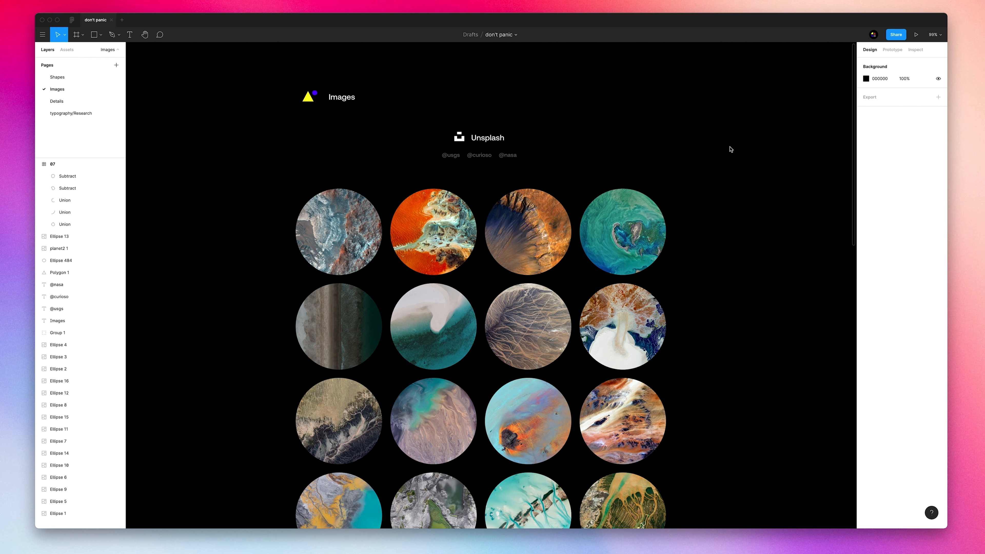
Draw a 250 × 250 circle in the middle of the gray shape in frame 07 and fill it with 000000.
scroll(621, 189, down, 2)
scroll(621, 188, left, 1)
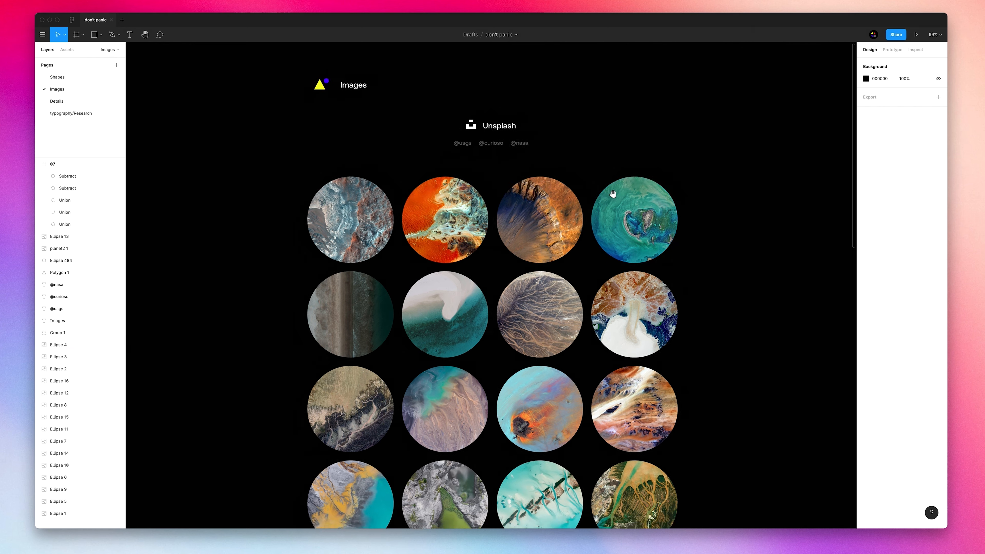
scroll(605, 233, down, 3)
scroll(601, 237, down, 15)
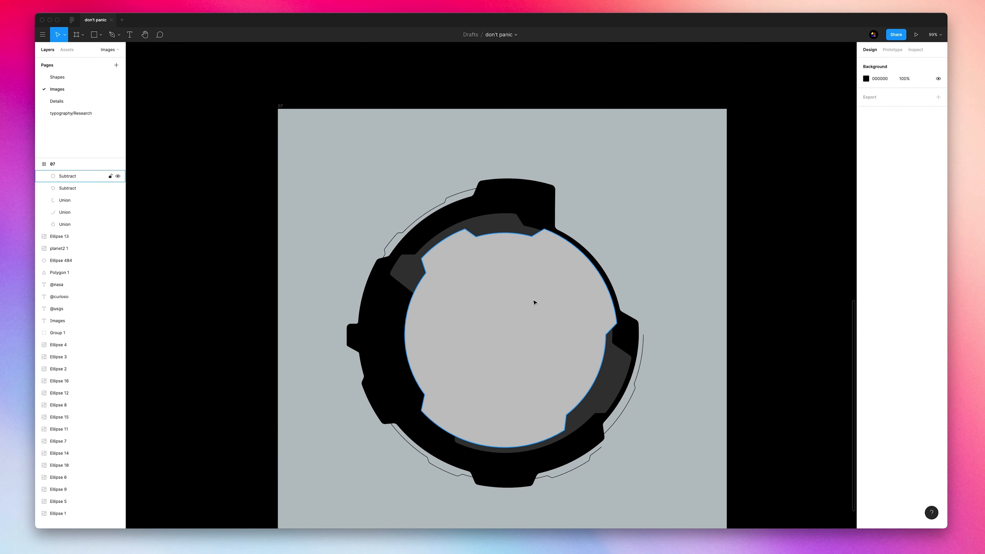
scroll(534, 302, right, 2)
scroll(534, 303, down, 1)
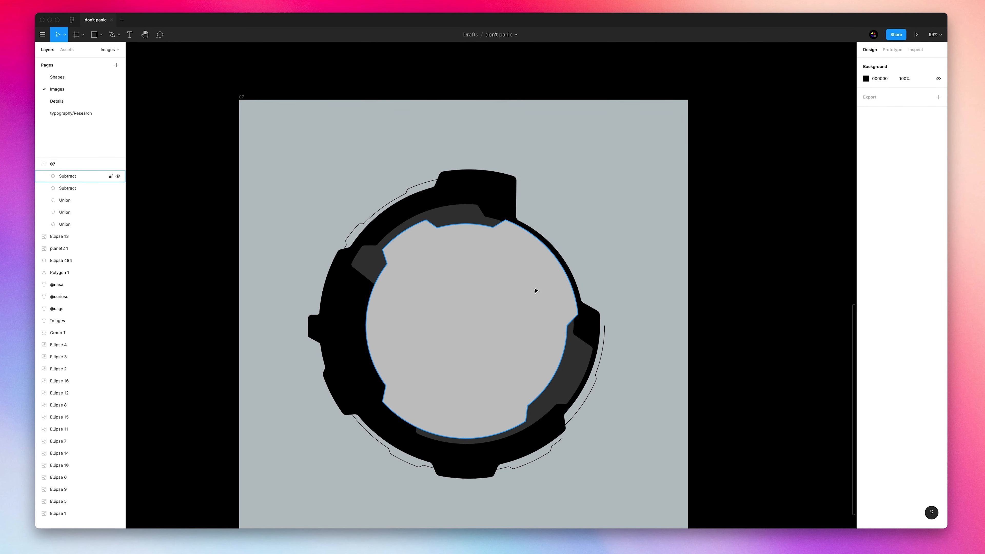
click(101, 34)
click(104, 77)
drag(459, 330, 562, 230)
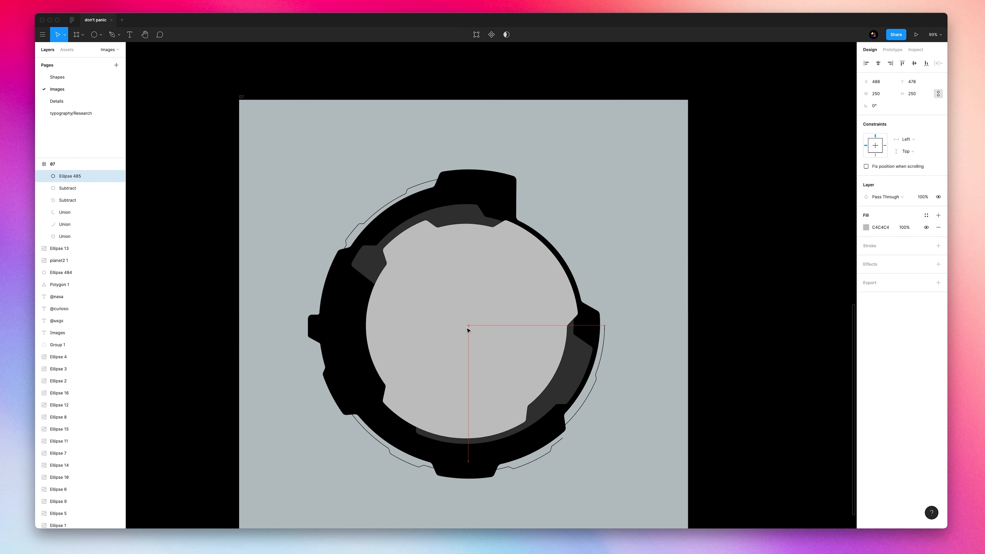
click(865, 228)
drag(806, 276, 625, 351)
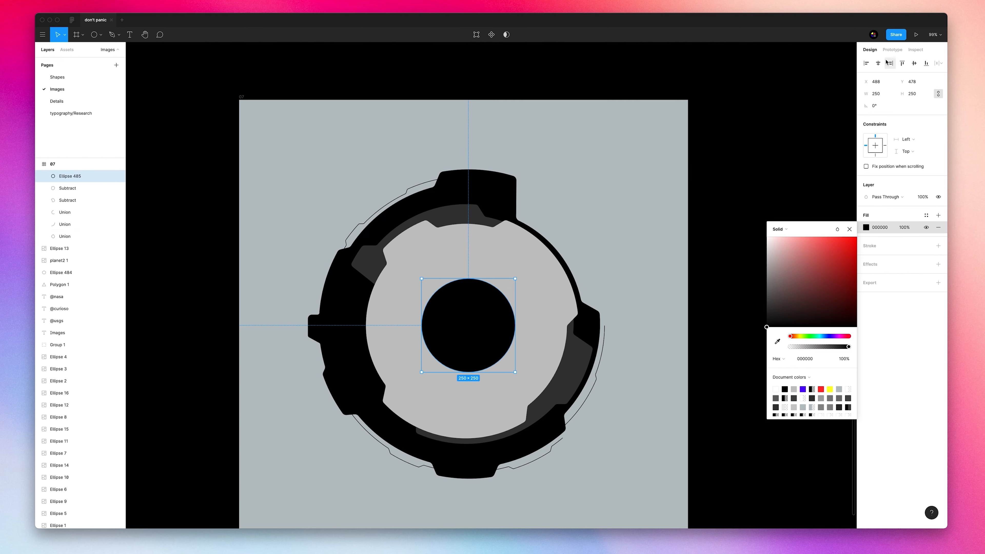
Enlarge the black circle to 284 × 284 and center it over the gray shape at X 470, Y 463.
click(878, 63)
click(914, 63)
click(480, 310)
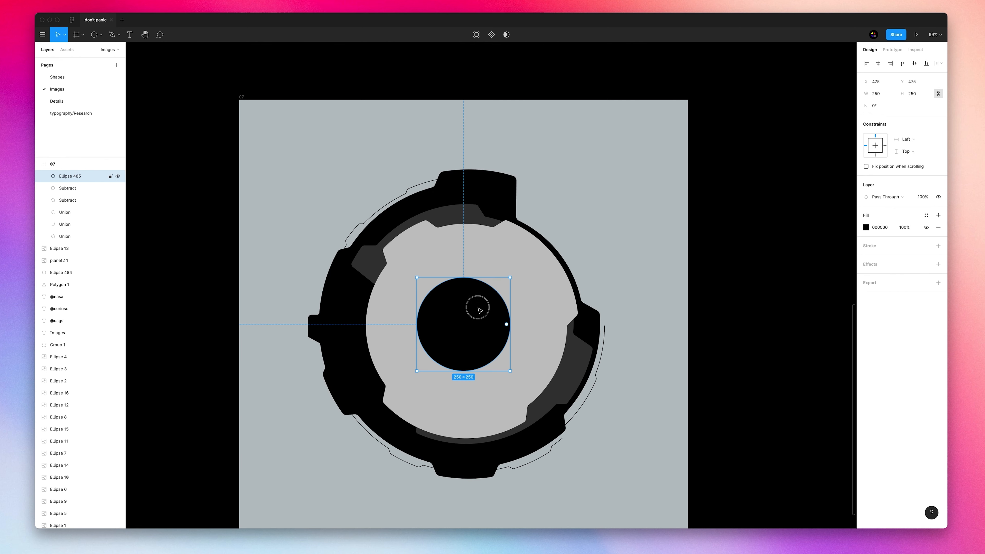
mouse_move(480, 311)
mouse_down()
mouse_move(484, 276)
mouse_move(485, 301)
mouse_up()
key(Down)
Create a color style named 1 from the image fill of the last circle in the second row.
scroll(484, 301, up, 15)
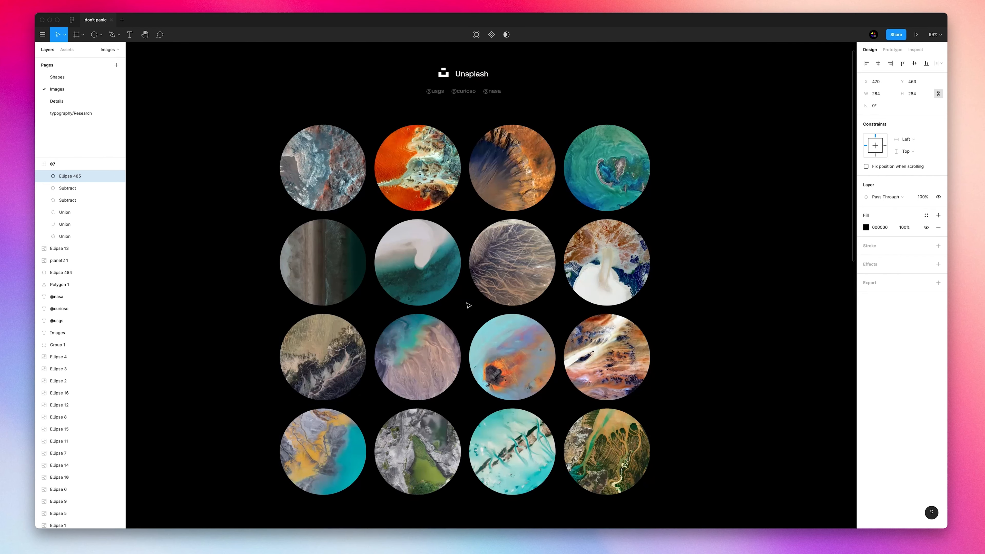
scroll(605, 264, down, 2)
scroll(605, 264, right, 2)
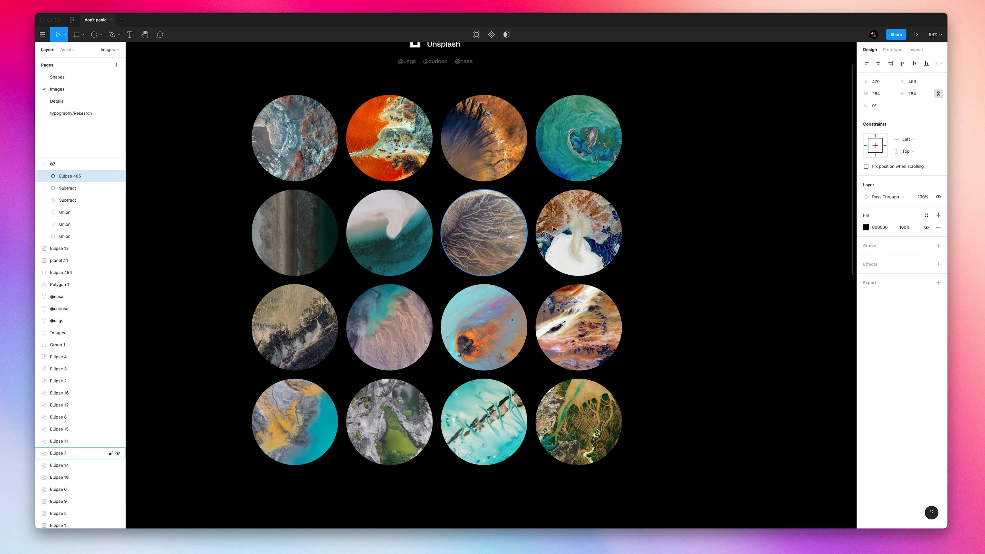
click(576, 233)
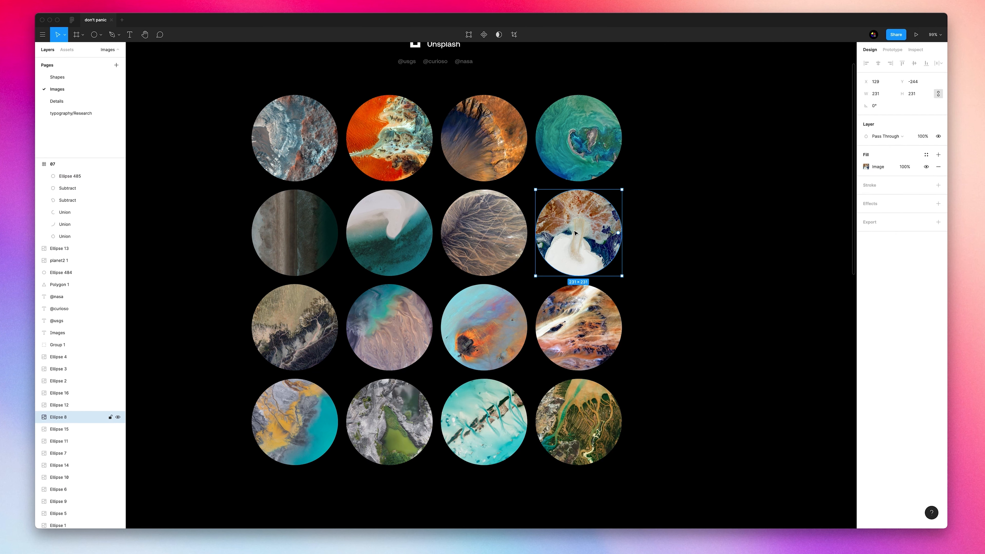
click(926, 155)
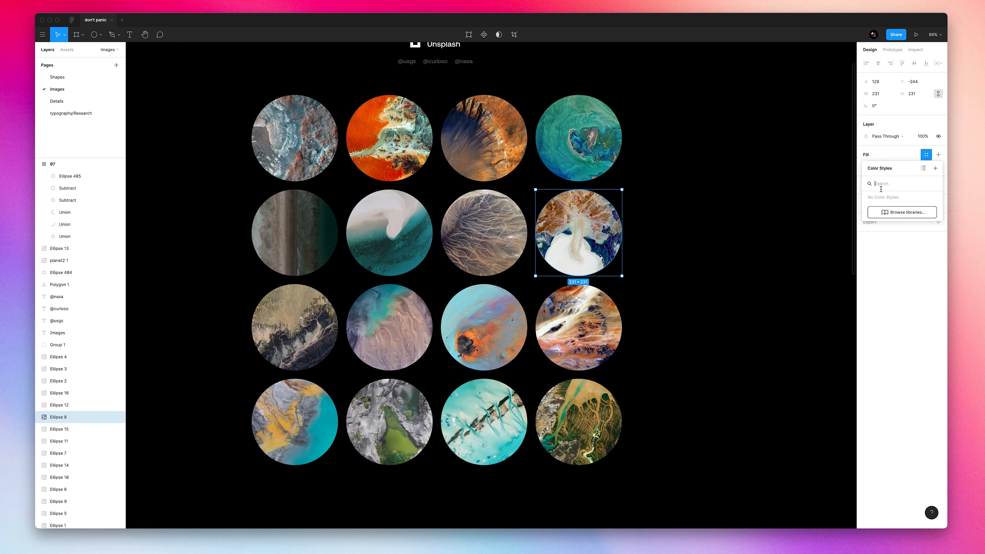
click(936, 170)
text(1)
key(Return)
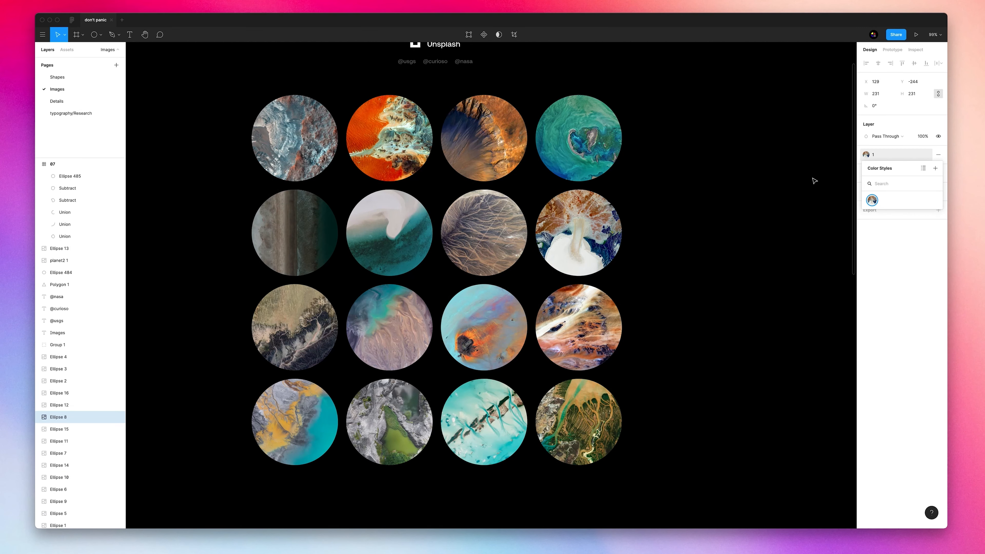
Try filling the gray shape and the black circle in frame 07 with color style 1.
scroll(513, 255, down, 15)
click(480, 253)
click(477, 303)
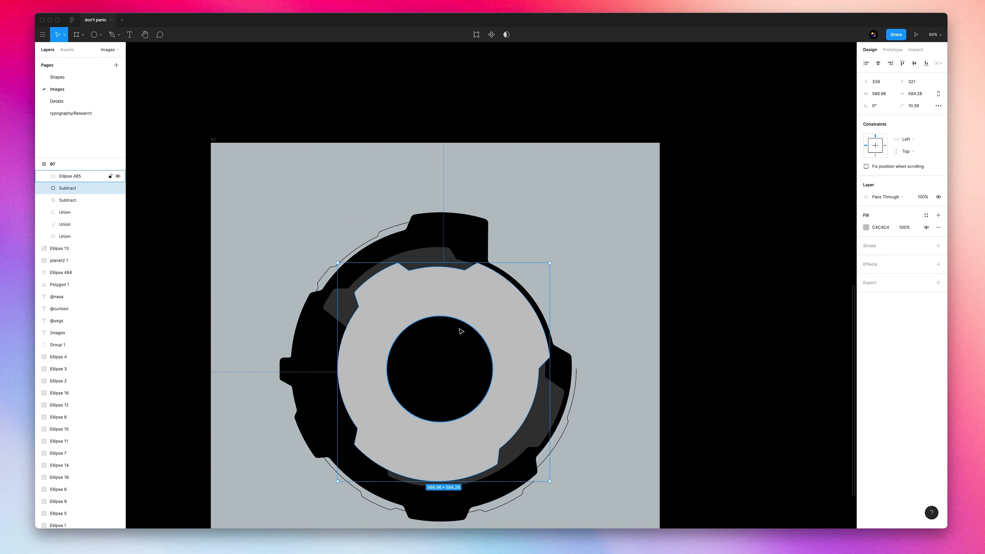
shift+click(460, 331)
click(926, 214)
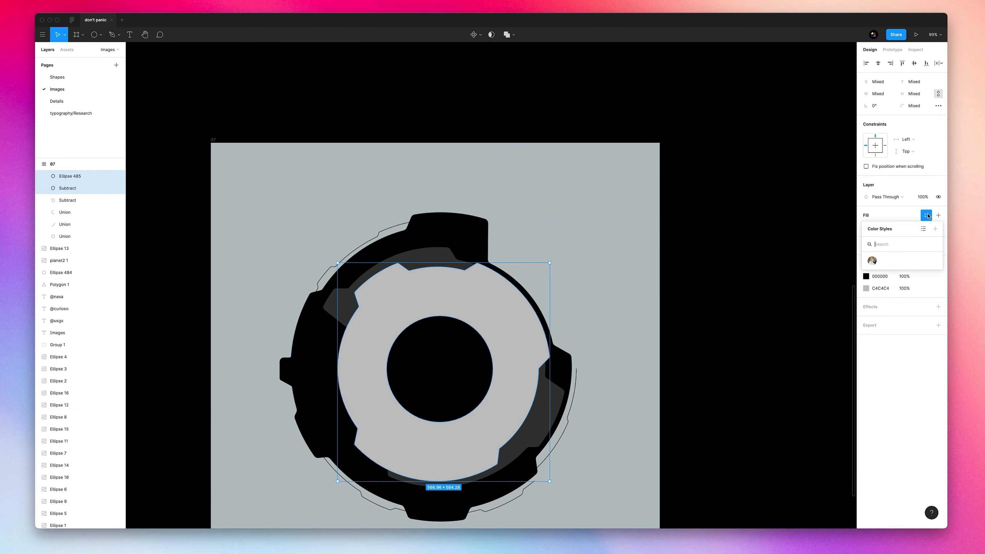
click(873, 259)
click(552, 326)
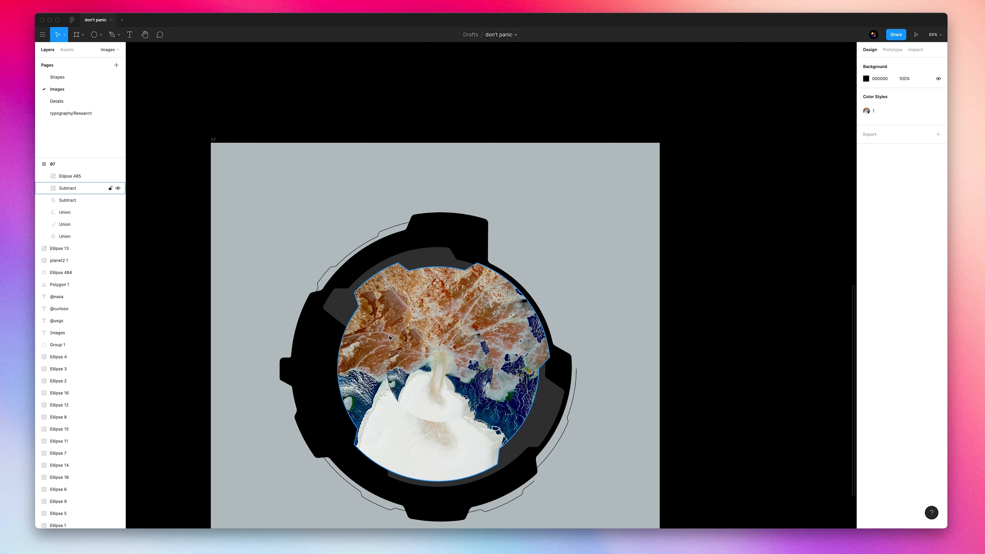
click(410, 339)
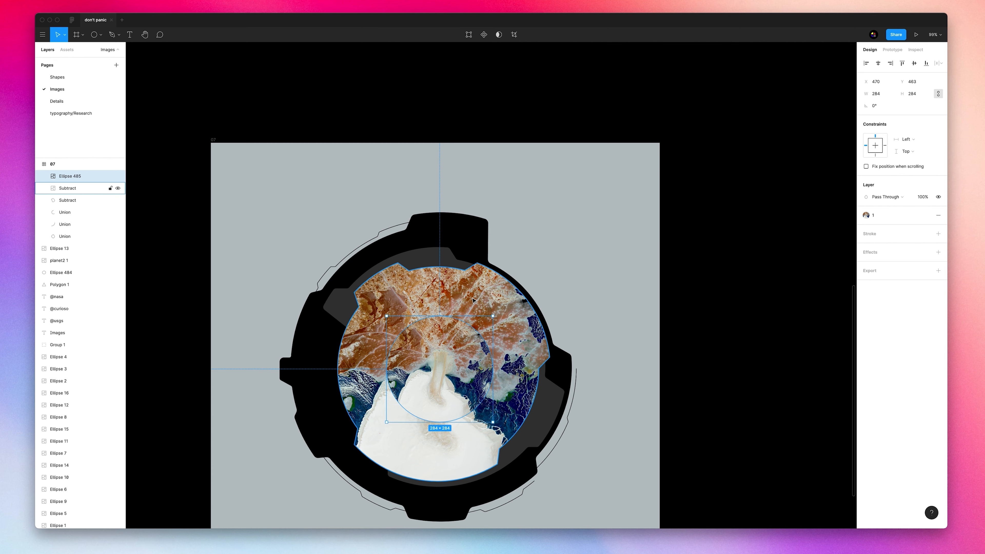
key(ctrl+z)
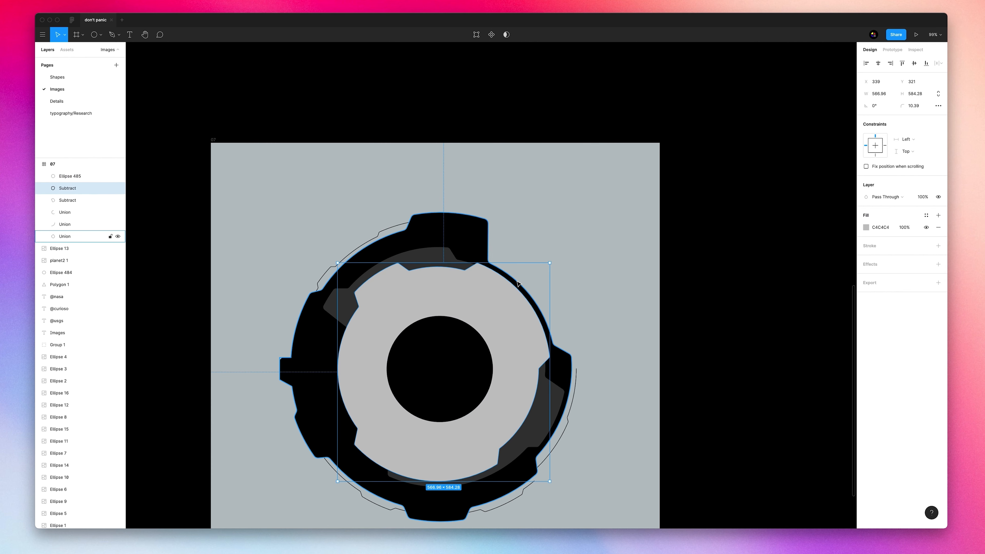
Move Ellipse 13 aside from the start of the bottom image row to uncover the planet2 1 image beneath it.
scroll(490, 275, up, 6)
scroll(490, 275, up, 5)
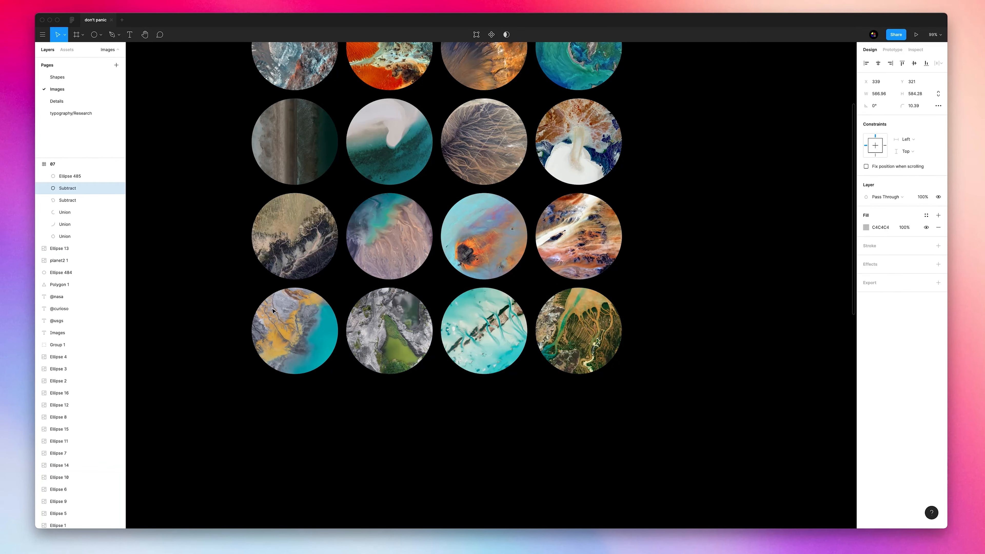
scroll(250, 343, up, 10)
scroll(250, 342, down, 4)
scroll(321, 319, left, 1)
drag(526, 267, 163, 267)
scroll(384, 286, left, 5)
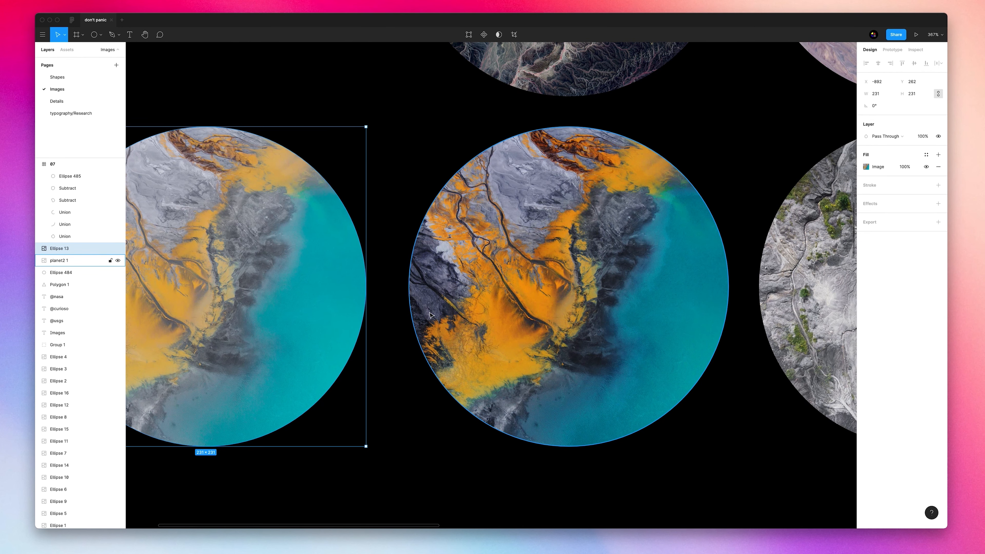
scroll(416, 319, left, 5)
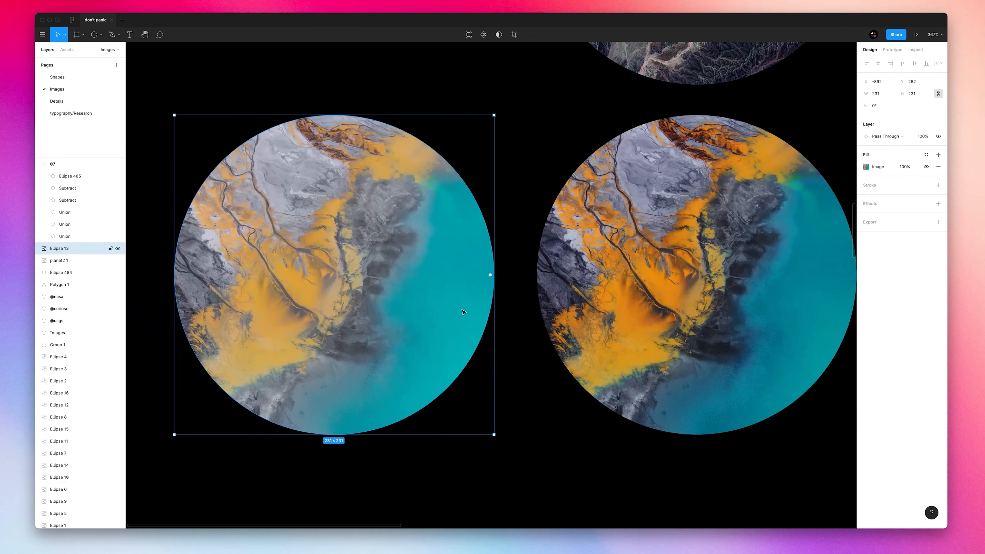
Raise the contrast and saturation of Ellipse 13's image fill and lower its temperature to the minimum.
click(866, 167)
drag(822, 257, 830, 259)
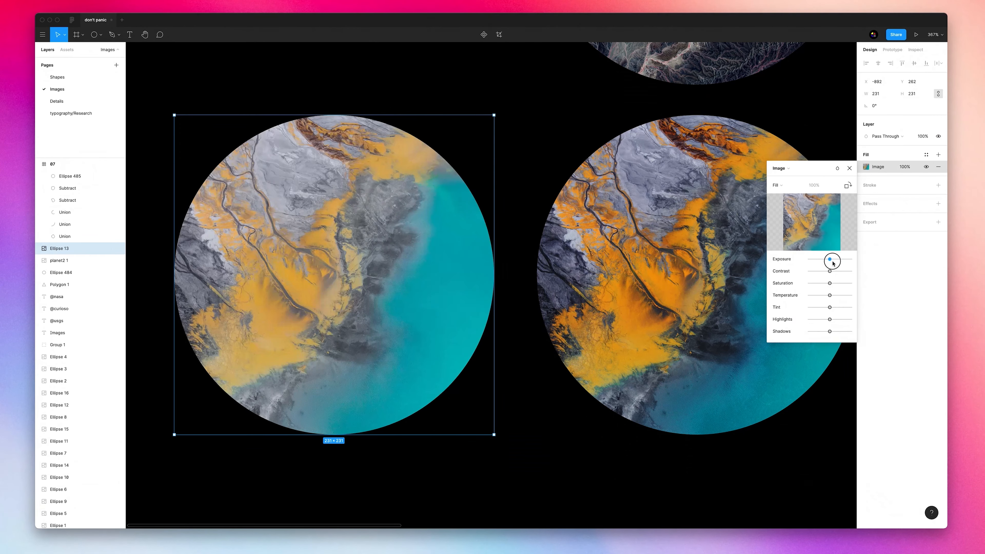
drag(830, 271, 808, 295)
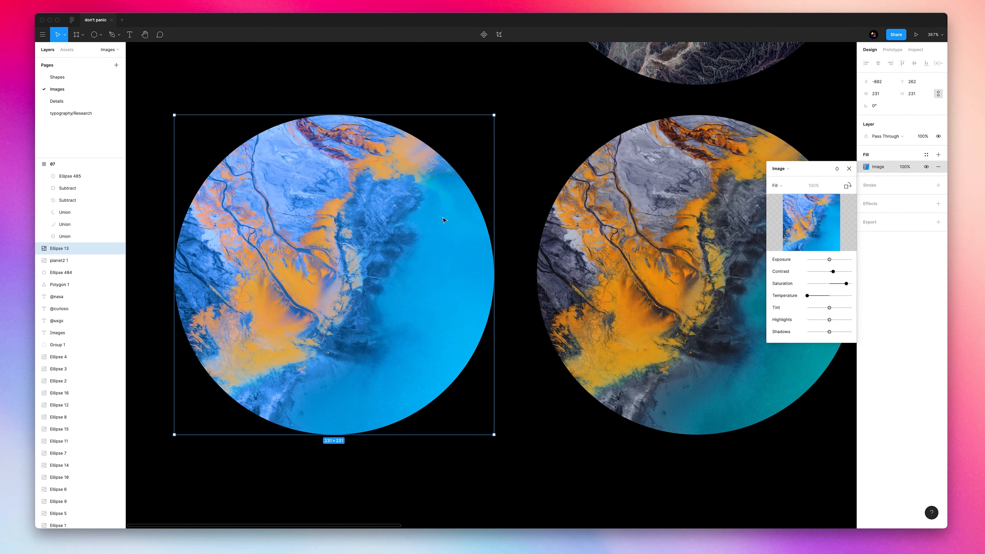
Delete the adjusted Ellipse 13 and undo the deletion, the image adjustments and the move.
click(849, 168)
key(Delete)
key(super+z)
key(super+z)
key(super+z)
key(super+z)
key(super+z)
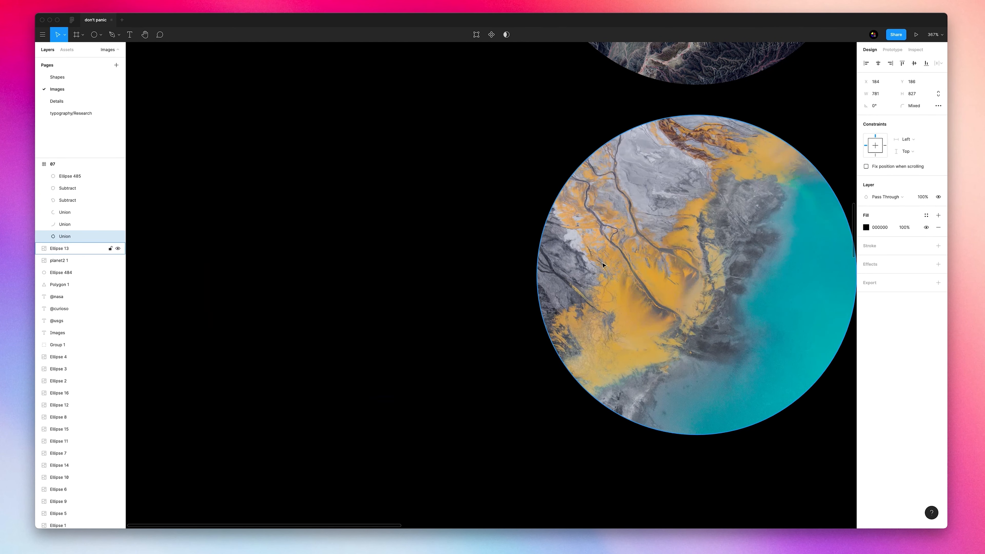
Move Ellipse 13 horizontally to X -933 so the planet2 1 image in the bottom row is uncovered.
scroll(603, 263, right, 6)
drag(572, 234, 153, 208)
scroll(486, 270, down, 3)
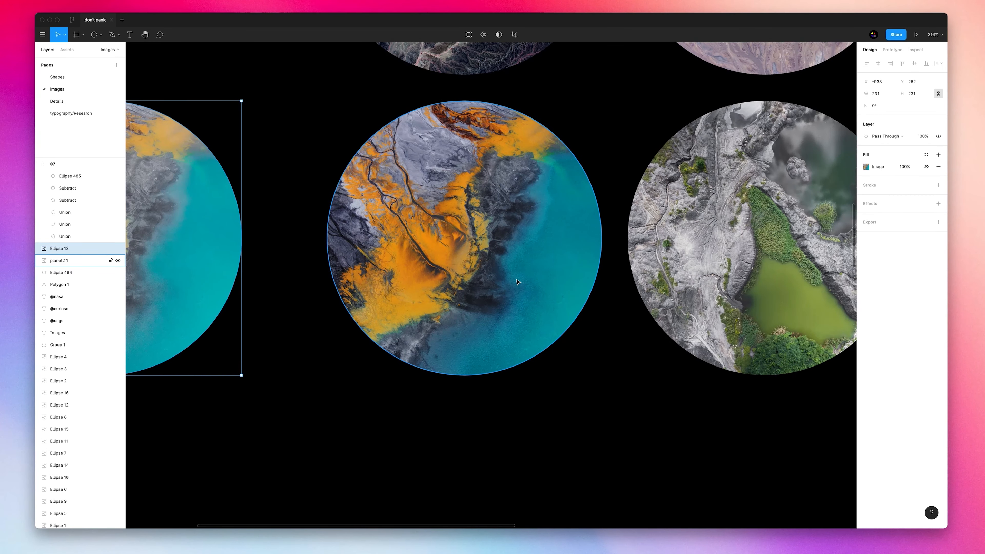
scroll(518, 282, down, 2)
scroll(582, 285, left, 2)
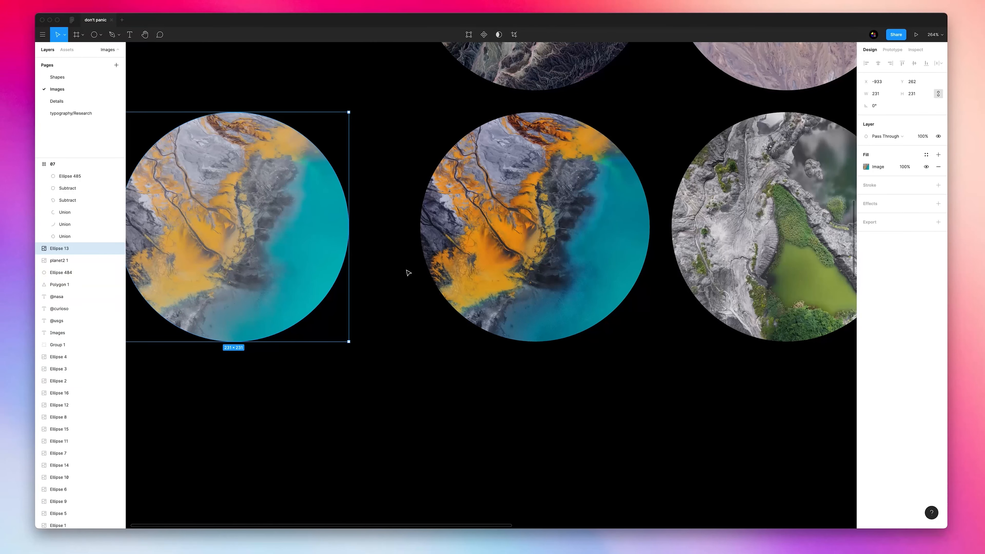
scroll(433, 277, right, 8)
scroll(433, 277, down, 3)
scroll(333, 247, up, 1)
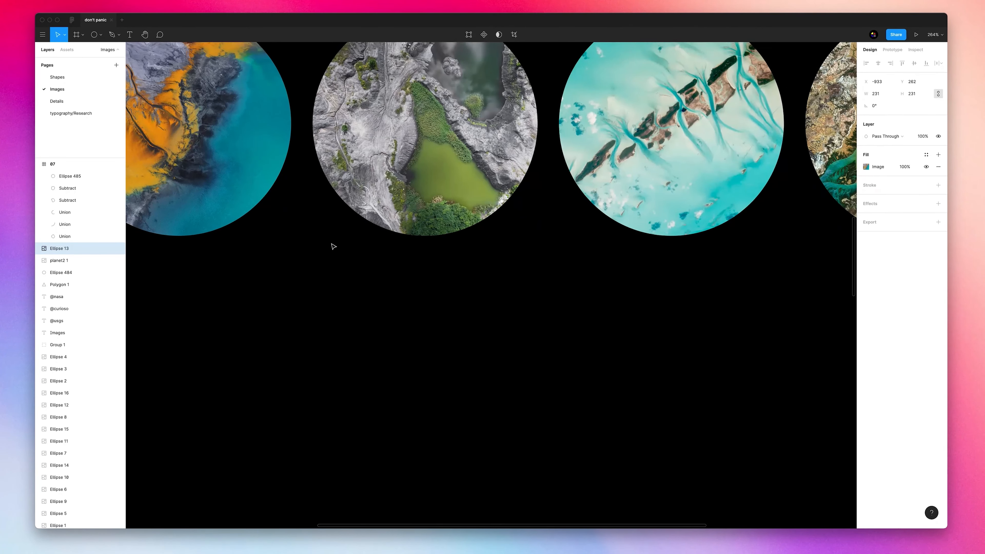
scroll(334, 246, down, 5)
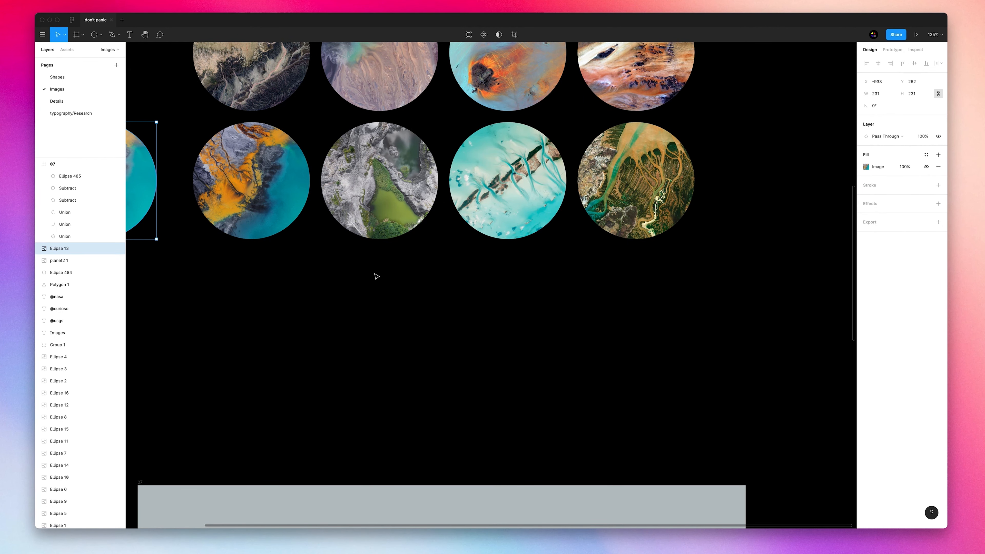
scroll(375, 275, down, 9)
click(410, 348)
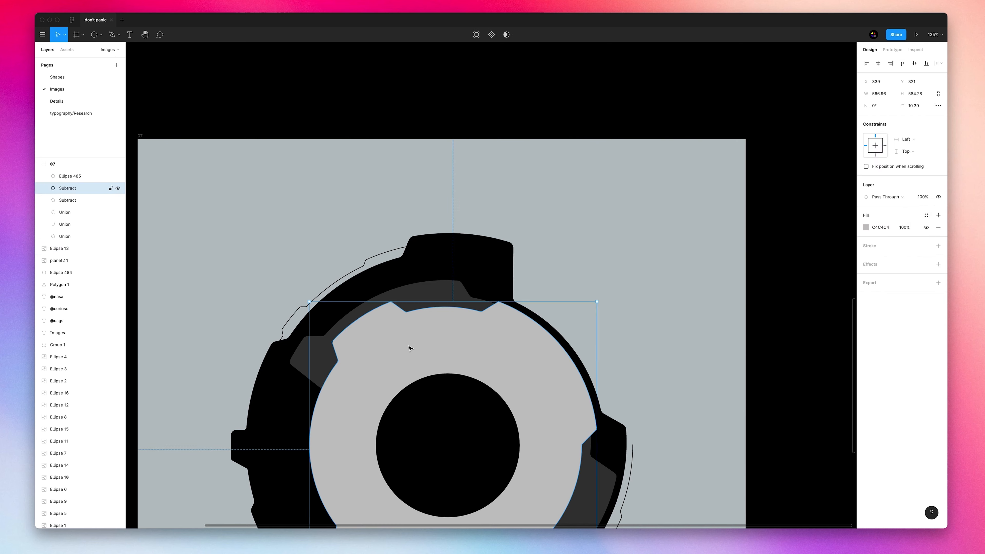
shift+click(428, 401)
Create a color style named 3 from the image fill of planet2 1 in the bottom row.
scroll(490, 244, up, 7)
scroll(490, 243, left, 2)
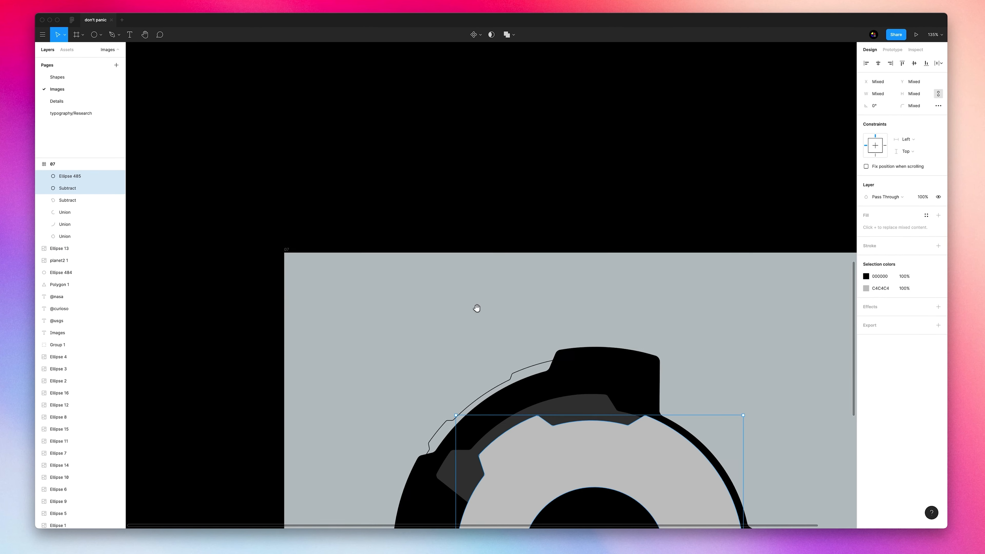
click(349, 126)
click(927, 155)
click(935, 169)
text(3)
key(Return)
Apply color style 3 to both the black circle and the gray shape in frame 07.
scroll(598, 298, down, 10)
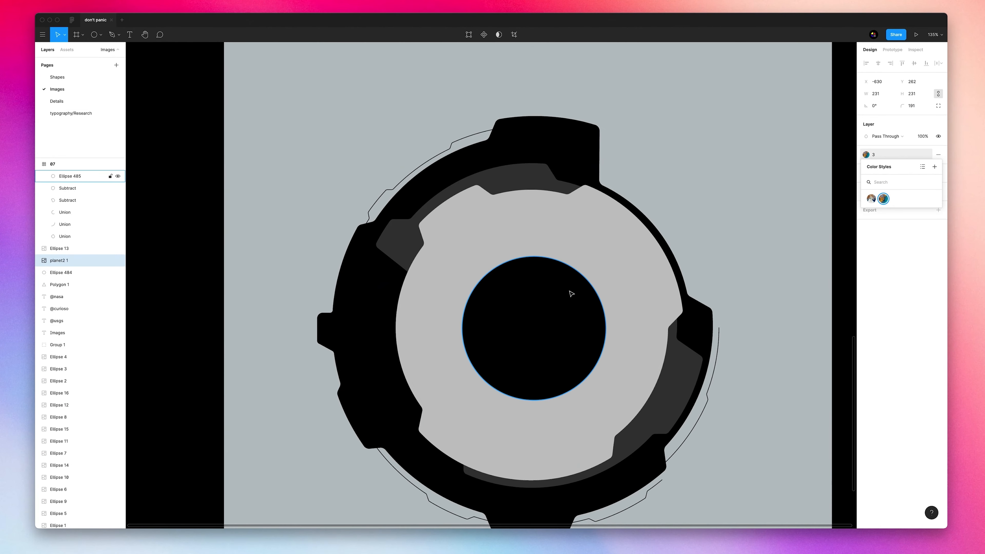
click(572, 294)
shift+click(638, 252)
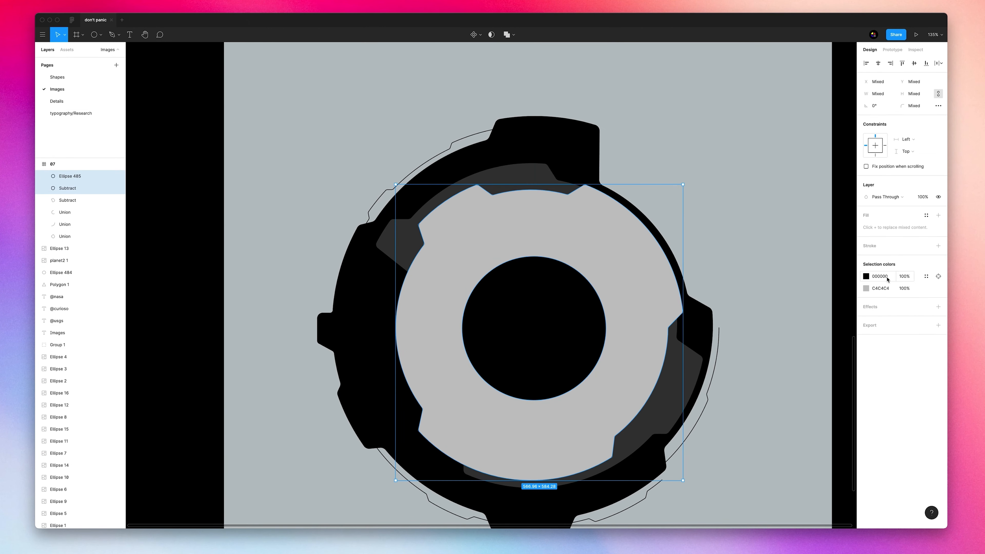
click(926, 215)
click(885, 261)
click(726, 176)
Detach the inner circle's fill from color style 3 and set its image scaling to Crop.
scroll(659, 155, right, 6)
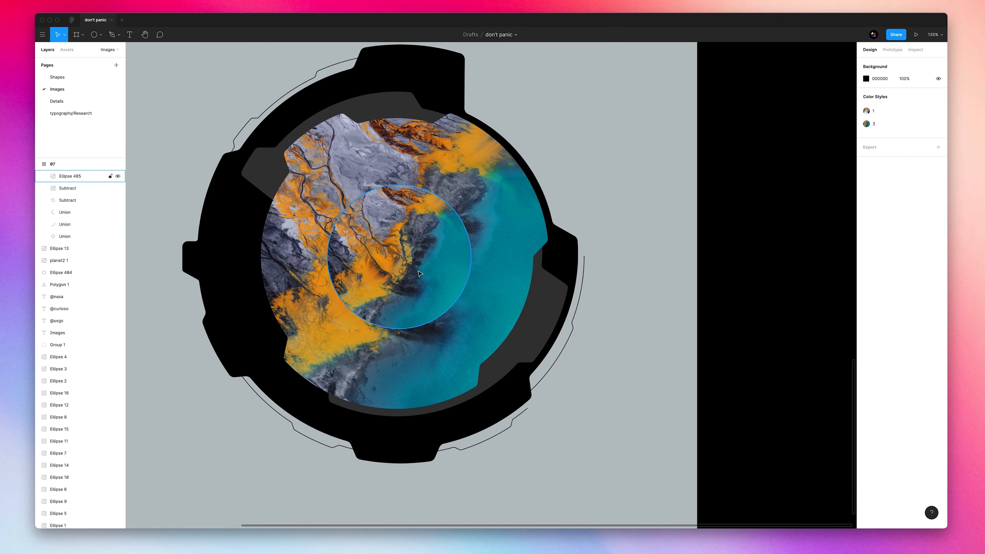
click(419, 274)
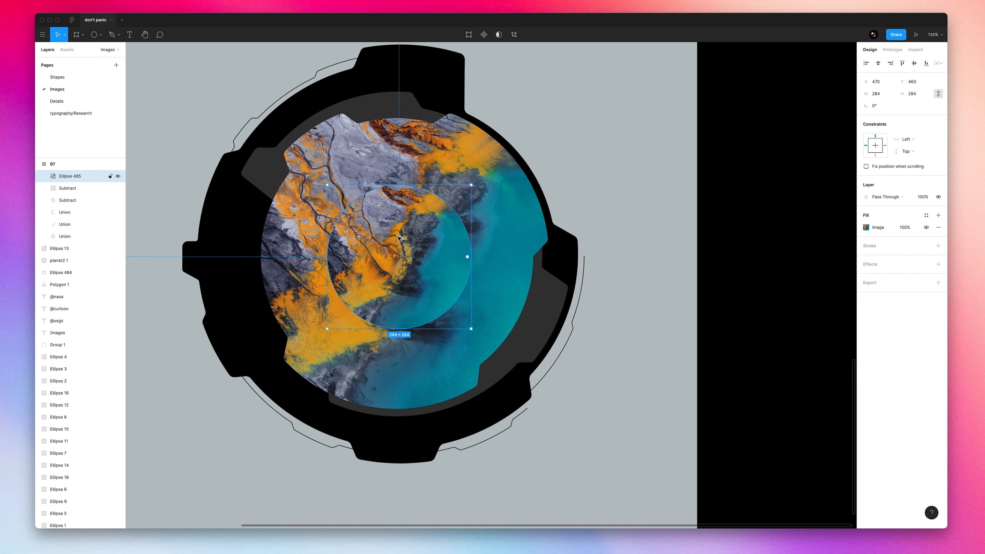
click(867, 227)
click(779, 245)
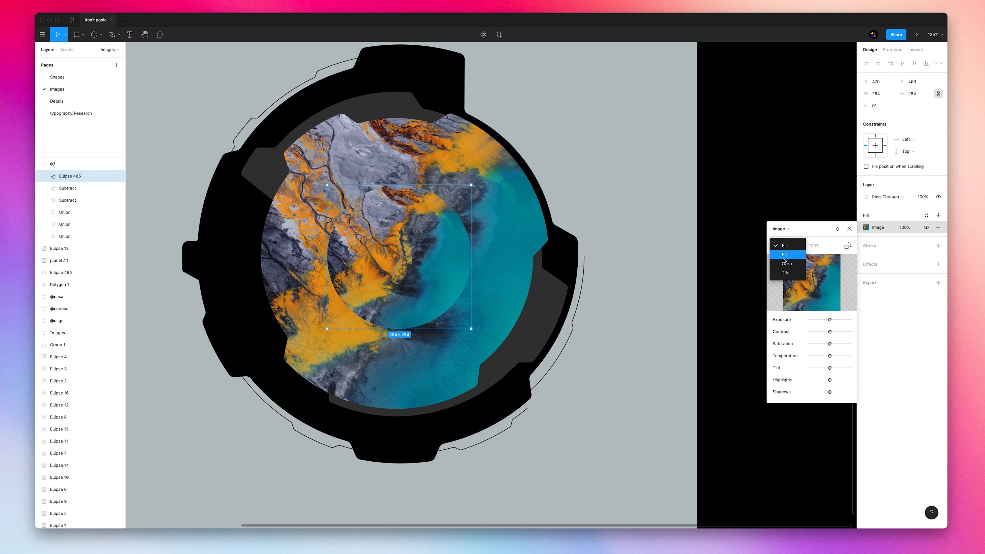
click(791, 264)
click(715, 167)
click(849, 230)
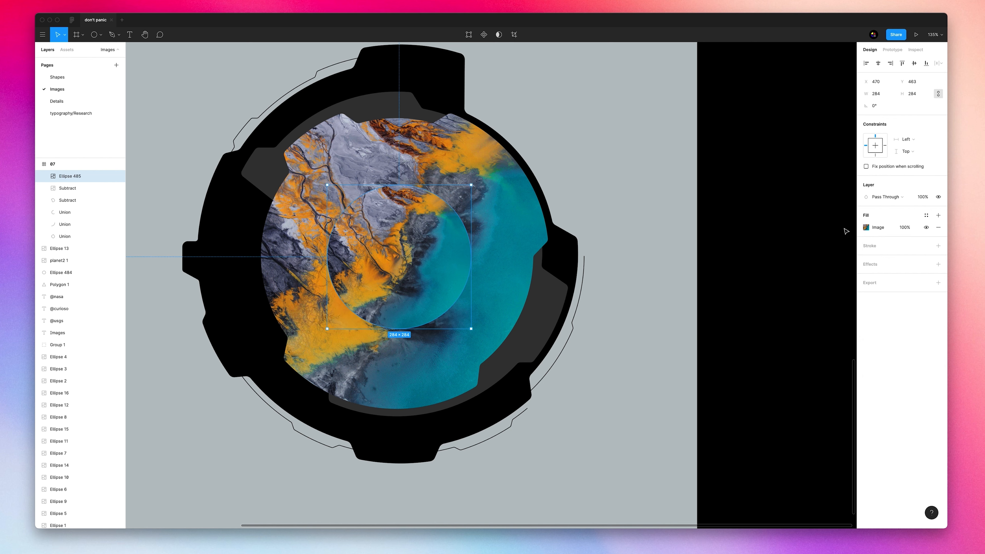
click(845, 230)
Enlarge the cropped image inside the inner circle and reposition it so the orange terrain and teal water contrast with the surrounding shape.
alt+double_click(392, 225)
drag(400, 189, 407, 121)
drag(405, 247, 389, 211)
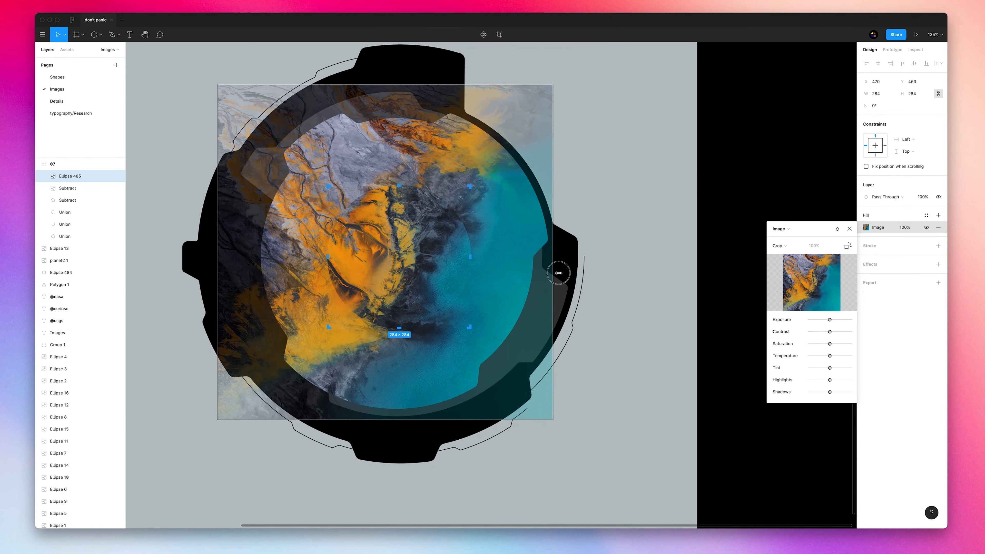
alt+shift+drag(551, 273, 581, 271)
drag(435, 275, 418, 271)
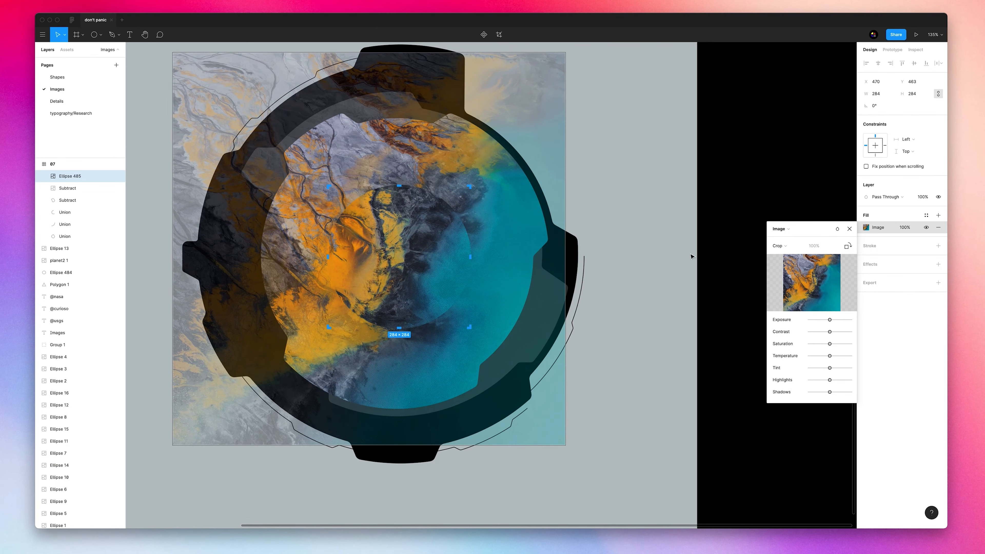
click(849, 229)
click(660, 268)
Detach the larger planet shape's image fill from its color style and enlarge the image within its crop.
click(515, 197)
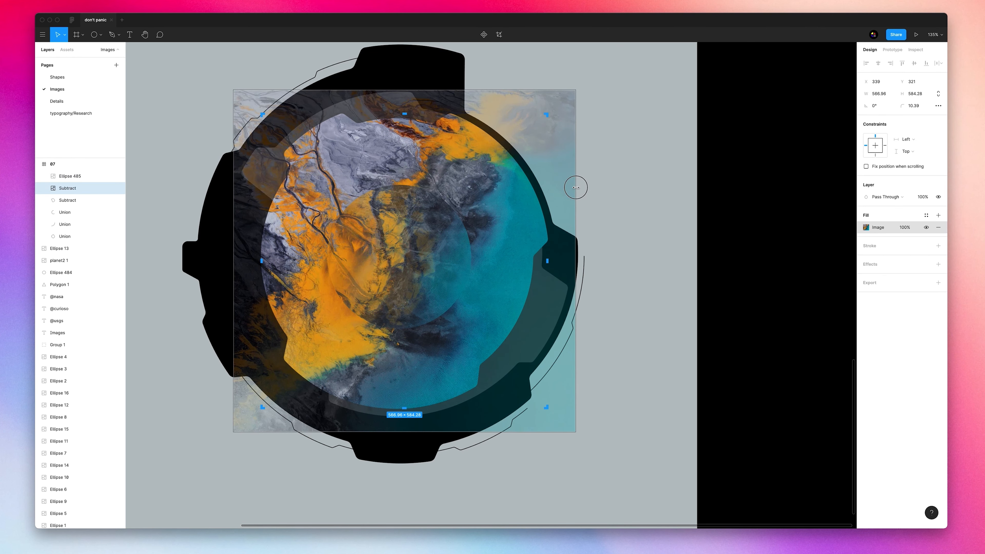
key(Escape)
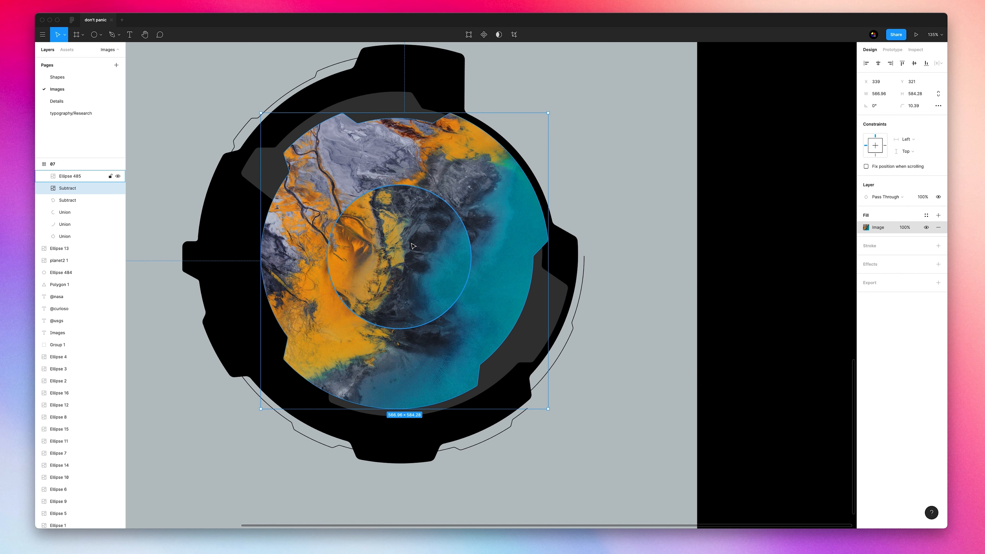
scroll(405, 252, left, 3)
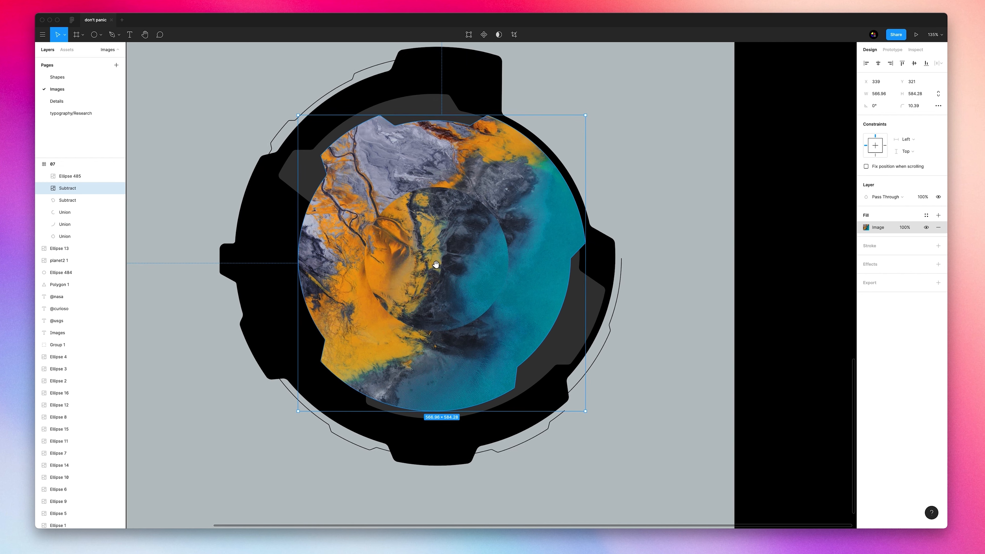
Add a drop shadow to the inner circle with X -30, Y 56 and blur 51.
click(400, 256)
click(938, 264)
click(883, 277)
click(864, 276)
click(864, 276)
drag(775, 298, 771, 293)
drag(777, 306, 749, 294)
drag(813, 295, 834, 295)
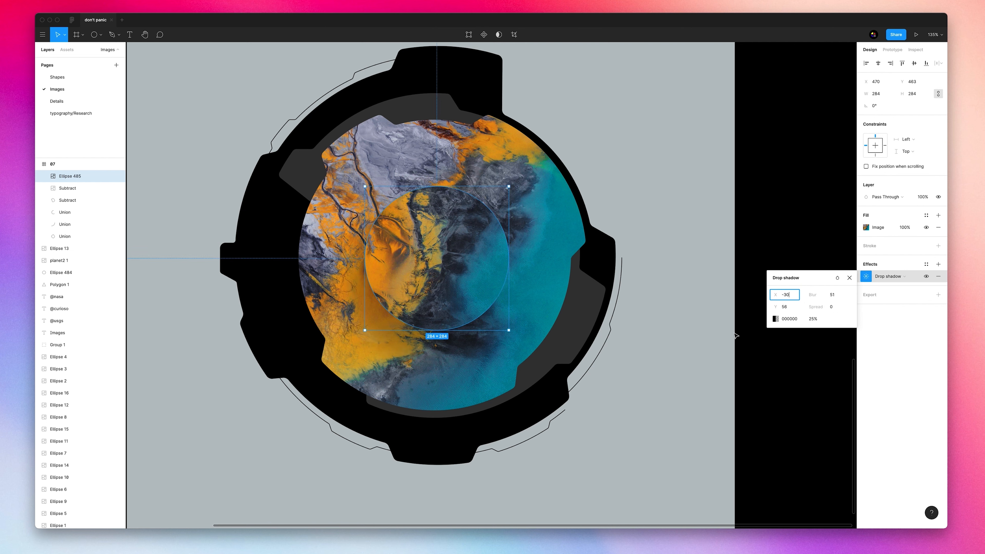
Strengthen the inner circle's drop shadow to X -42, Y 68, blur 61 and 68% opacity.
click(813, 319)
text(55)
key(Return)
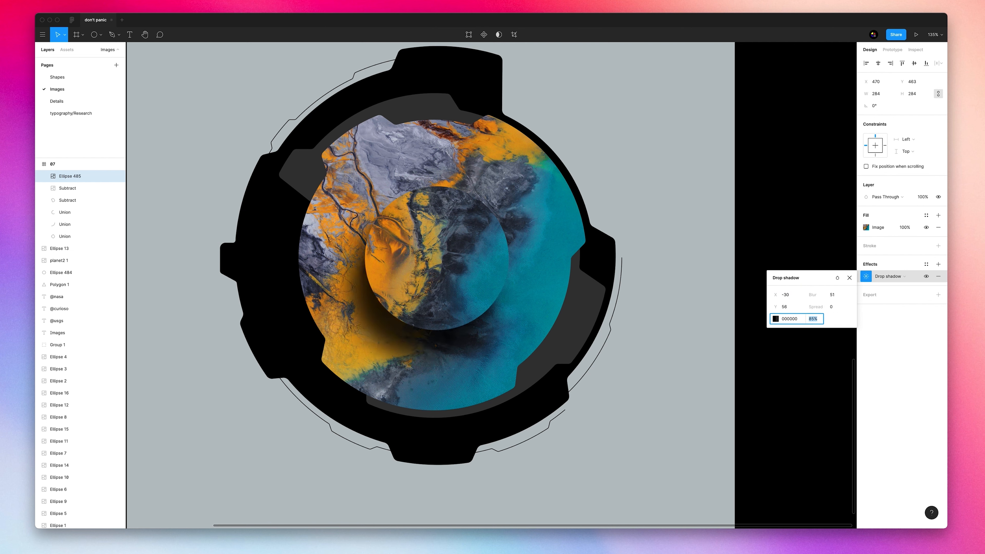
drag(814, 297, 781, 306)
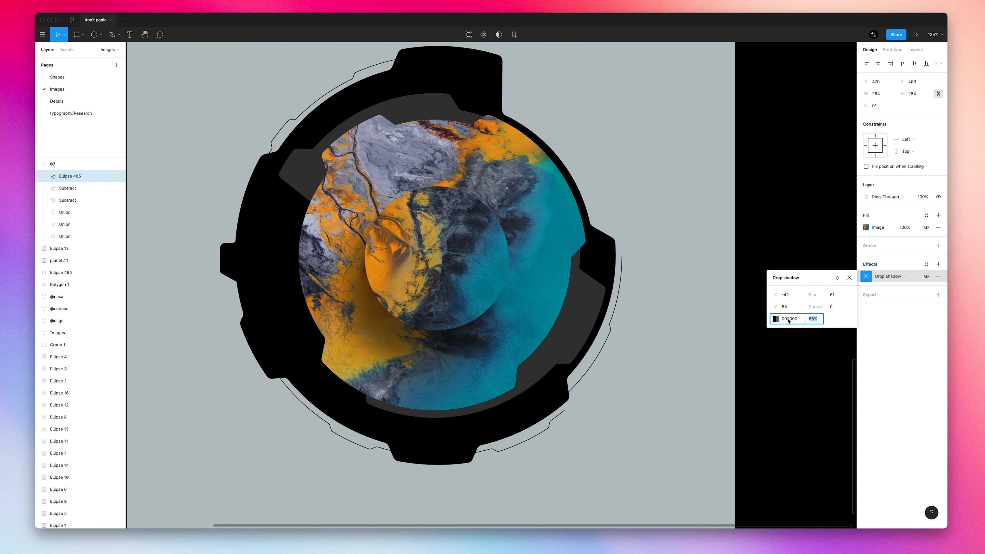
text(70)
key(Return)
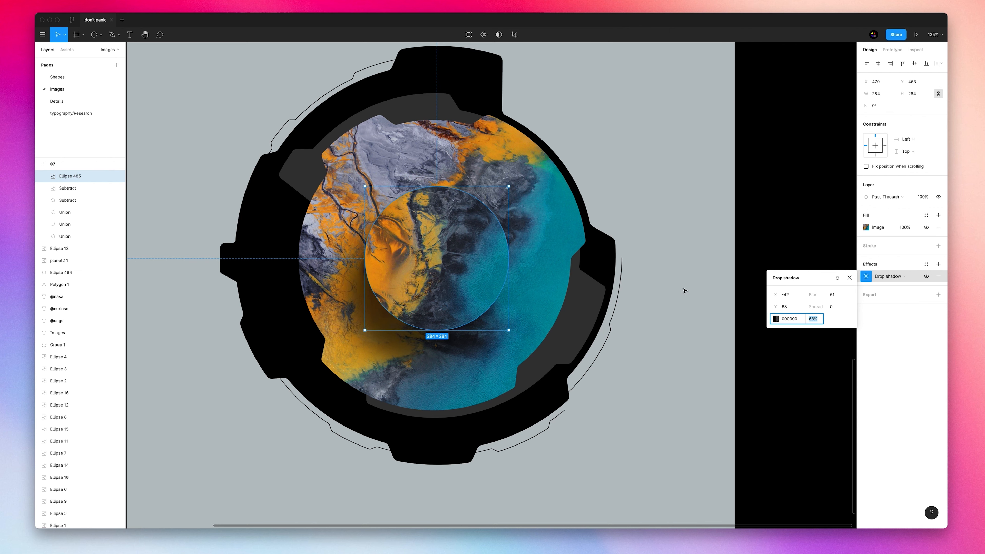
Duplicate the larger image-filled planet shape and apply a layer blur of 94 to the lower copy.
click(587, 347)
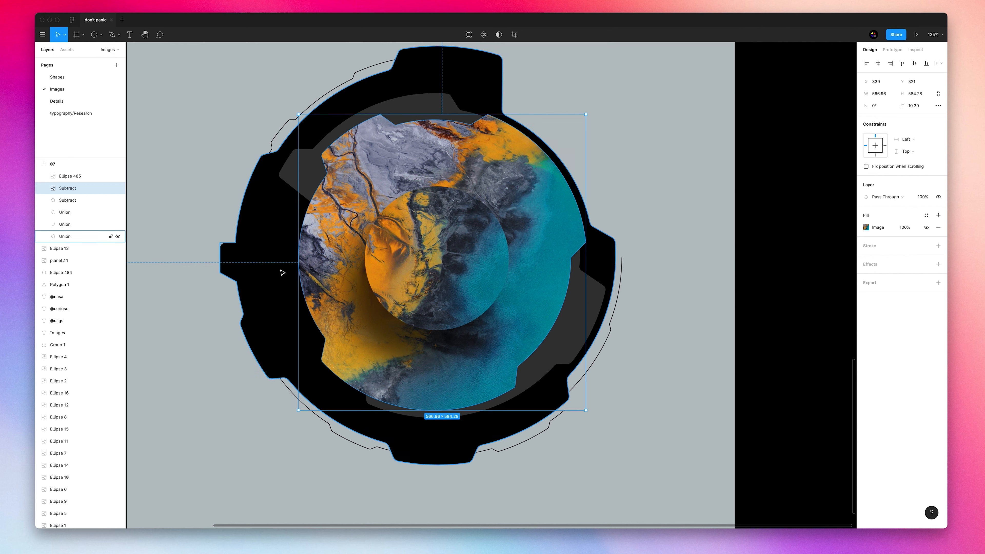
key(super+d)
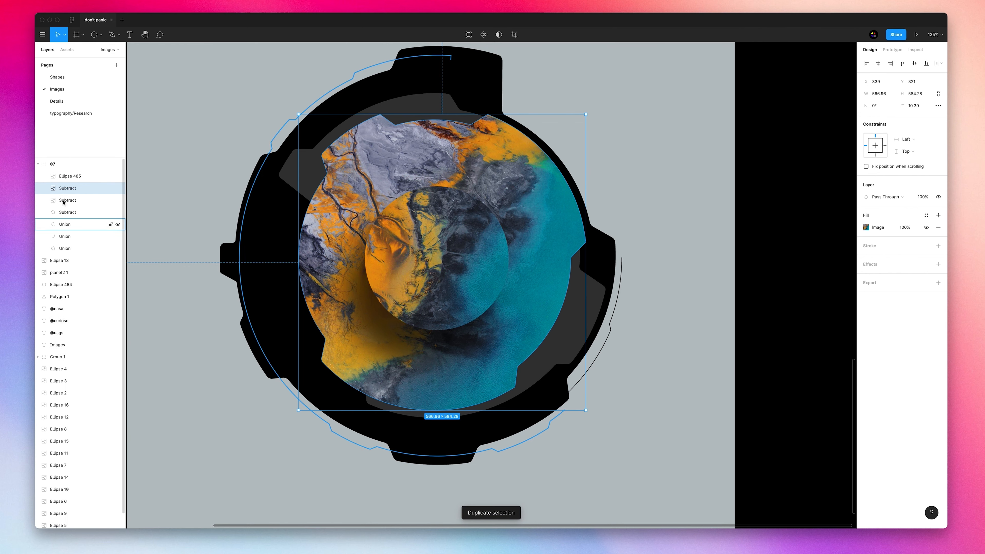
click(938, 264)
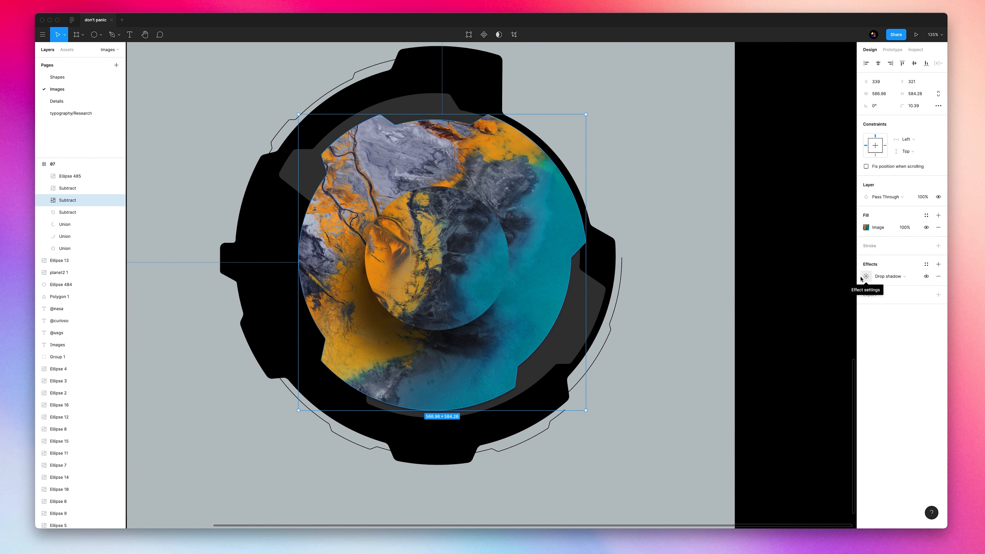
click(888, 276)
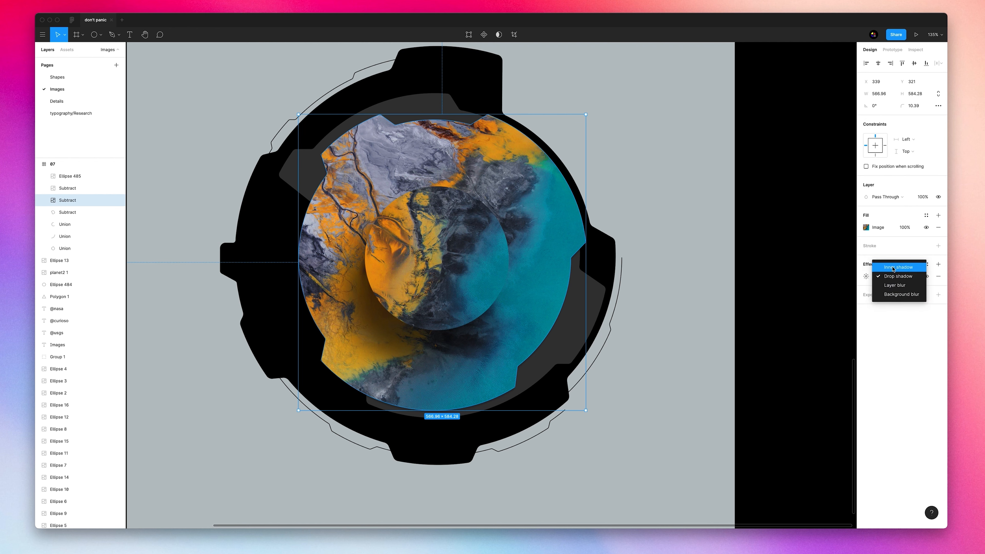
click(895, 285)
click(866, 276)
text(94)
key(Return)
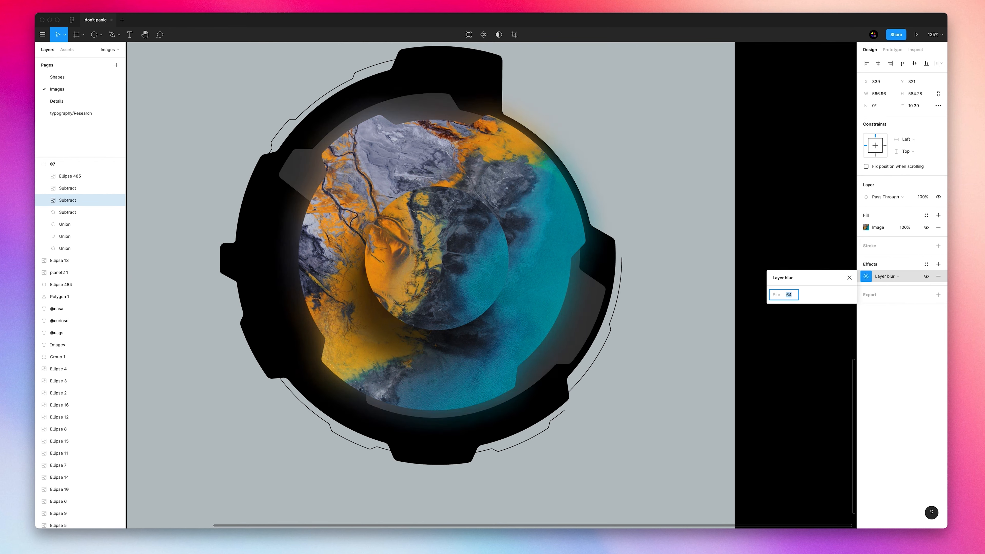
click(849, 277)
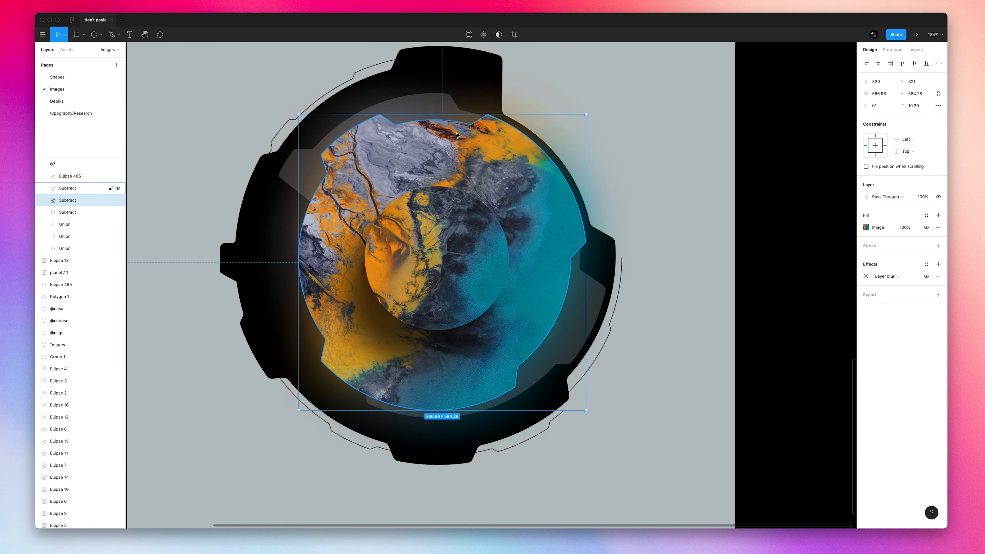
Scale the blurred copy down to 493 × 508, move it down to Y 405 and set its opacity to 50%.
drag(448, 116, 448, 153)
key(shift+Down)
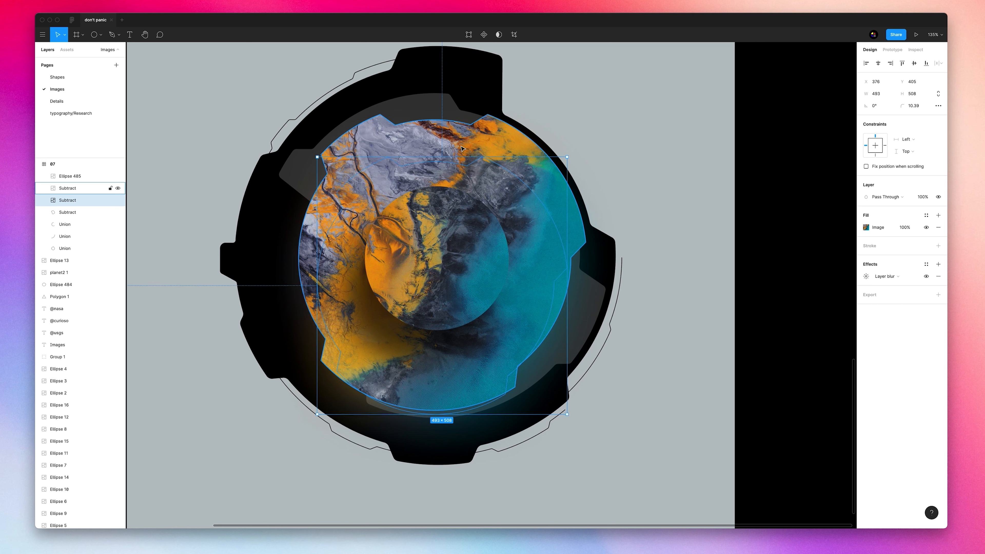
key(3)
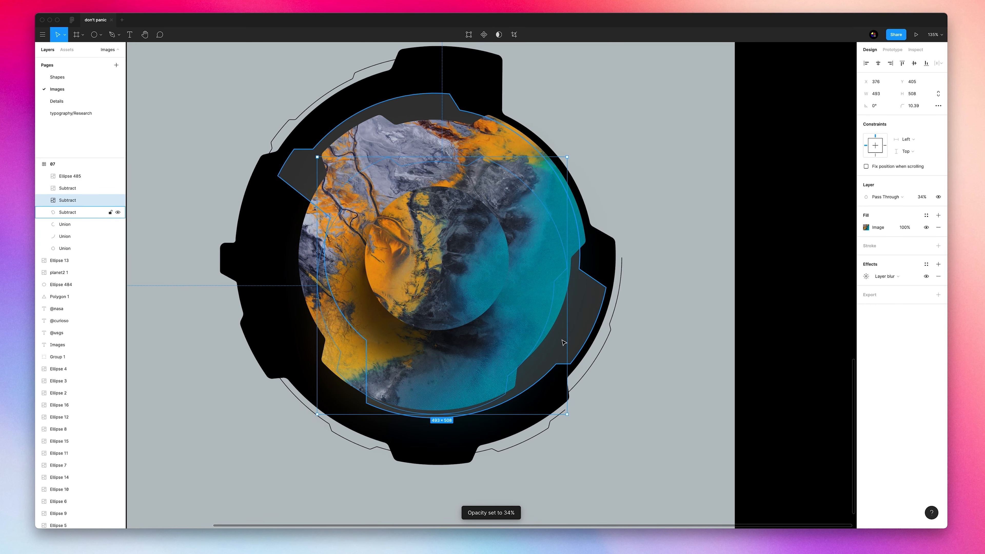
key(5)
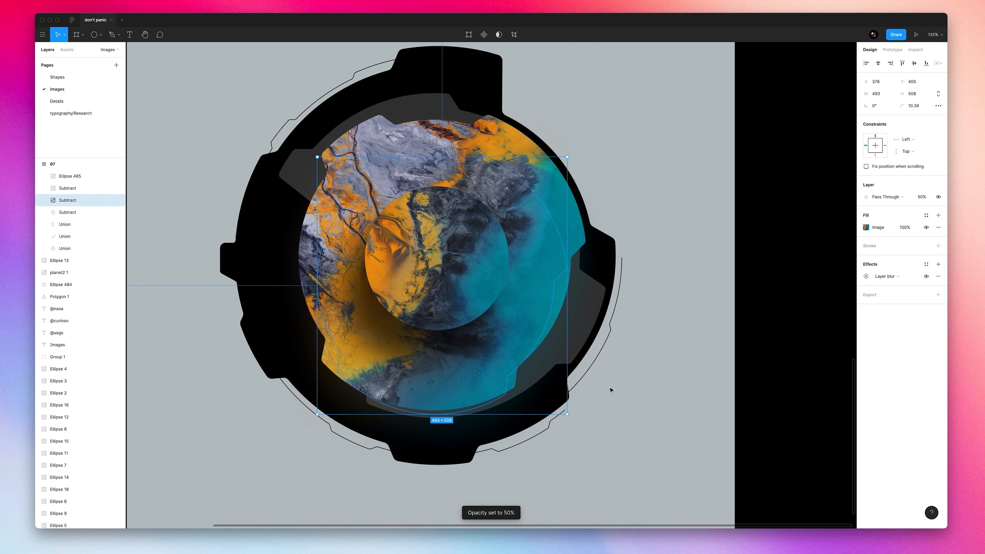
click(677, 357)
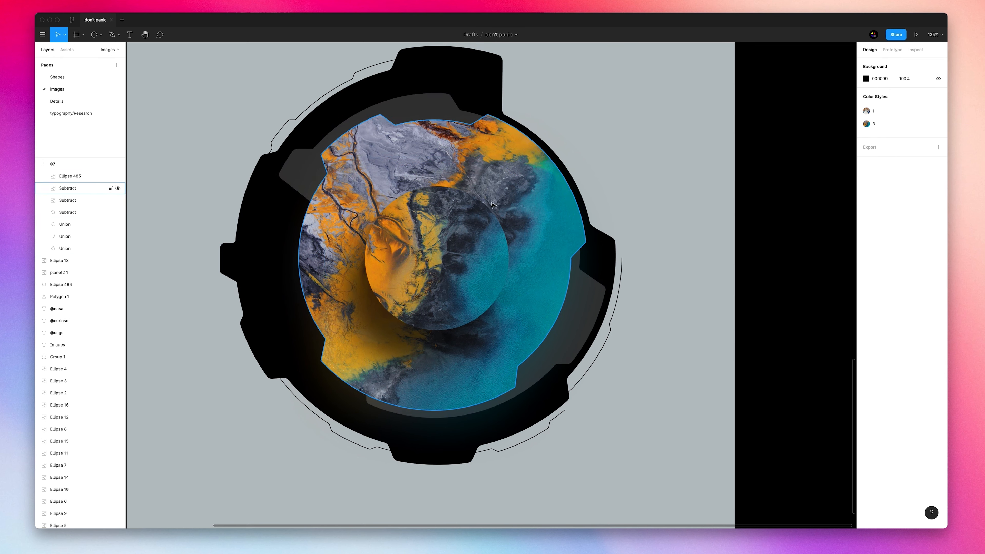
Add a solid 000000 fill at 6% opacity over the image of the larger unblurred planet shape.
click(451, 228)
shift+click(543, 183)
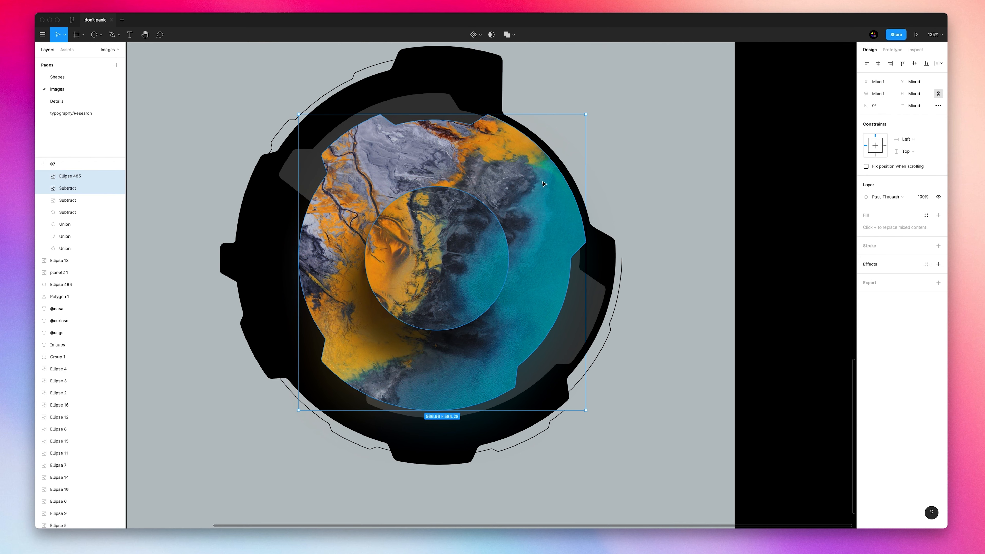
click(552, 207)
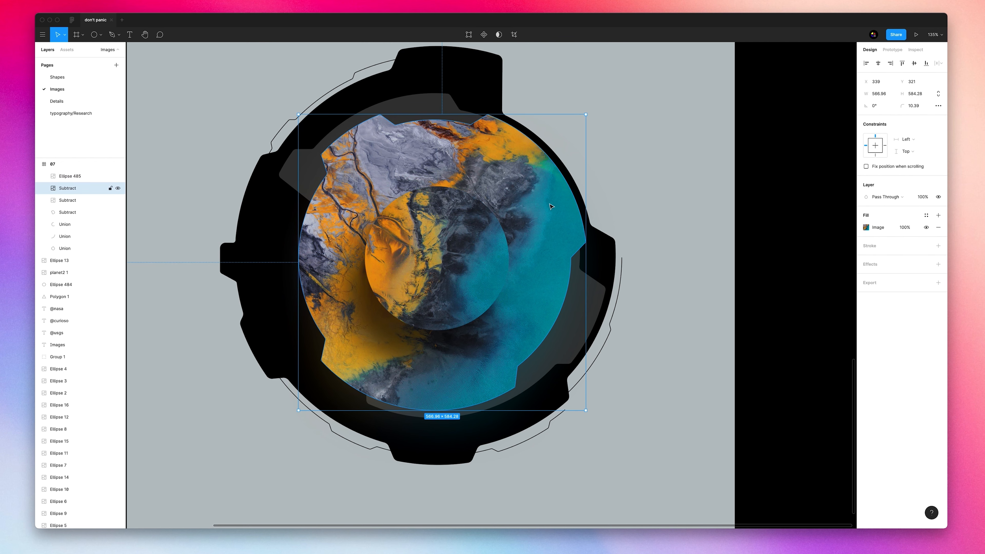
click(937, 215)
click(866, 228)
click(779, 229)
click(781, 220)
drag(798, 277, 688, 378)
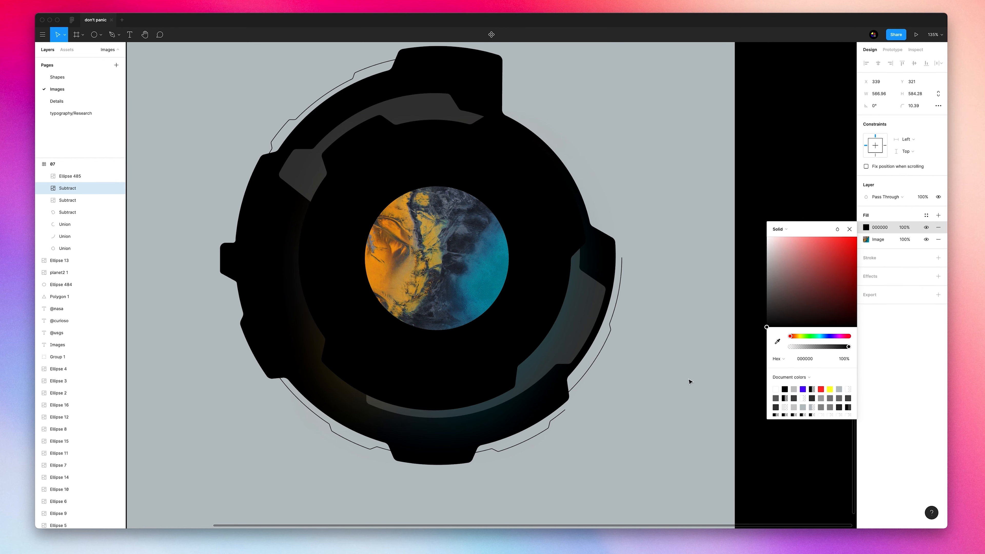
drag(830, 344, 793, 347)
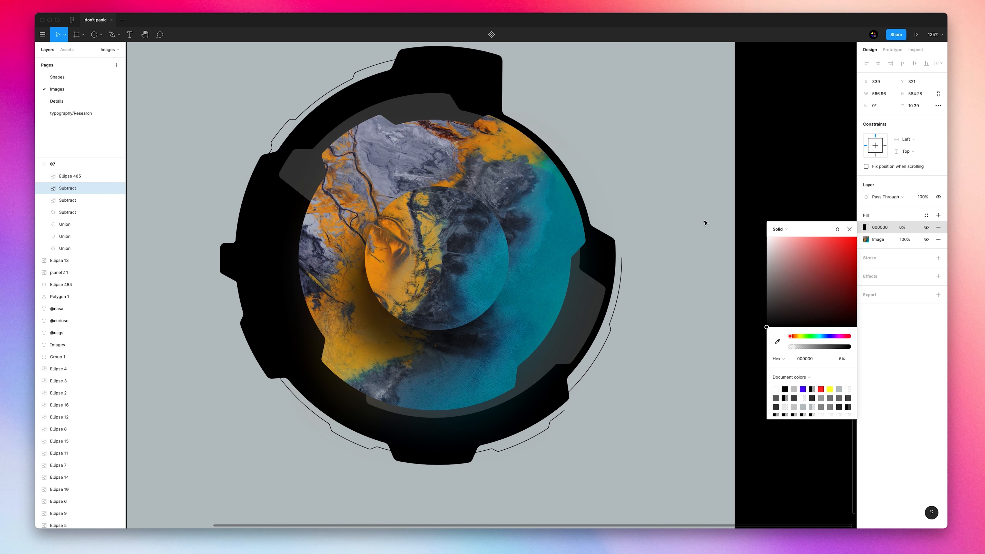
click(849, 229)
Add a solid 000000 fill at 9% opacity over the inner circle's image.
click(465, 230)
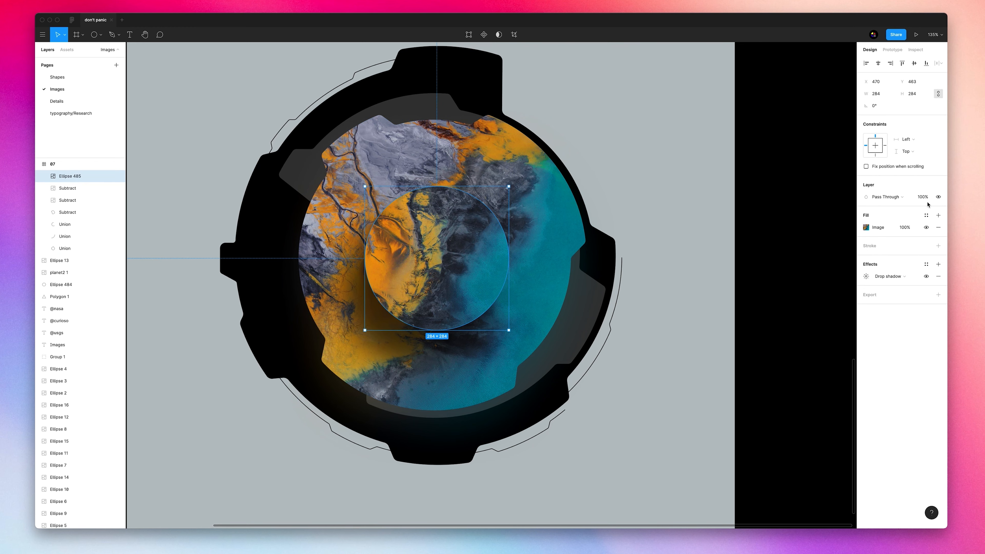
click(866, 227)
click(788, 228)
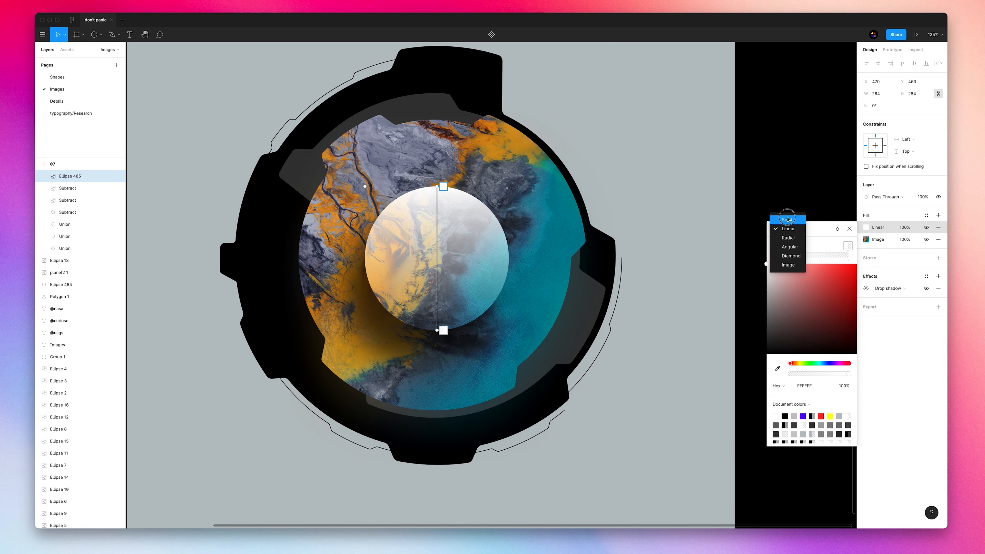
click(788, 223)
text(000000)
key(Return)
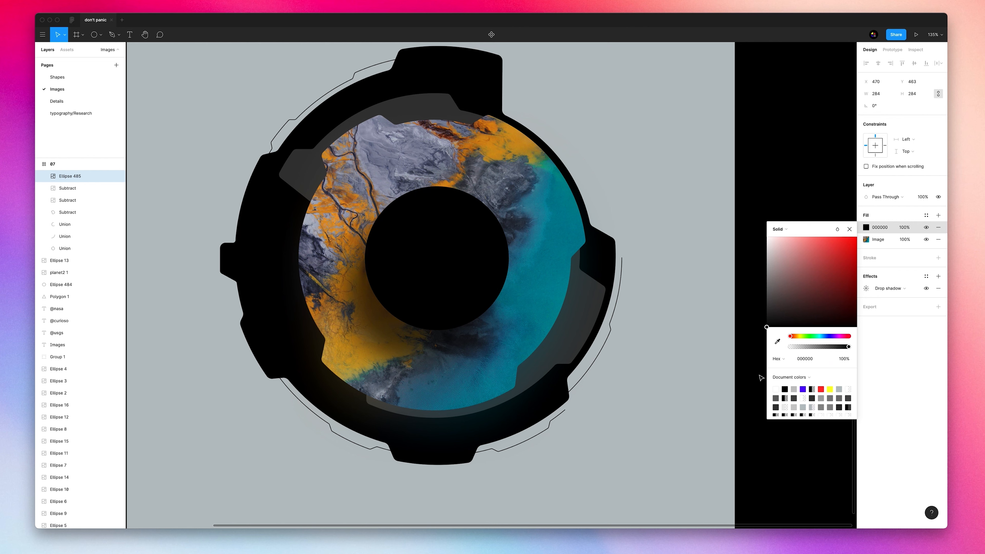
click(792, 347)
drag(793, 349, 795, 347)
click(849, 229)
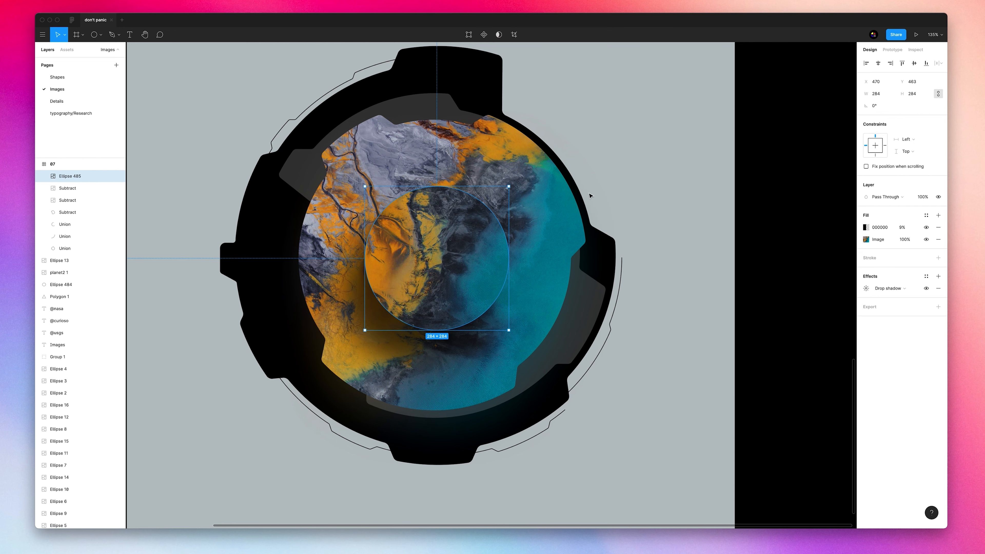
shift+click(506, 167)
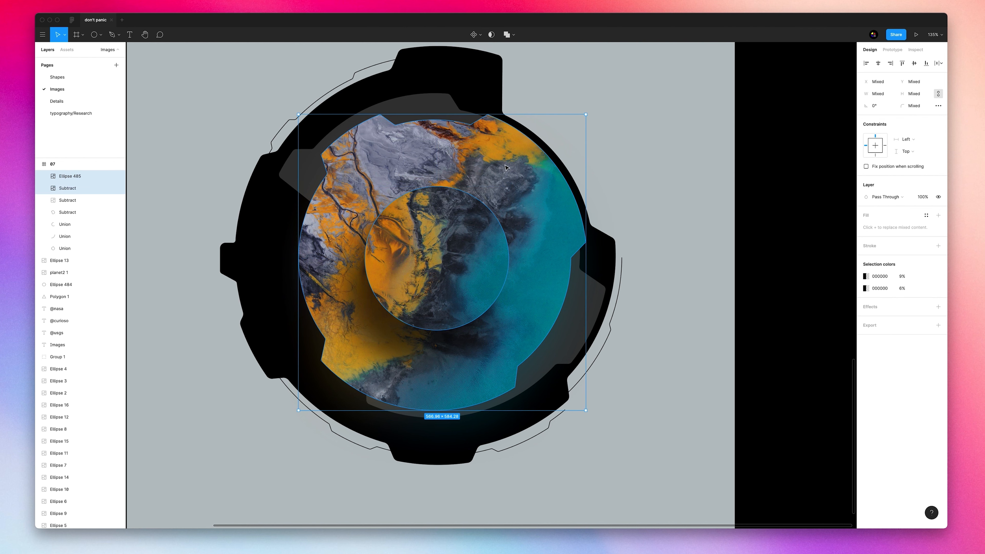
click(659, 186)
Add a white linear gradient fill at 30% opacity to the larger planet shape, fading diagonally inward from its upper-right edge.
click(554, 186)
click(938, 215)
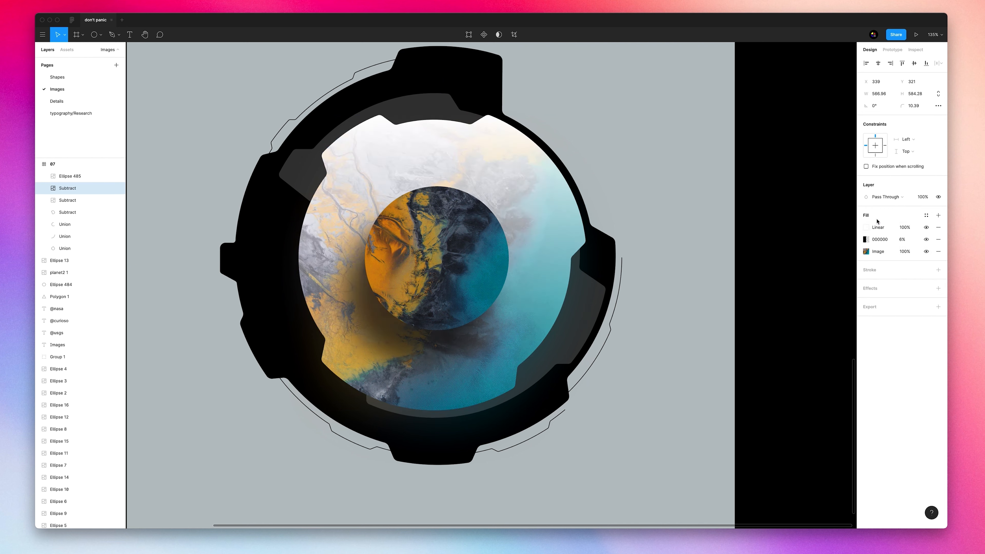
click(866, 227)
drag(447, 115, 576, 133)
drag(441, 411, 517, 242)
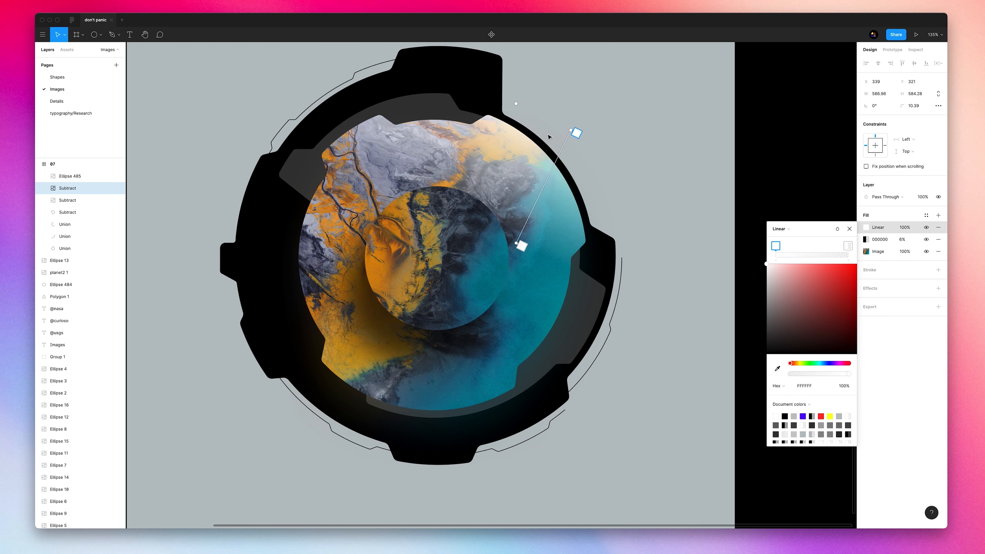
drag(570, 131, 560, 122)
click(850, 229)
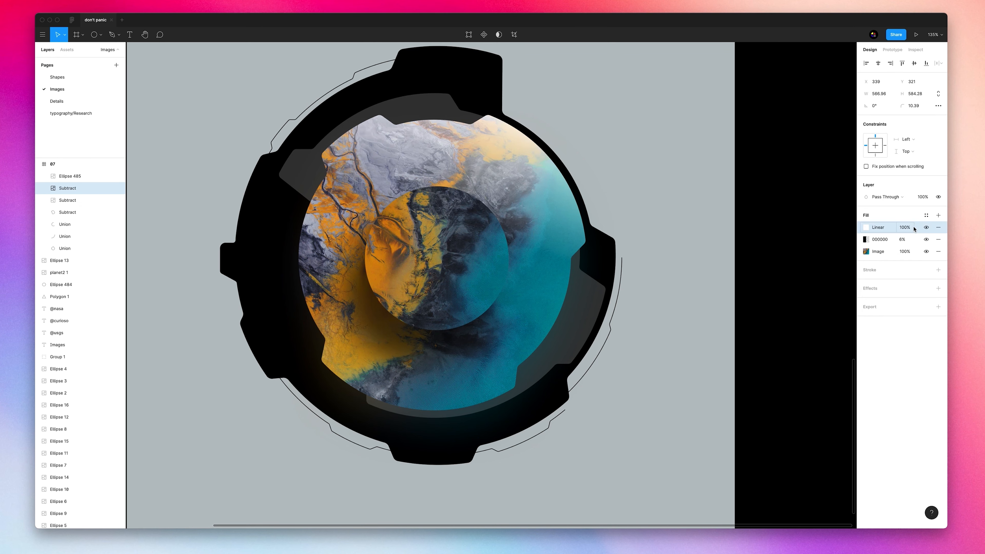
click(902, 228)
text(30)
key(Return)
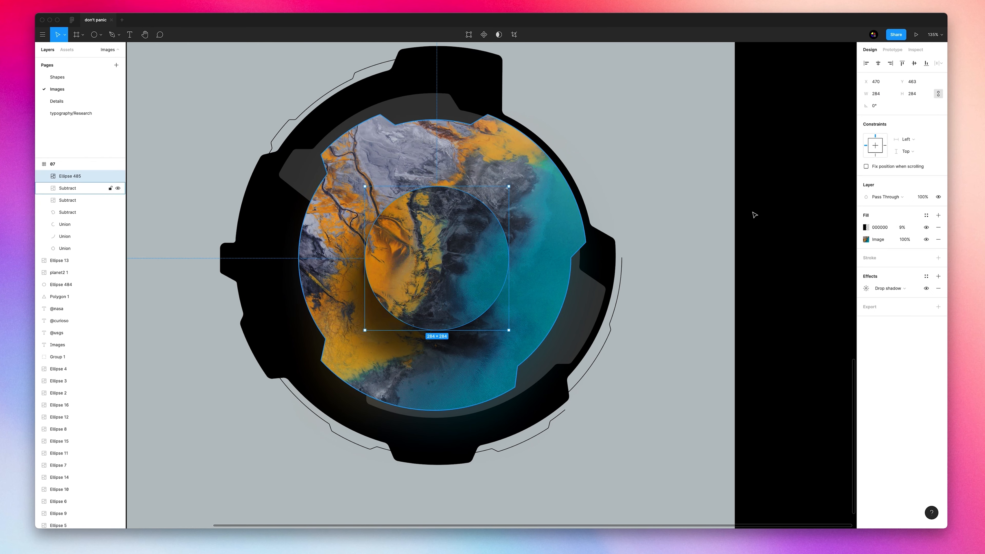
Add a white linear gradient fill to the inner circle, fading diagonally inward from its upper-right edge.
click(866, 227)
click(781, 229)
click(780, 228)
drag(437, 187, 512, 172)
drag(437, 330, 466, 264)
mouse_move(512, 172)
mouse_down()
mouse_move(487, 182)
mouse_move(523, 187)
mouse_up()
Set the opacity of the inner circle's linear gradient fill to 50%.
click(904, 228)
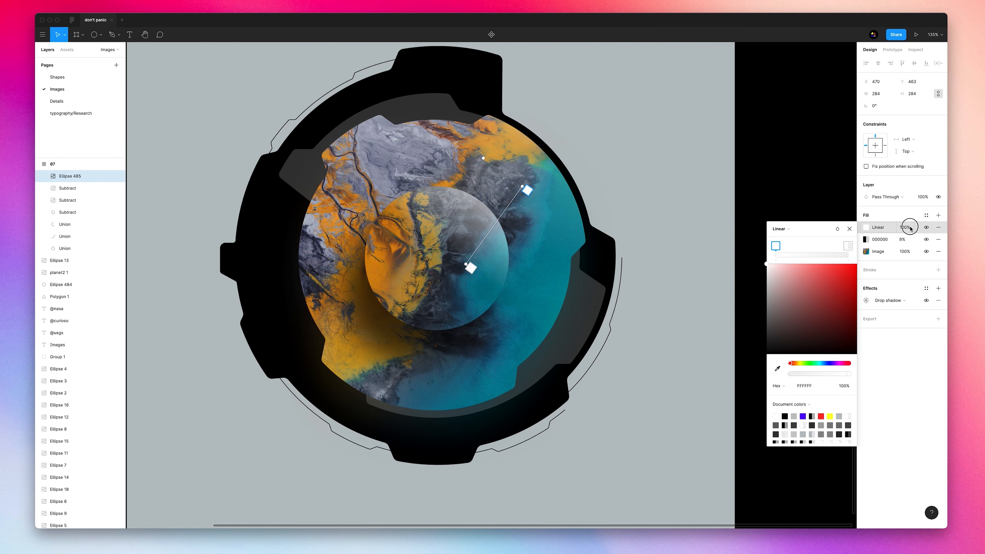
text(60)
key(Return)
key(shift+Up)
key(shift+Down)
key(shift+Down)
click(743, 178)
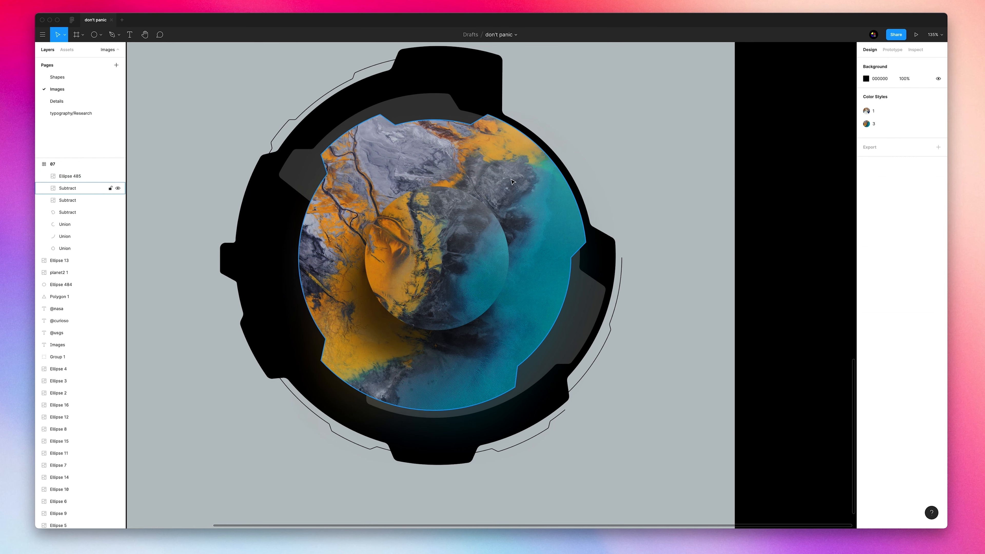
Add a 000000 inside stroke with a width of 3 to both the inner circle and the larger planet shape.
click(540, 252)
shift+click(490, 266)
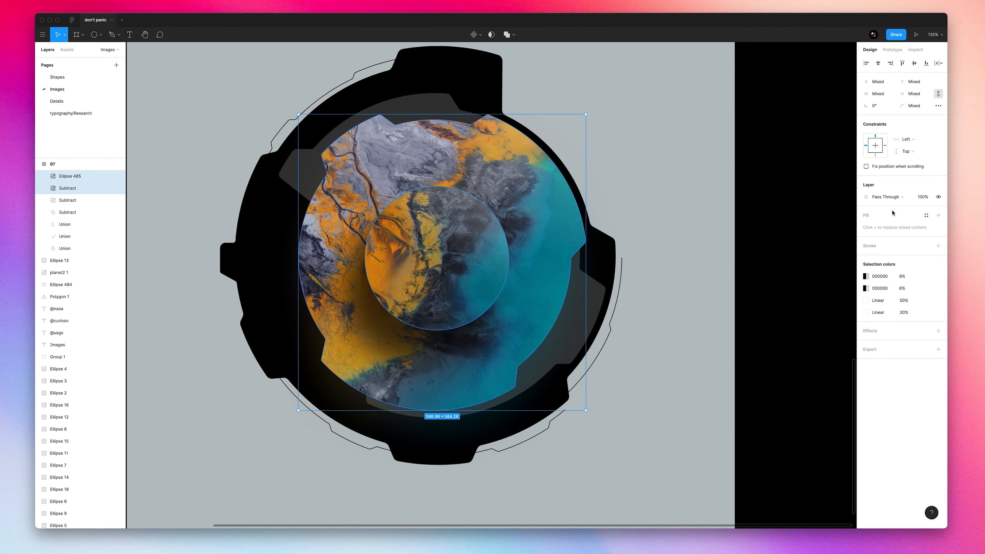
click(939, 246)
click(885, 272)
key(Up)
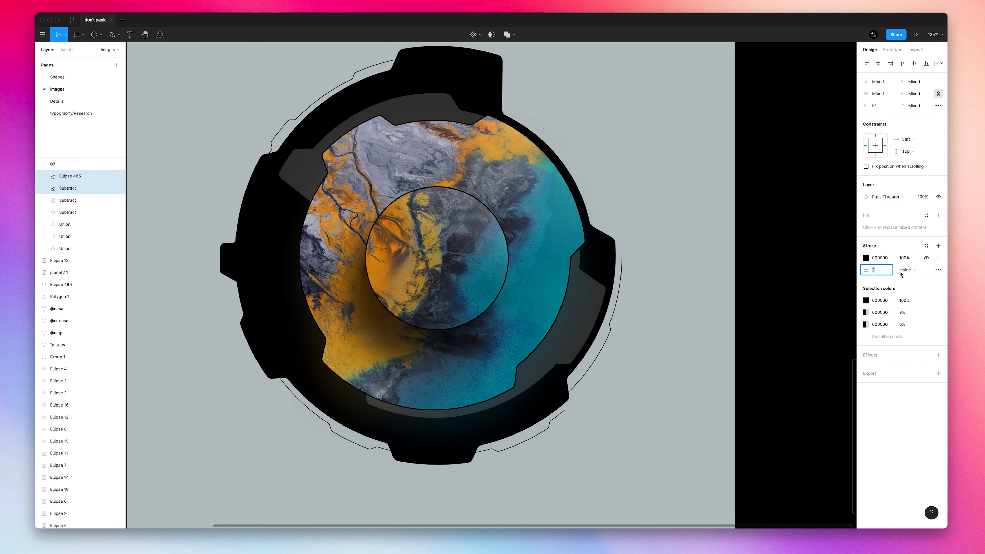
key(Up)
click(906, 270)
click(912, 268)
Set the stroke opacity on the inner circle and larger planet shape to 19%.
click(910, 259)
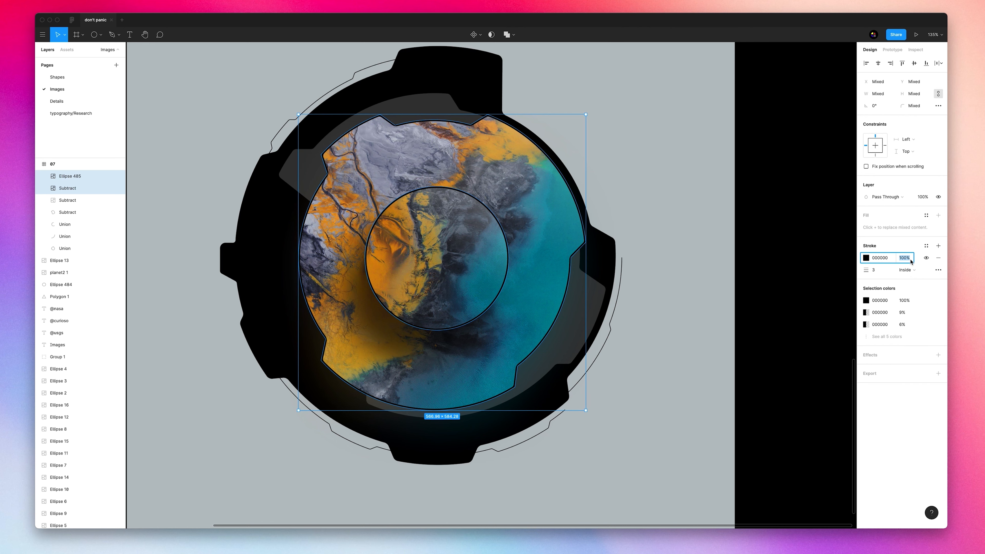
text(10)
key(Return)
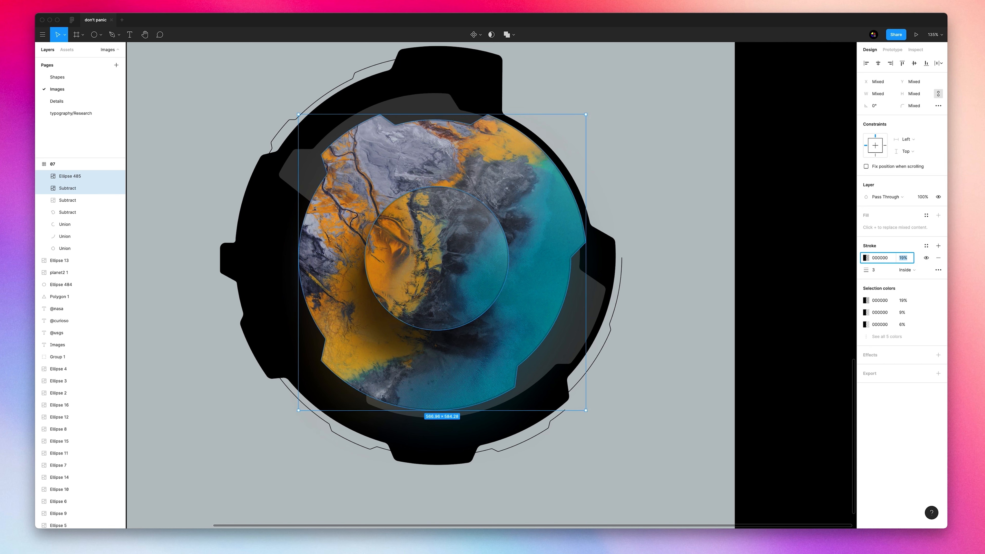
click(666, 210)
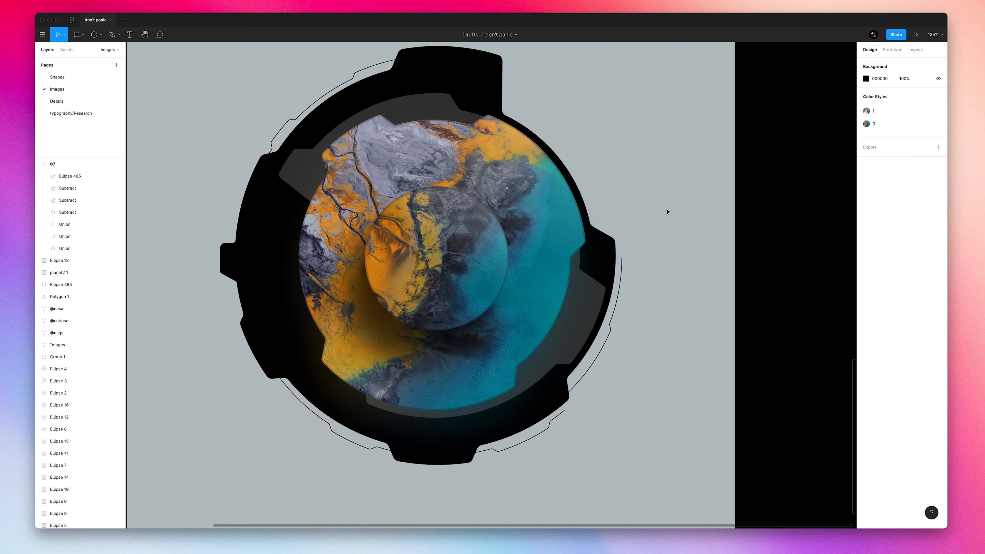
Select the outermost black notched ring shape surrounding the planet.
drag(654, 217, 680, 235)
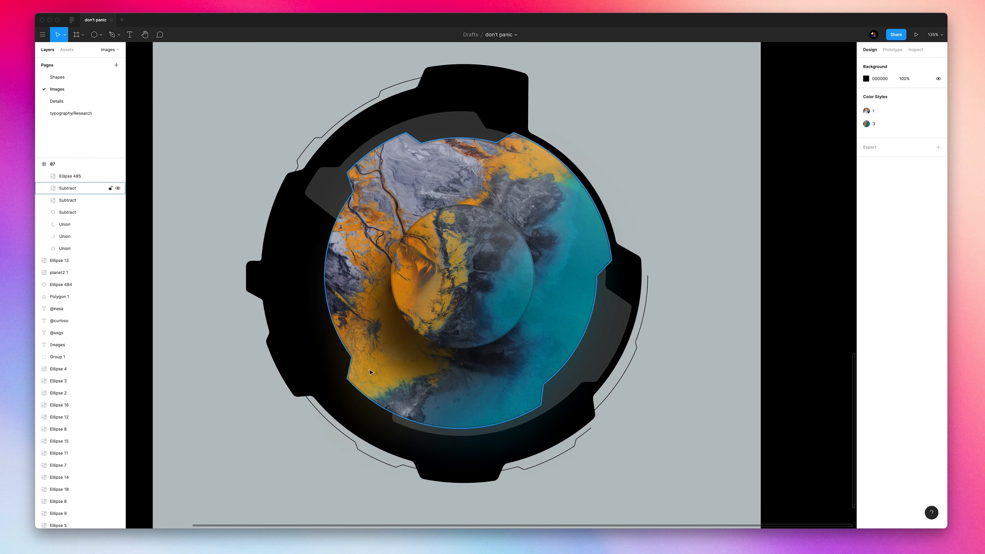
click(292, 374)
click(283, 380)
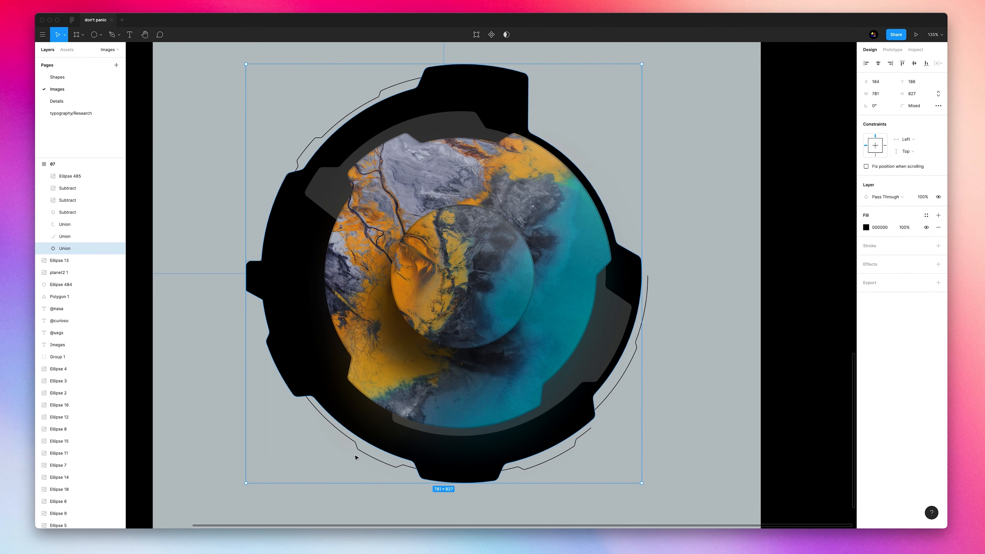
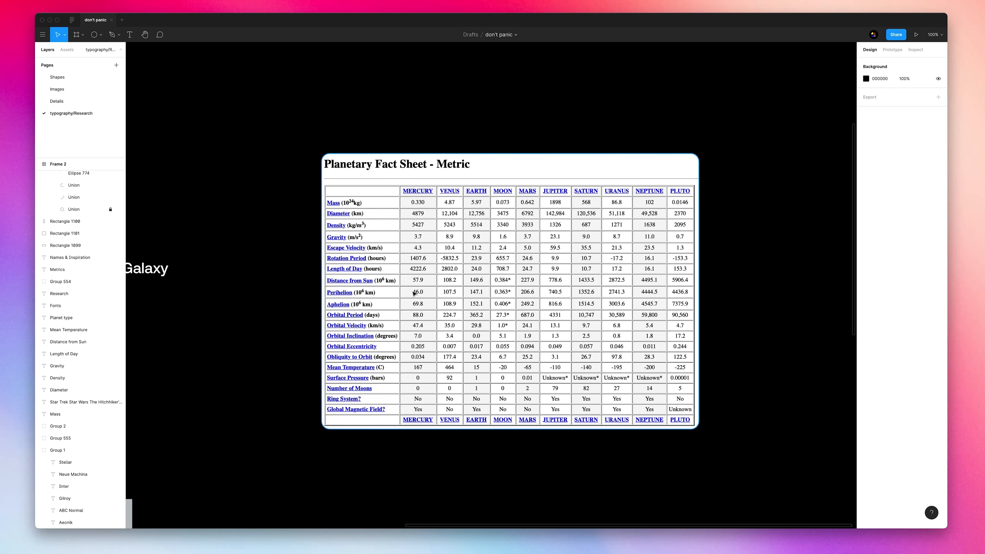
Draw a rectangle about 256 × 128 over the upper-right edge of the planet in Frame 2.
scroll(467, 261, down, 12)
scroll(467, 261, left, 9)
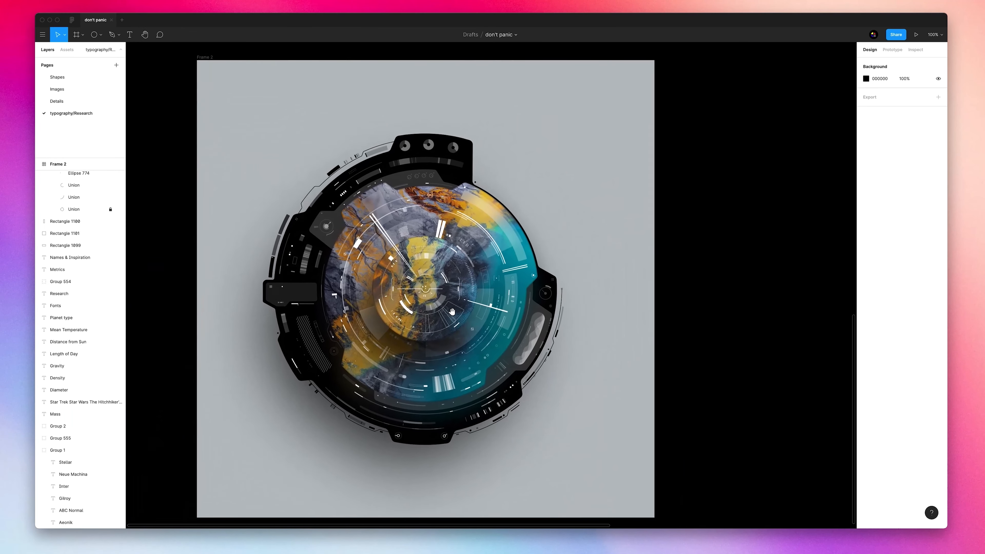
drag(452, 311, 451, 313)
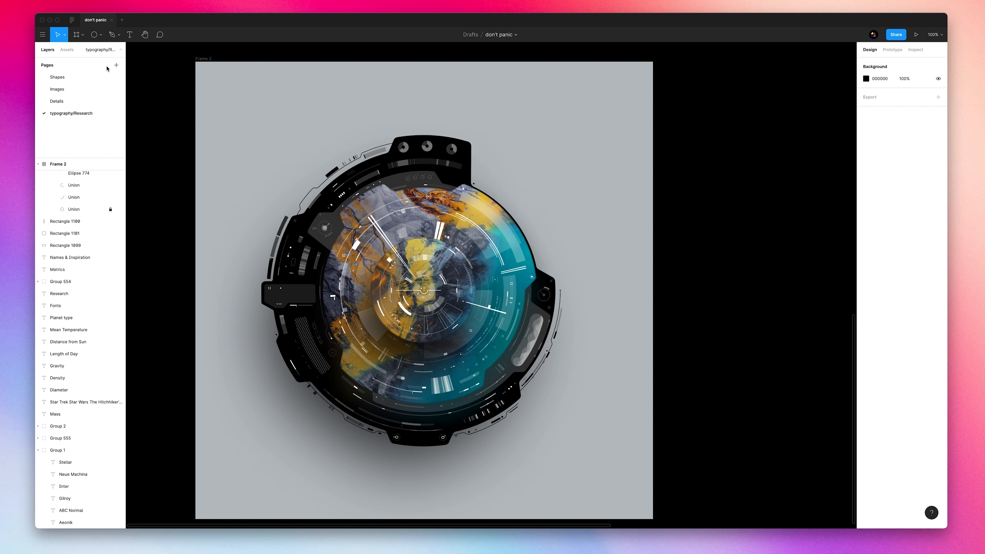
click(100, 35)
click(86, 46)
drag(445, 198, 574, 245)
drag(488, 223, 512, 220)
drag(599, 224, 485, 217)
scroll(538, 218, up, 3)
drag(409, 214, 392, 216)
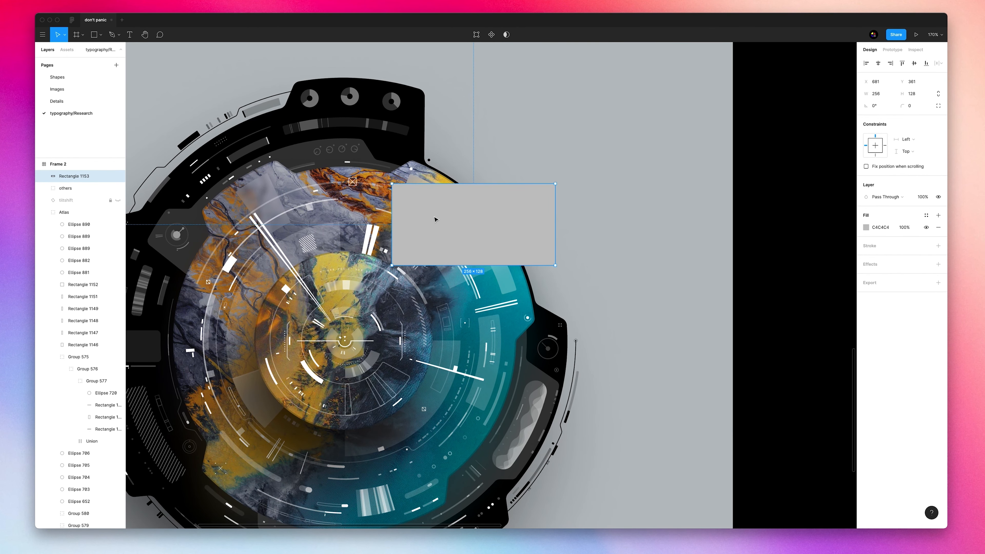
Resize the rectangle to about 273 wide and 110 high, and position it across the planet's upper-right edge.
drag(556, 226, 567, 226)
key(Escape)
drag(440, 217, 473, 220)
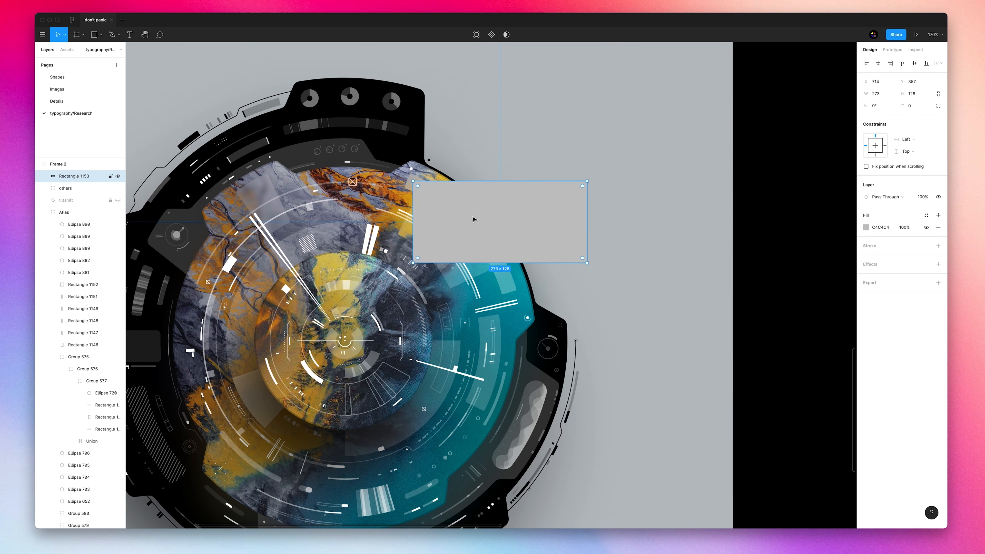
click(918, 97)
text(108)
key(Return)
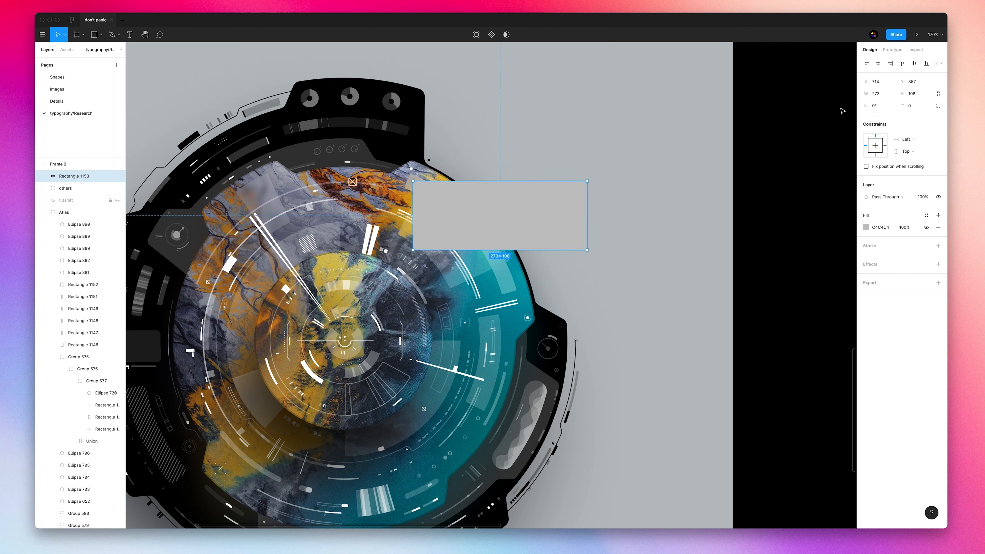
key(Up)
key(Up)
drag(497, 206, 490, 215)
Change the rectangle's fill to 000000.
click(868, 228)
drag(805, 288, 793, 306)
click(652, 406)
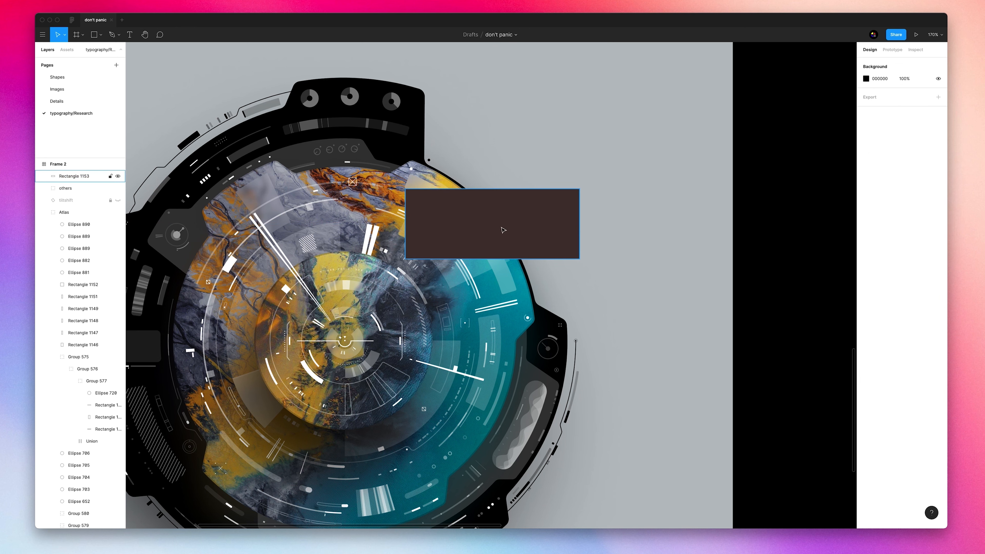
click(572, 230)
click(867, 228)
drag(827, 286, 698, 370)
key(Escape)
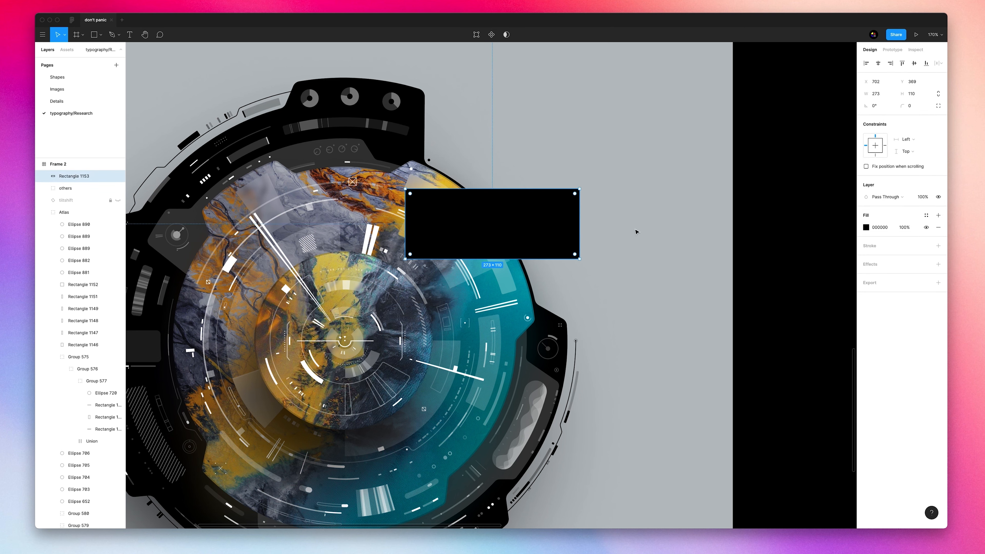
Give the black rectangle a corner radius of 3 and a width of 286.
text(3)
click(509, 222)
click(875, 94)
text(293)
key(Return)
key(Down)
key(Down)
key(Up)
click(487, 230)
Add the text "Atlas" over the black rectangle and set its fill to FFFFFF.
key(t)
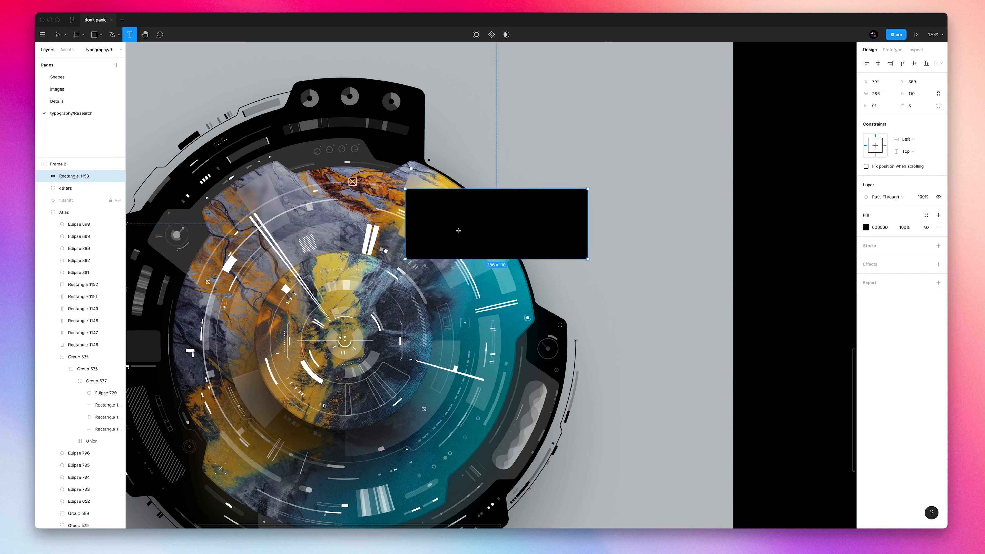
click(458, 231)
key(Escape)
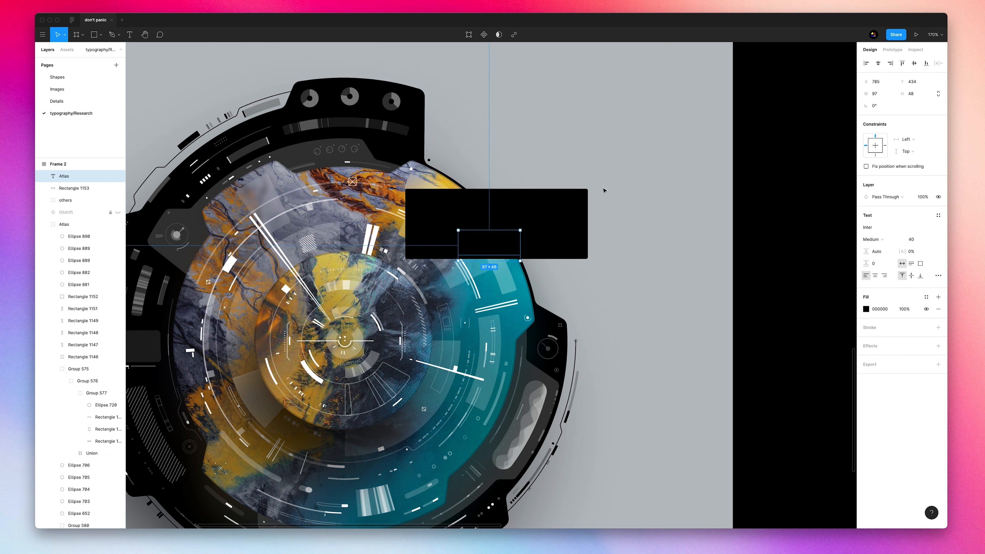
click(878, 241)
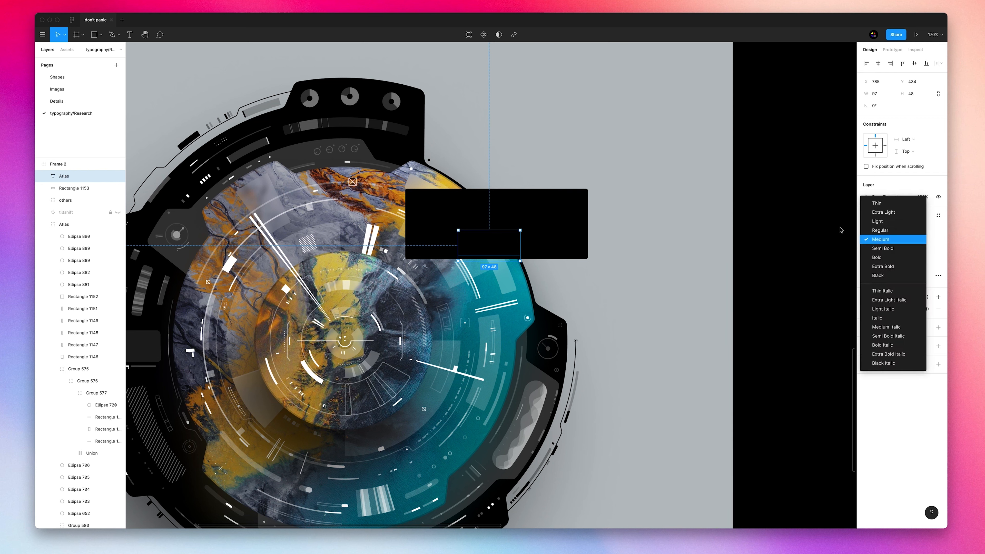
click(934, 219)
click(867, 309)
text(FFFFFF)
key(Return)
Move the Atlas text into the right half of the black rectangle and set its letter spacing to -3%.
drag(486, 261, 543, 256)
drag(903, 252, 891, 252)
drag(546, 249, 548, 249)
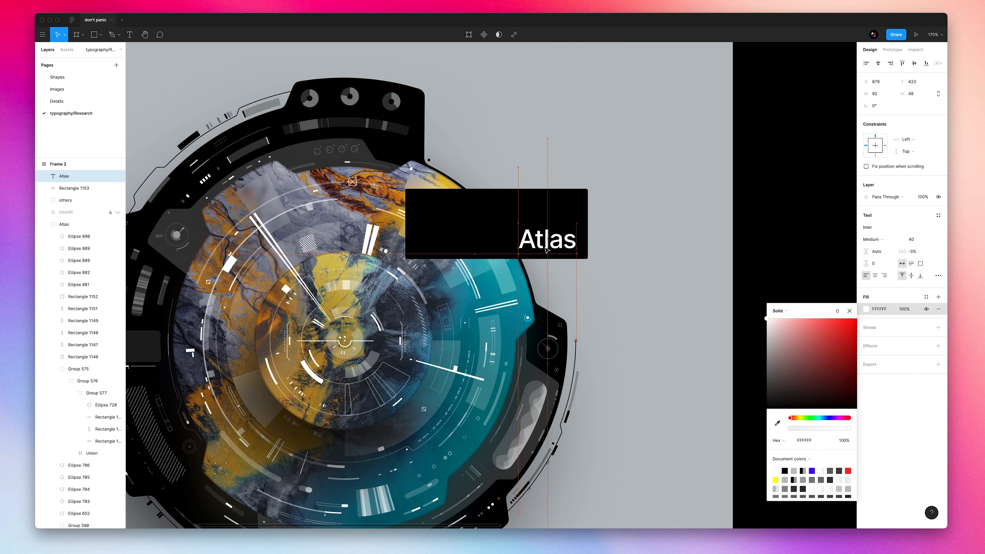
Set the Atlas text size to 60, move it to the rectangle's lower-right corner and scale it down to about 130 × 69.
click(915, 239)
text(60)
key(Return)
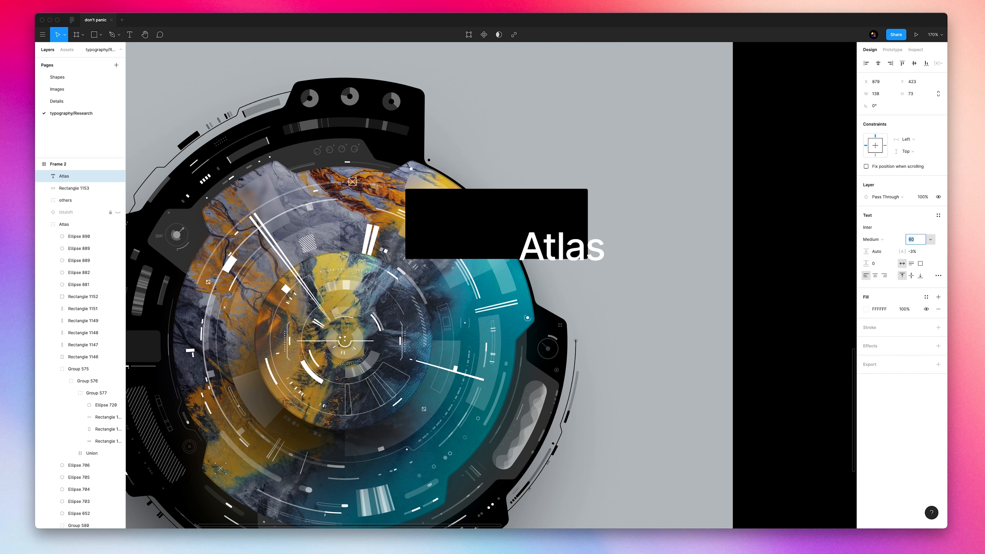
drag(580, 256, 542, 240)
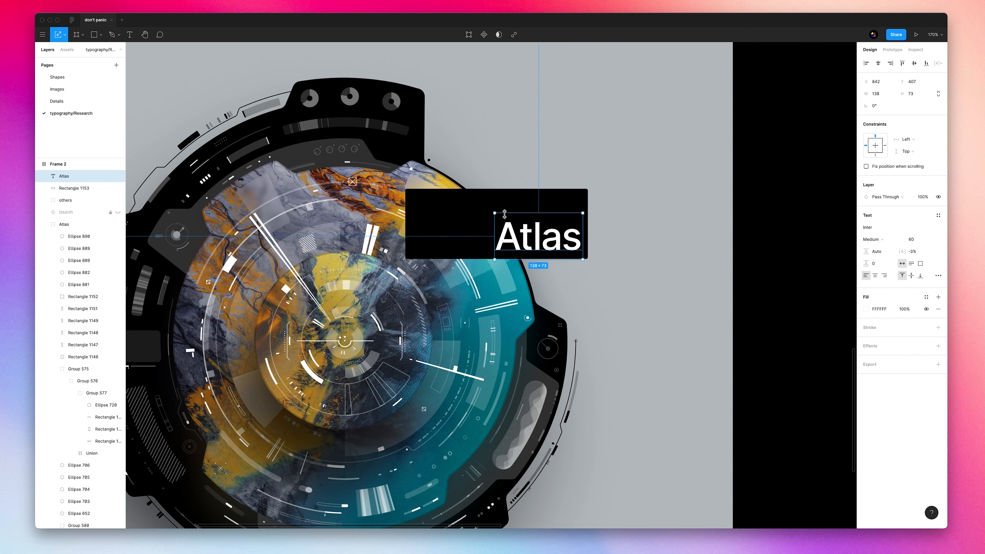
drag(495, 214, 502, 217)
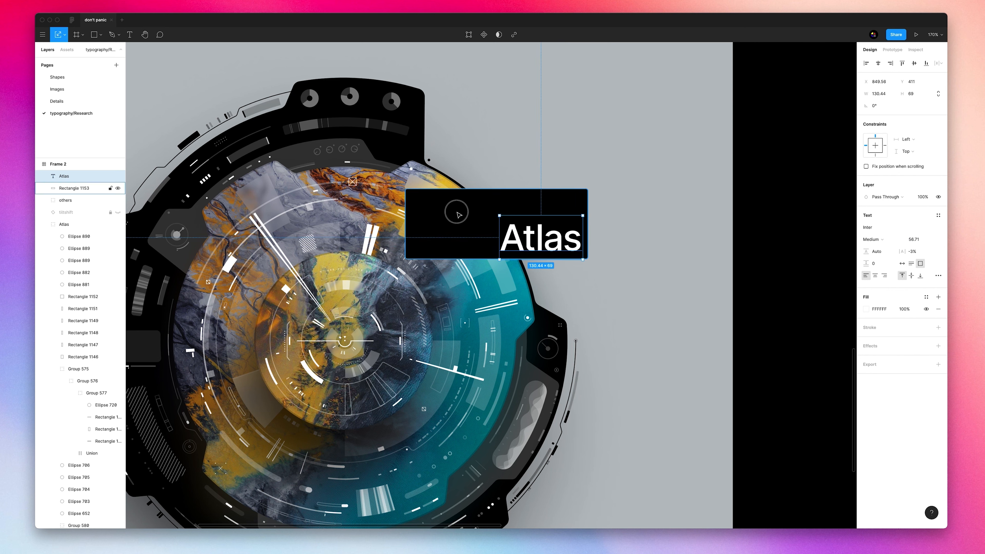
Duplicate the Atlas text to the left side of the rectangle, change the copy to "01" and make it Light weight.
drag(564, 243, 469, 245)
double_click(469, 244)
text(01)
click(874, 239)
click(877, 222)
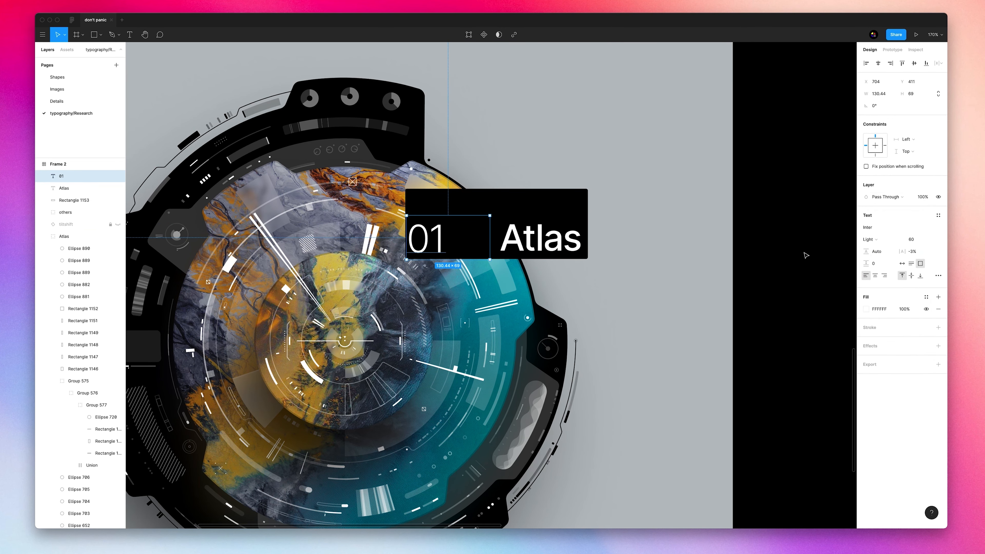
Set the 01 text size to 21, shrink its box to fit and move it to the rectangle's lower-left corner.
click(915, 240)
text(0)
key(Return)
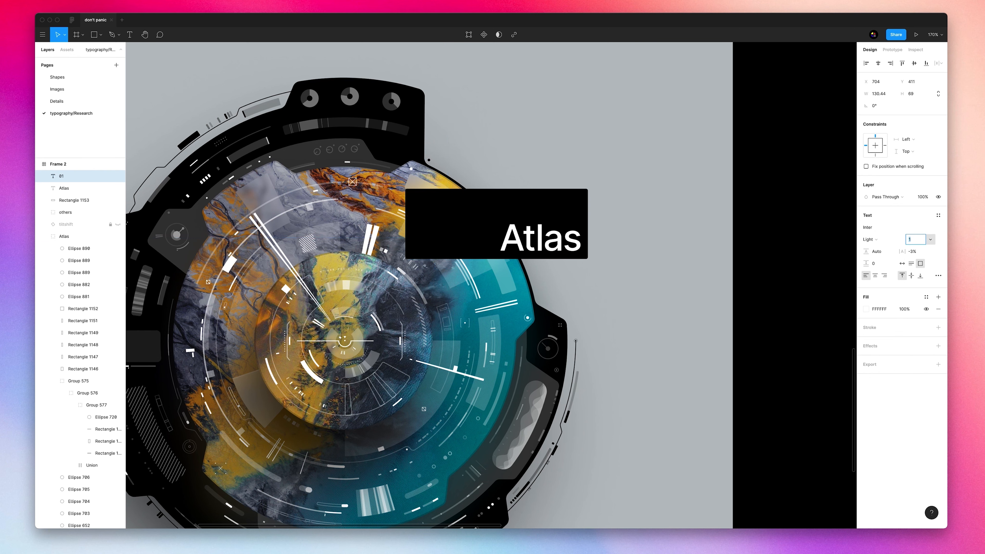
double_click(407, 223)
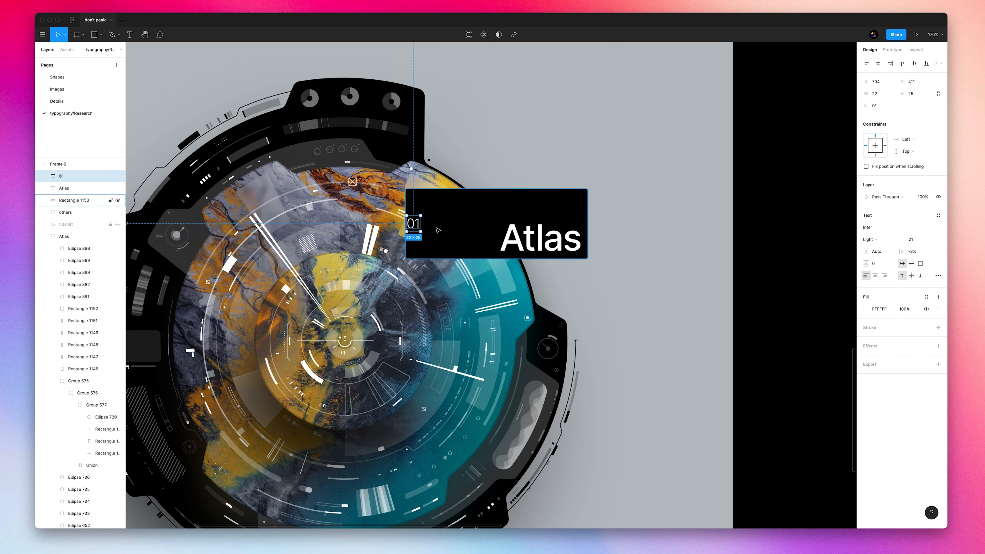
drag(409, 224, 420, 248)
Align the 01 text to the bottom of its box, set its size to 41 and nudge it into place.
click(920, 276)
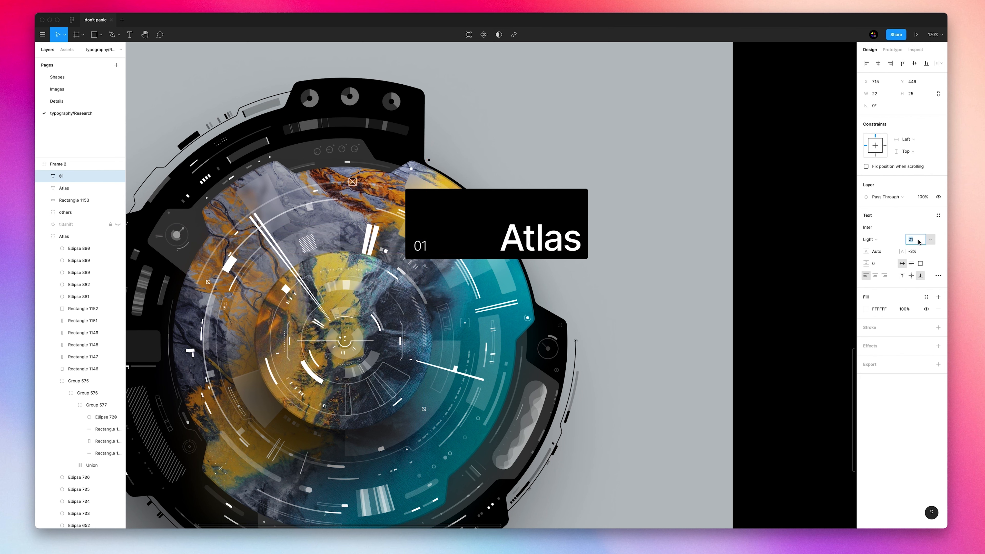
key(shift+Up)
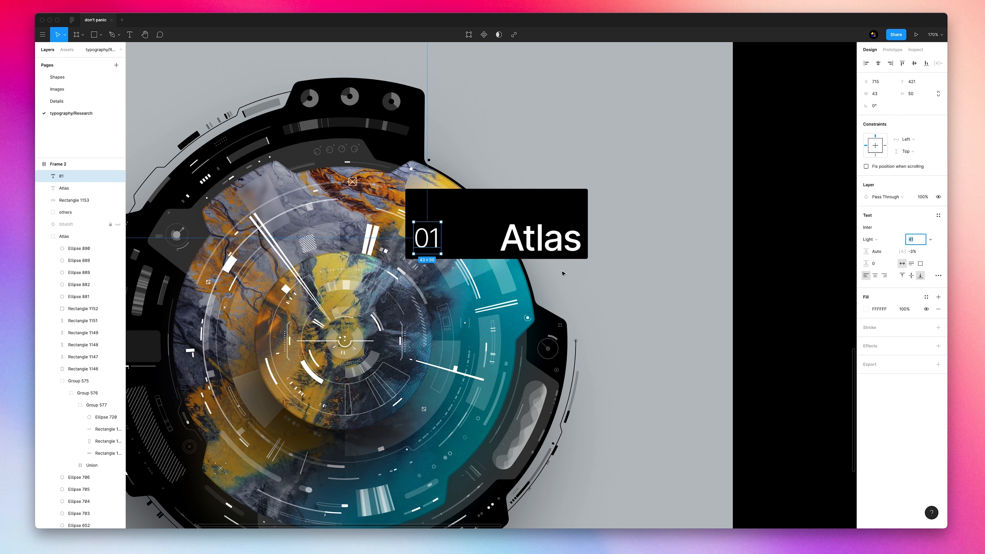
drag(419, 244, 420, 246)
Draw a tiny L-shaped corner mark about 3 × 3.5 beside the 01 with the Pen tool and color its stroke FFFFFF.
scroll(419, 246, up, 10)
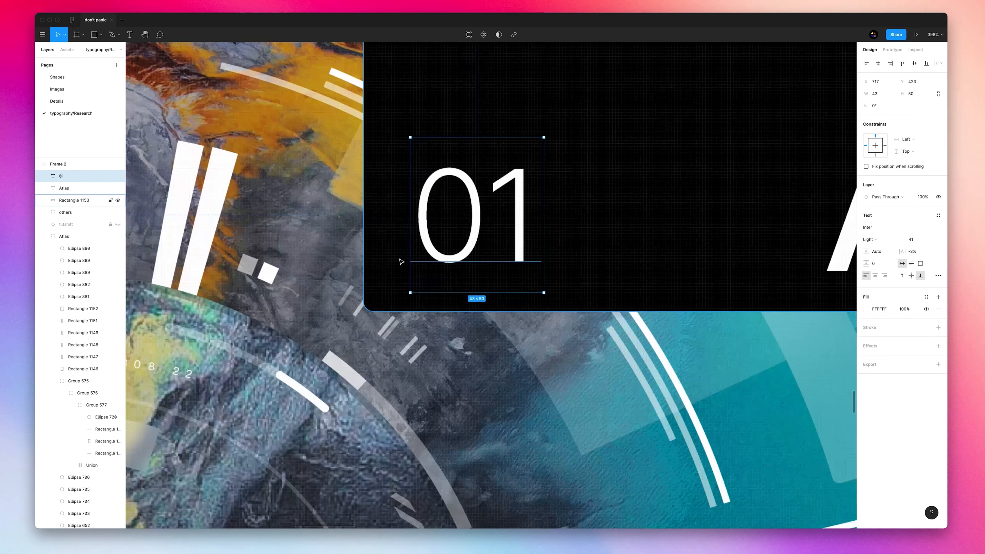
key(Escape)
key(p)
click(384, 261)
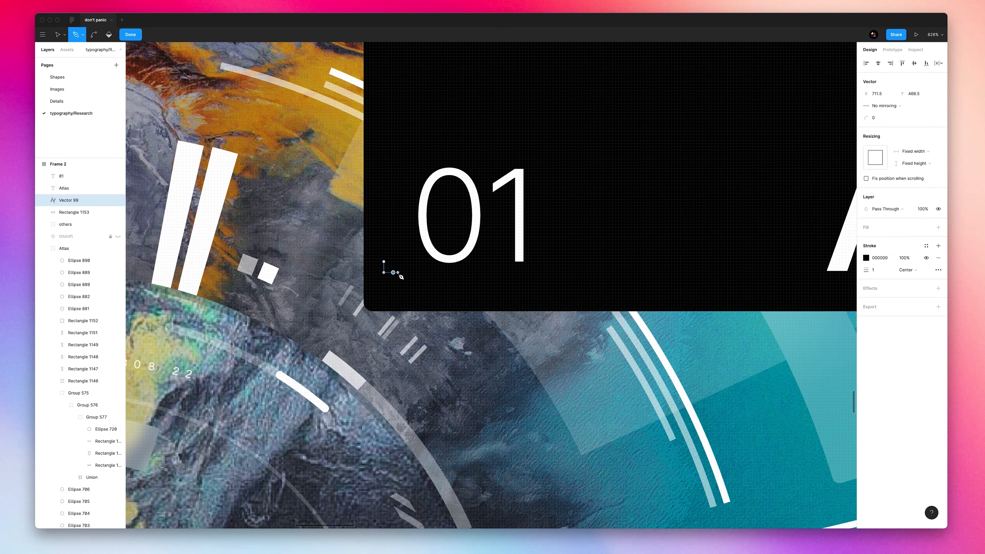
key(Escape)
click(868, 247)
drag(818, 283, 622, 198)
click(389, 266)
click(385, 267)
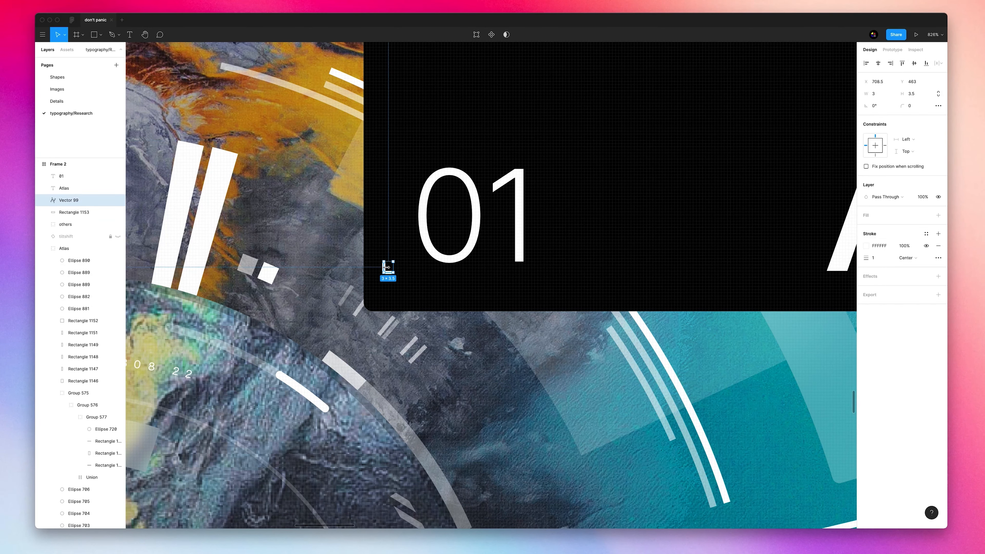
Move the L-shaped mark into the rectangle's lower-left corner and widen it to about 4.
drag(386, 268, 398, 289)
key(Return)
key(Escape)
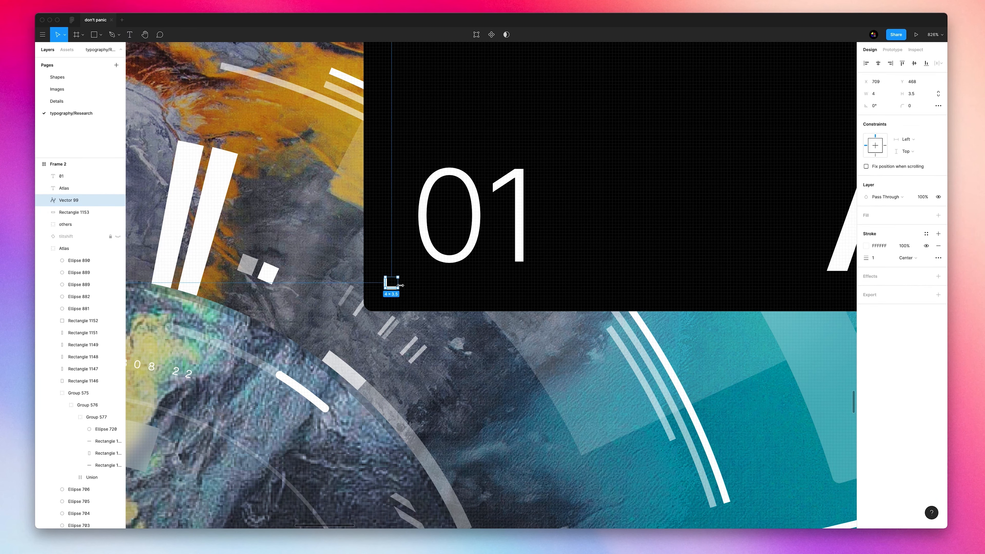
key(shift+0)
click(618, 279)
Shift the 01 text slightly down and left, closer to the L-shaped corner mark.
scroll(618, 279, up, 5)
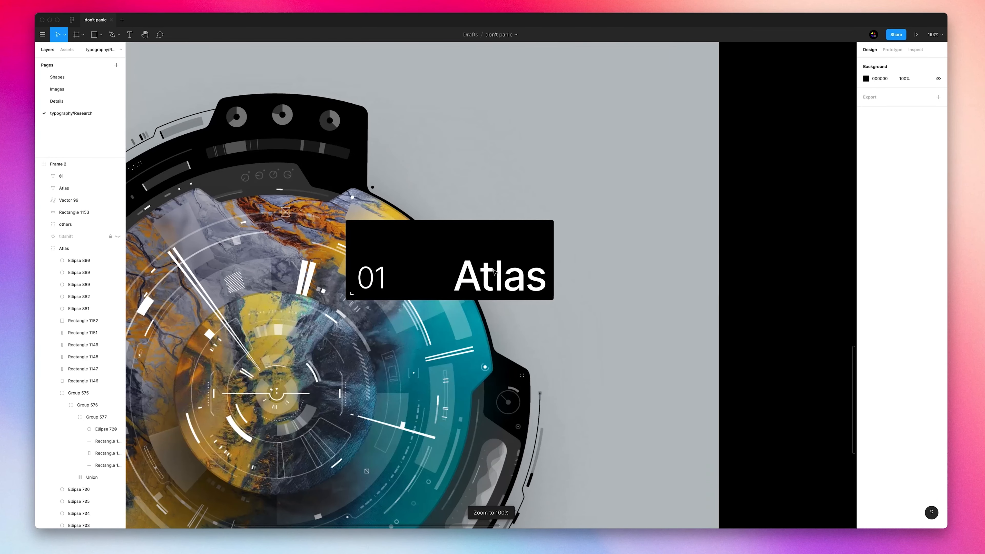
click(371, 277)
scroll(377, 275, up, 4)
drag(376, 276, 372, 278)
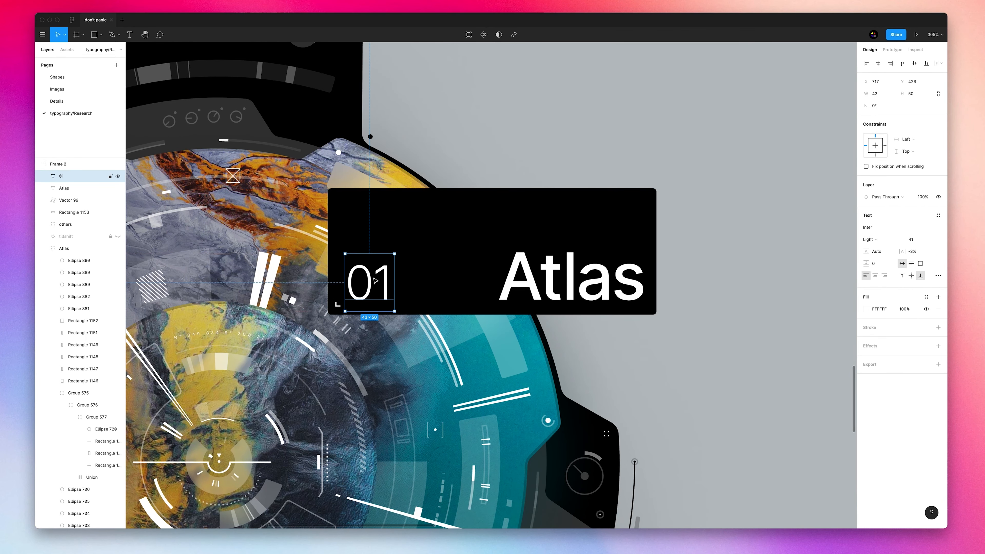
key(Left)
key(Left)
key(Left)
key(Left)
Set the letter spacing of the Atlas text to -4%.
click(568, 267)
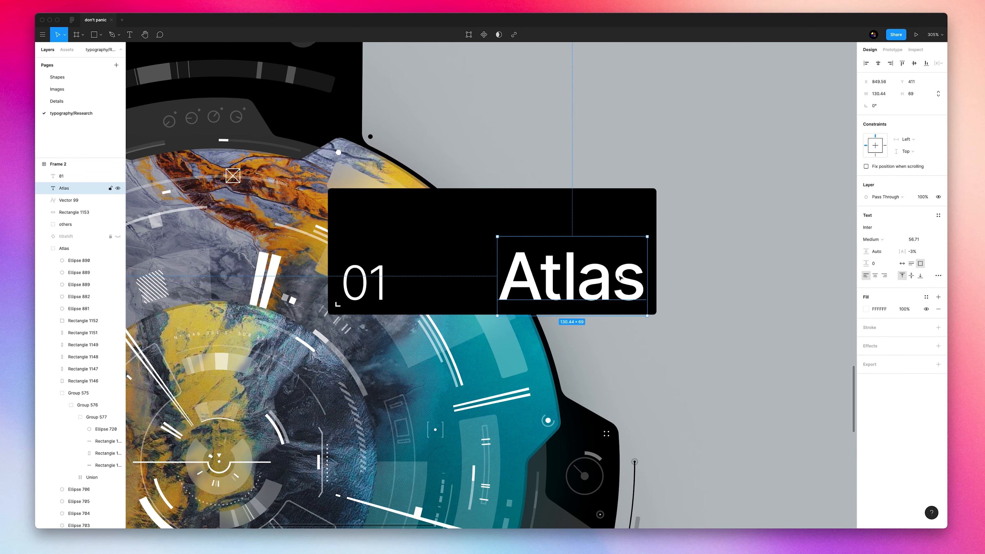
key(Down)
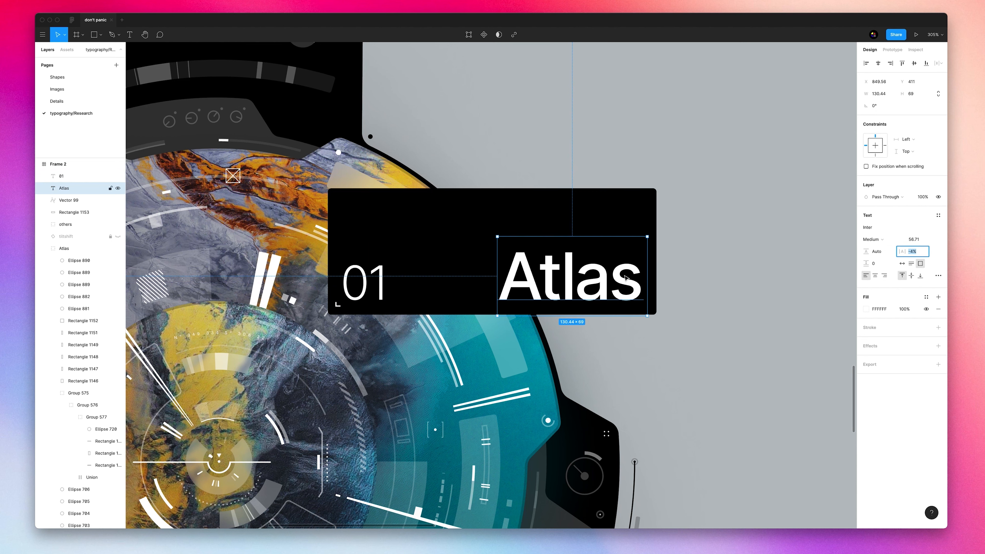
Tighten the letter spacing of the Atlas text to -7%.
key(Down)
drag(611, 272, 615, 272)
click(920, 250)
key(Down)
key(Down)
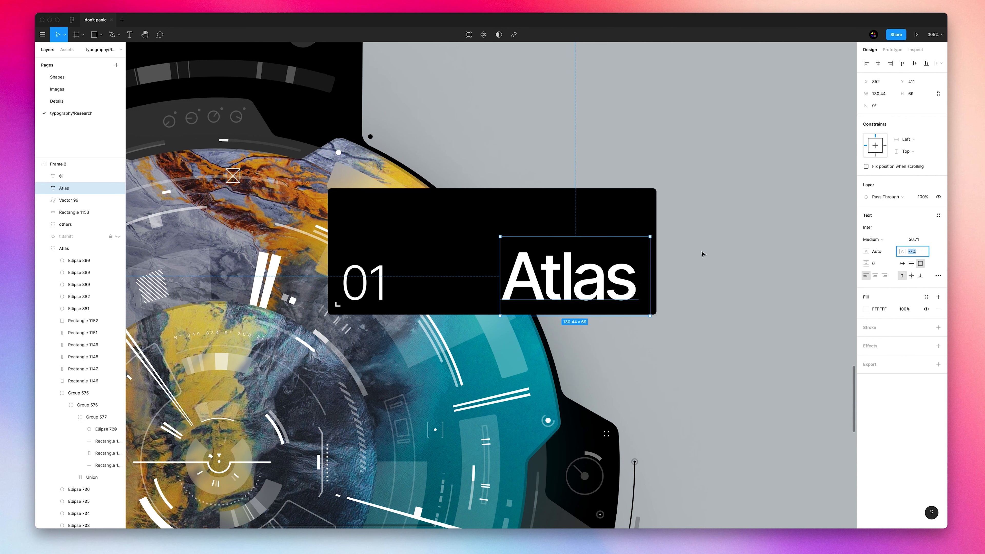
Right-align the Atlas text and position it at X 850, near the black card's right edge.
drag(568, 282, 572, 282)
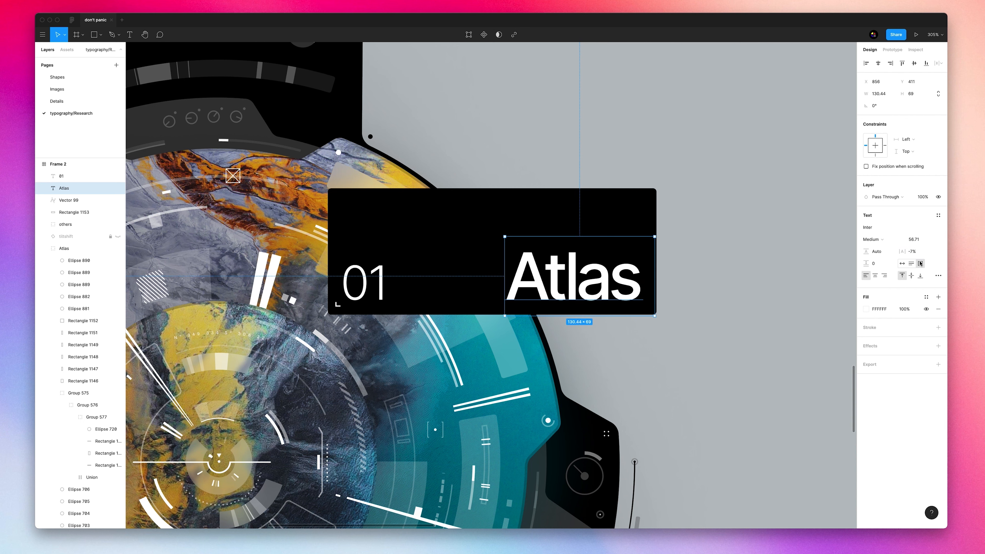
click(884, 276)
mouse_move(640, 284)
mouse_down()
mouse_move(622, 285)
mouse_move(634, 286)
mouse_up()
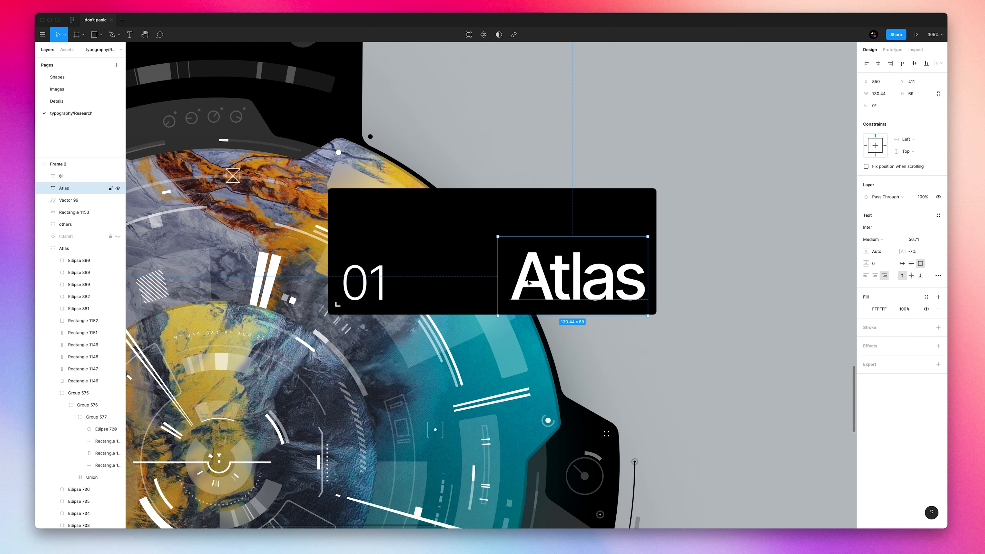
Duplicate the 01 text straight above the original and change the copy to read CLASS 8.
click(374, 289)
alt+drag(374, 289, 375, 238)
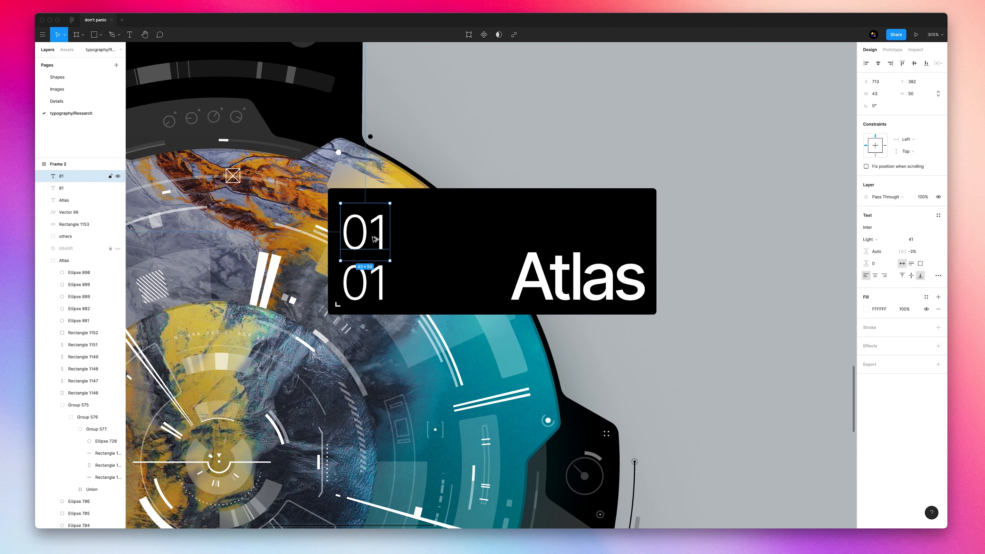
double_click(371, 236)
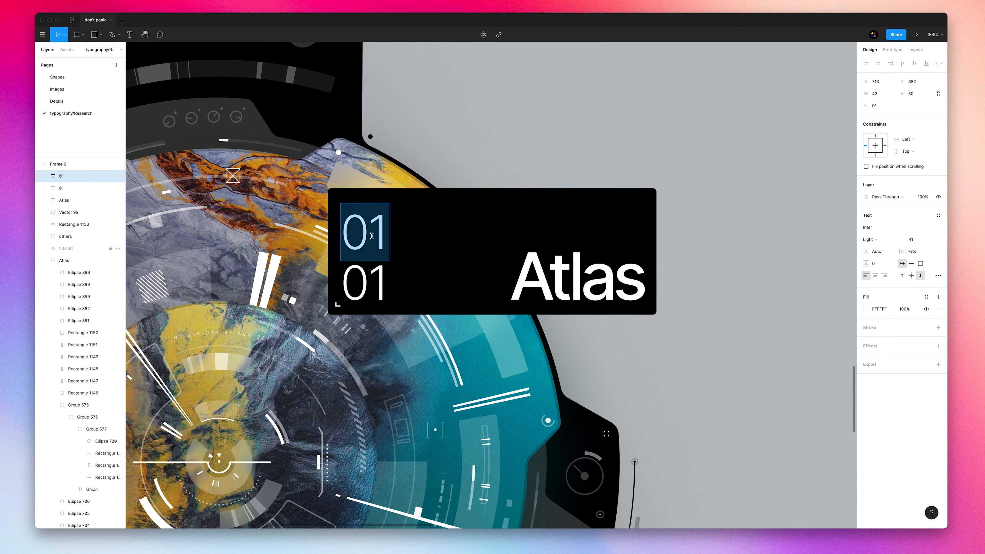
text(CLASS 8)
key(Escape)
Reduce the CLASS 8 text to font size 8 and move it near the card's upper-left corner.
click(917, 239)
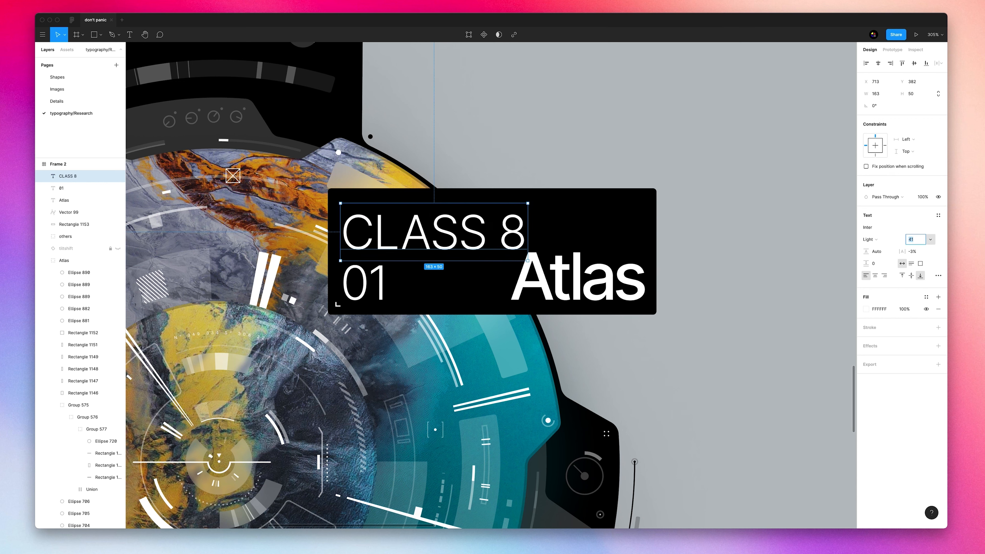
text(1)
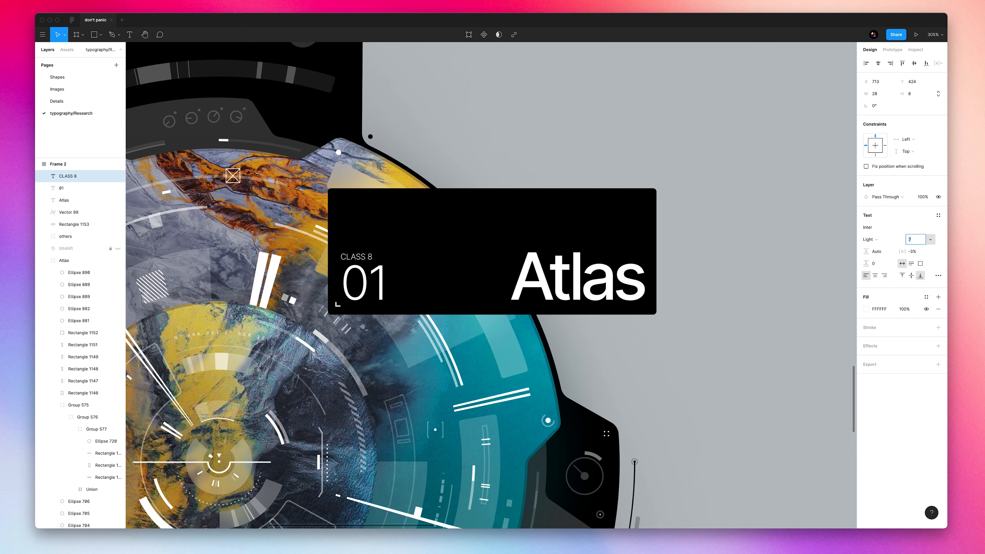
key(Up)
drag(349, 260, 354, 221)
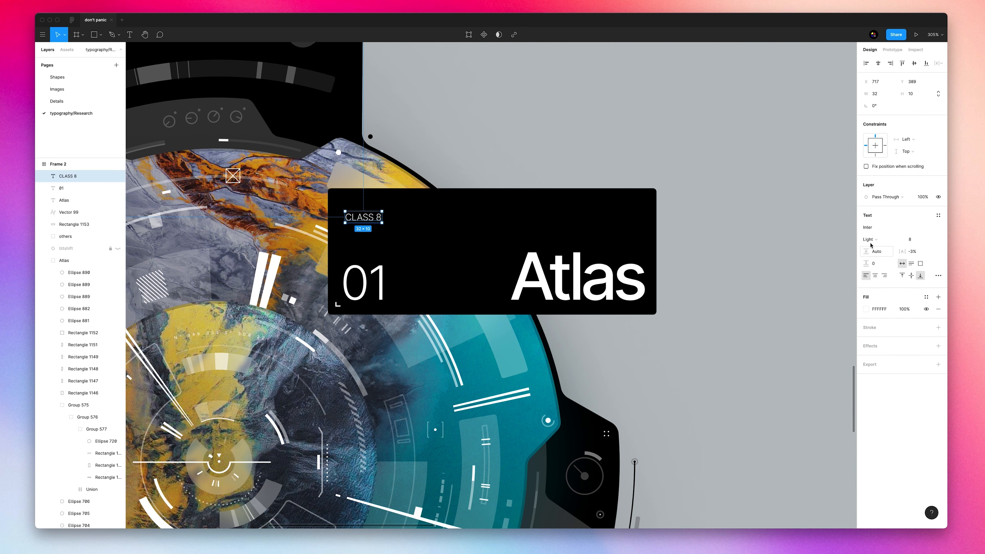
Widen the CLASS 8 letter spacing to 60.5% and set its font size to 6.
drag(901, 252, 920, 251)
click(921, 236)
text(6)
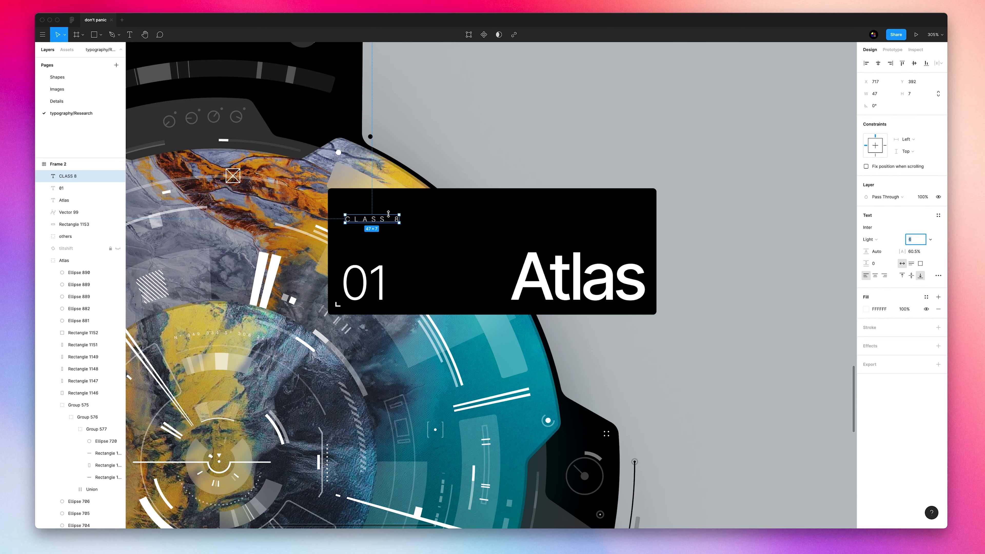
Draw a 2 × 8 bar above the CLASS 8 text and add five 1-wide copies beside it in a row.
click(402, 209)
key(r)
scroll(341, 201, up, 5)
mouse_move(343, 201)
mouse_down()
mouse_move(345, 219)
mouse_move(352, 213)
mouse_move(341, 210)
mouse_move(369, 214)
mouse_up()
scroll(350, 209, up, 8)
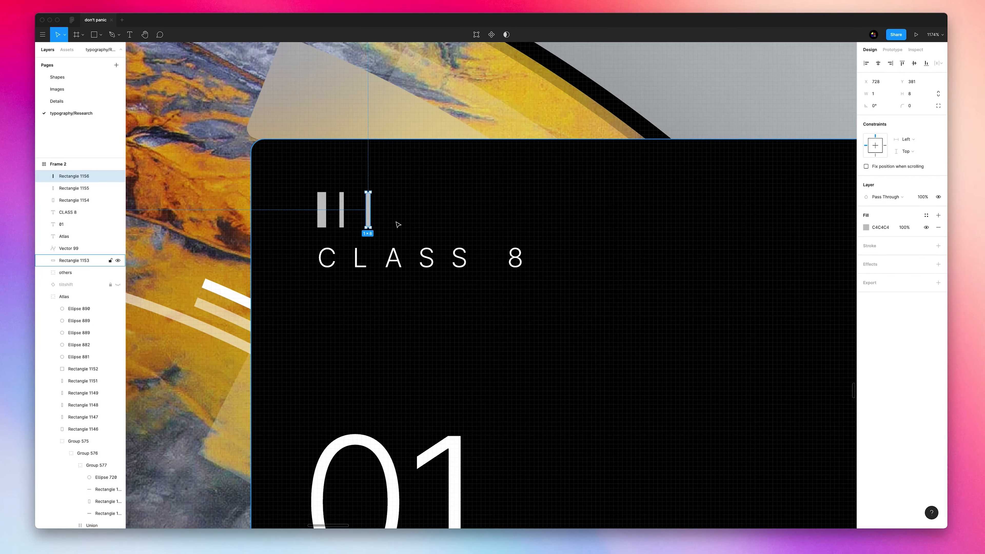
key(super+d)
key(super+d)
key(super+d)
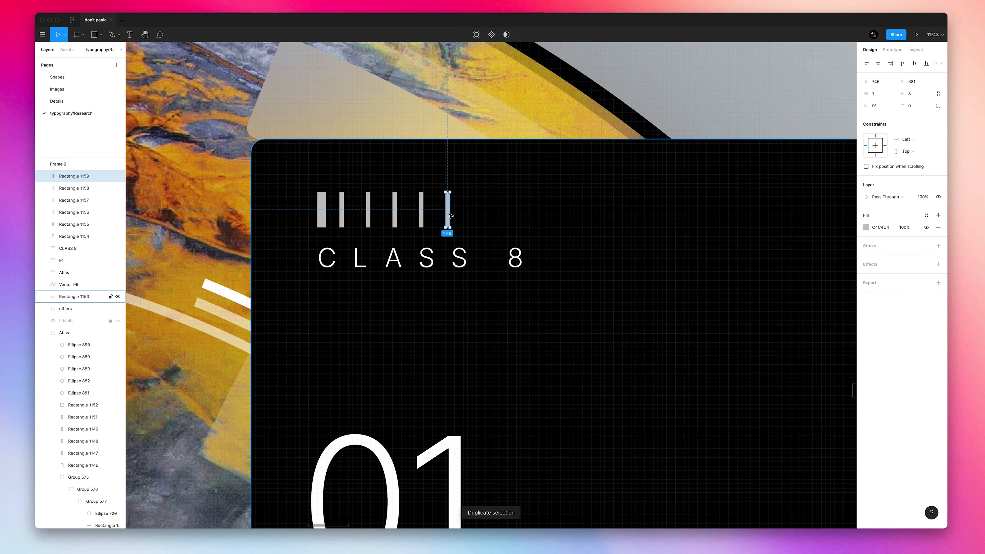
Turn the row into a barcode by shifting and widening bars, one to 7, adding more copies, and group all the bars.
drag(451, 212, 414, 214)
click(421, 211)
click(461, 211)
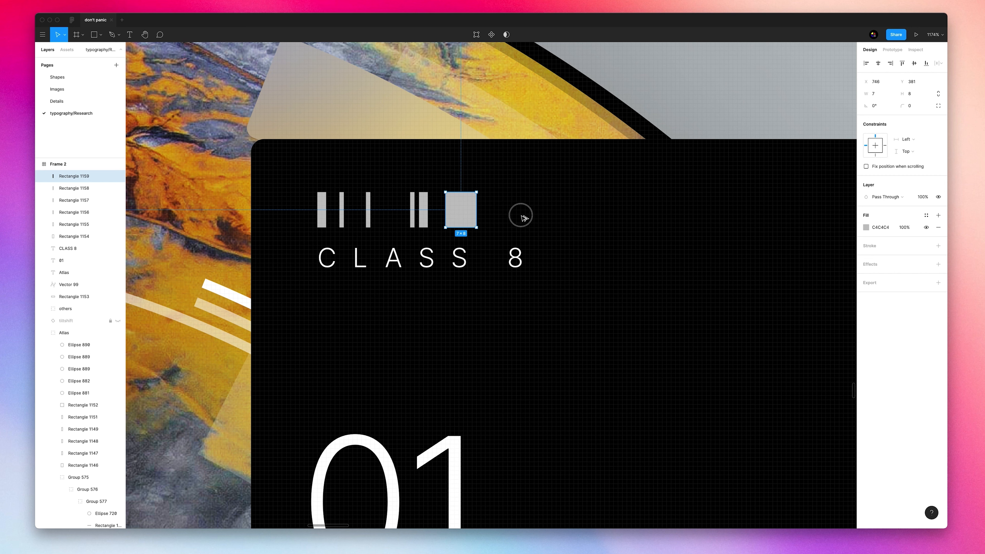
drag(510, 215, 537, 218)
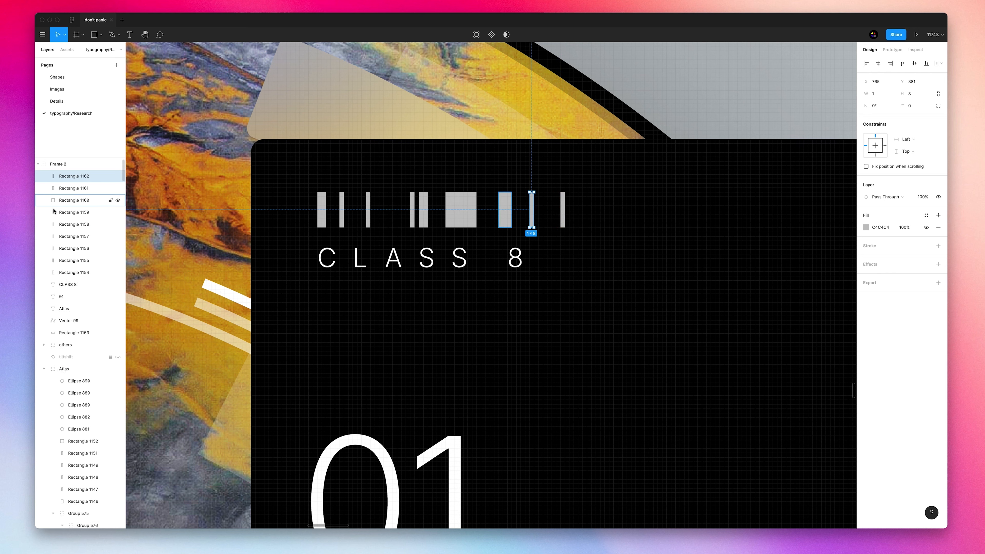
shift+click(71, 271)
key(super+g)
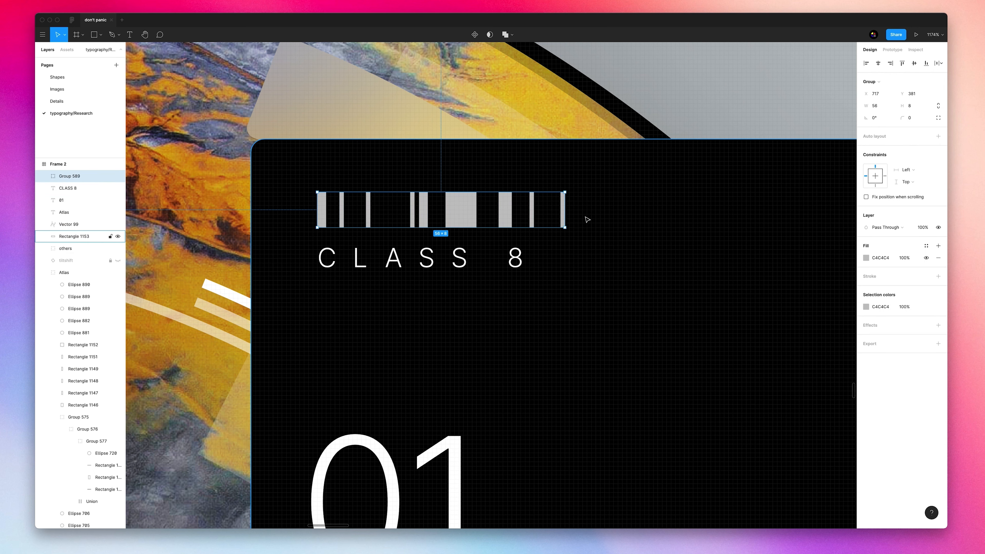
Extend the barcode past its last bar with three copies of varied widths, making it about 82 wide overall.
click(568, 216)
super+click(564, 213)
drag(564, 214, 644, 218)
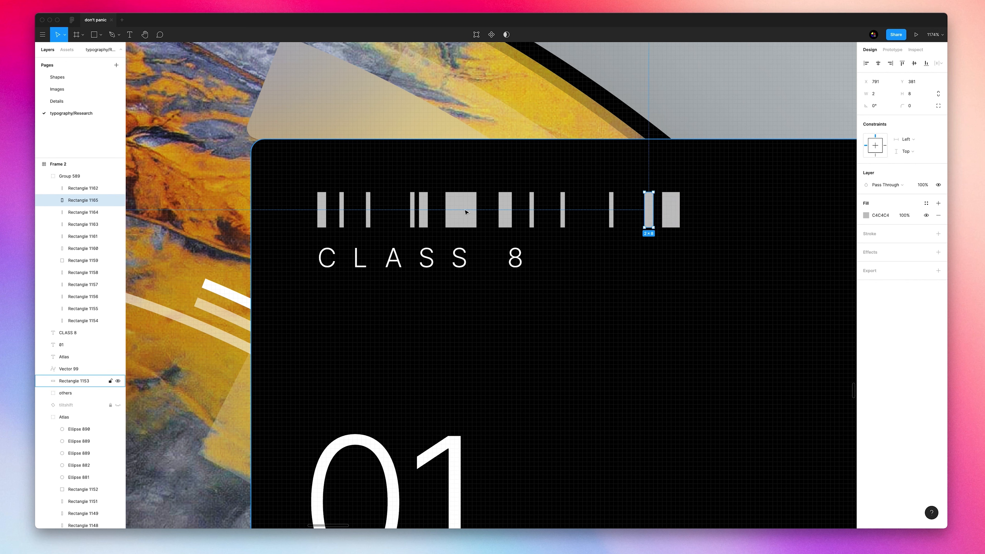
Set the fill of all the barcode bars to FFFFFF.
click(77, 188)
shift+click(77, 320)
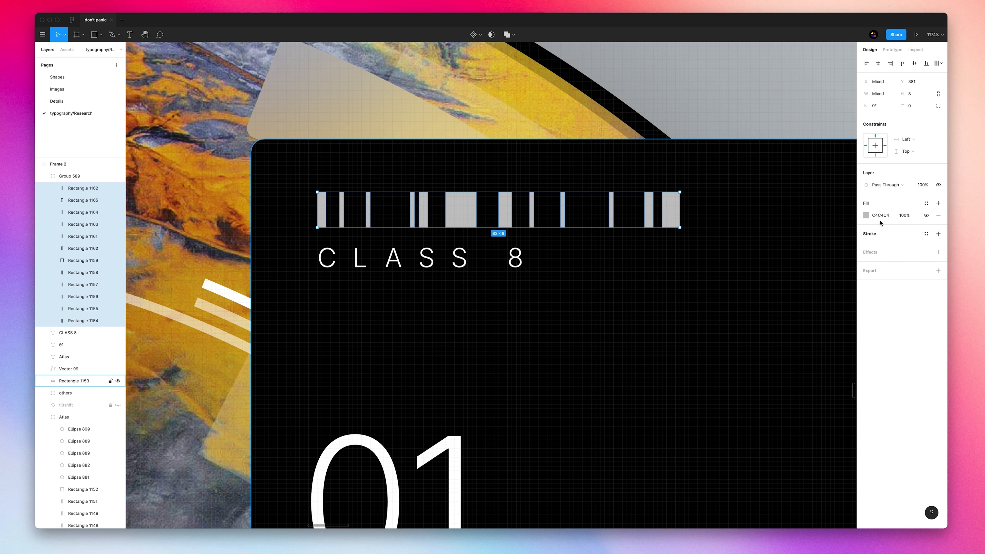
click(866, 215)
drag(840, 261, 788, 191)
click(851, 219)
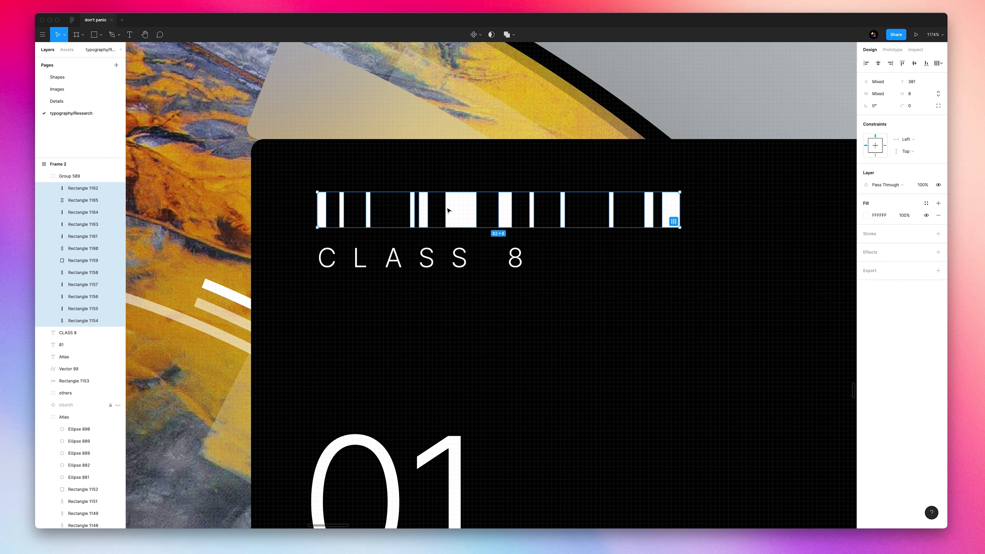
Set the widest bar, the third thin bar and the thin bar before the last two to 40% opacity.
click(454, 212)
shift+click(368, 211)
shift+click(610, 211)
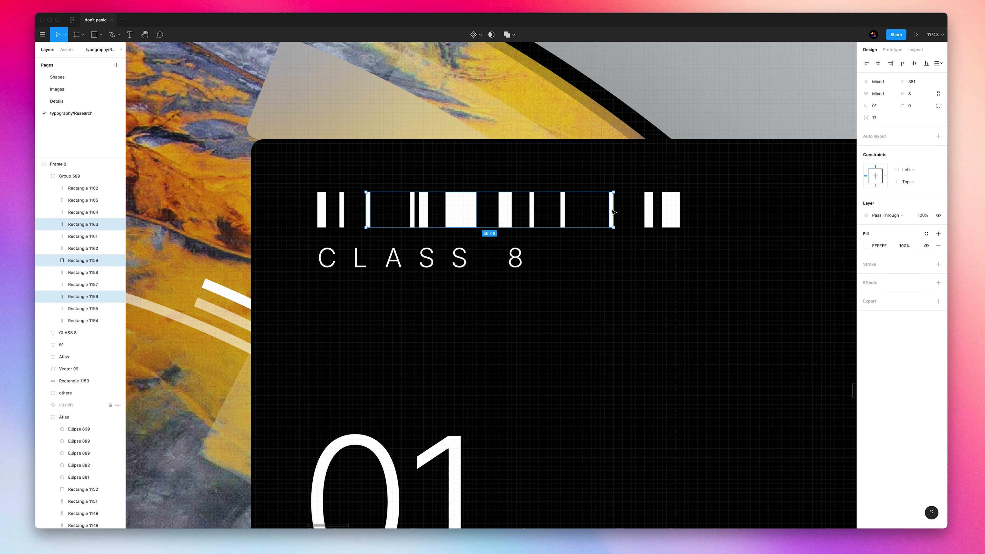
key(4)
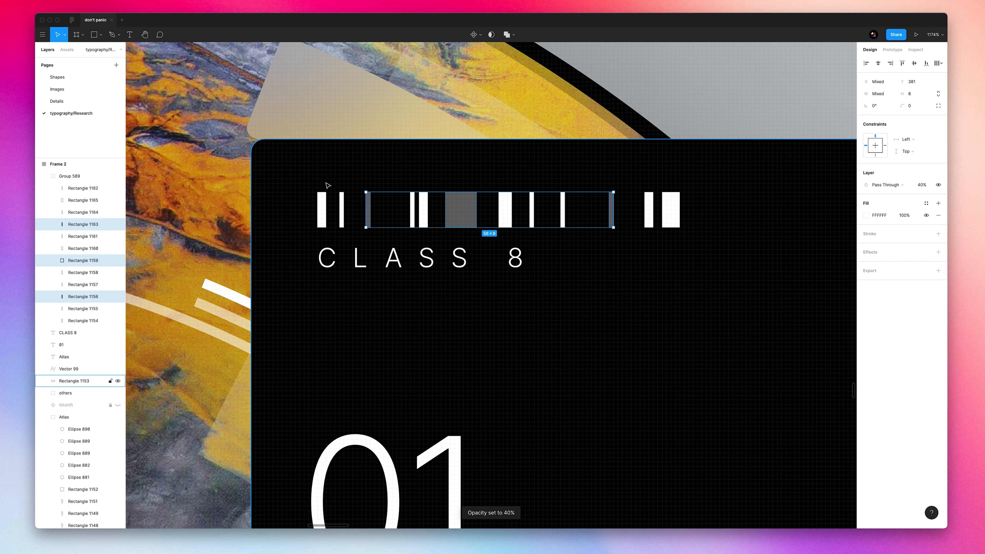
Set the first bar and the second-to-last bar of the barcode to 10% opacity.
click(322, 212)
shift+click(650, 214)
key(2)
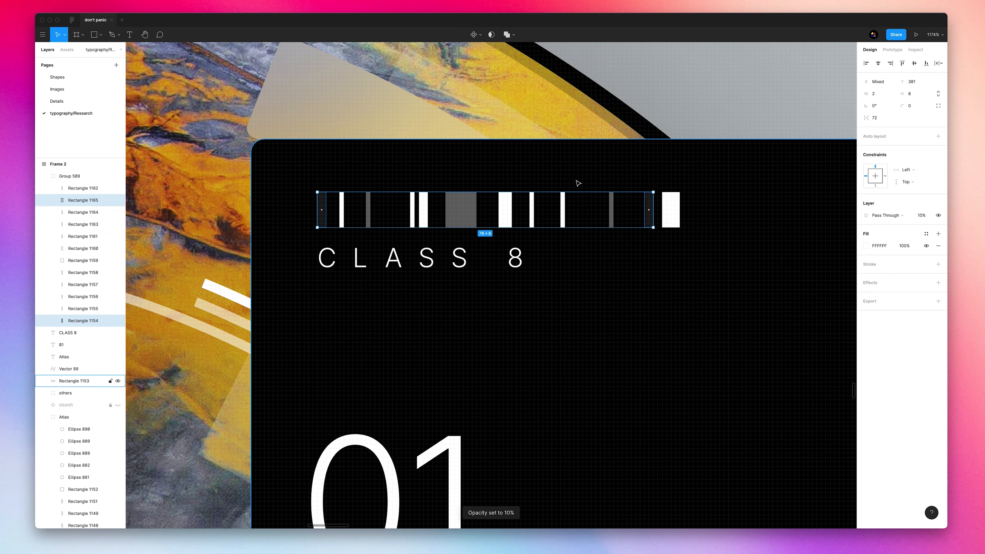
Add two copies of the last barcode bar after it, making the nearer one 1 wide at 40% opacity.
key(shift+0)
click(616, 297)
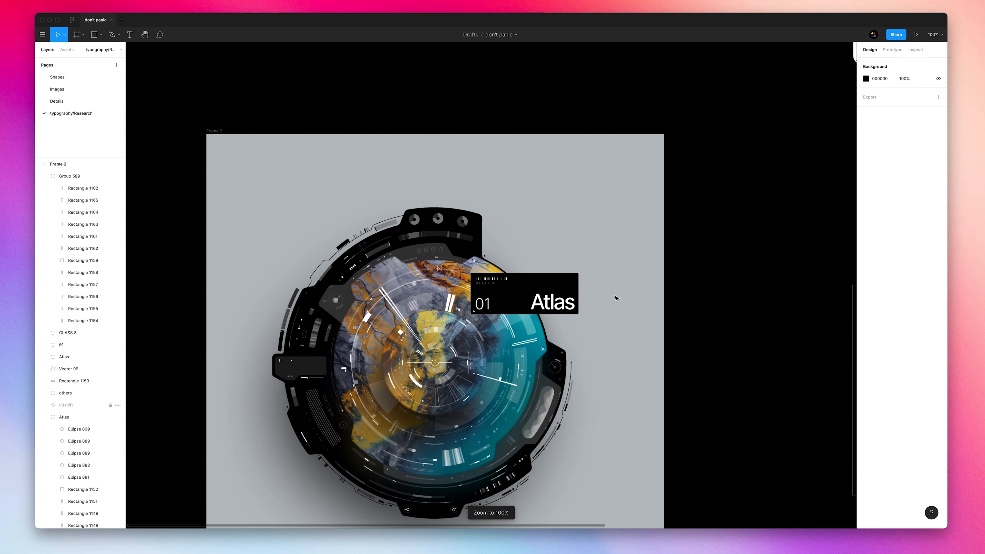
scroll(621, 296, up, 2)
drag(631, 287, 600, 262)
scroll(450, 246, up, 10)
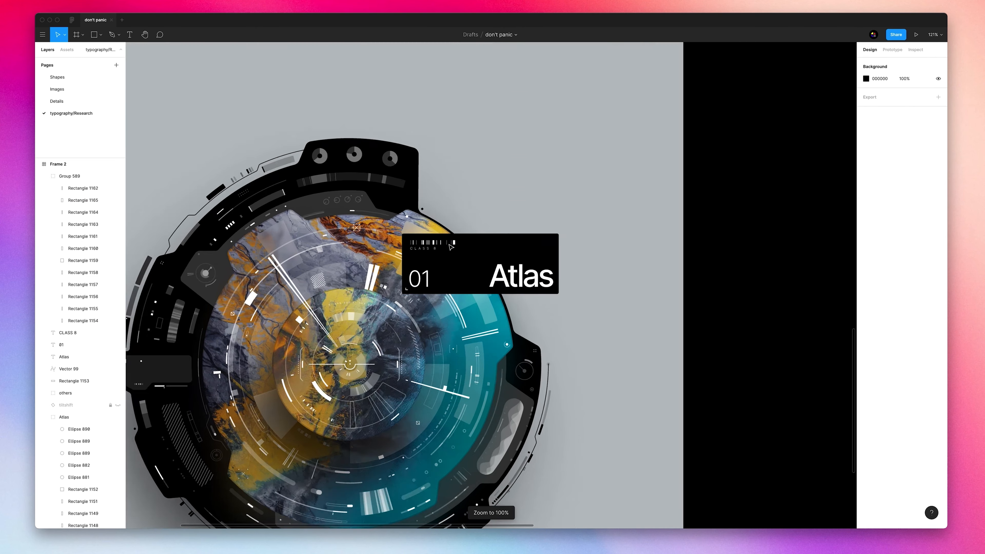
click(476, 239)
drag(480, 242, 457, 242)
click(484, 247)
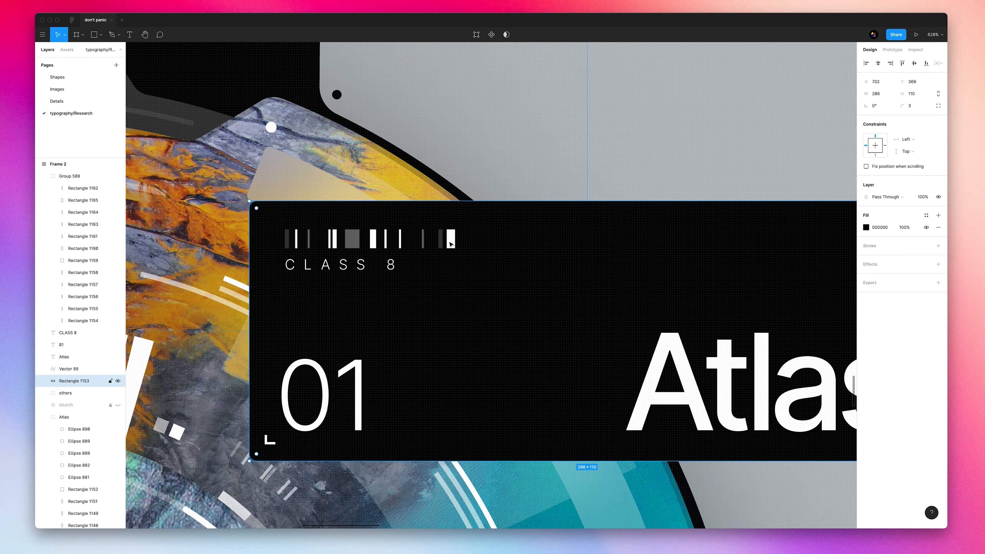
double_click(451, 241)
drag(469, 243, 465, 241)
key(super+d)
click(469, 241)
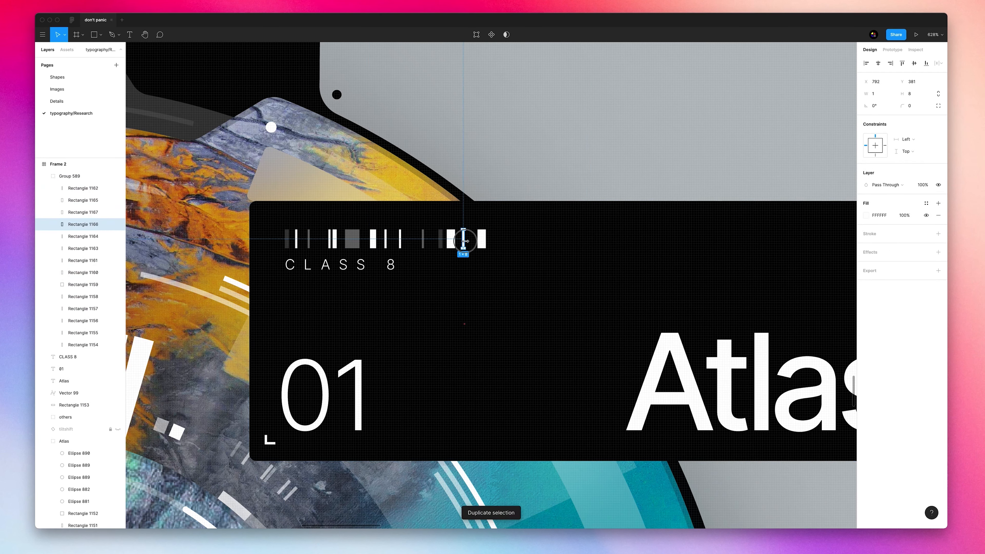
key(4)
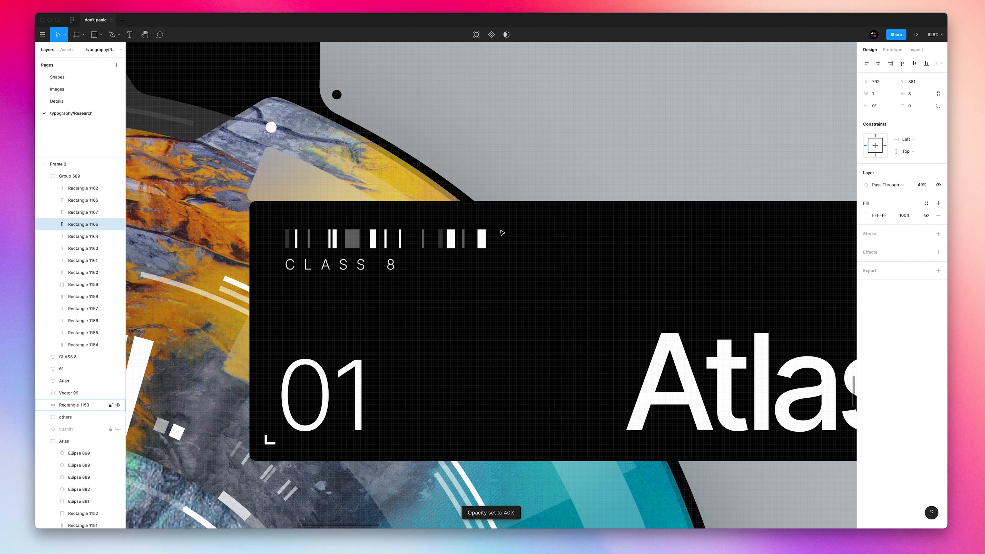
Set the CLASS 8 text to 50% opacity.
key(super+0)
click(556, 263)
scroll(556, 262, right, 2)
scroll(556, 263, down, 1)
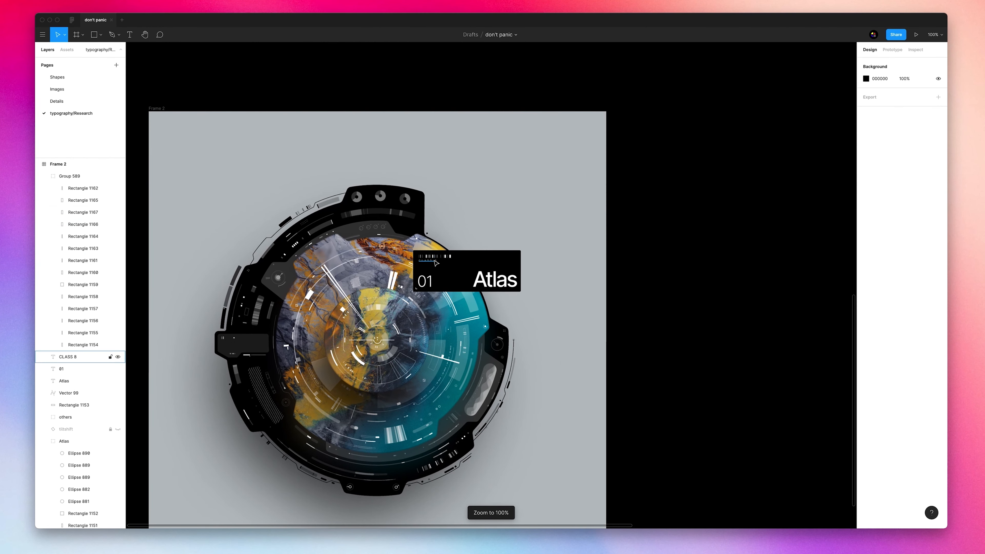
click(436, 262)
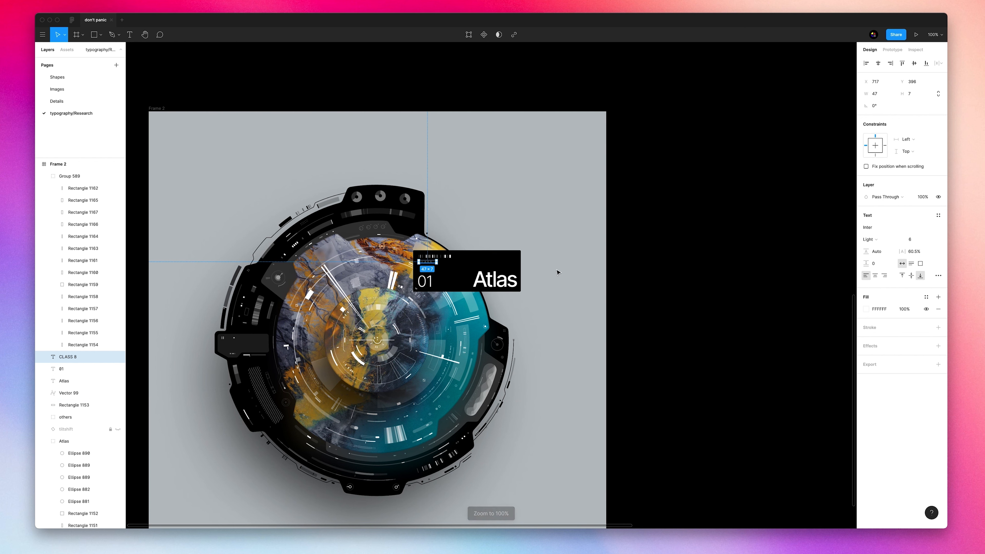
key(5)
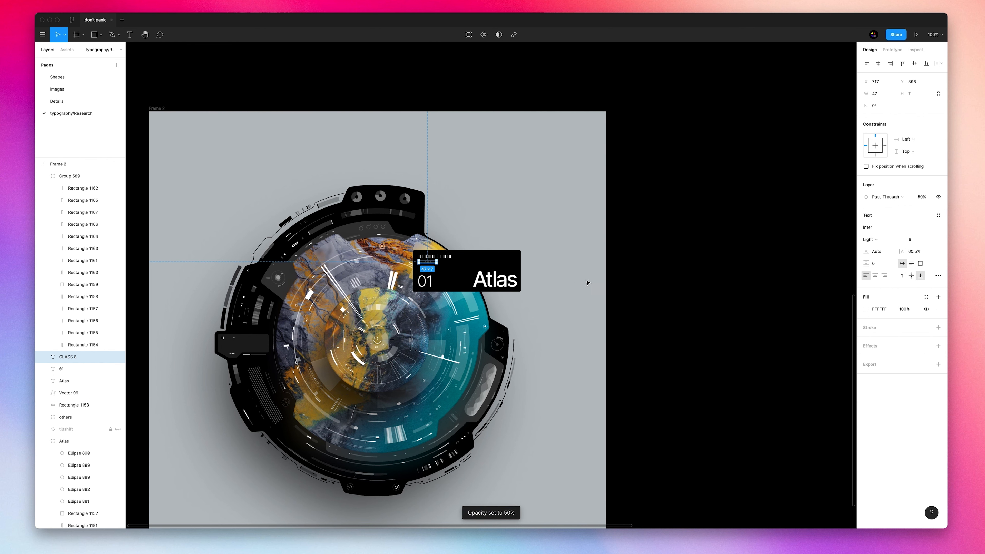
Change the font weight of the CLASS 8 text.
click(867, 243)
click(879, 249)
click(584, 247)
click(426, 263)
click(868, 243)
click(884, 250)
click(557, 256)
click(429, 263)
key(Right)
click(552, 261)
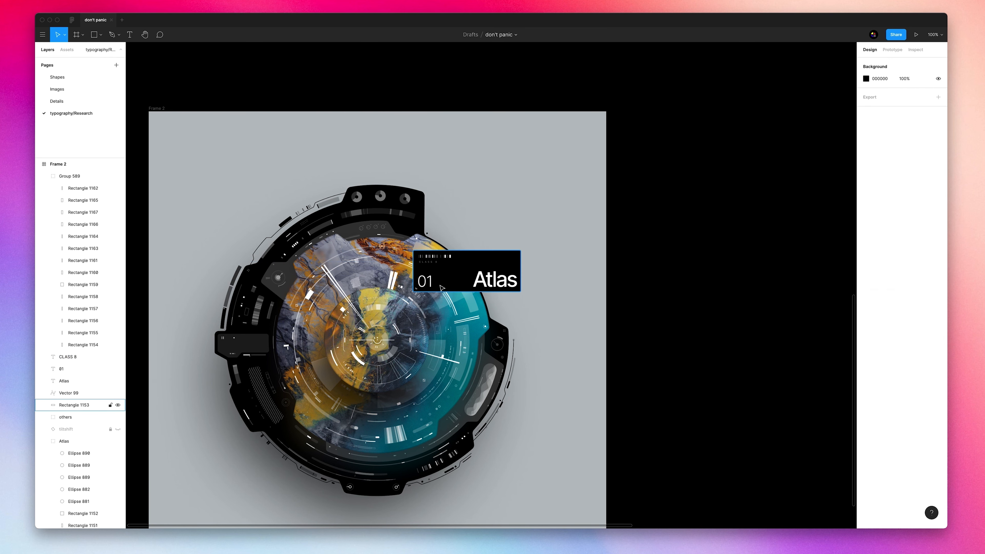
Move the 01 text to X 717 so it lines up with the left edge of CLASS 8.
click(425, 280)
scroll(425, 280, up, 5)
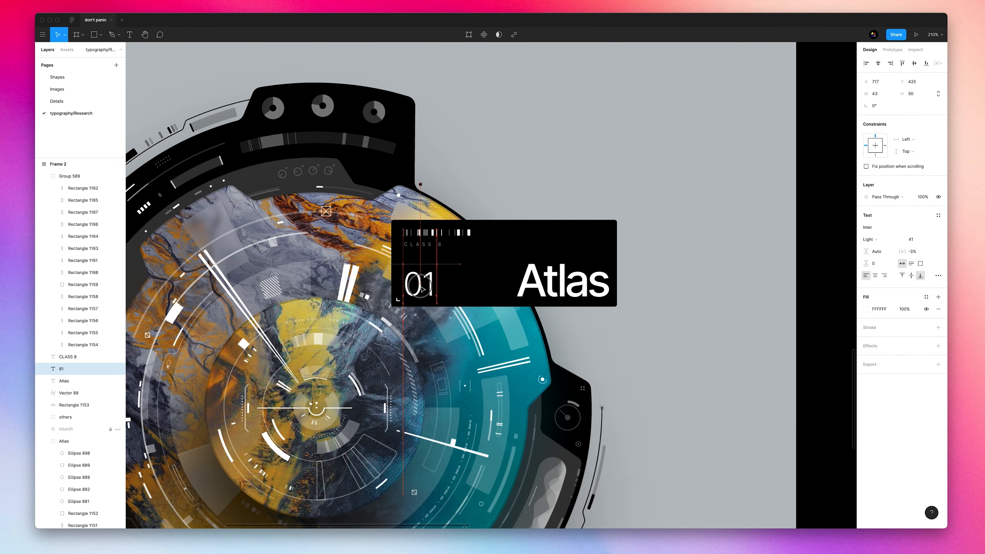
Shorten both arms of the L-shaped corner mark so it measures 3 × 3.
scroll(416, 291, up, 10)
click(399, 300)
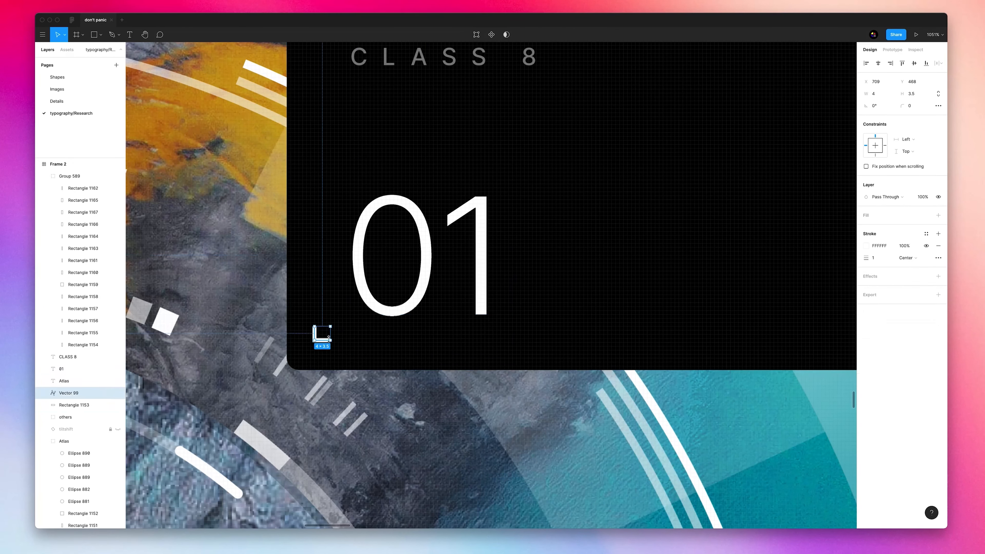
double_click(329, 337)
key(Escape)
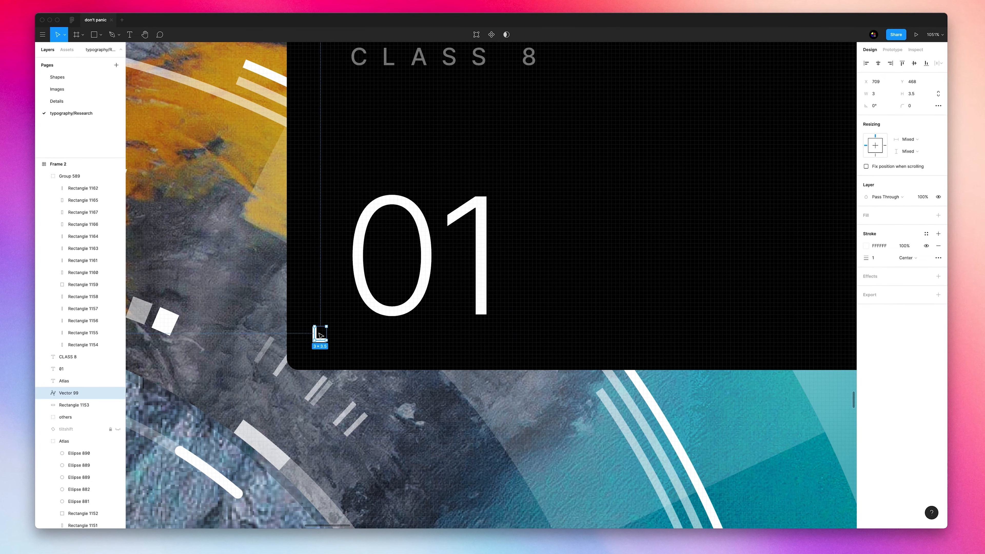
drag(326, 328, 325, 343)
key(Return)
key(Escape)
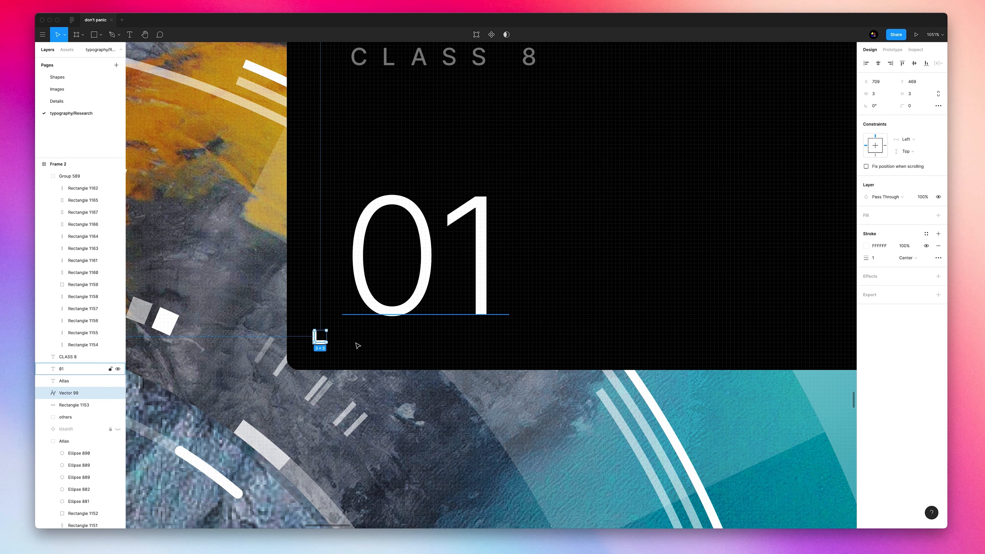
Move the Atlas text slightly left to X 845, away from the card's right edge.
key(shift+0)
key(Escape)
scroll(645, 267, up, 5)
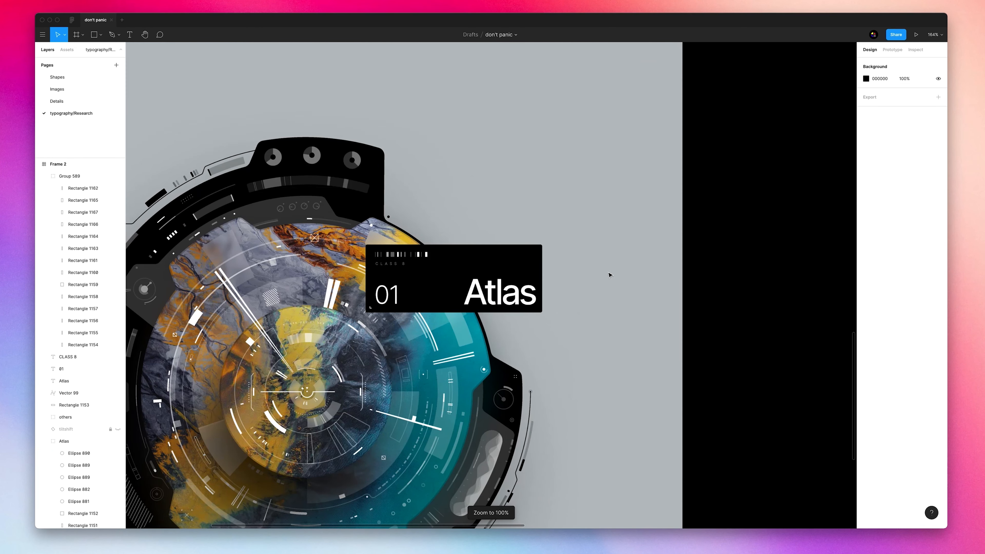
click(513, 298)
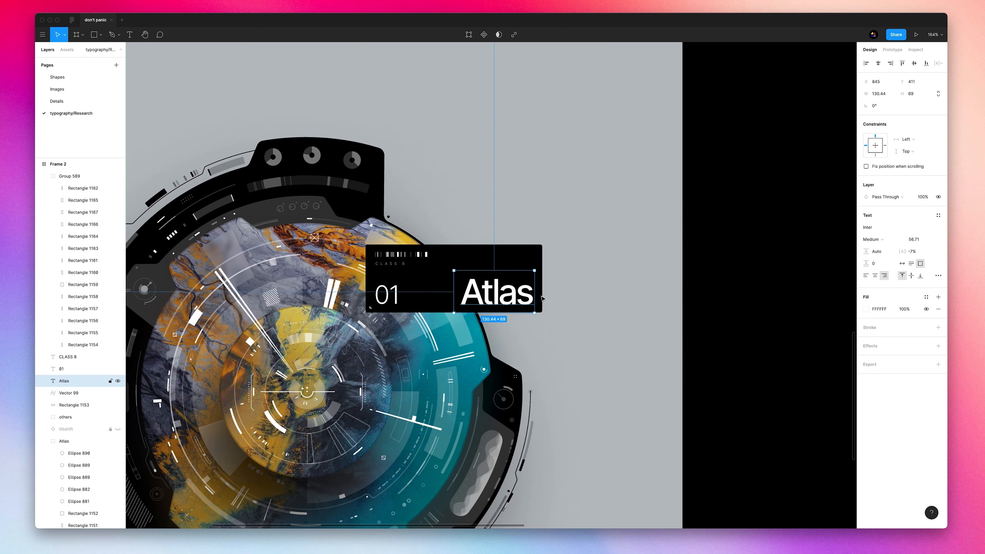
Clip the black card's upper-right corner by subtracting a duplicate rectangle 142 wide, rotated -45° and placed at X 999.78, Y 244.
click(542, 268)
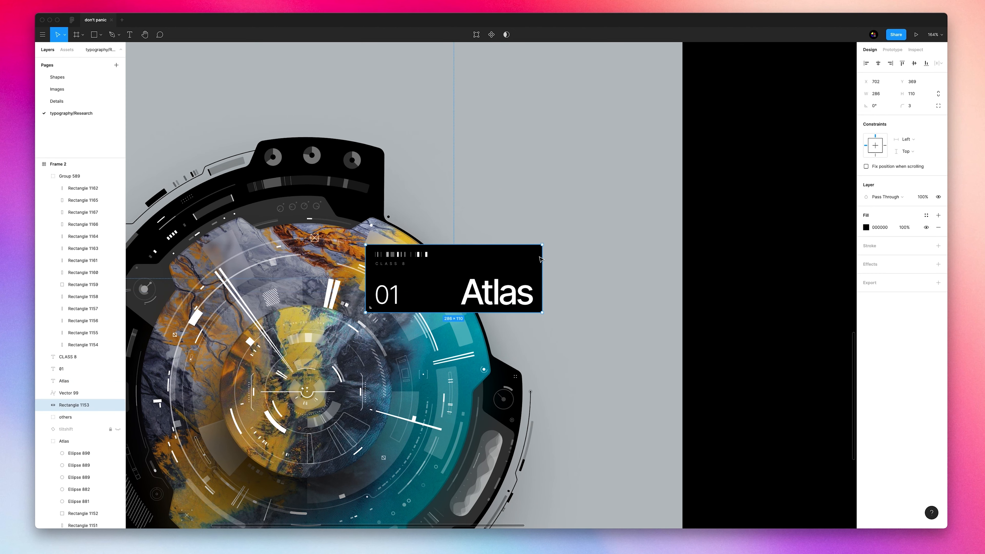
key(super+d)
drag(539, 250, 565, 239)
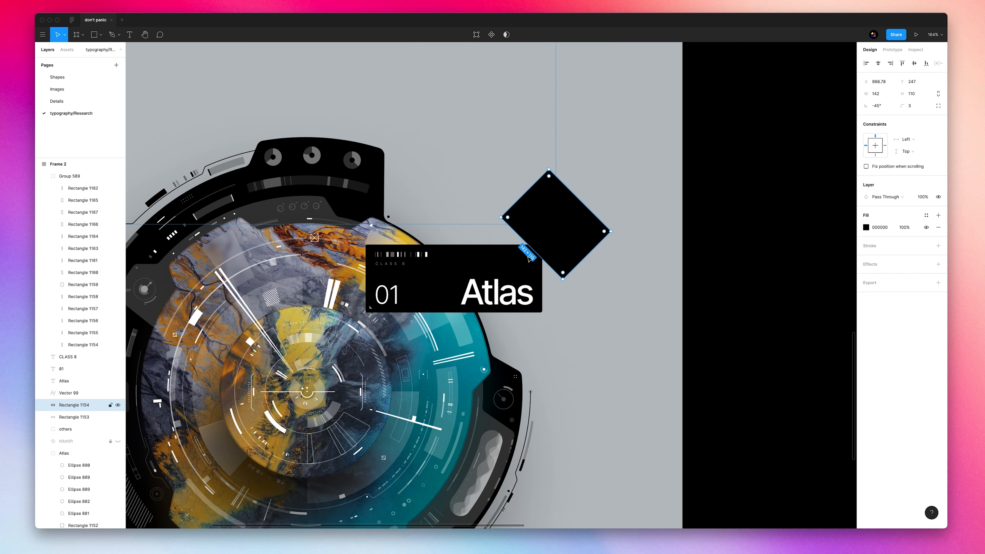
shift+click(530, 258)
click(512, 35)
click(501, 63)
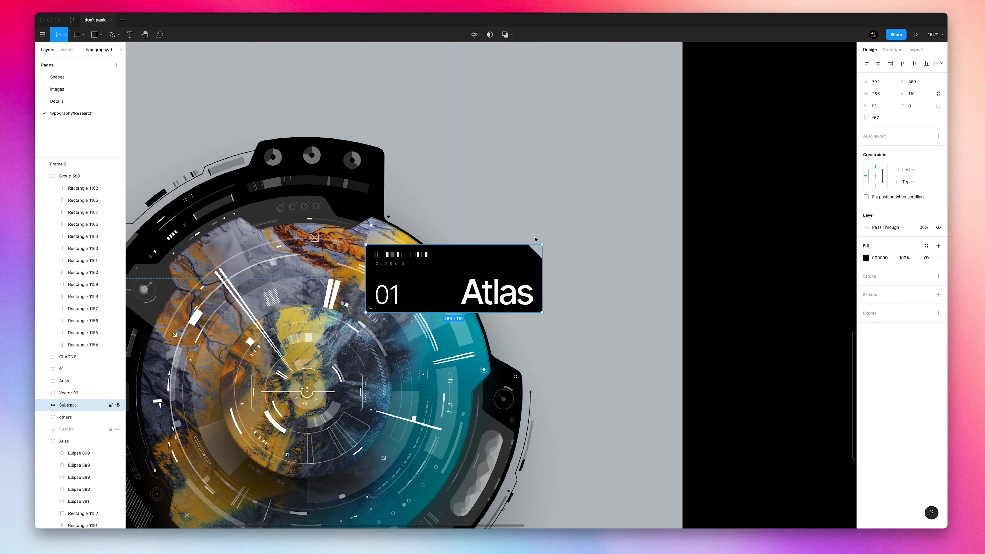
scroll(562, 248, down, 3)
click(583, 241)
scroll(583, 240, up, 3)
scroll(558, 349, left, 2)
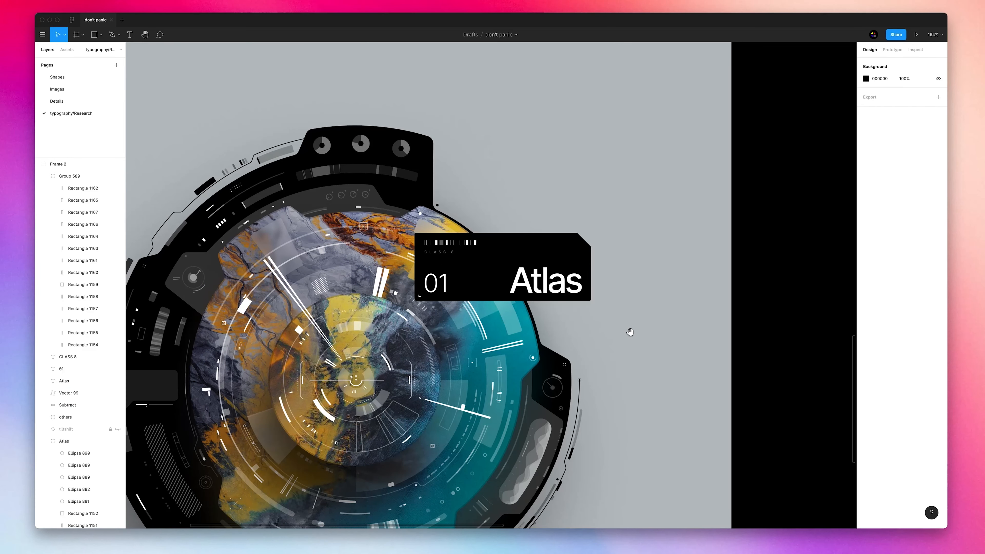
click(593, 241)
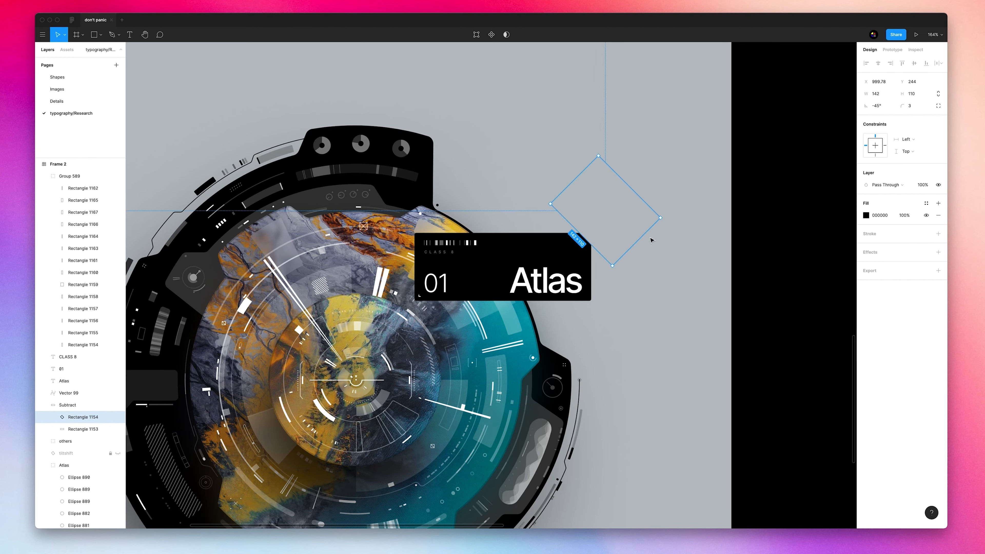
click(640, 241)
Draw a 6 × 6 circle just outside the card's clipped corner and fill it with black 000000.
scroll(617, 237, up, 5)
click(101, 35)
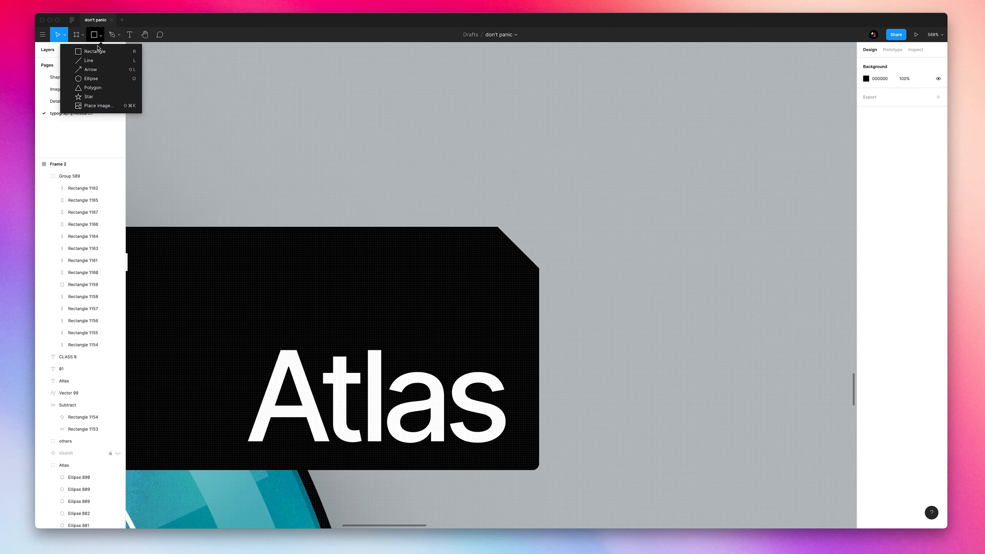
click(92, 80)
drag(534, 228, 541, 236)
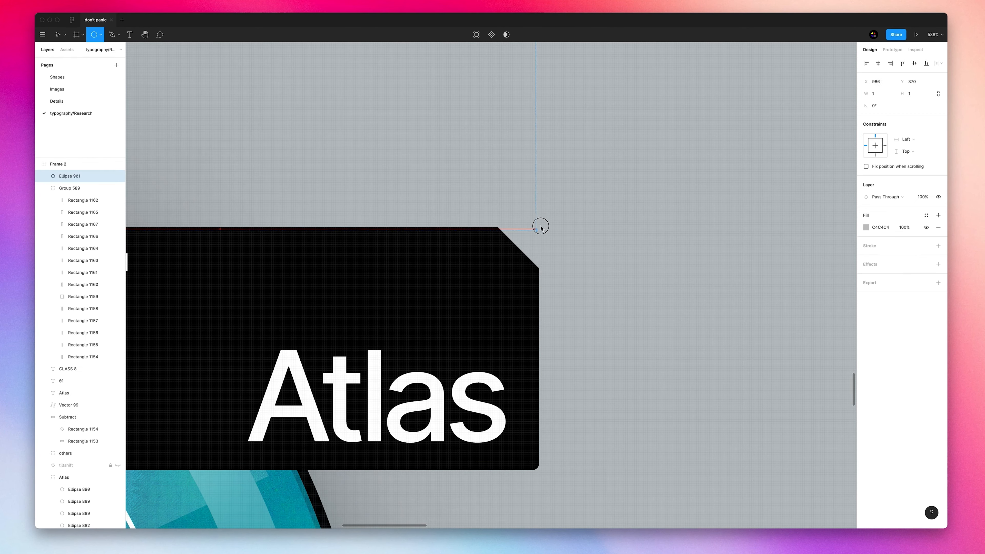
click(865, 227)
text(0)
key(Return)
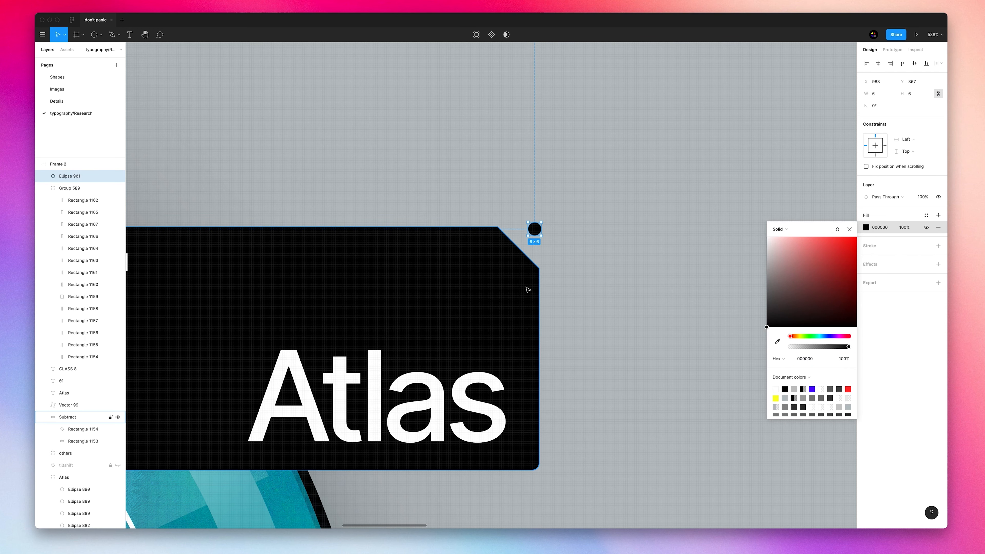
scroll(536, 228, up, 7)
drag(492, 274, 547, 237)
key(shift+0)
click(516, 301)
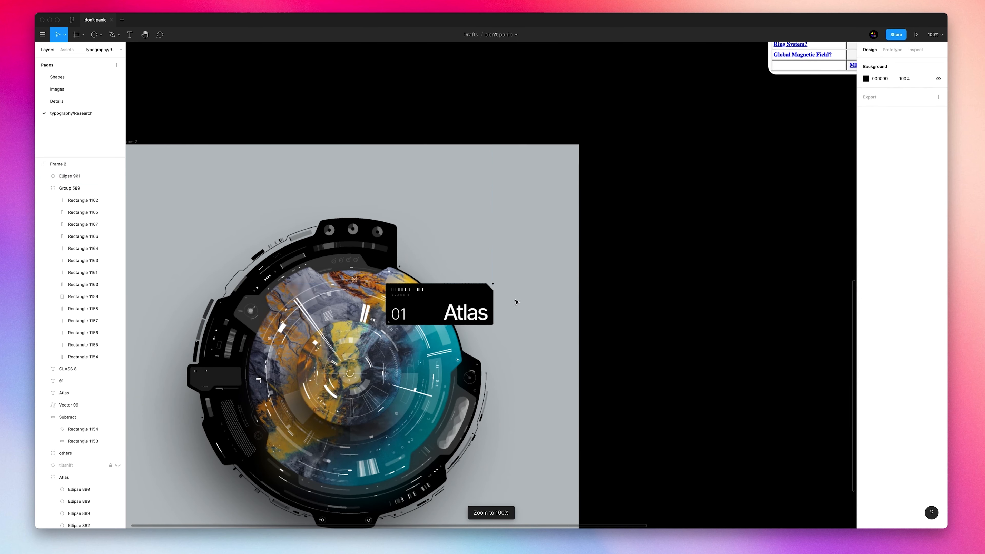
scroll(478, 301, up, 10)
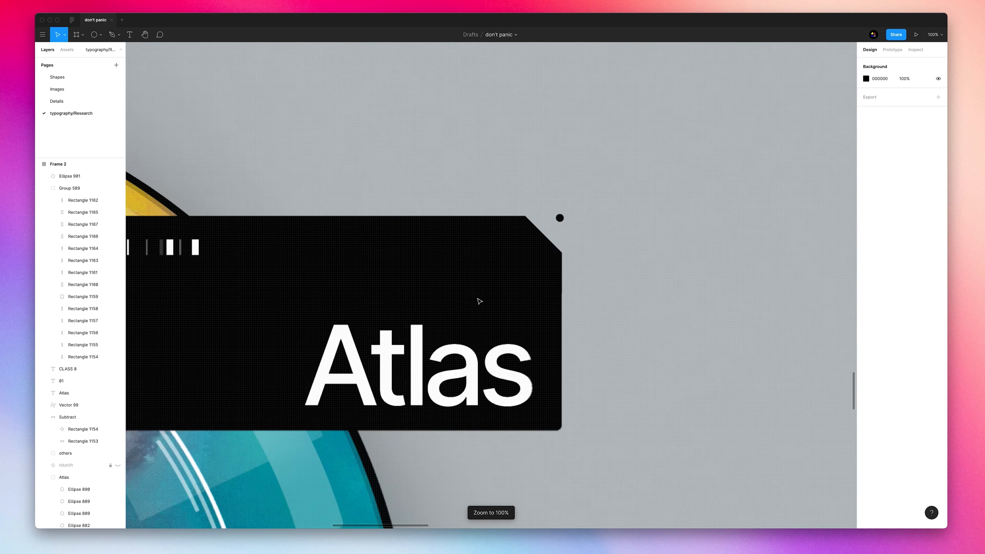
Duplicate the corner cutout and place it at 45°, 99.64 wide, so it notches the card's left edge beside the barcode.
super+click(554, 231)
scroll(485, 261, down, 10)
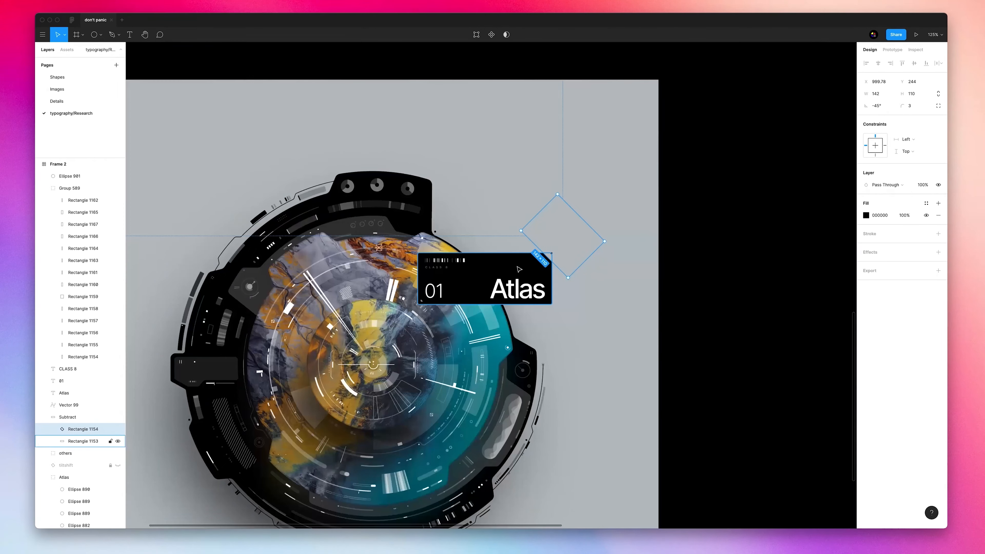
key(super+d)
drag(538, 211, 401, 265)
scroll(400, 265, up, 10)
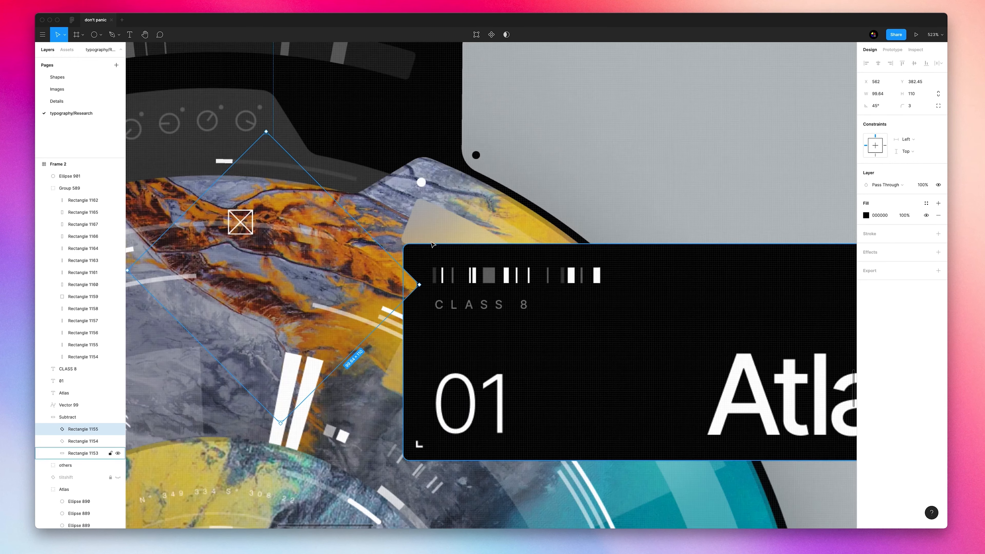
Nudge the left-edge cutout up and left to X 558, Y 377.45 to make the notch smaller.
key(Up)
key(Up)
key(Up)
key(Up)
key(Left)
key(Left)
key(Left)
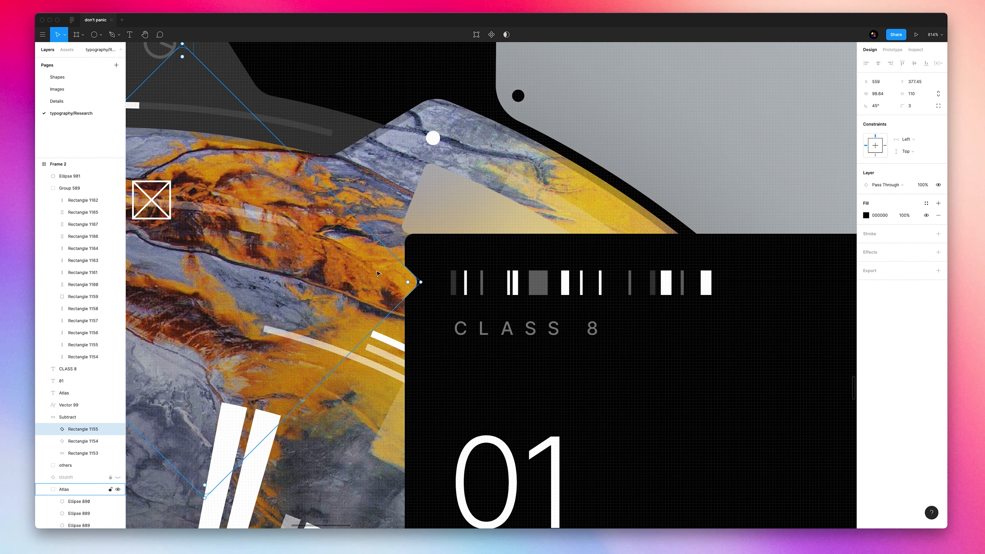
scroll(431, 264, down, 3)
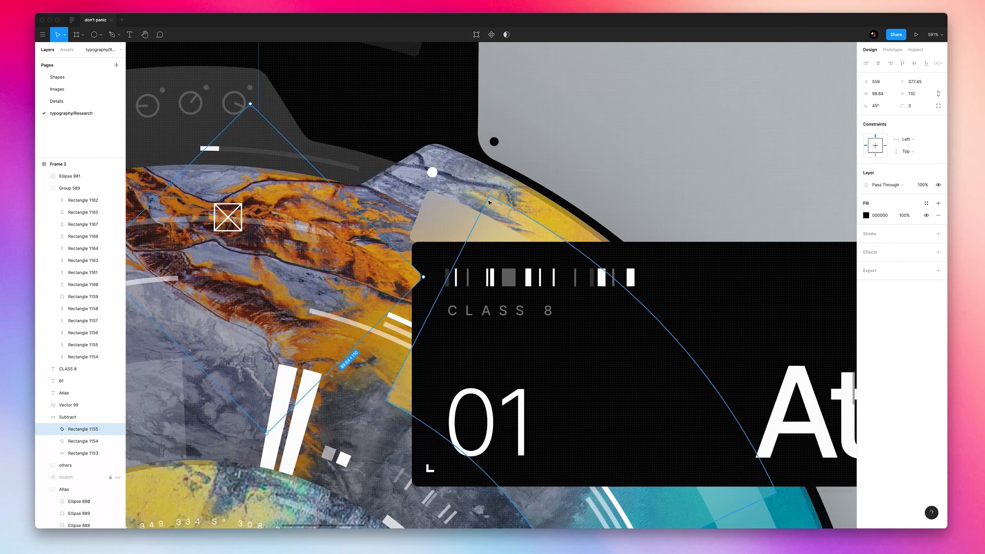
click(488, 201)
scroll(508, 216, down, 1)
scroll(515, 216, right, 3)
key(super+z)
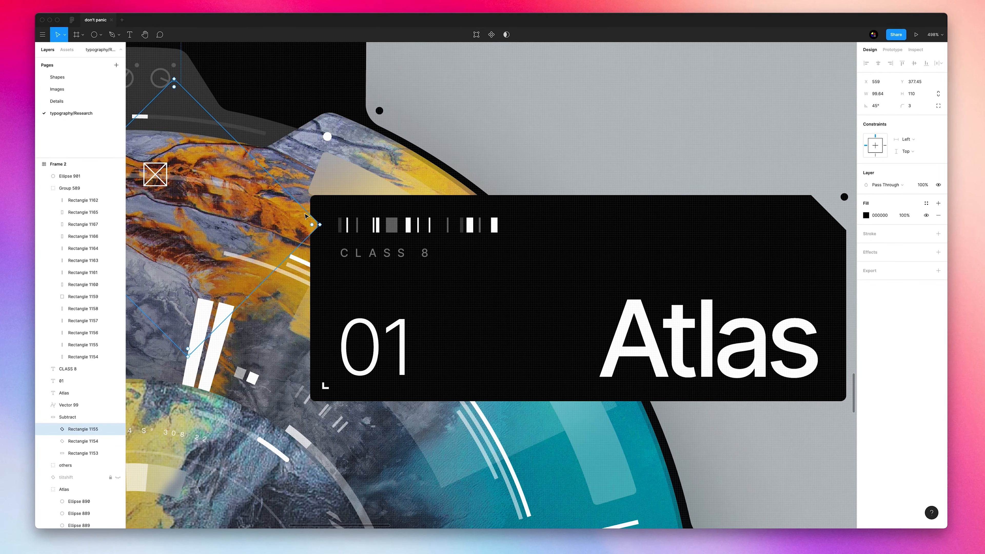
scroll(310, 232, down, 5)
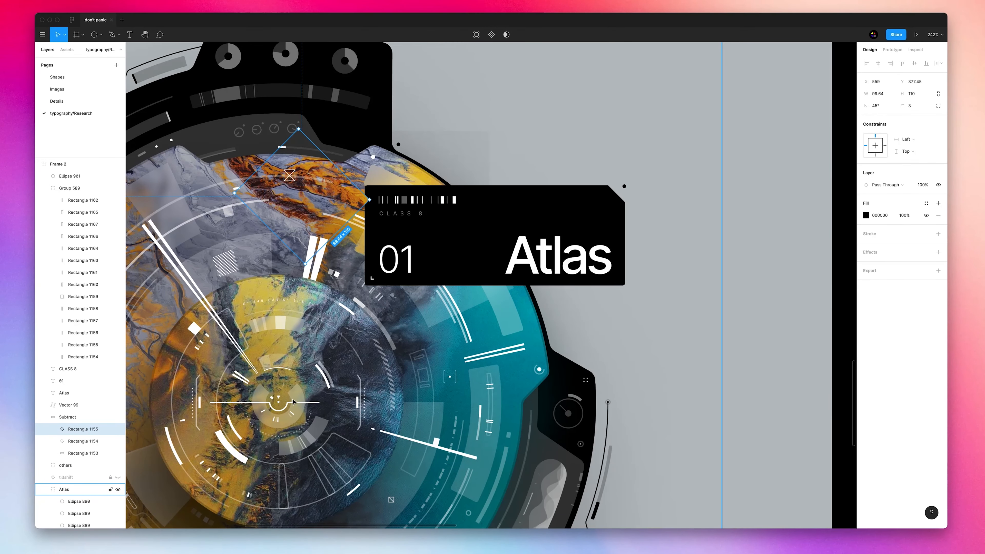
Duplicate the CLASS 8 caption to the card's upper right, reword it "ID: DE 14 CH" and set its letter spacing to 13.5%.
click(531, 268)
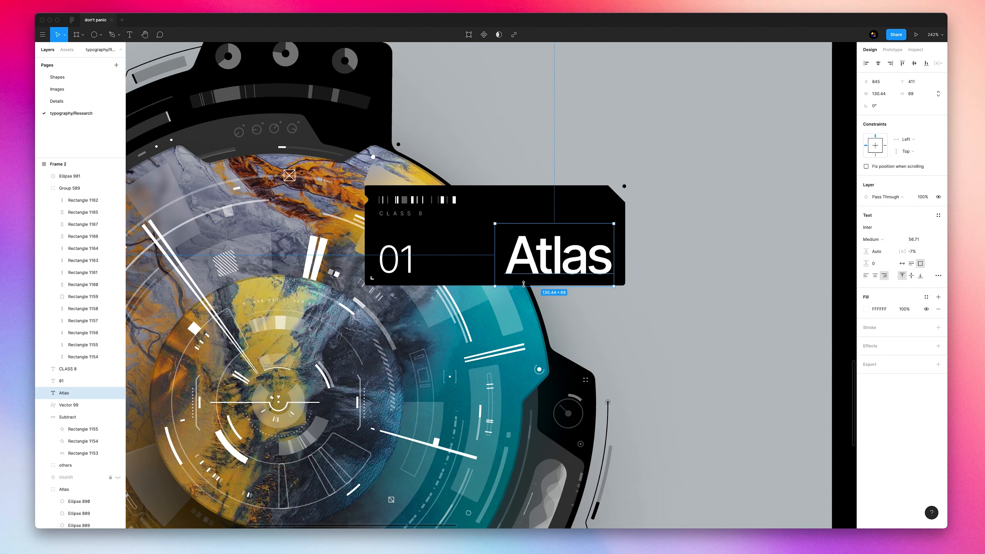
scroll(732, 209, up, 2)
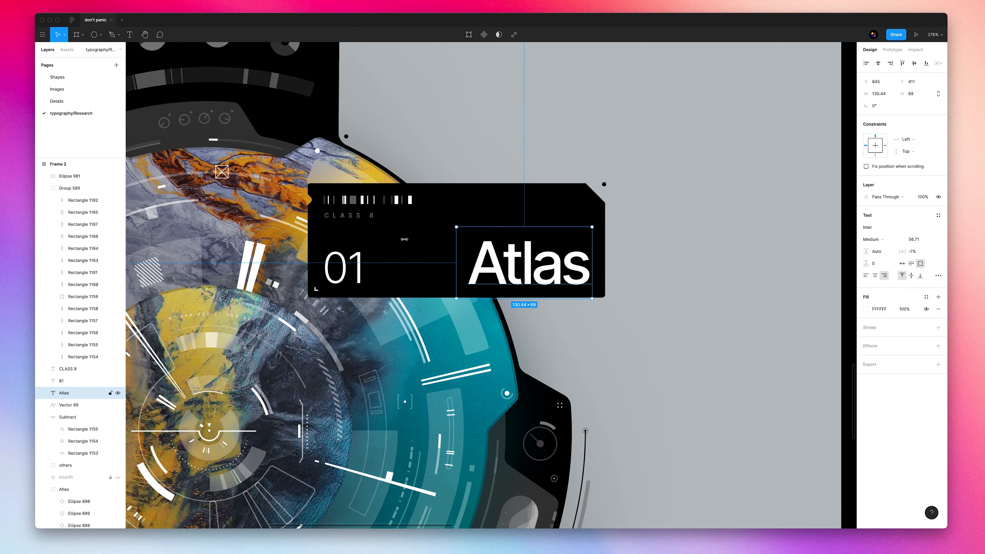
click(355, 223)
click(345, 218)
drag(345, 218, 528, 204)
double_click(505, 199)
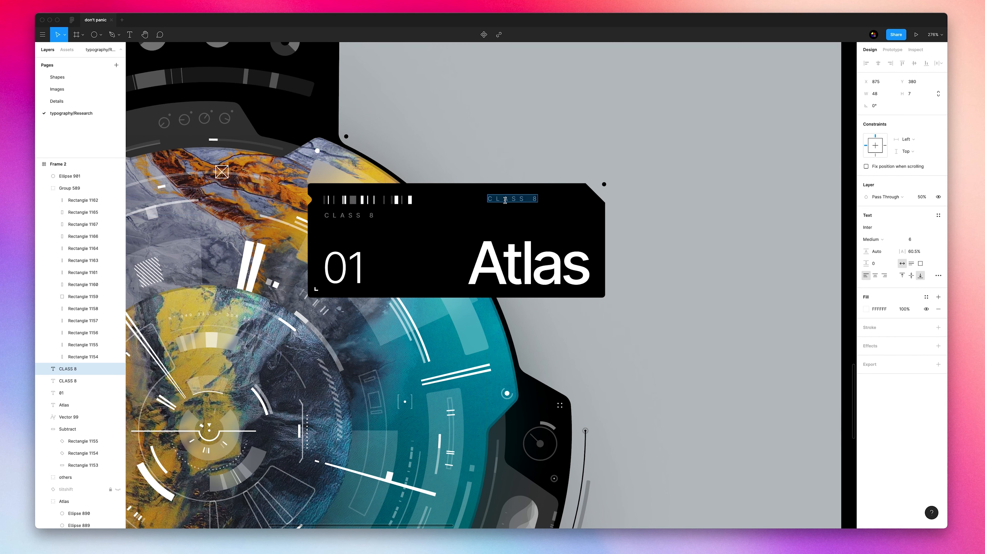
text(ID: DE 14 CH)
key(Escape)
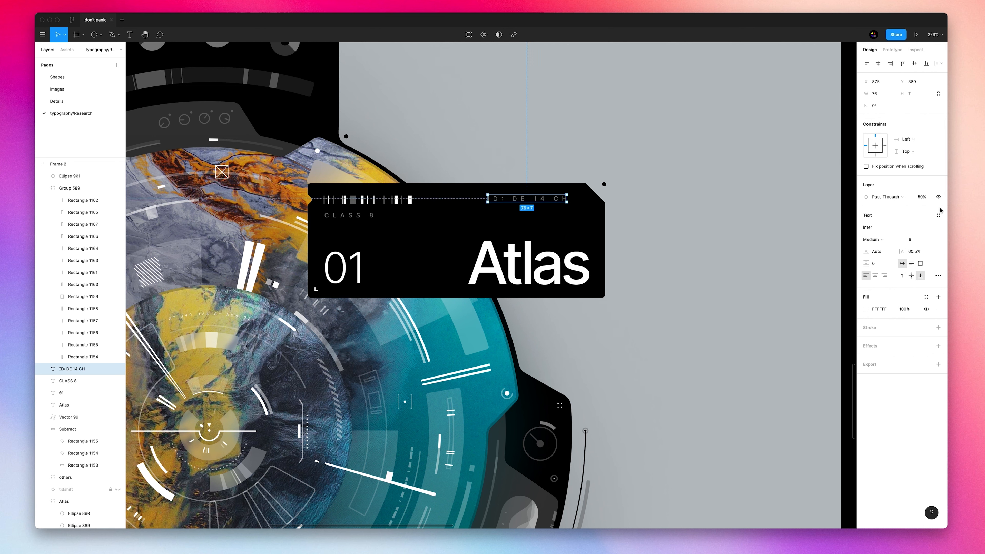
drag(897, 256, 870, 258)
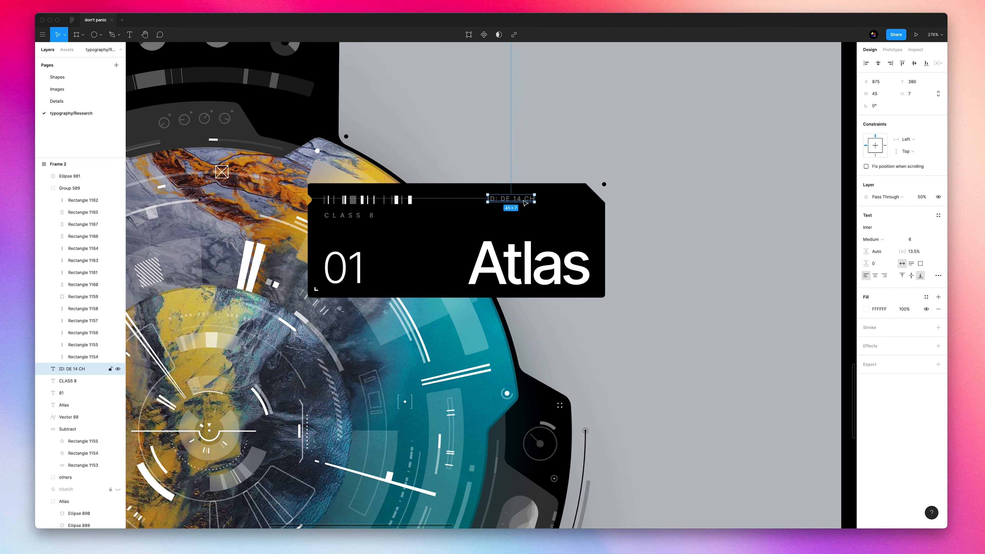
drag(511, 200, 532, 201)
Draw a 10 × 10 square to the right of the ID caption, near the clipped corner.
key(o)
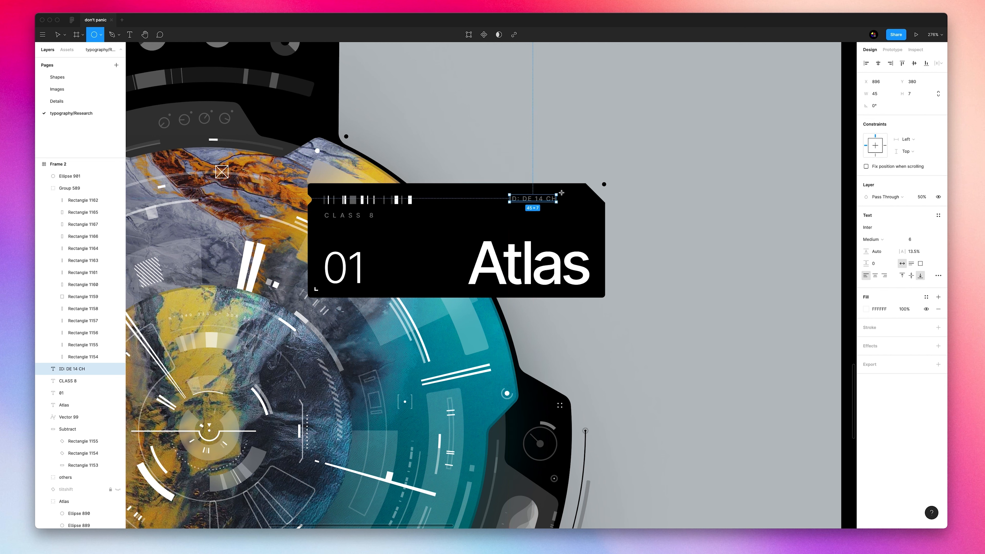
mouse_move(573, 203)
mouse_down()
mouse_move(583, 197)
mouse_move(581, 207)
mouse_up()
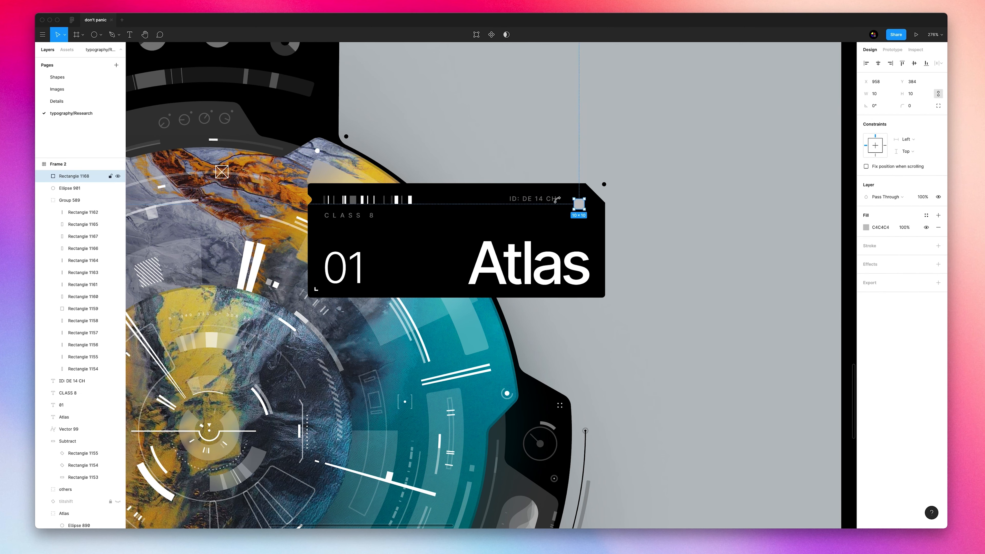
Shift the ID caption slightly left to X 889 and lower its opacity.
click(528, 199)
drag(536, 200, 529, 201)
key(4)
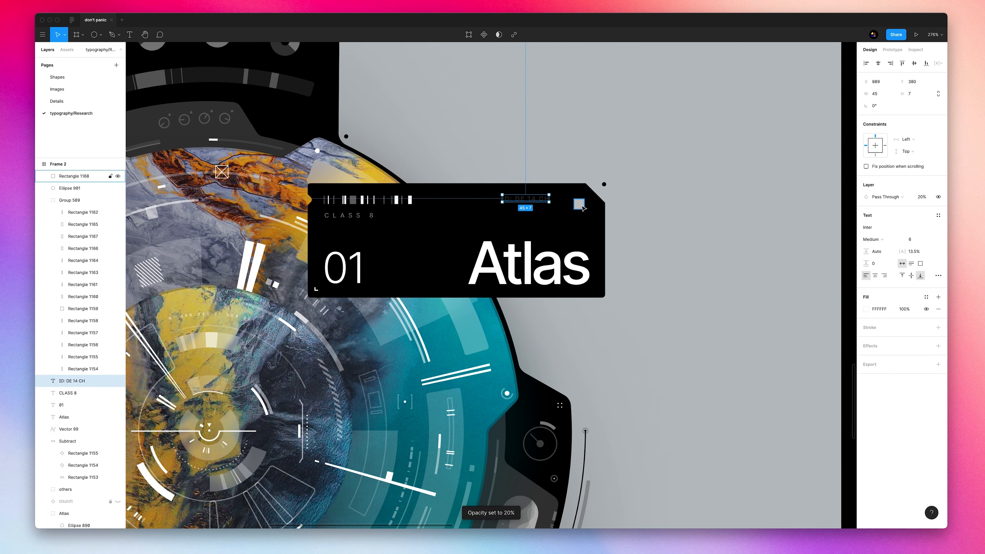
key(4)
Move the small square next to the ID caption at X 945 and shift both down slightly.
click(580, 207)
drag(582, 207, 571, 201)
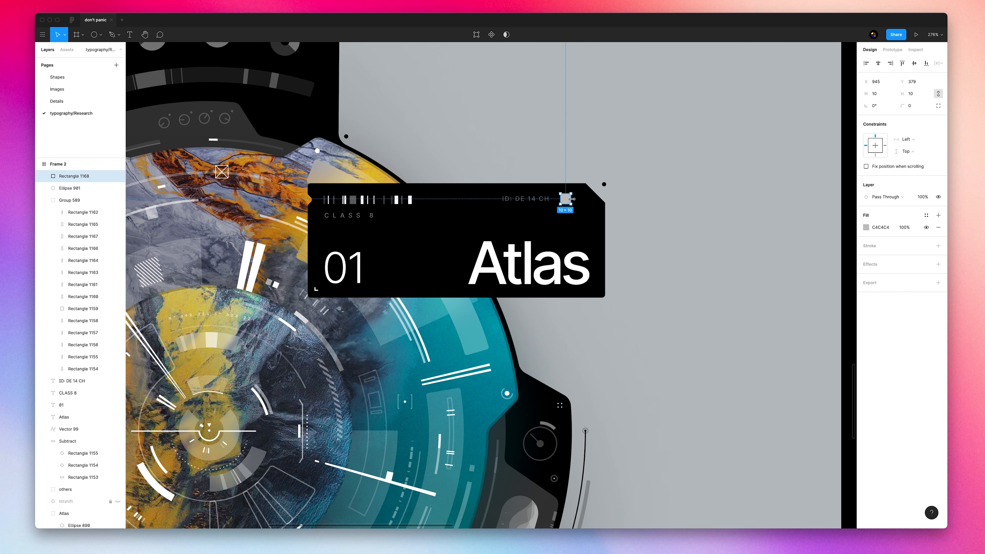
shift+click(530, 200)
drag(528, 199, 528, 207)
Nudge the barcode group and the CLASS 8 caption together down by 3 on the card.
click(345, 201)
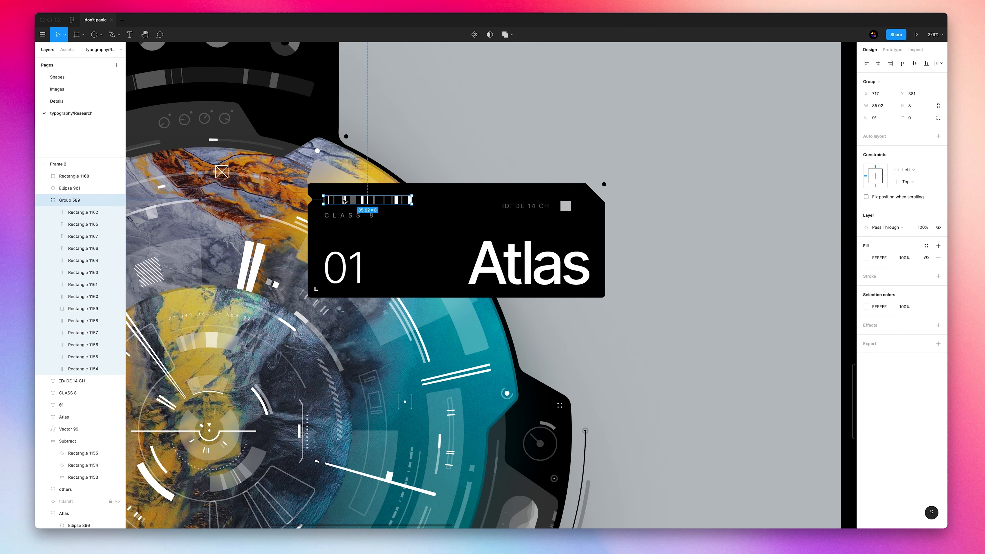
shift+click(350, 215)
drag(356, 203, 356, 210)
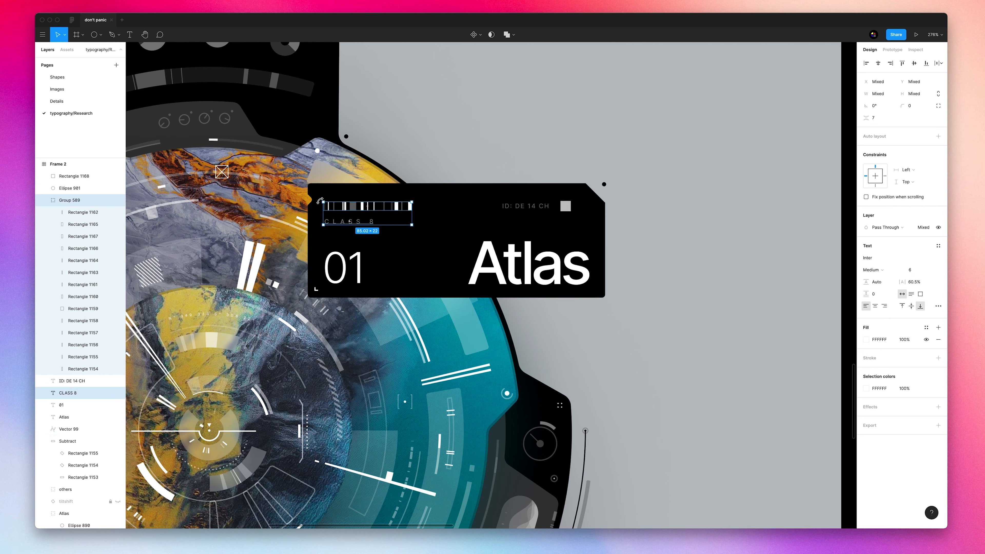
key(super+z)
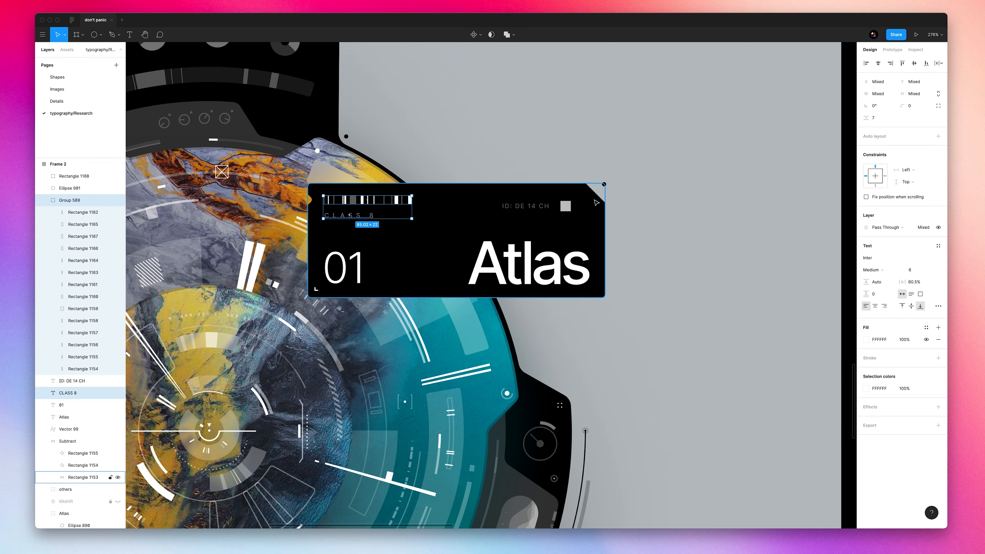
key(Down)
key(Down)
key(Down)
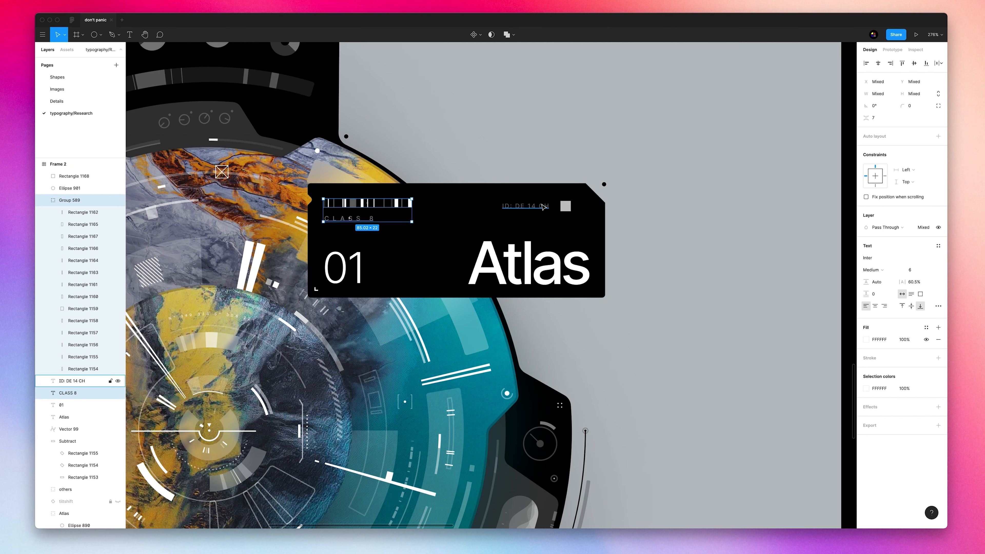
Raise the ID caption and the small square to line up with the barcode, with the square at Y 383.
click(544, 207)
click(583, 207)
click(566, 203)
click(925, 215)
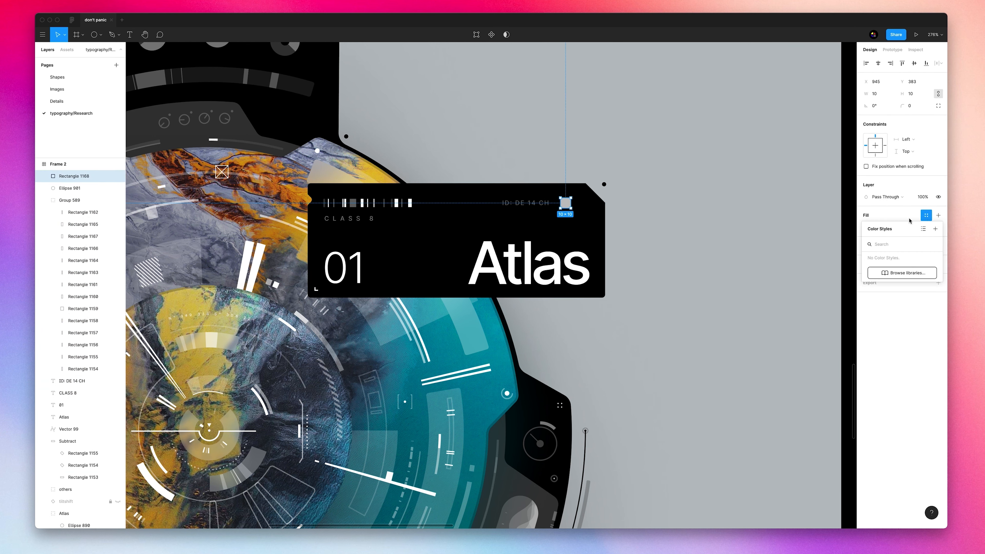
click(698, 242)
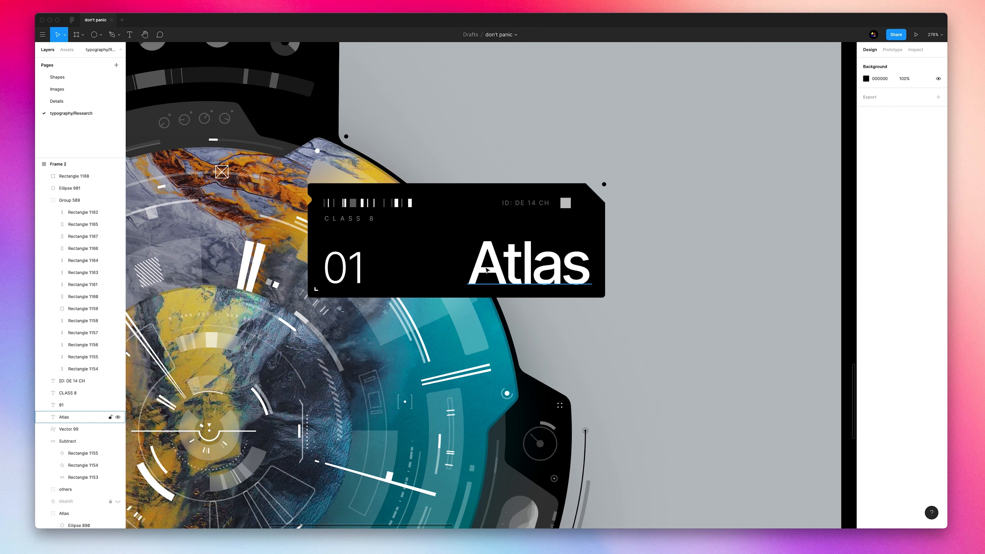
super+click(489, 342)
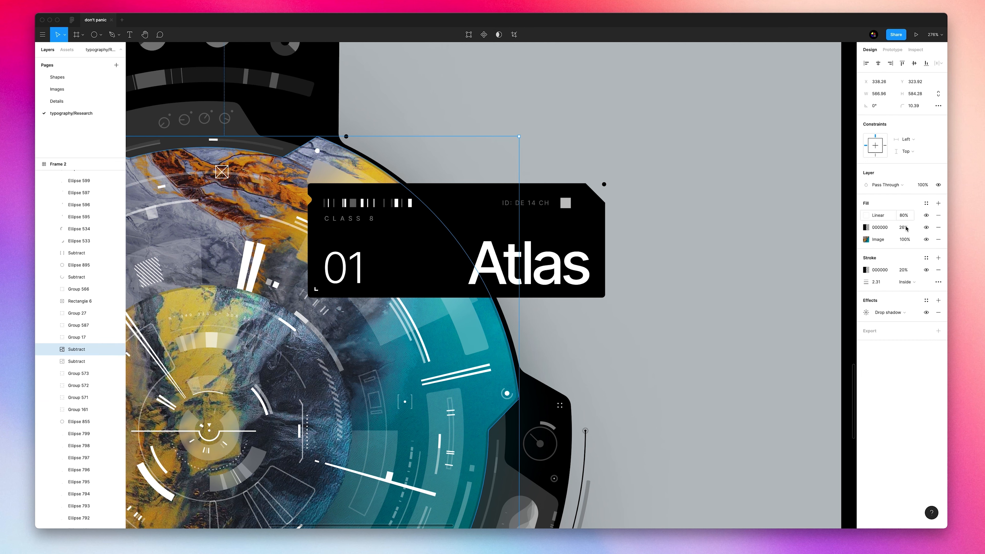
click(759, 259)
Move the small square away from the ID caption to X 957, toward the card's clipped corner.
click(565, 203)
drag(566, 203, 578, 204)
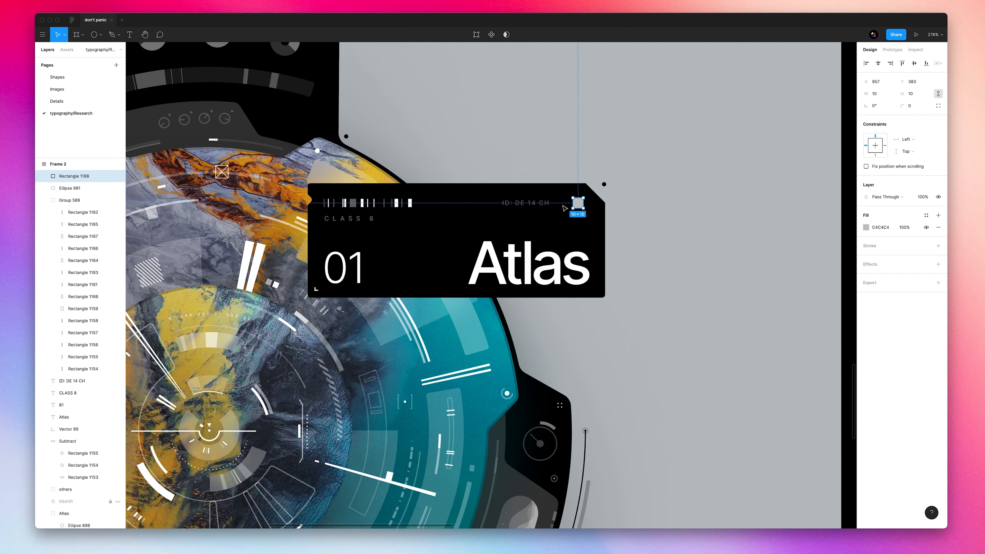
key(Delete)
key(super+z)
Duplicate the planet's inner satellite-image circle and place the copy at X 670, Y 425.
super+click(444, 353)
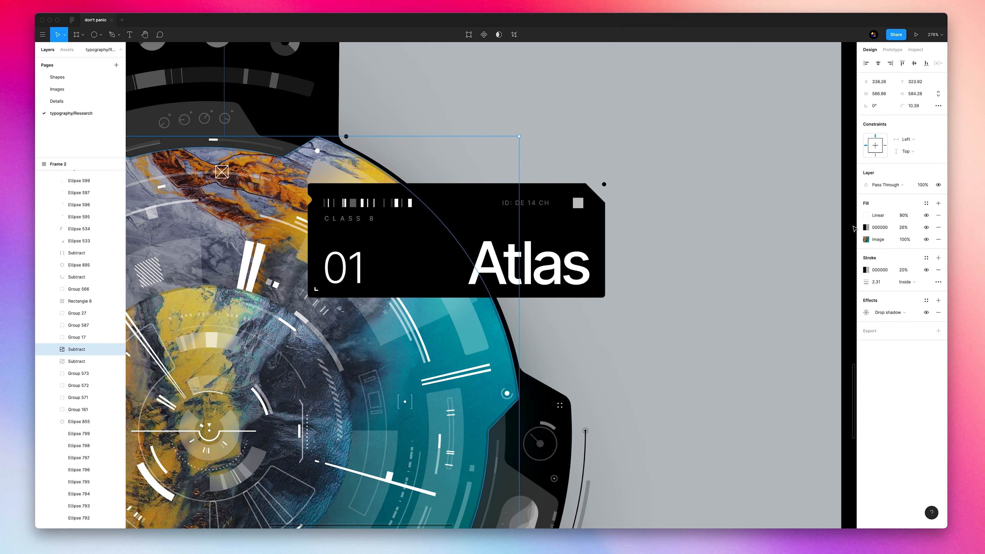
click(603, 350)
drag(306, 369, 311, 369)
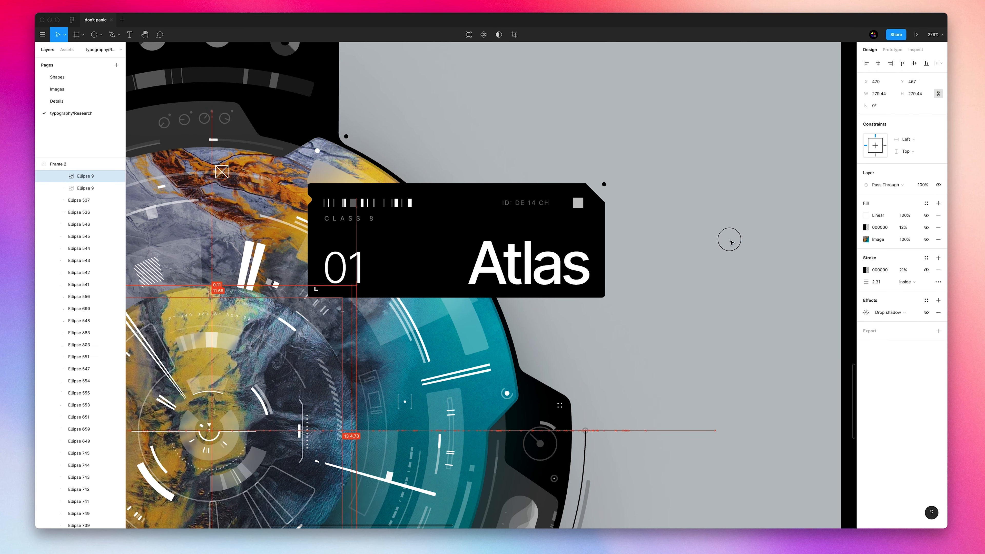
drag(729, 240, 754, 249)
click(479, 354)
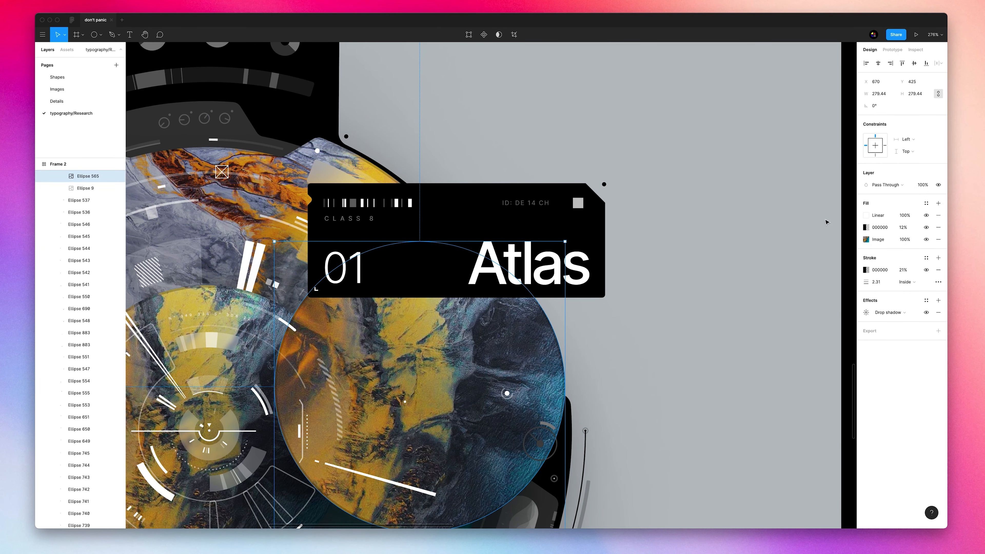
Remove the linear fill, black fill, stroke and drop shadow from the copied circle, keeping only its image fill.
click(938, 215)
click(938, 215)
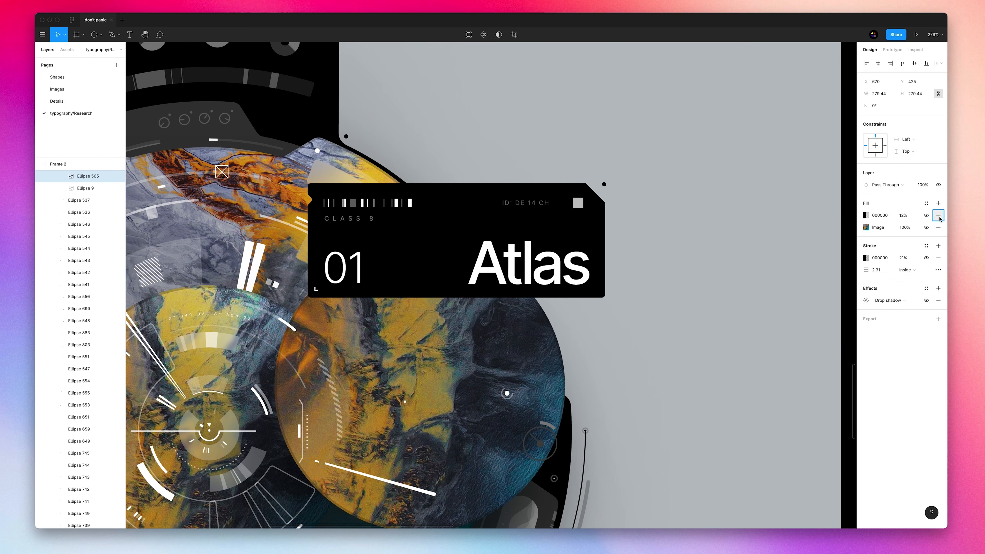
click(938, 245)
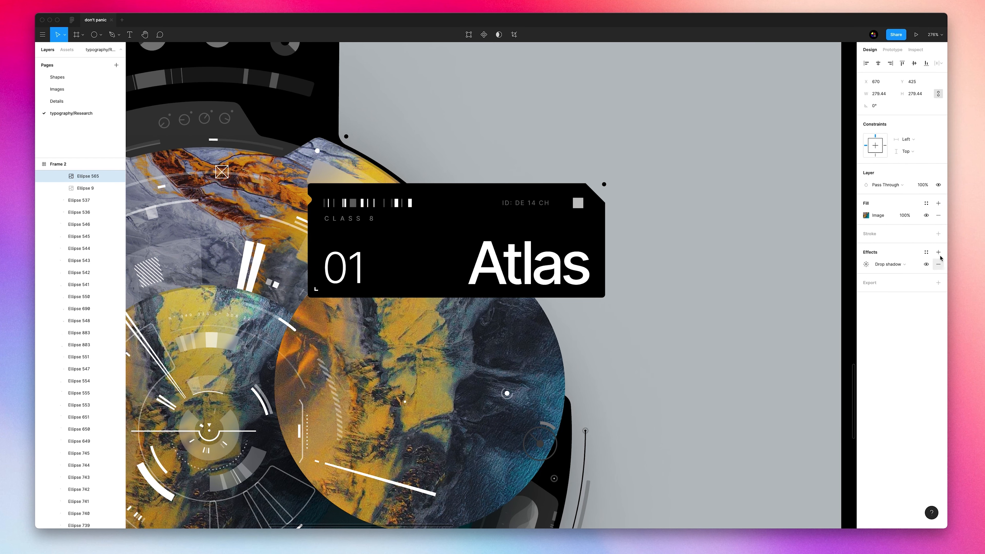
Save the copied circle's image fill as a color style named "1" and delete the copy.
click(926, 203)
click(935, 216)
text(1)
key(Return)
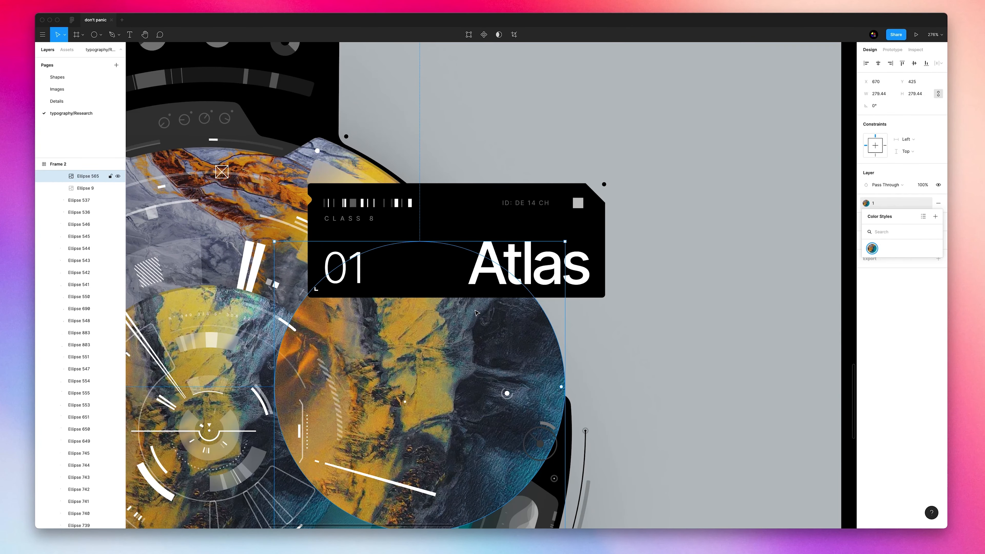
key(Delete)
Apply the saved color style "1" to the small square near the card's clipped corner.
click(578, 202)
click(925, 215)
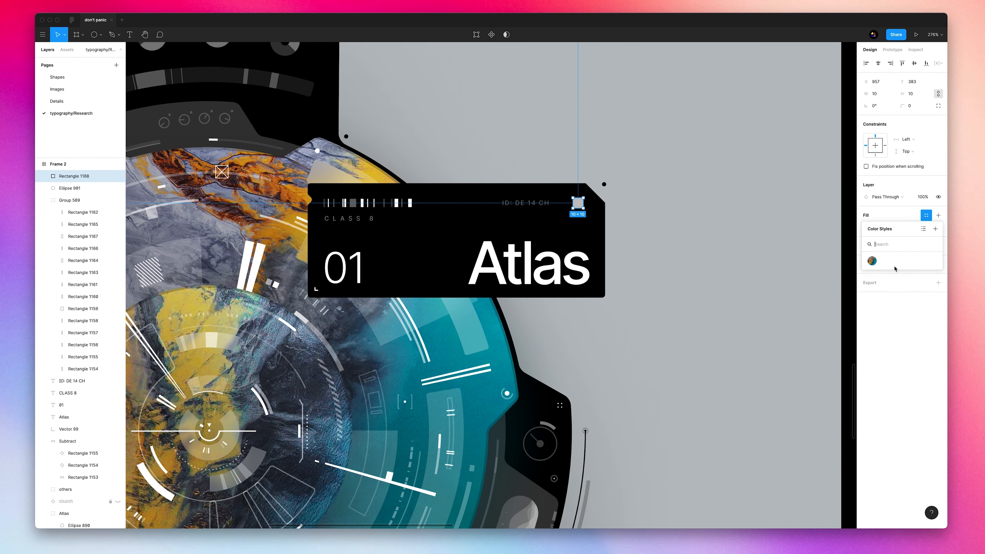
click(873, 261)
click(656, 234)
Round the small image-filled square's corners with a radius of 2.
click(581, 205)
scroll(580, 205, up, 10)
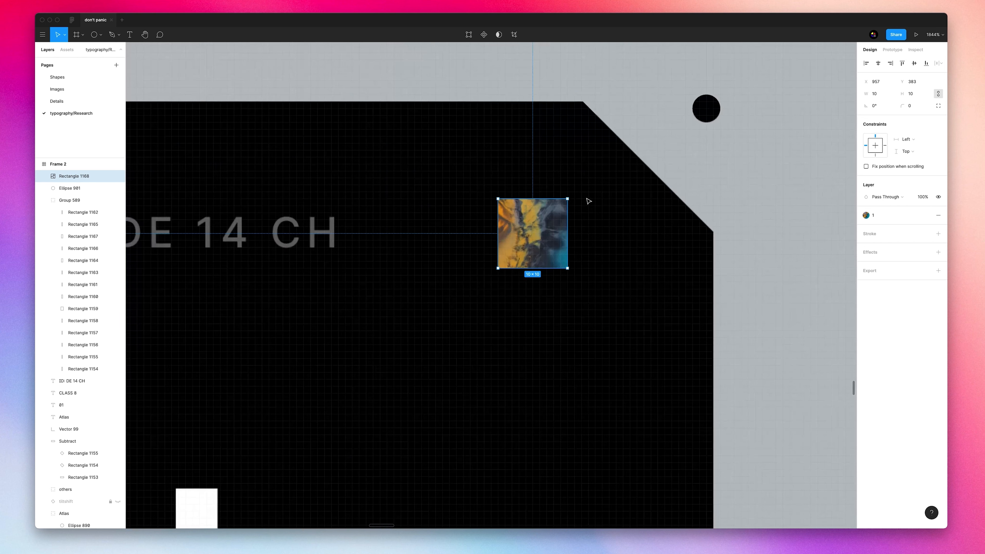
text(2)
key(Return)
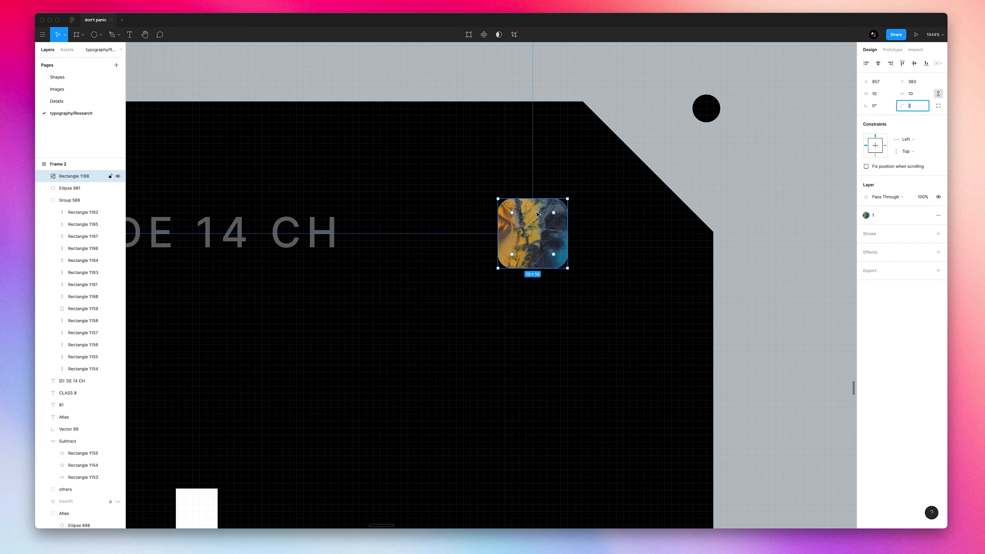
Move the "ID: DE 14 CH" caption close beside the small image-filled square.
key(shift+0)
click(479, 282)
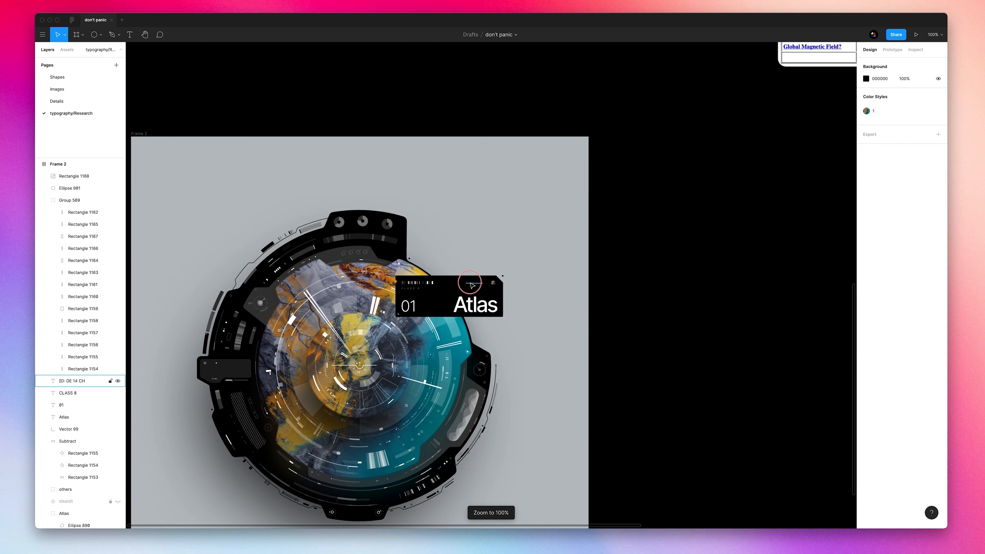
key(Left)
key(Left)
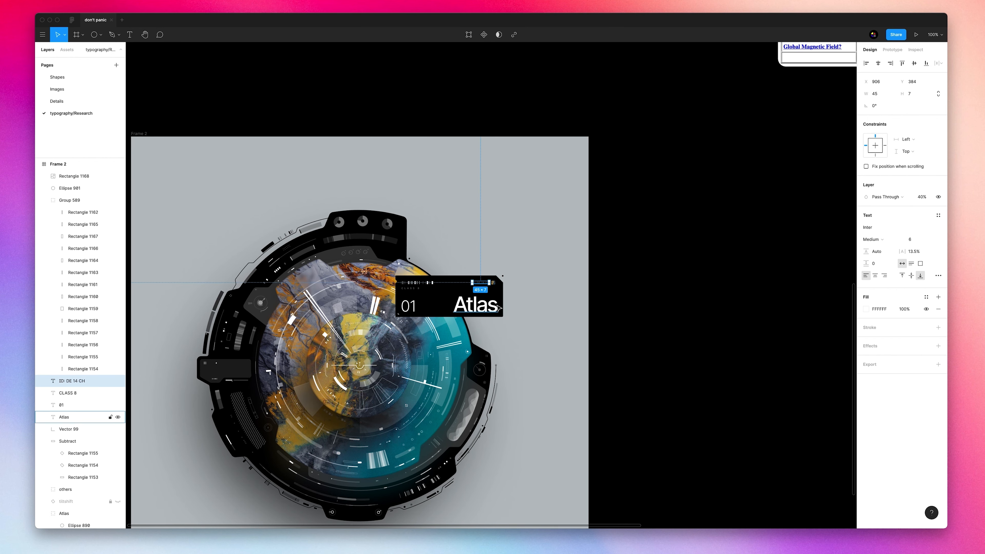
Nudge the Atlas title toward the card's right edge, to X 847, Y 411.
scroll(495, 307, up, 5)
click(475, 307)
drag(453, 308, 456, 306)
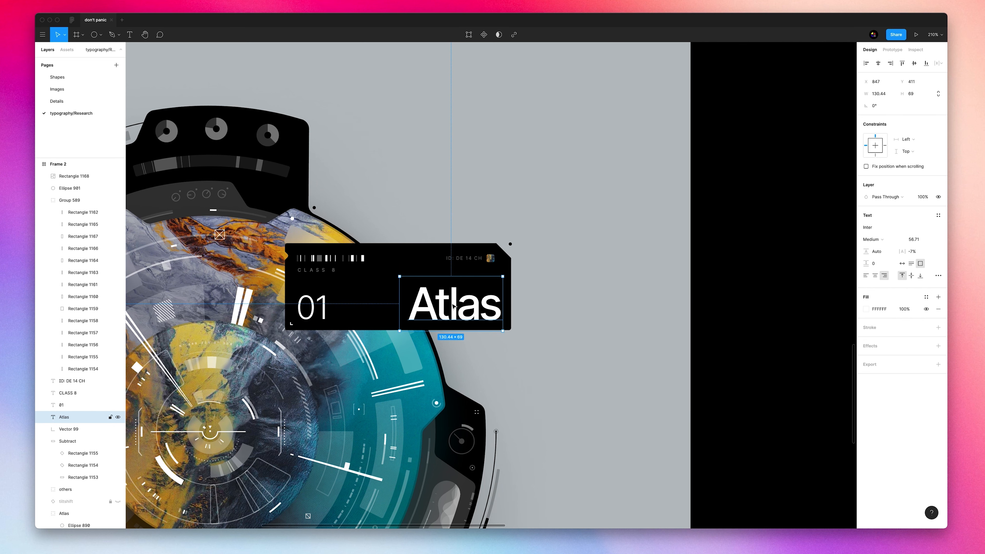
click(563, 277)
scroll(570, 295, left, 3)
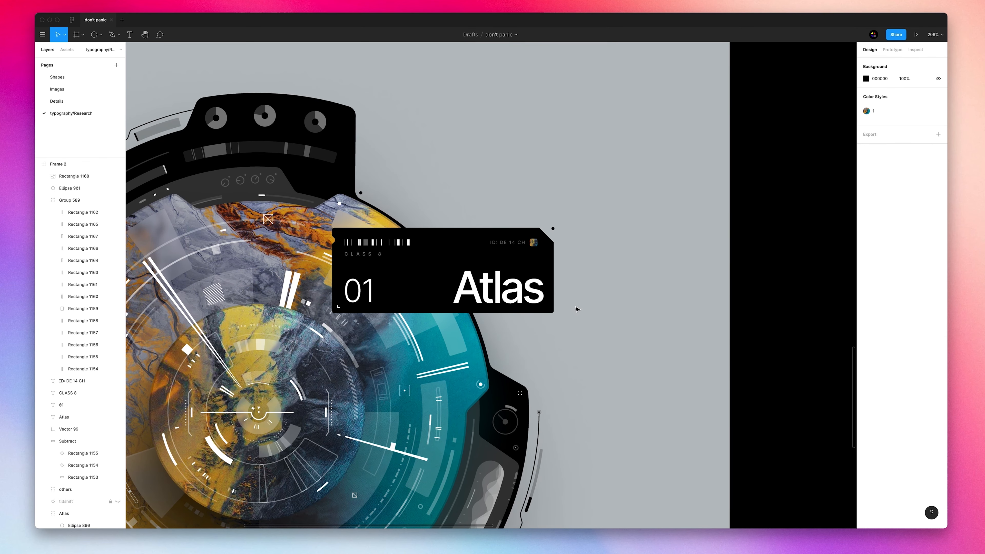
Raise the barcode group slightly and move the CLASS 8 caption up to Y 394.
click(351, 243)
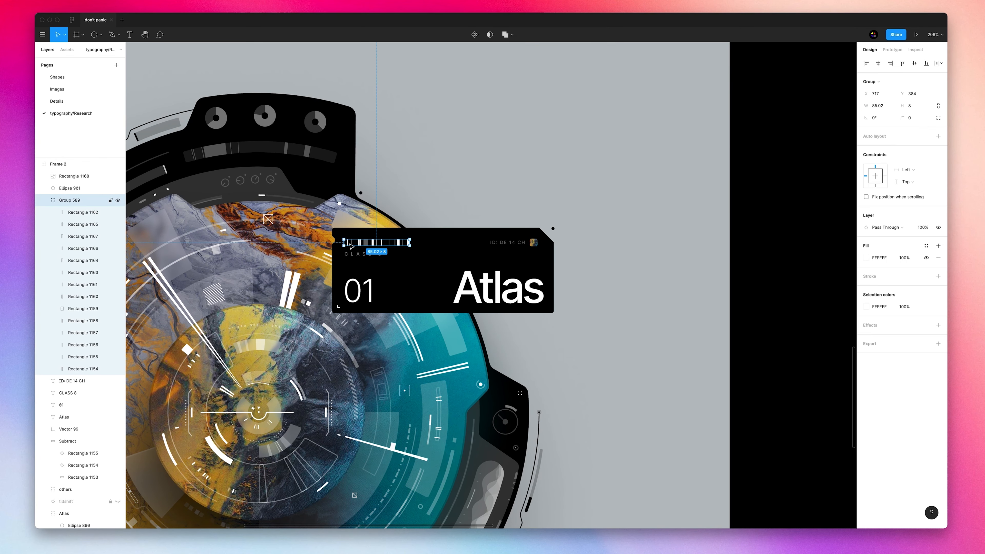
click(356, 256)
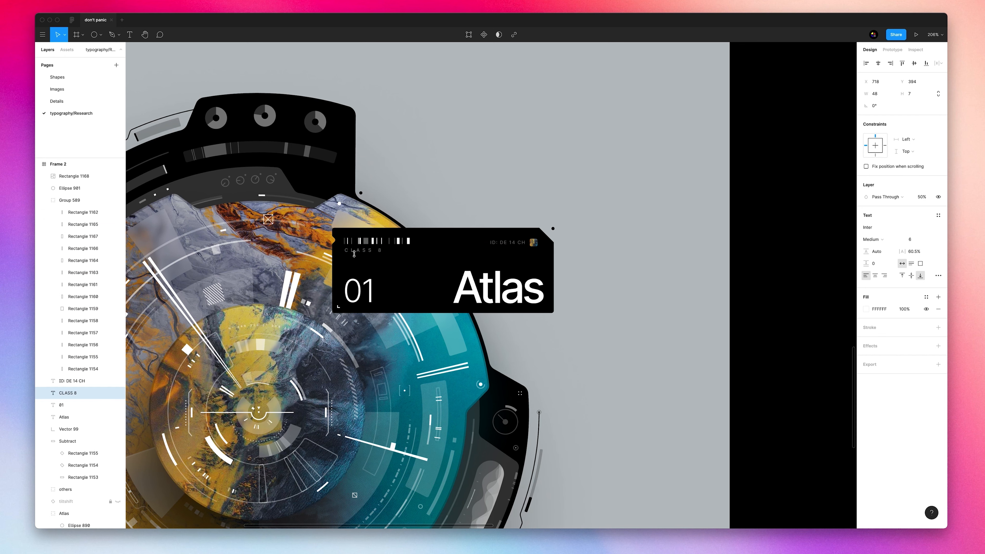
drag(557, 246, 617, 193)
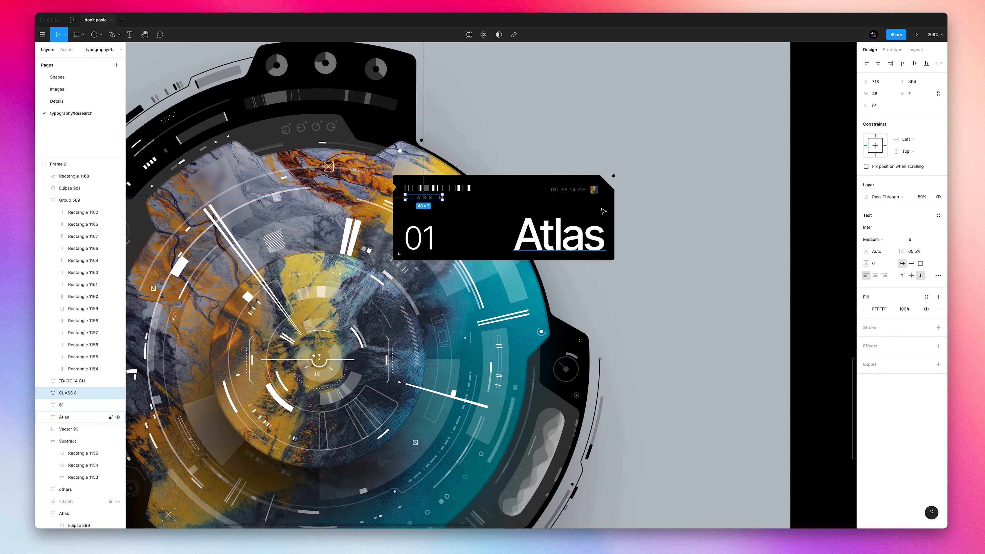
Increase the Atlas title's font size to 66.71 and make its text box fit the word on one line.
click(577, 241)
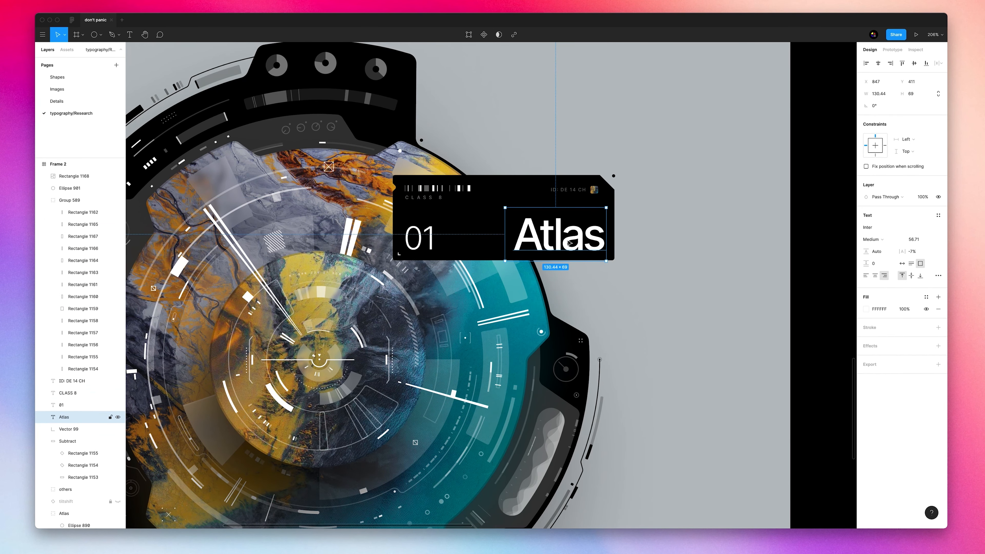
key(shift+Up)
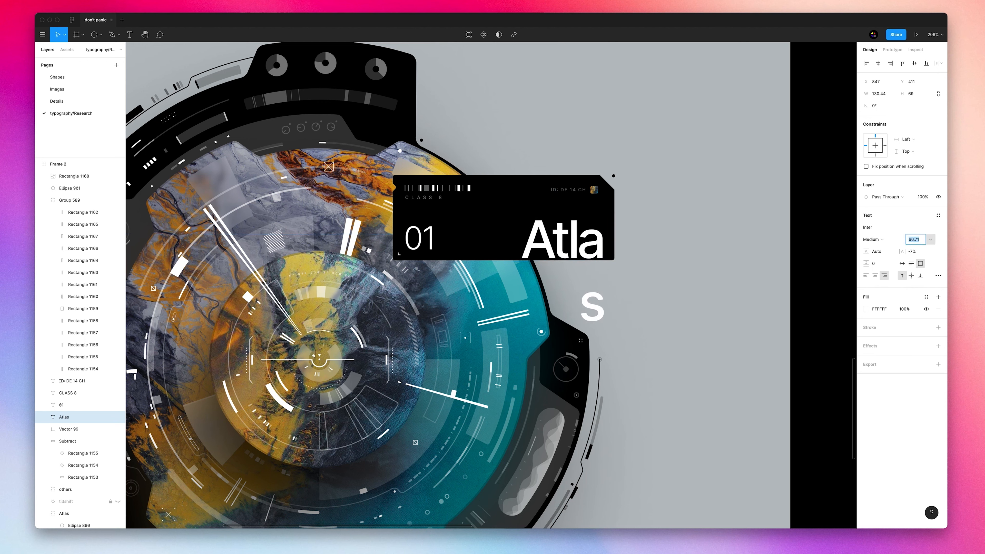
double_click(505, 207)
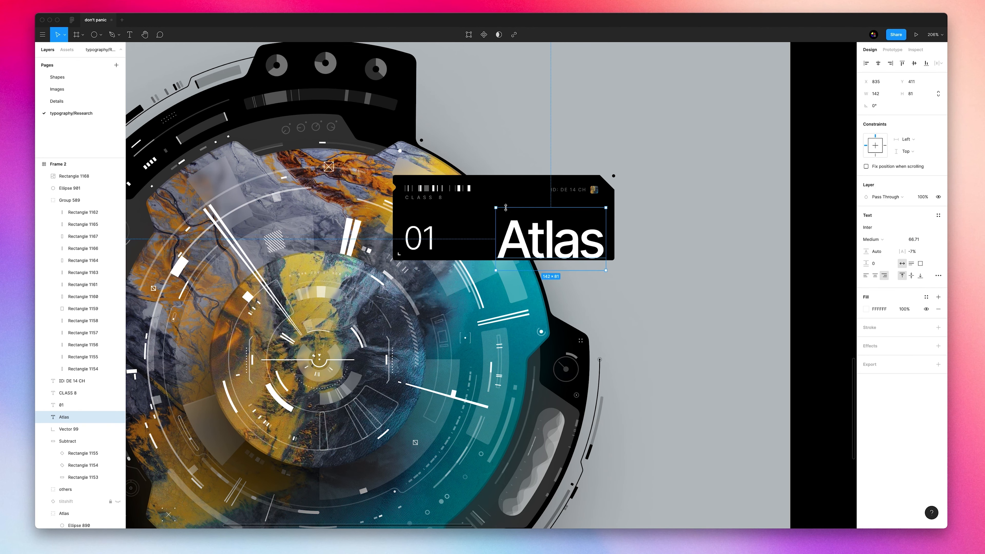
Move the enlarged Atlas title up and slightly left, and raise the 01 numeral to Y 421.
drag(542, 238, 543, 232)
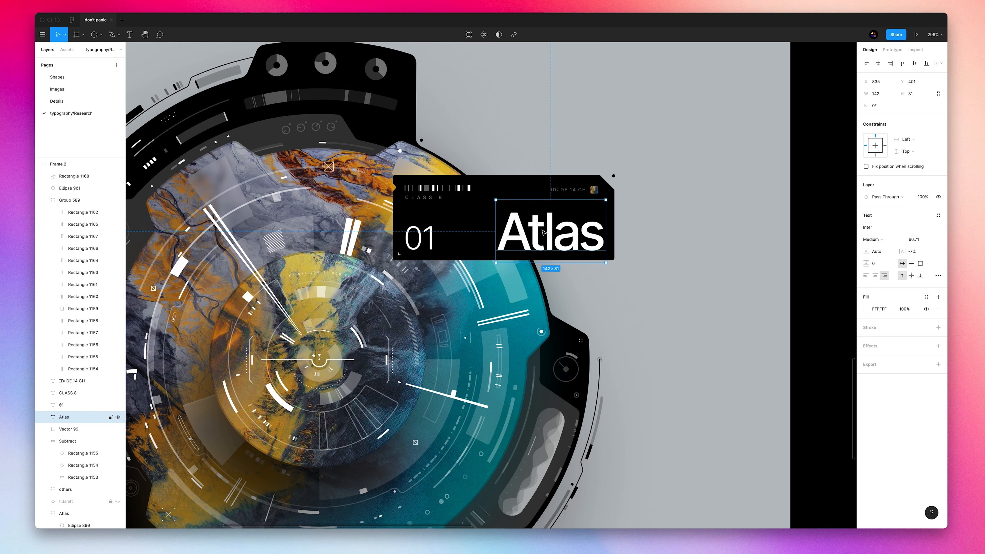
drag(543, 233, 541, 229)
click(419, 237)
drag(420, 237, 421, 234)
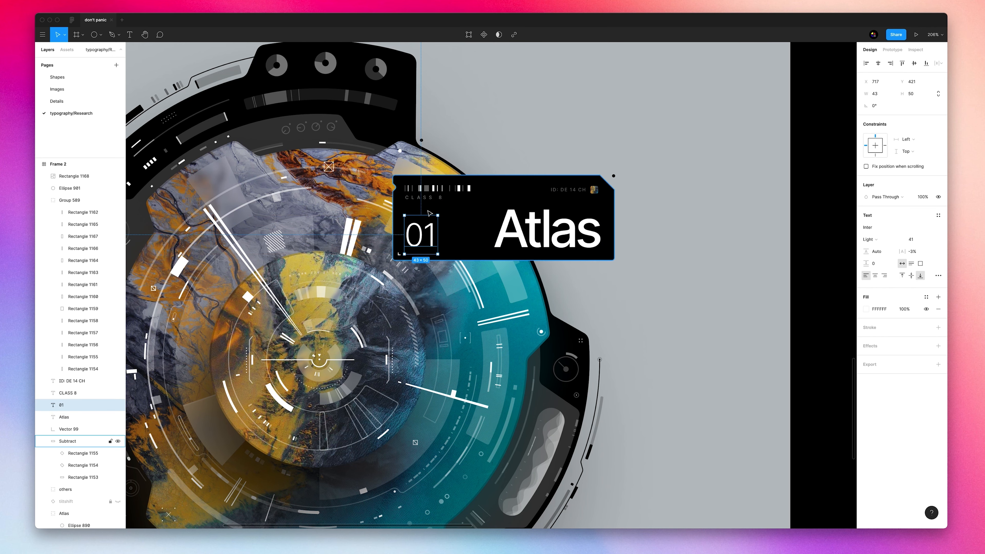
Draw a bent black connector line, about 65.5 by 209, from the card's left notch down toward the planet's centre.
click(657, 232)
scroll(641, 250, down, 5)
scroll(648, 244, up, 6)
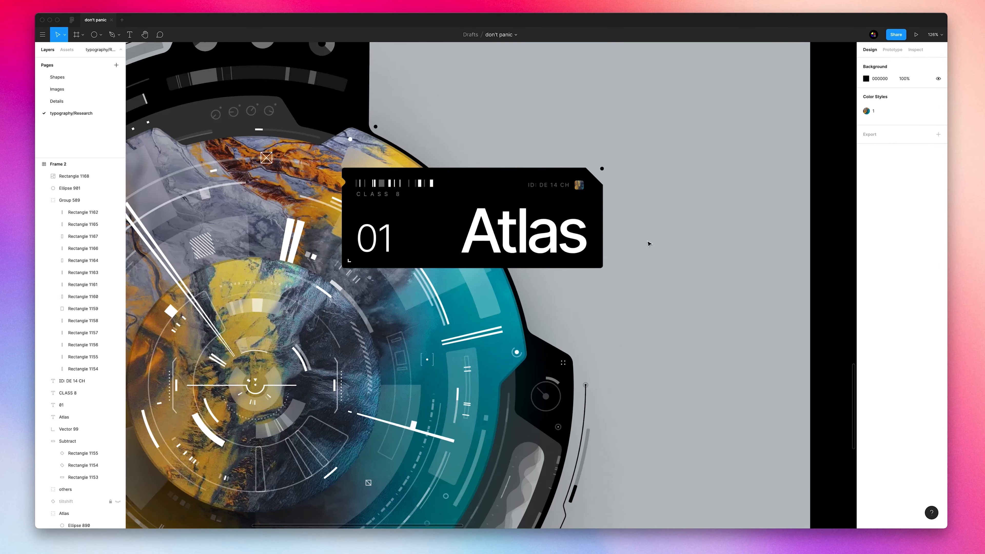
drag(309, 201, 402, 190)
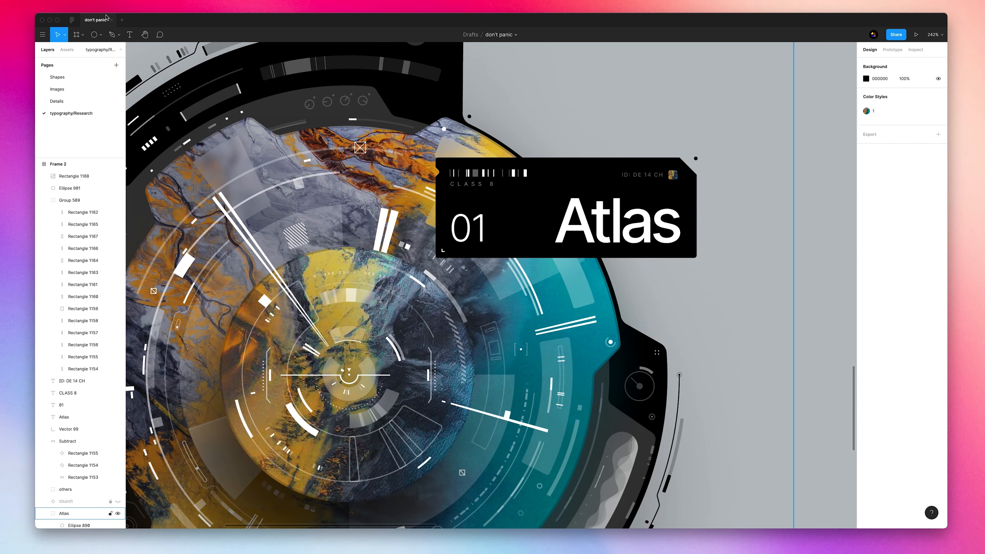
click(112, 35)
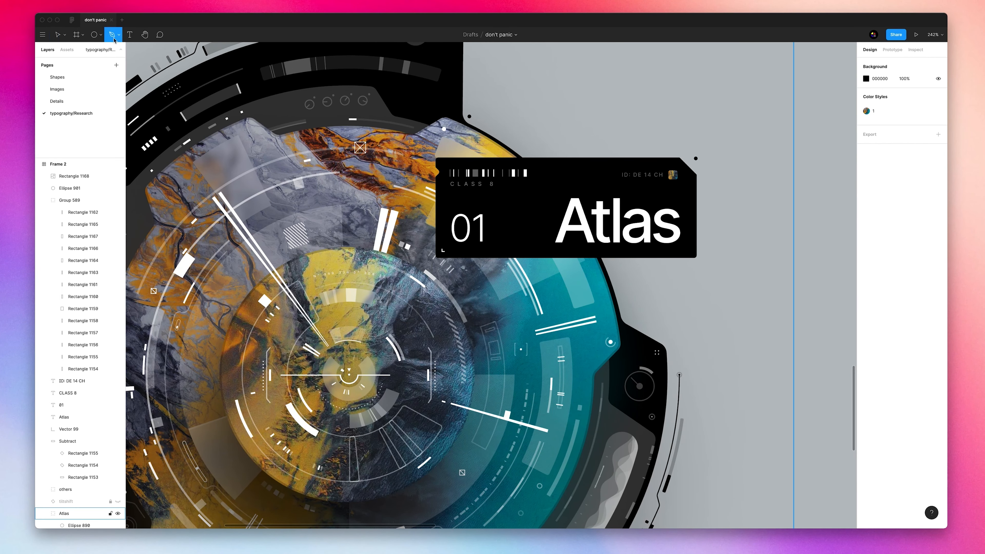
click(436, 174)
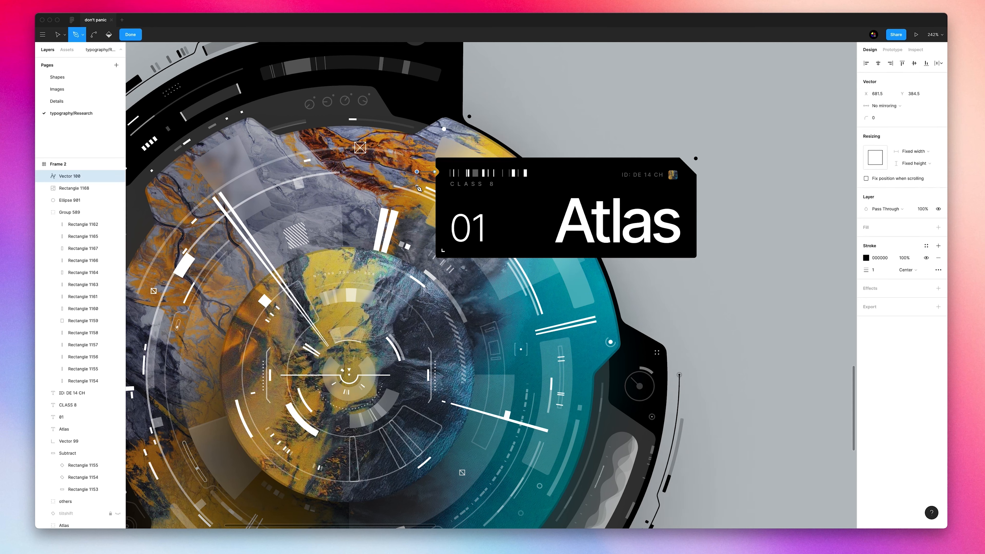
click(383, 363)
key(Escape)
key(Escape)
Round the connector line's bends with a corner radius of 2.
key(shift+0)
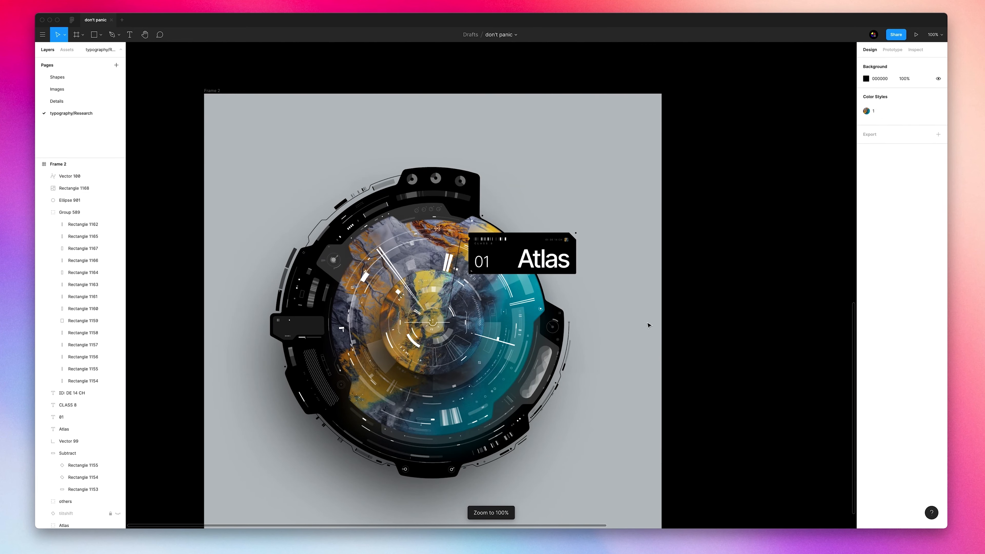
scroll(649, 325, down, 3)
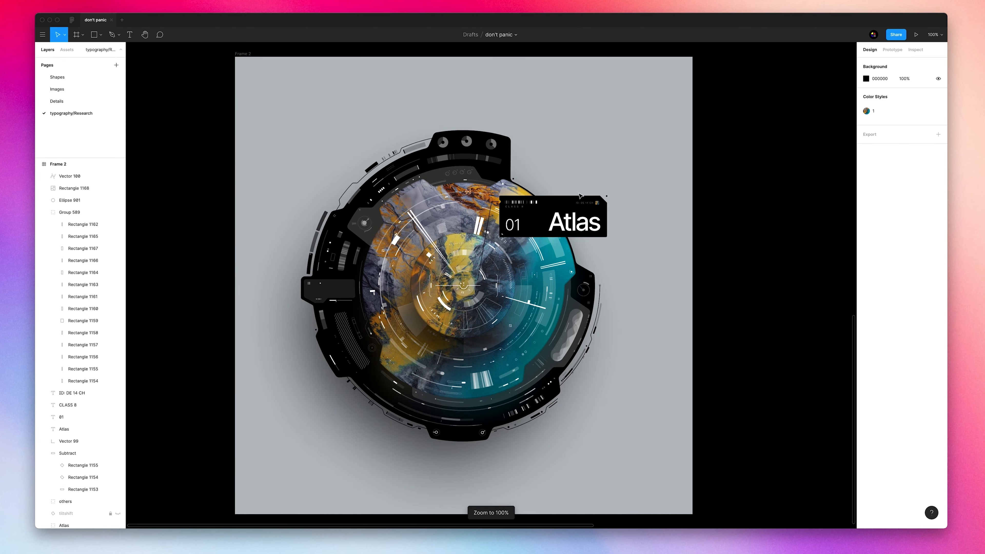
scroll(580, 196, up, 5)
click(425, 203)
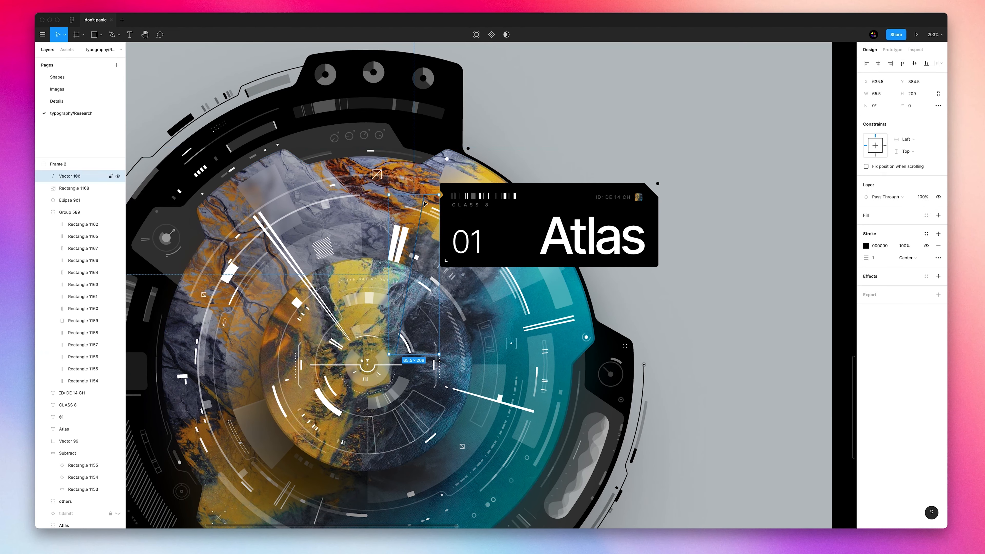
click(910, 106)
text(2)
key(Return)
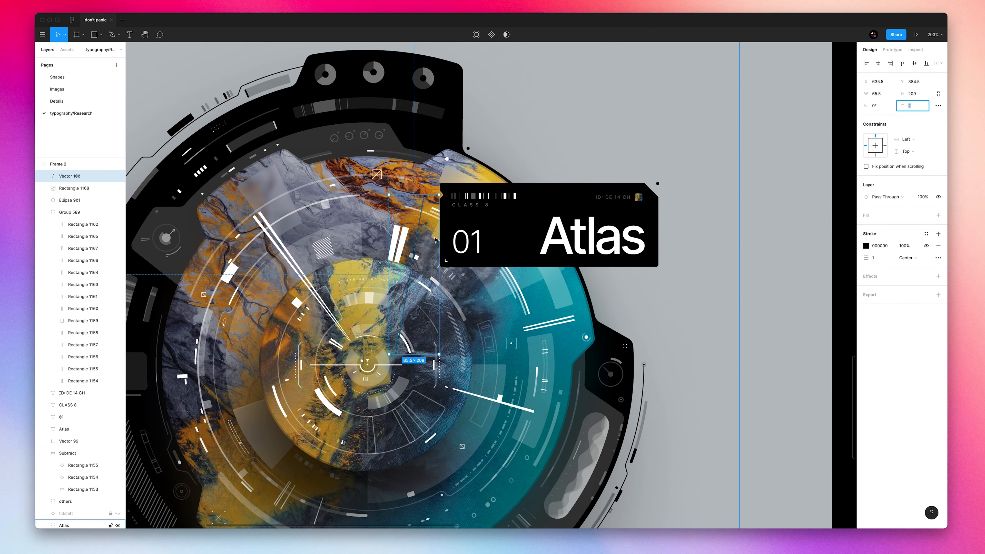
Draw a small rectangle, about 19 by 13, at the connector line's lower end near the planet's centre.
click(394, 396)
key(r)
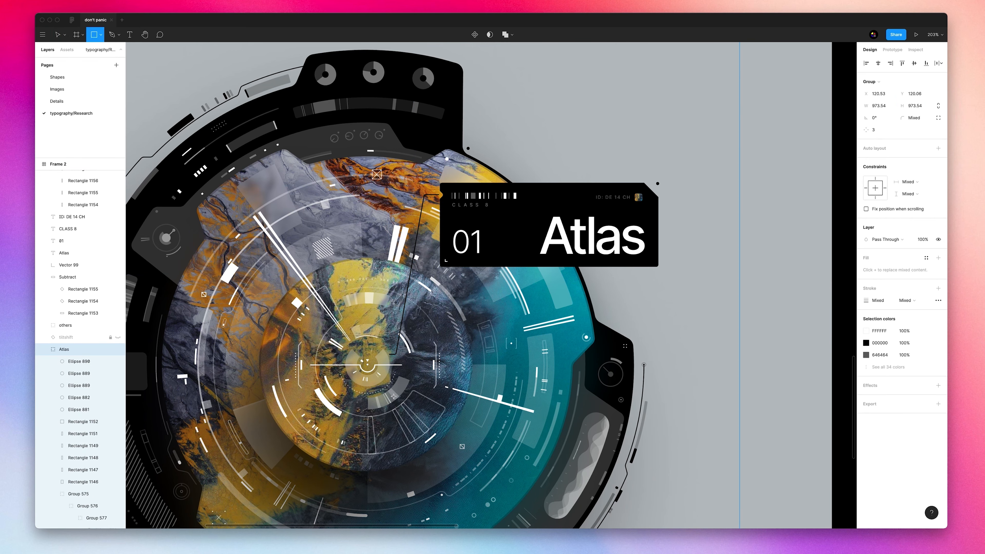
scroll(393, 396, up, 7)
drag(358, 320, 397, 349)
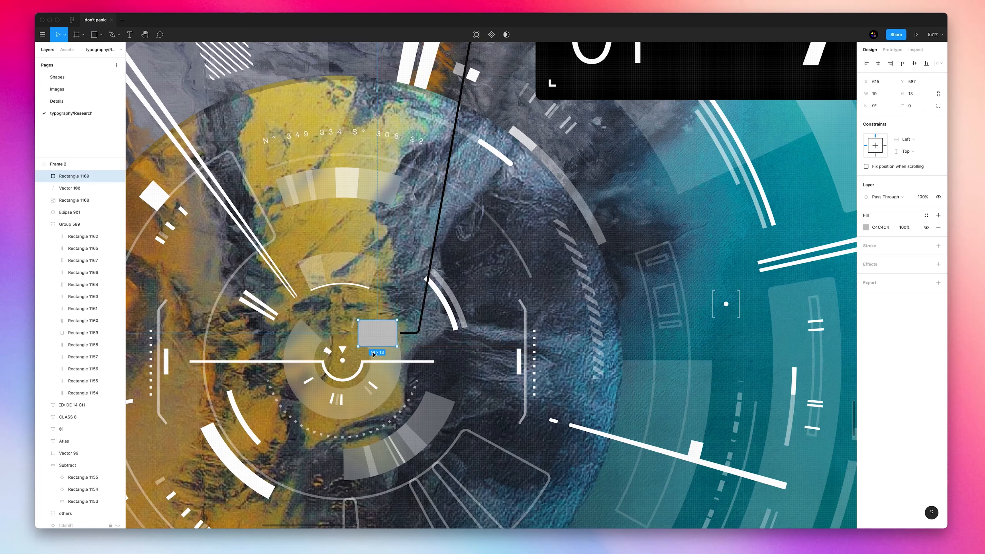
drag(511, 239, 543, 363)
Fill the small rectangle at the connector's end with near-black 020202.
click(636, 143)
drag(605, 334, 620, 214)
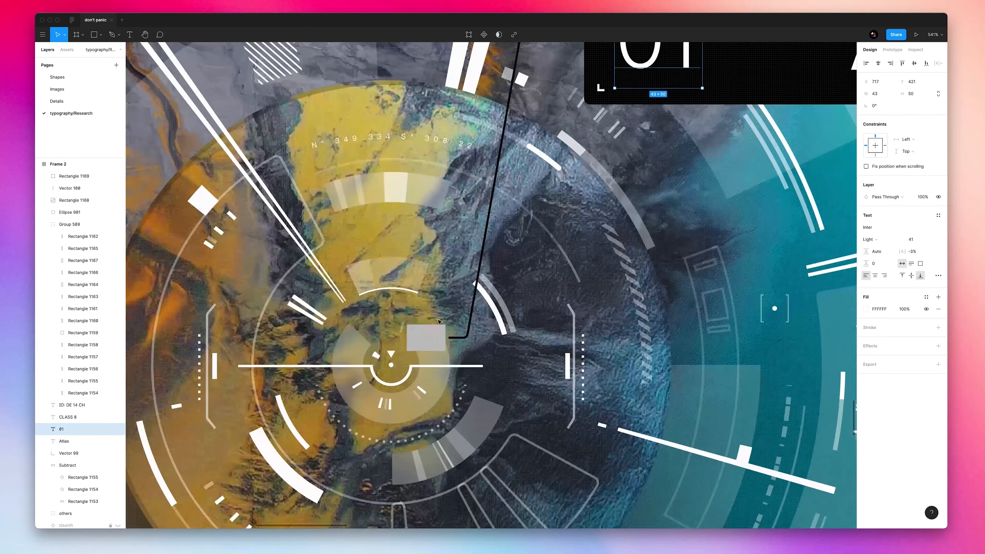
click(427, 337)
click(865, 228)
text(000000)
key(Return)
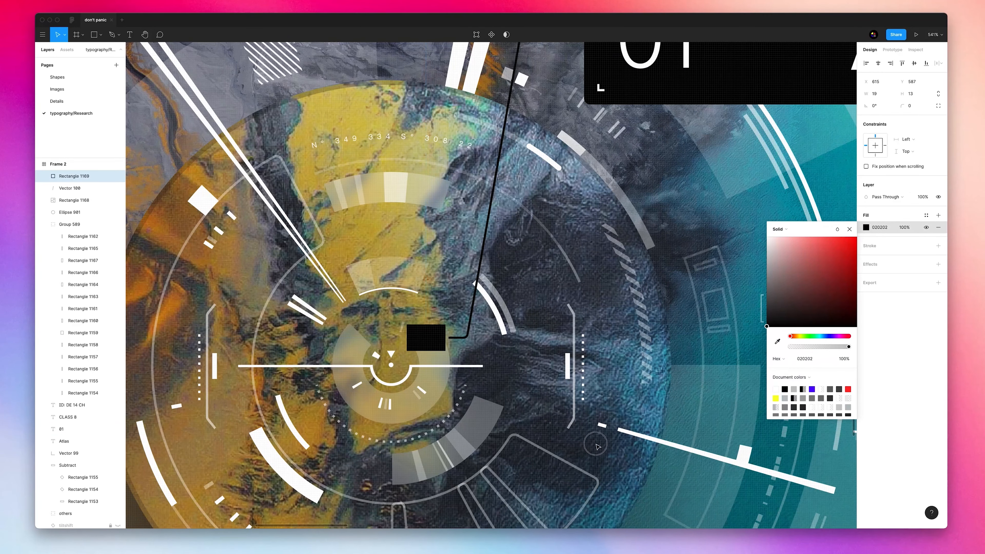
Move the whole Atlas planet group to X 87, Y 150.
drag(551, 281, 503, 322)
key(shift+Left)
key(shift+Down)
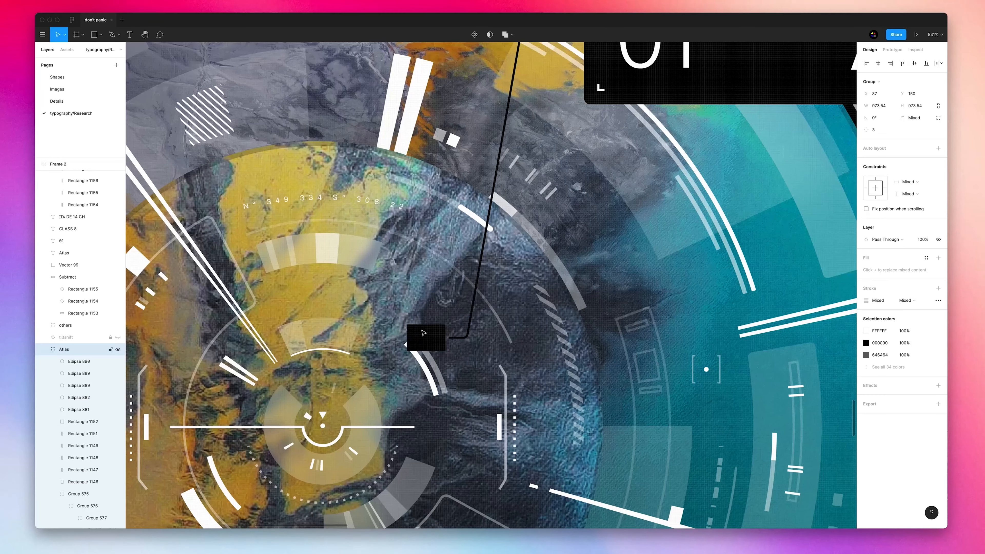
Undo the planet group's move and the small rectangle's dark fill.
key(super+z)
key(super+z)
key(super+z)
key(super+z)
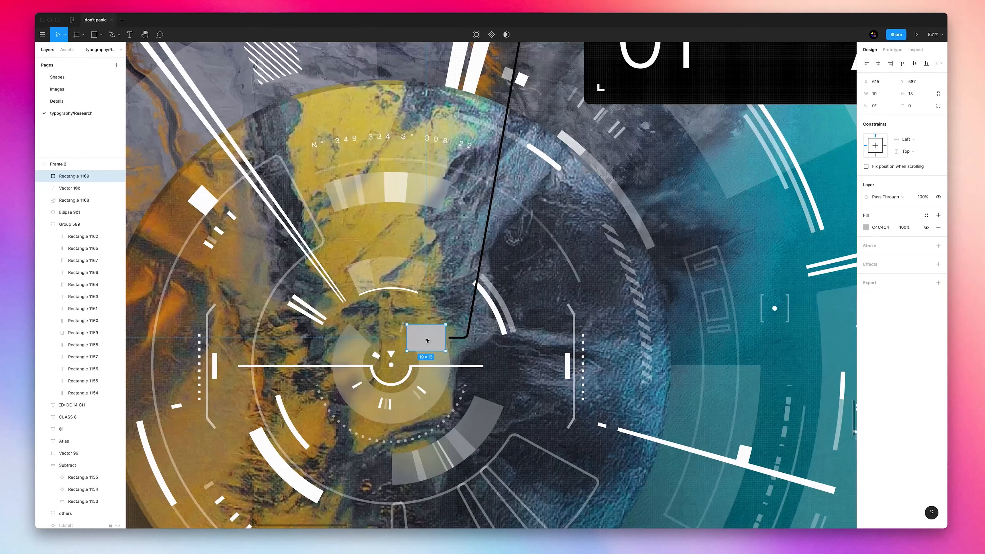
Fill the small rectangle at the connector's lower end with black 000000.
click(867, 229)
drag(821, 271, 762, 335)
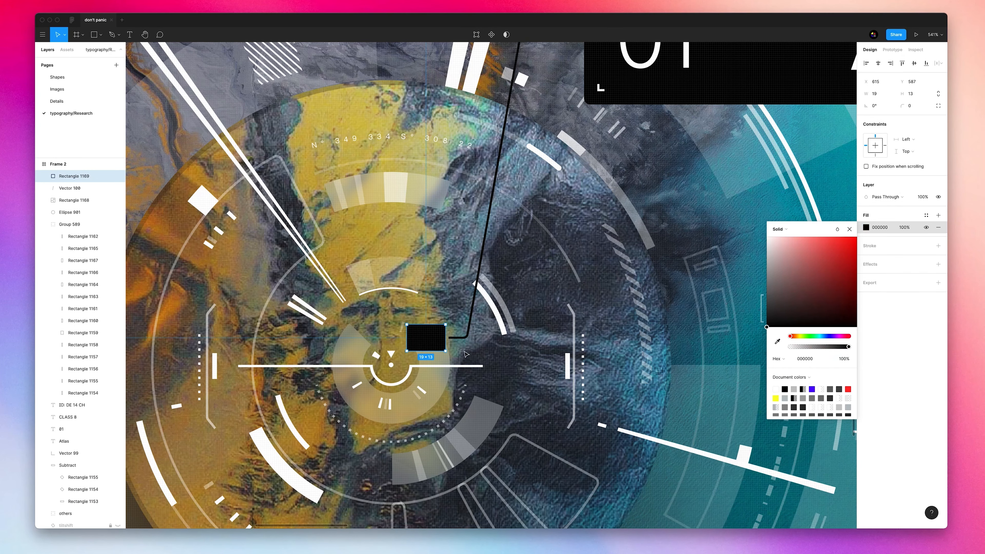
Place a copy of the card's "01" text over the small black rectangle and change its content to 35.1.
text(01)
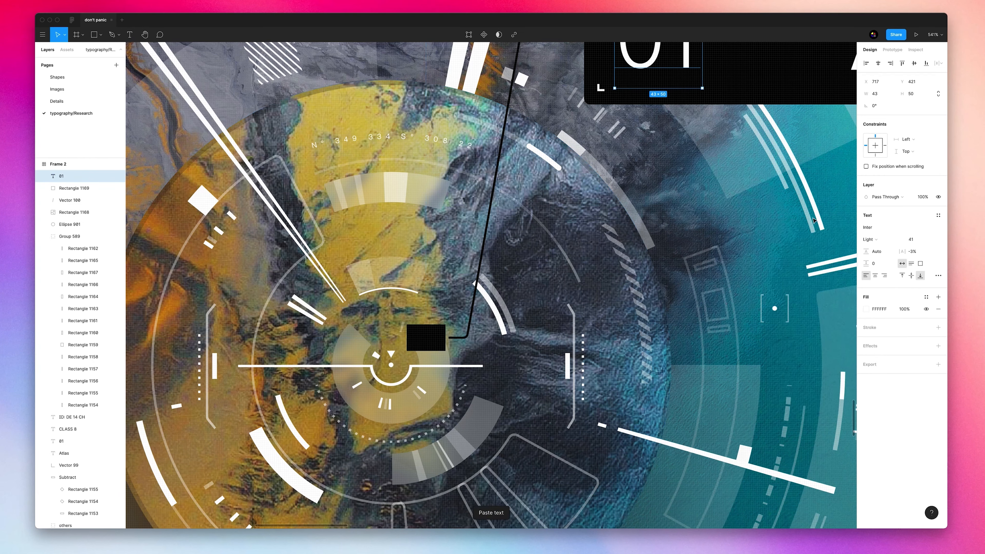
drag(663, 61, 422, 324)
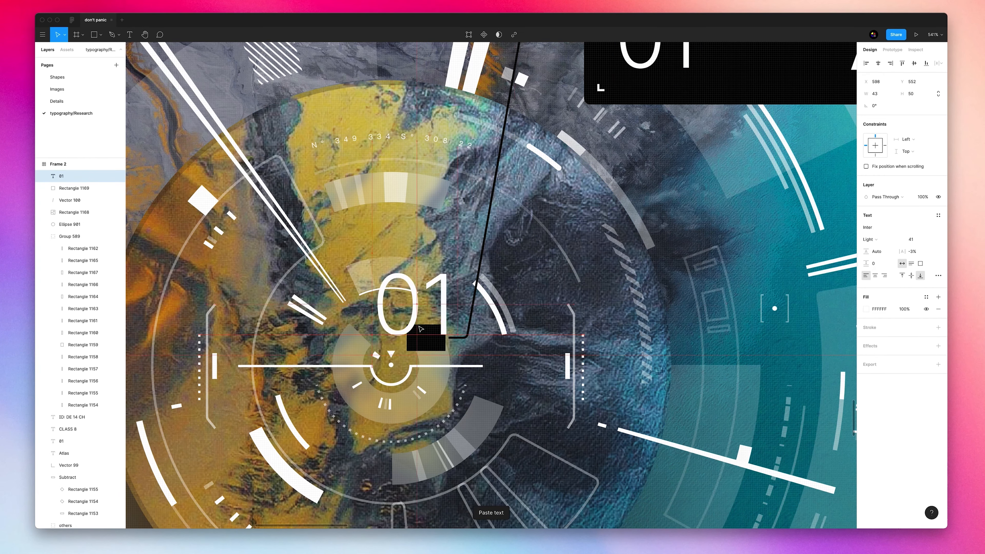
double_click(422, 322)
text(35.1)
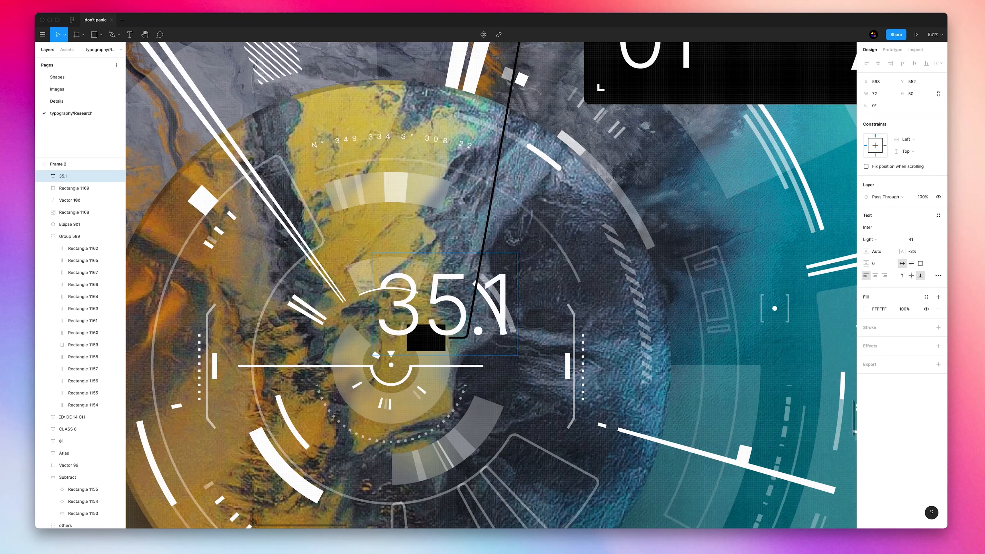
key(Escape)
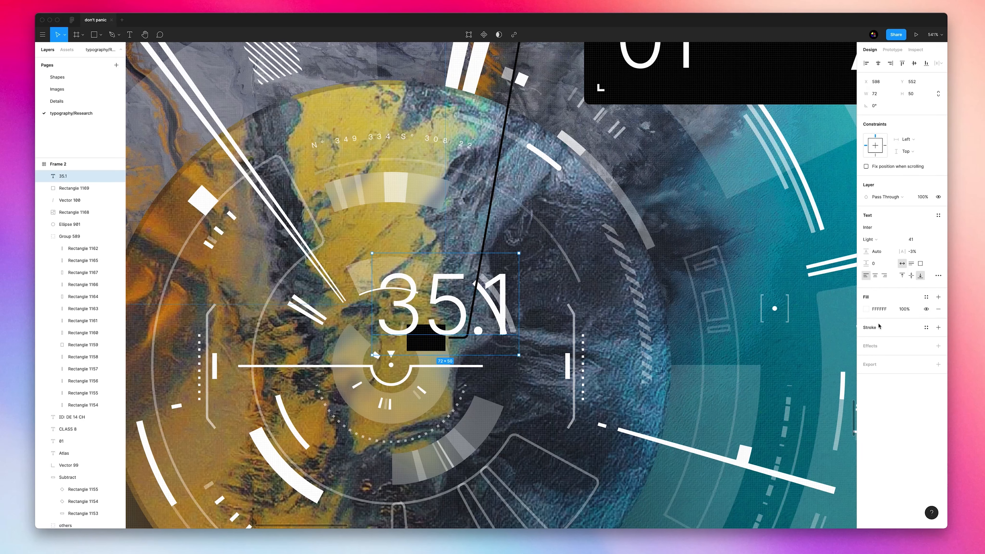
Reduce the 35.1 text to font size 11, then position and scale it down to fit inside the black rectangle.
key(shift+Down)
key(shift+Down)
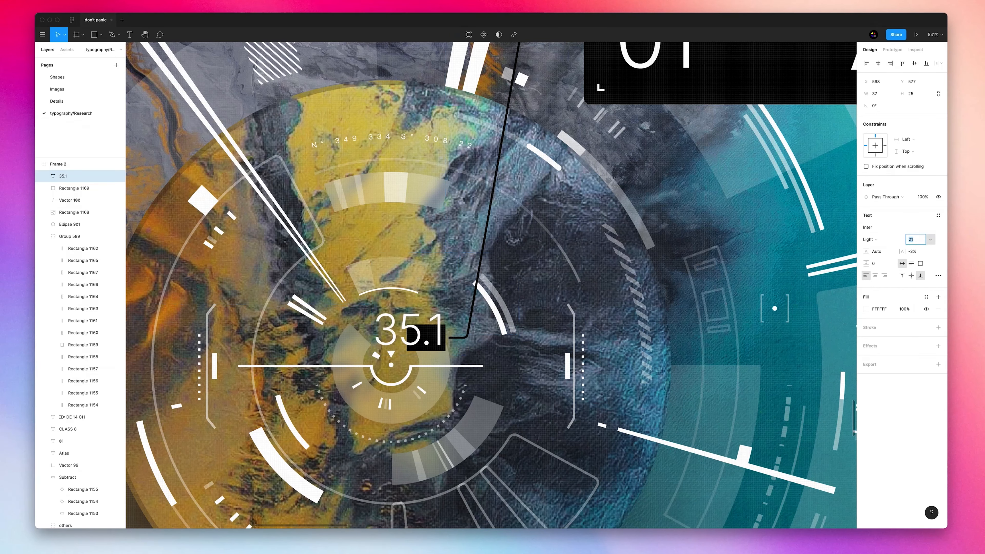
key(shift+Down)
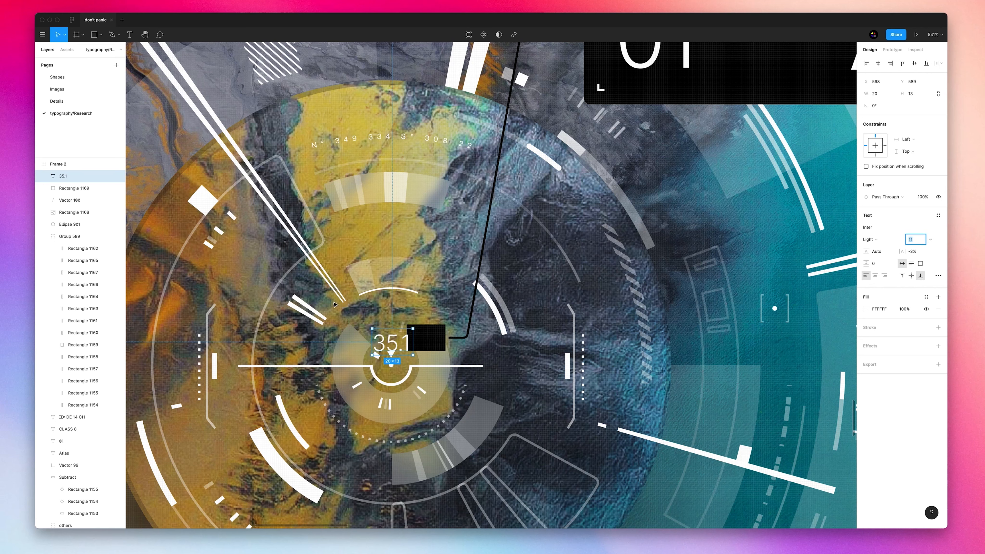
drag(385, 347, 422, 338)
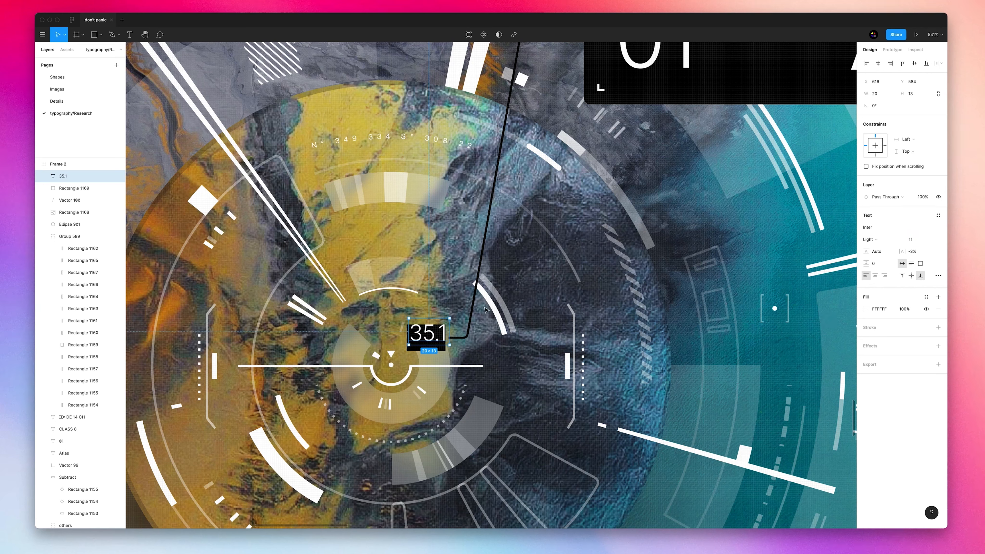
drag(449, 317, 424, 344)
Round the small black rectangle's corners with a radius of 2.
click(440, 333)
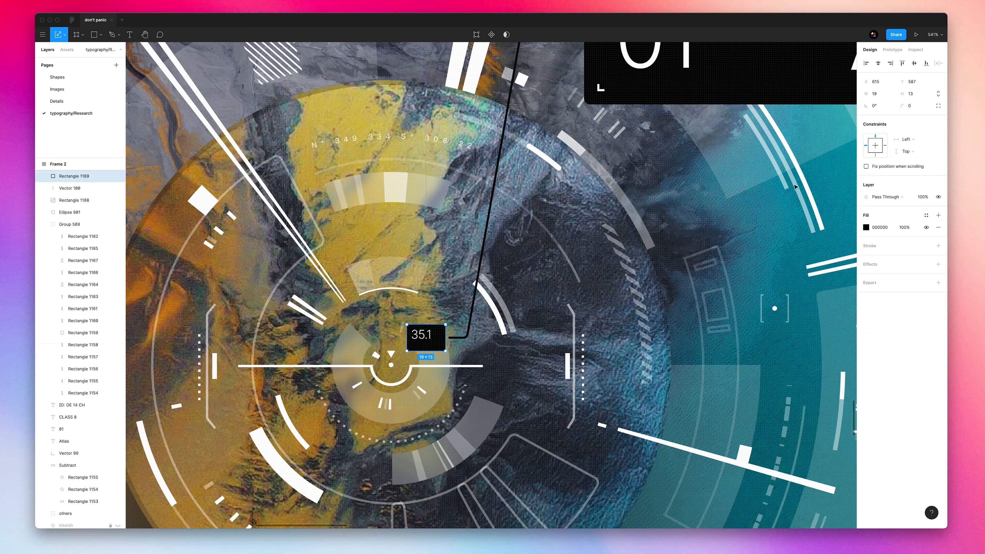
click(916, 104)
text(3)
key(Return)
Try adding anchor points along the bottom and left edges of the rounded black rectangle.
scroll(405, 355, up, 5)
double_click(392, 328)
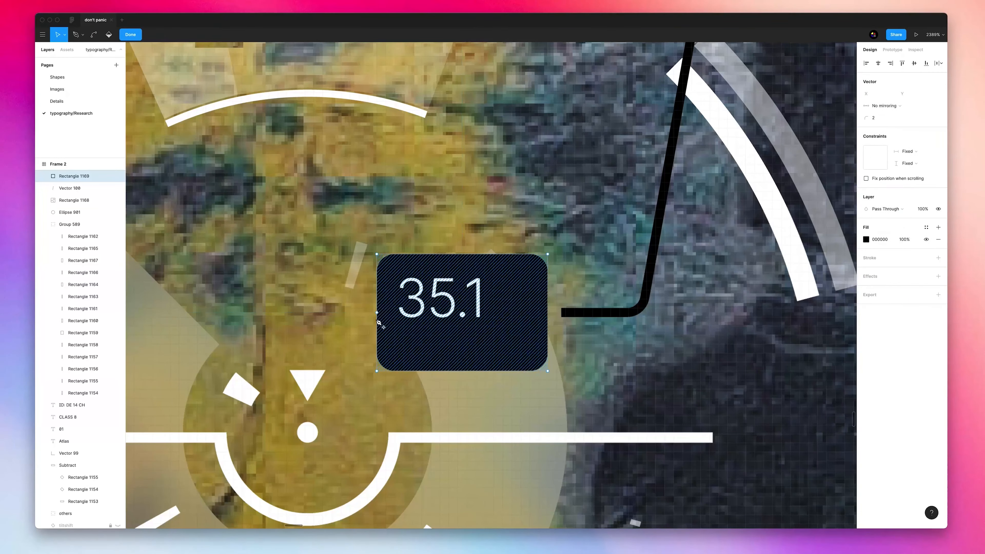
click(462, 371)
drag(462, 371, 419, 371)
click(377, 342)
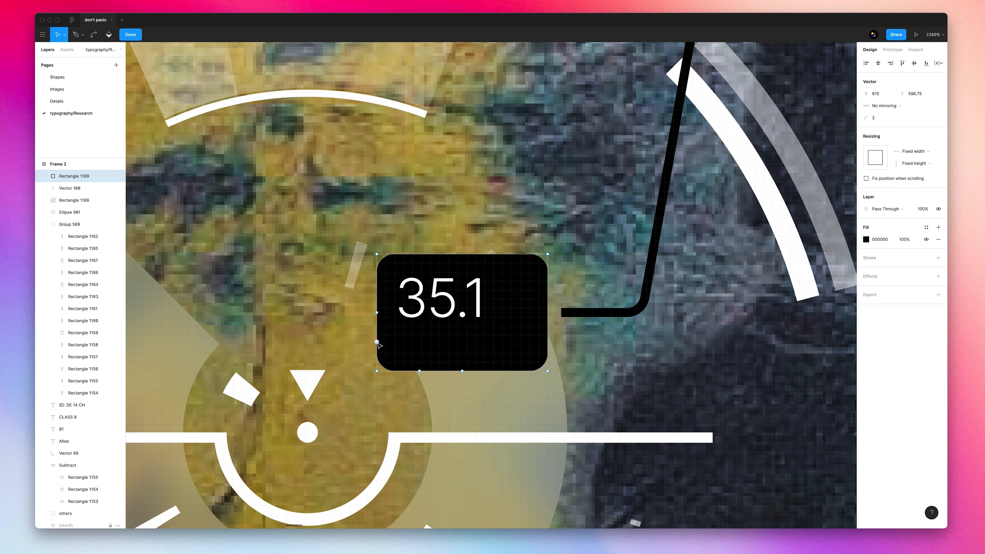
Undo the anchor points added to the black rectangle's outline.
key(super+z)
key(super+z)
key(super+z)
key(super+z)
key(super+z)
Reopen the black rectangle's outline for vector editing and shift it slightly down and left behind the 35.1 text.
double_click(381, 344)
drag(469, 370, 455, 384)
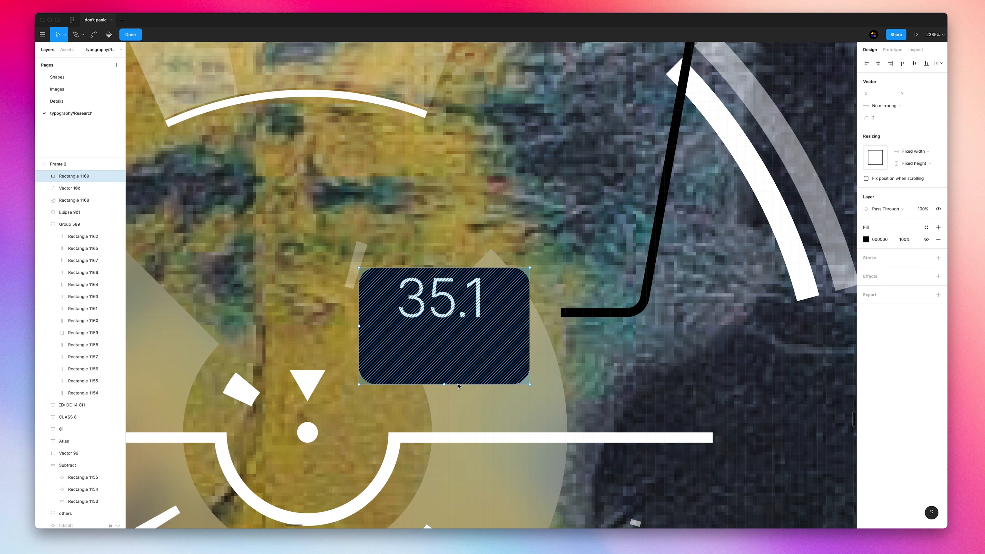
Undo the last shift of the black label rectangle and bevel its lower-left corner by deleting the corner point.
key(super+z)
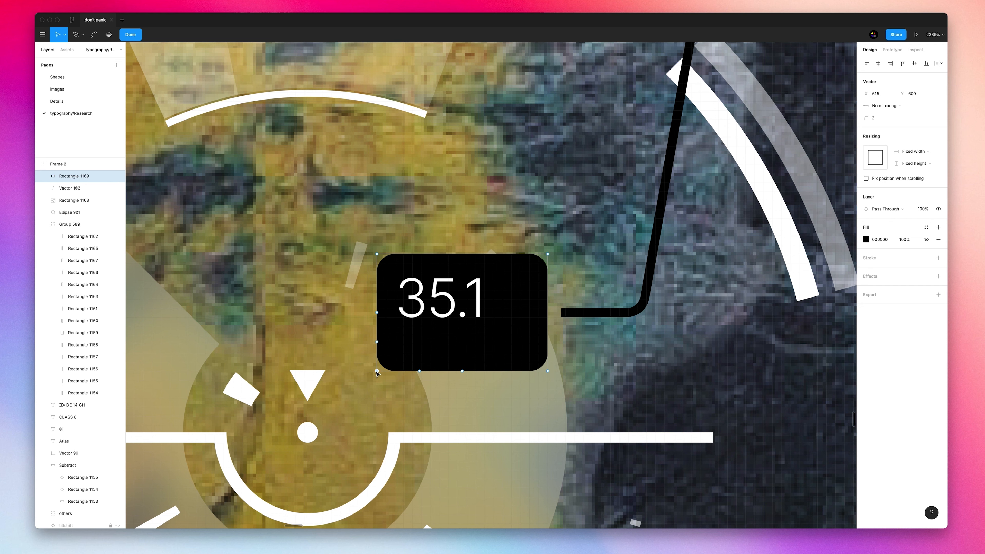
click(419, 370)
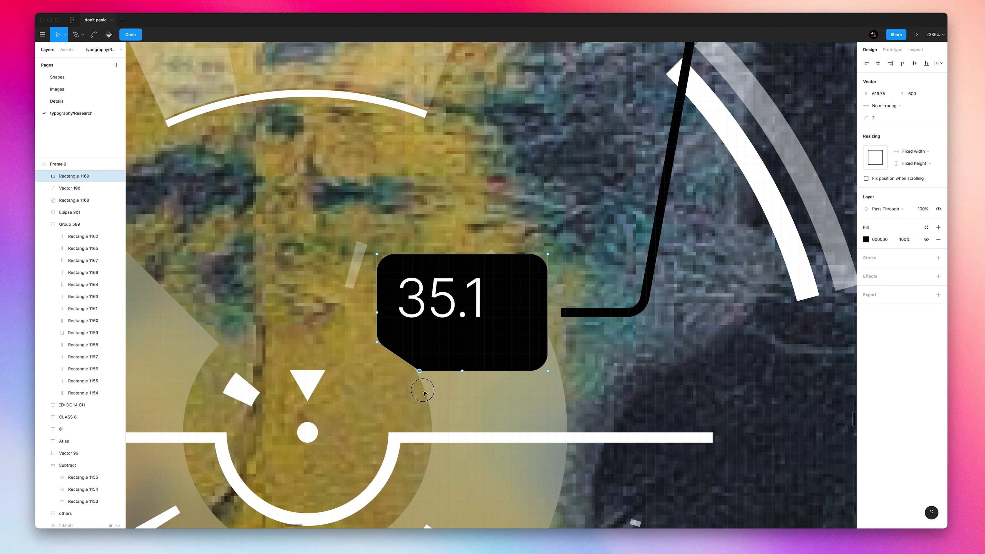
key(Escape)
key(shift+0)
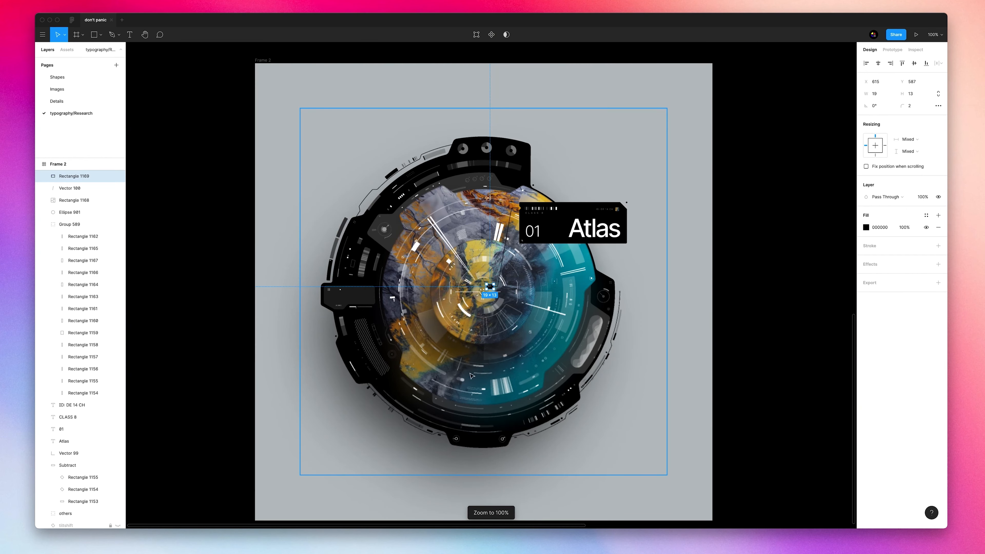
click(669, 335)
drag(656, 336, 607, 349)
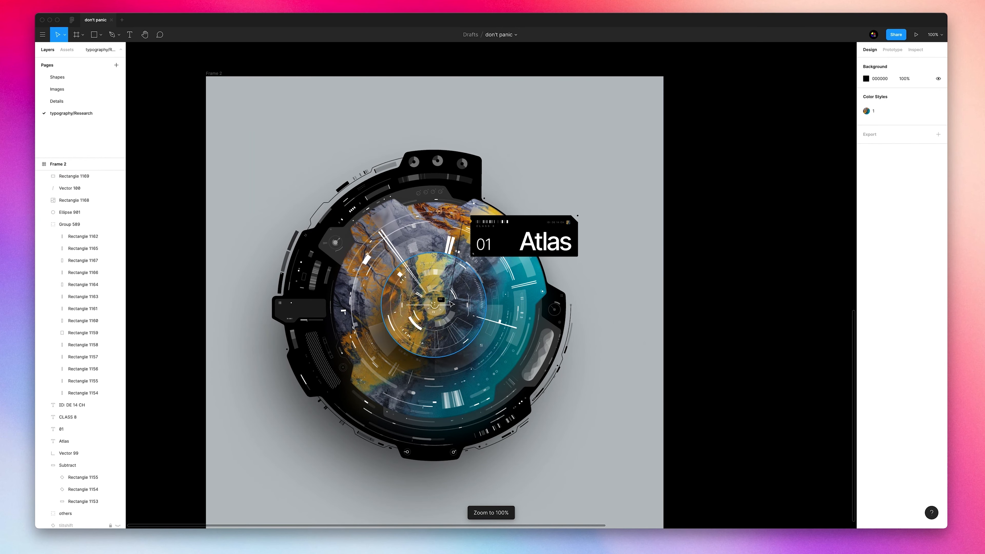
Set the font weight of the 35.1 text on the small black label to Medium.
scroll(451, 304, up, 10)
click(440, 299)
click(890, 240)
click(886, 251)
click(872, 238)
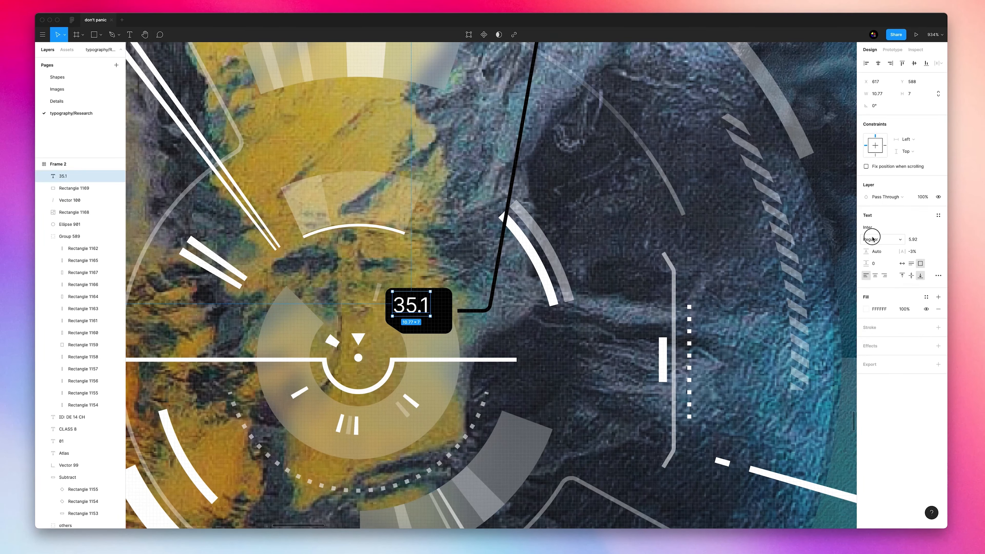
click(877, 249)
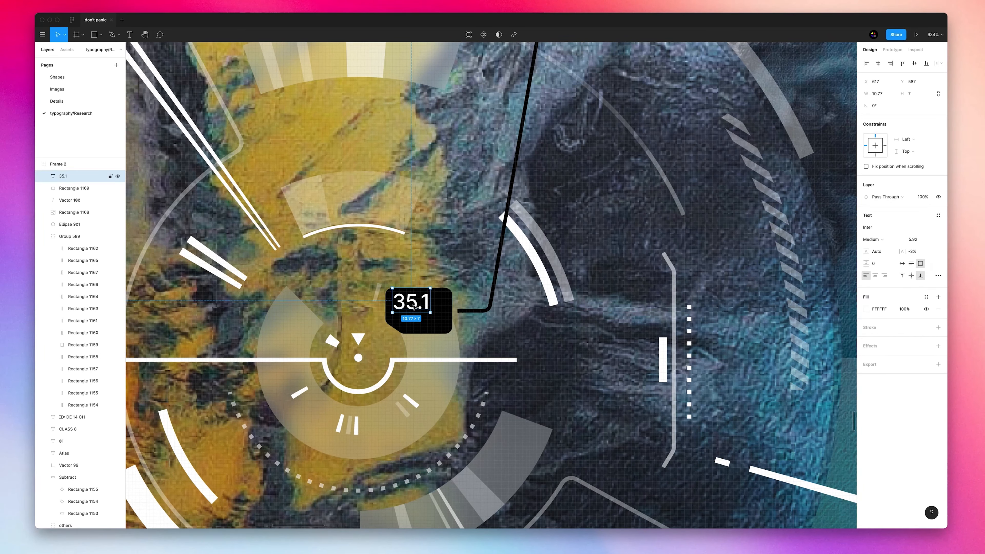
Duplicate the 35.1 text directly below the original and change the copy's wording to "Core".
alt+drag(415, 307, 413, 321)
double_click(412, 321)
text(Core)
key(Escape)
Set the Core text to font size 3 and 50% opacity, and place it close beneath the 35.1 text.
double_click(431, 305)
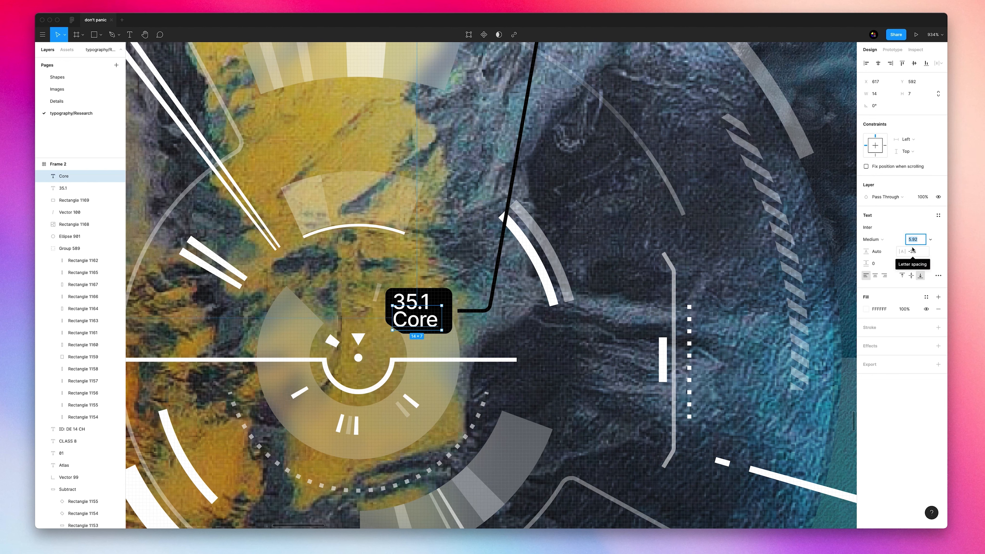
text(3)
key(Return)
drag(406, 328, 405, 320)
key(5)
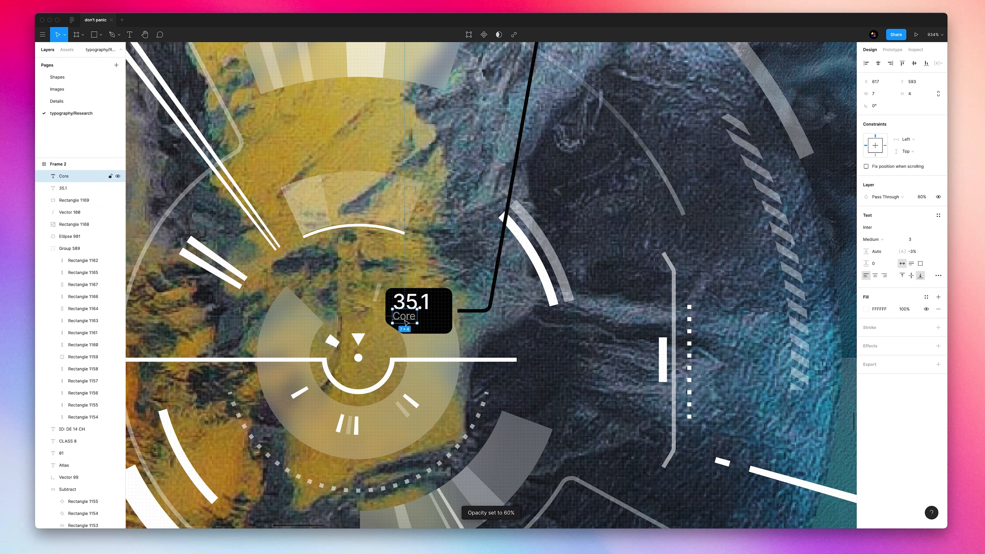
shift+click(412, 306)
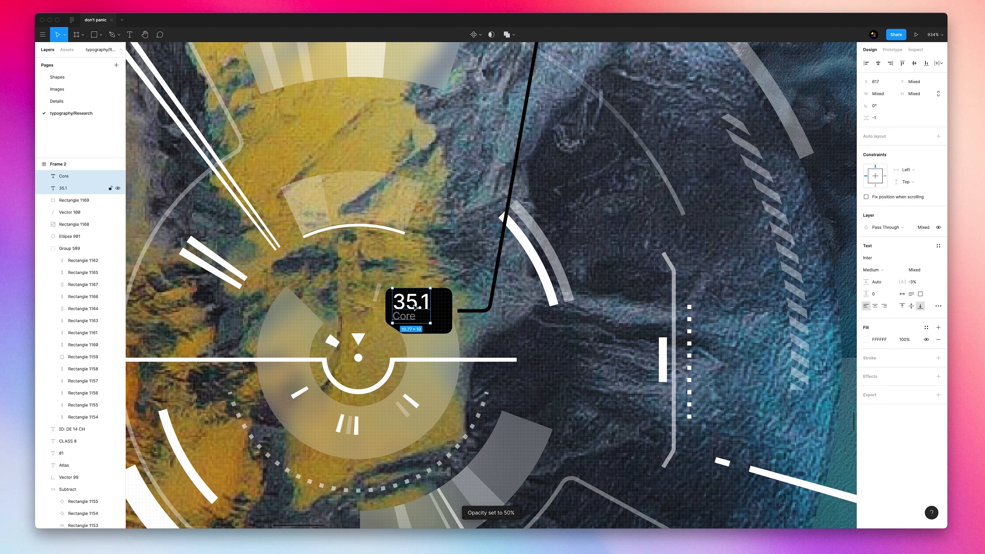
drag(411, 306, 410, 306)
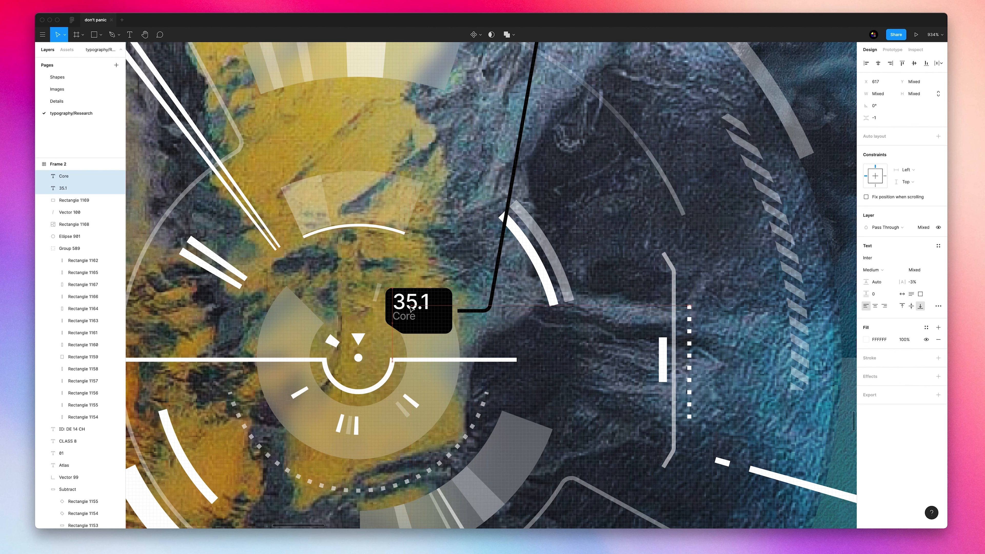
click(446, 321)
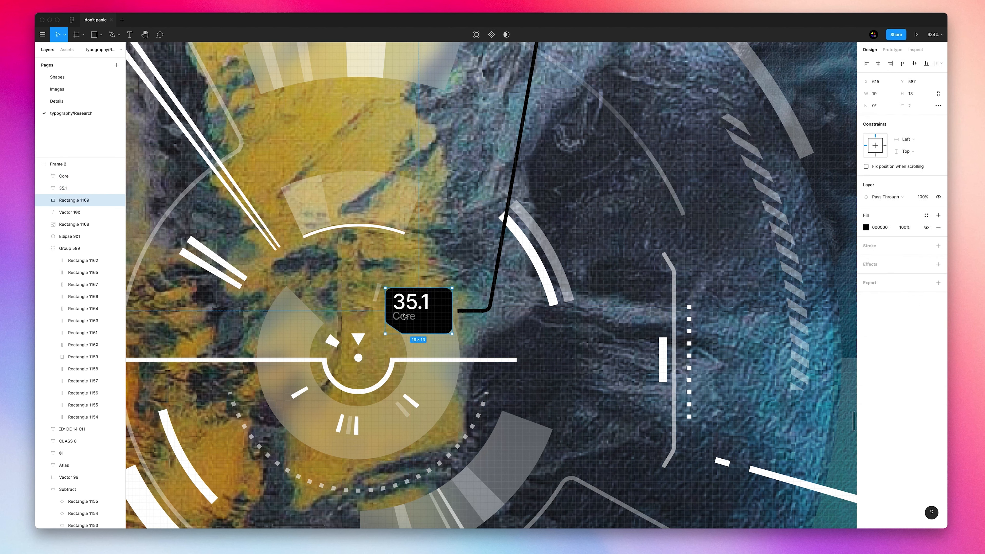
key(super+d)
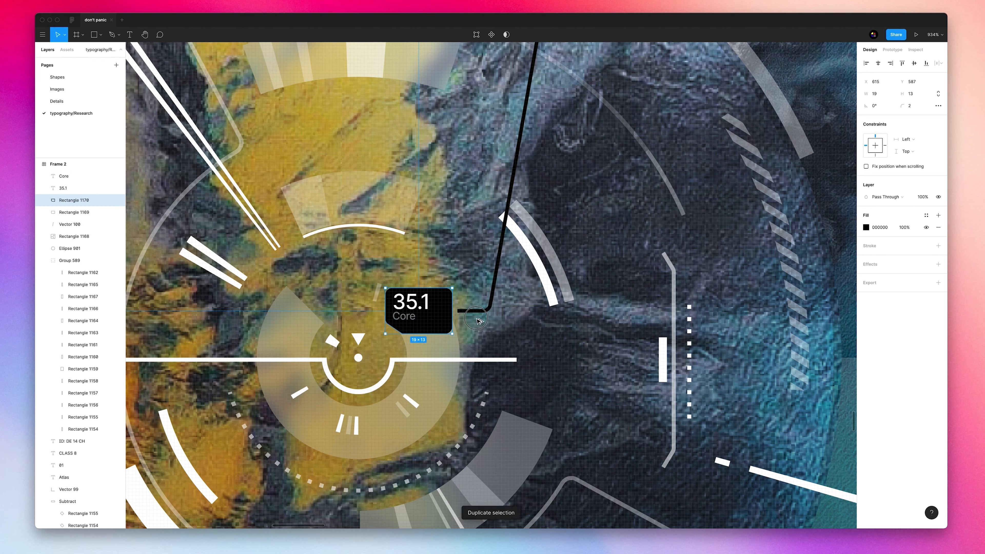
drag(441, 315, 476, 318)
click(67, 212)
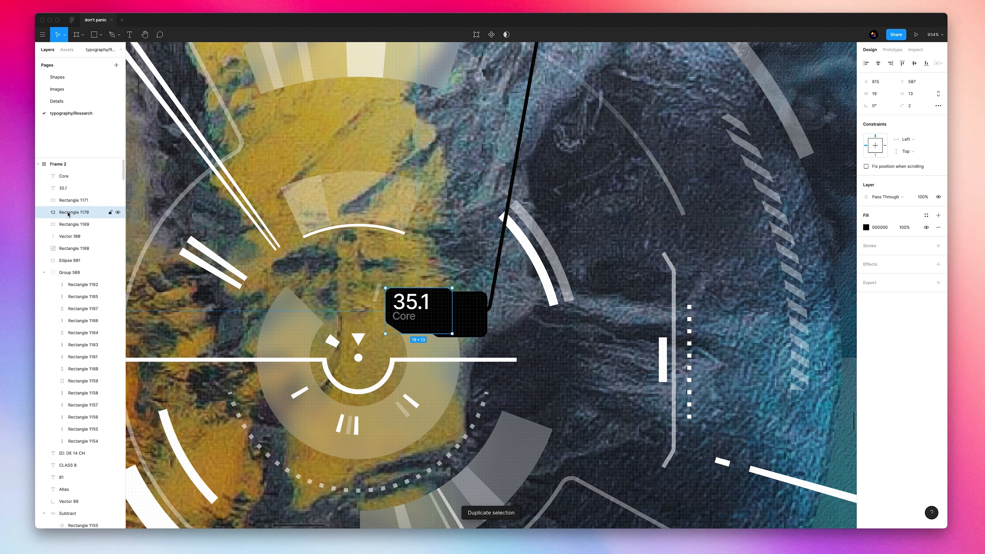
key(Delete)
click(472, 318)
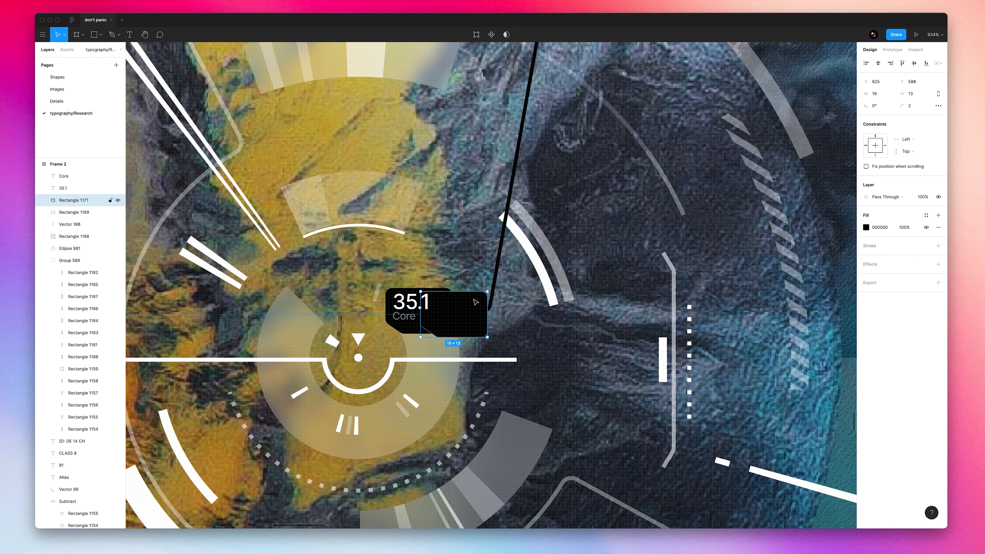
key(Delete)
Move the 35.1 and Core texts together slightly right and down on the label, to X 618.
click(405, 301)
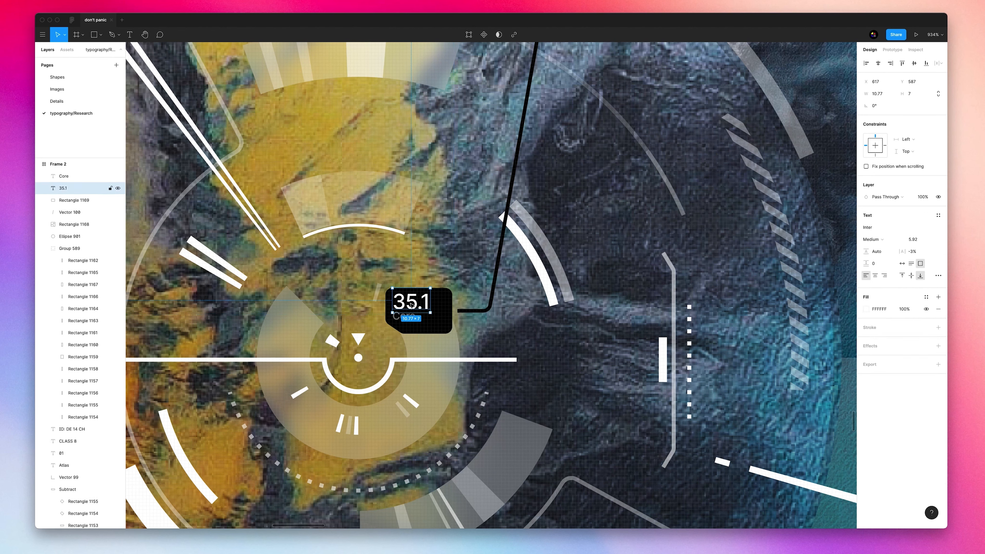
shift+click(409, 320)
drag(407, 320, 408, 321)
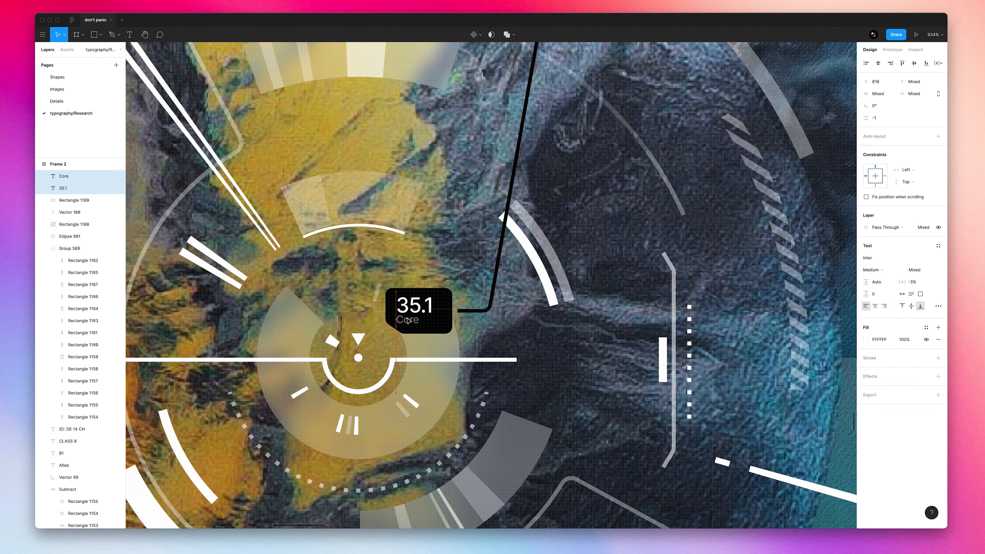
Cut a notch into the small label's right edge by subtracting a duplicate of its rectangle rotated to 135°.
click(443, 298)
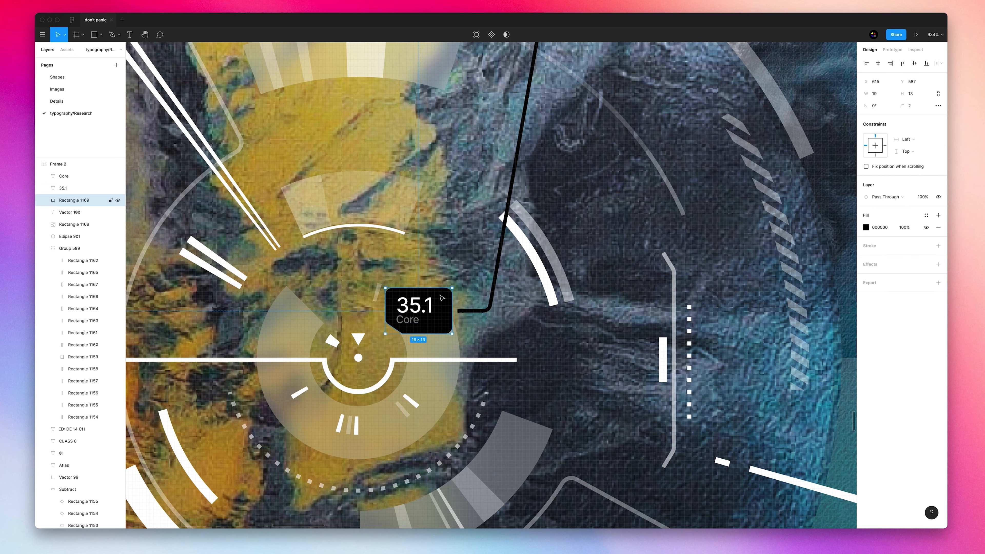
key(super+d)
drag(443, 302, 511, 323)
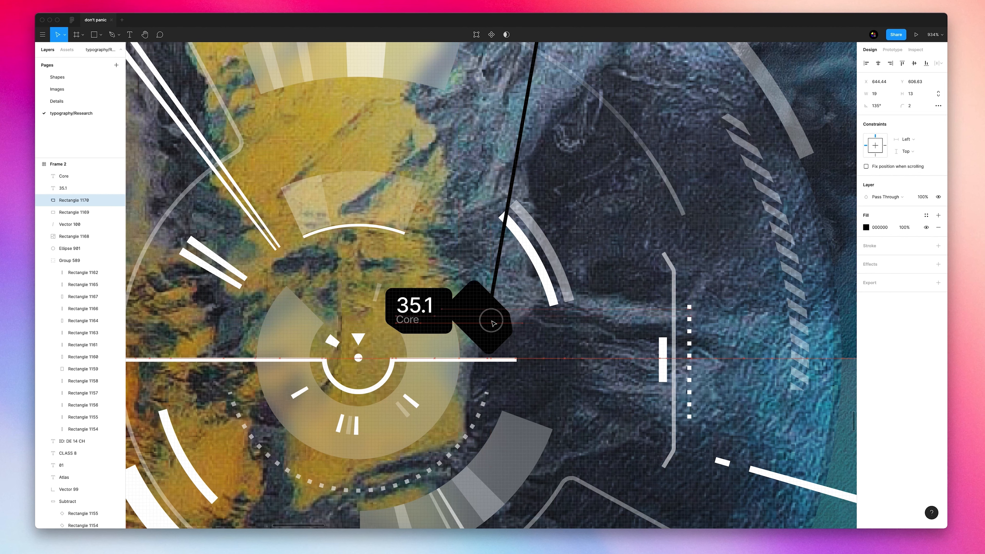
shift+click(439, 327)
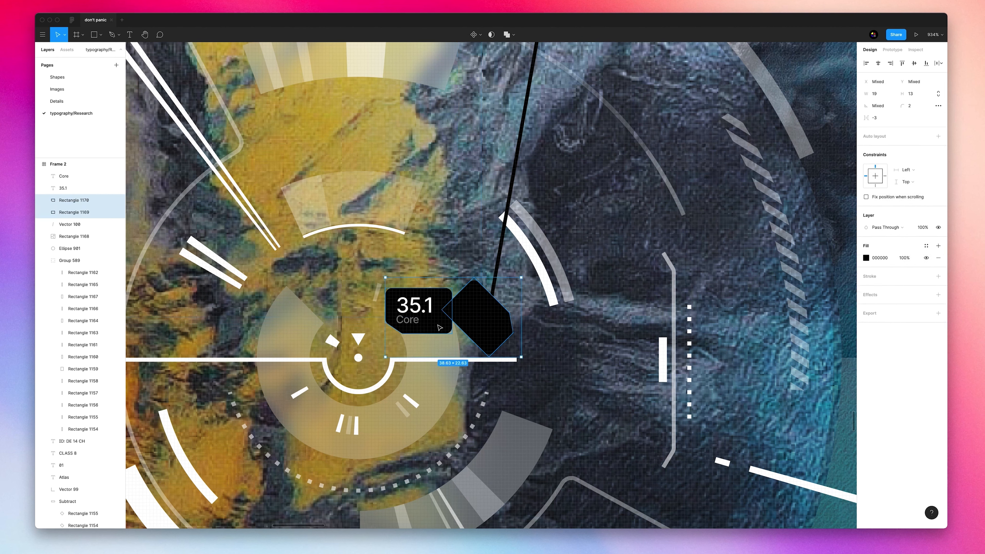
click(516, 34)
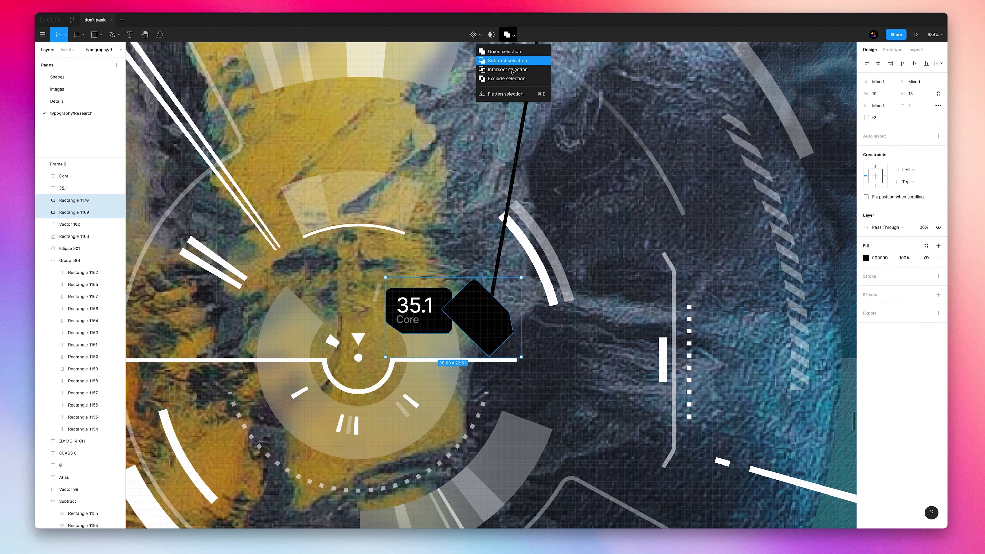
click(508, 60)
Shrink the notch's cutting rectangle to about 16.54 × 11.31 and nudge it 2 px left into the label.
double_click(488, 326)
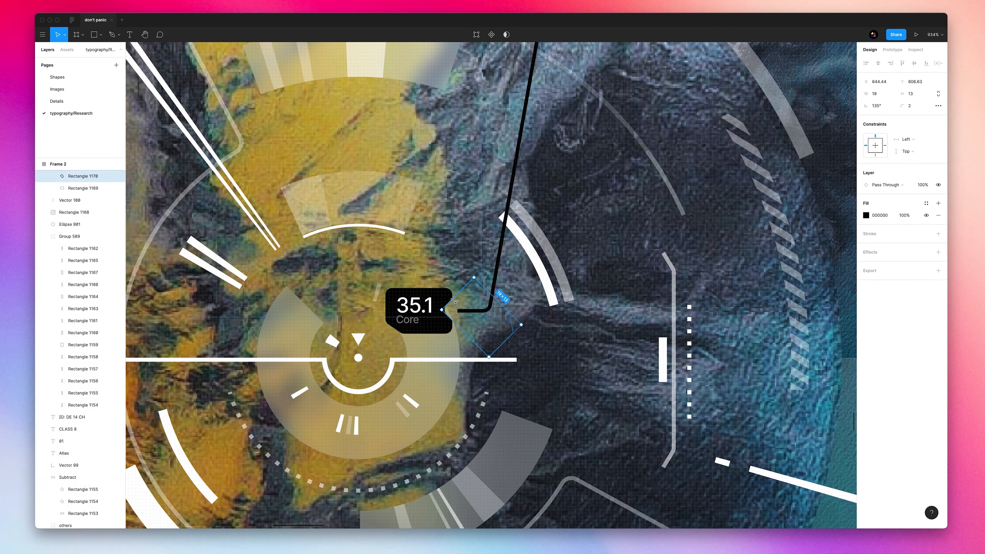
drag(475, 282, 476, 283)
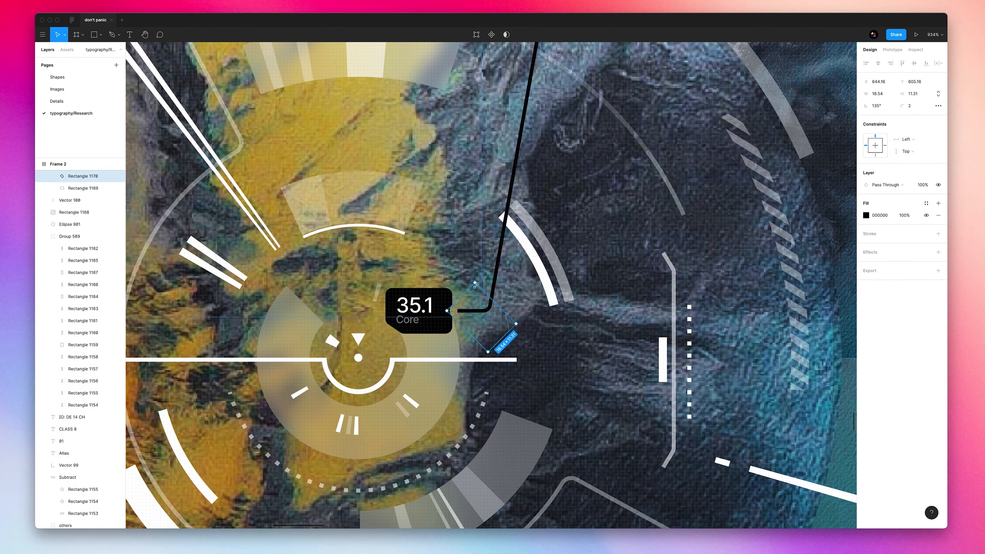
key(Left)
key(Left)
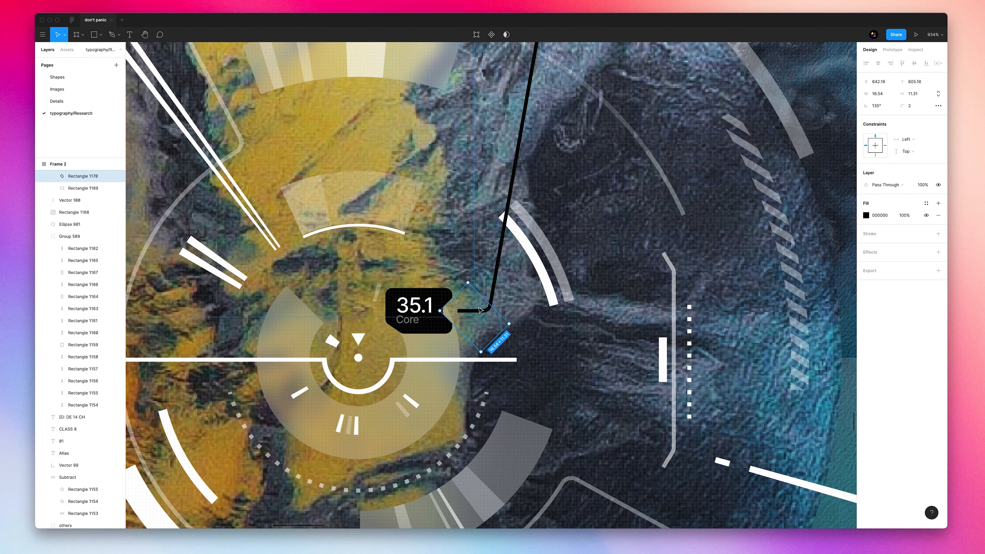
scroll(81, 190, up, 2)
click(67, 212)
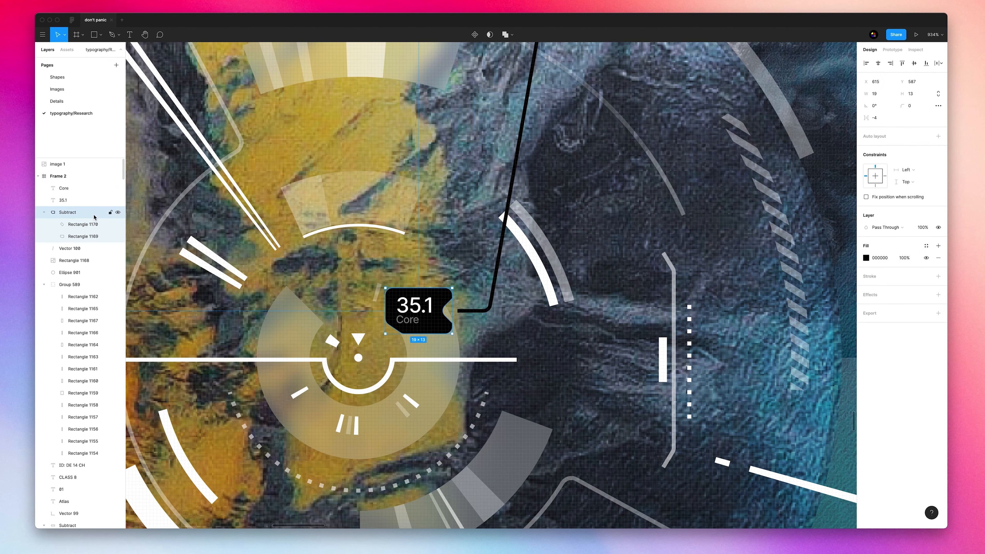
Draw a 3 × 3 circle at the lower end of the black connector line, beside the small label's notch.
click(484, 310)
scroll(484, 311, up, 5)
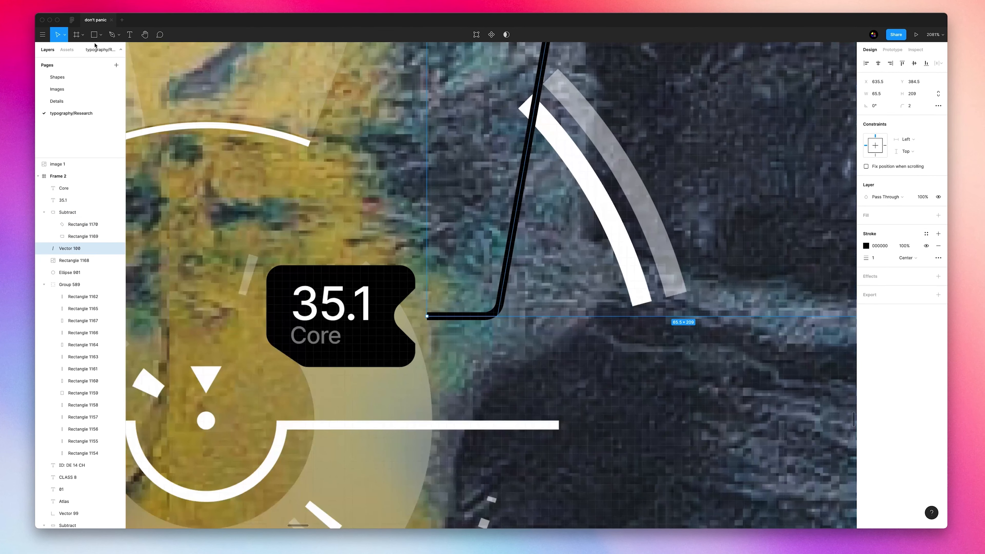
click(101, 35)
click(91, 78)
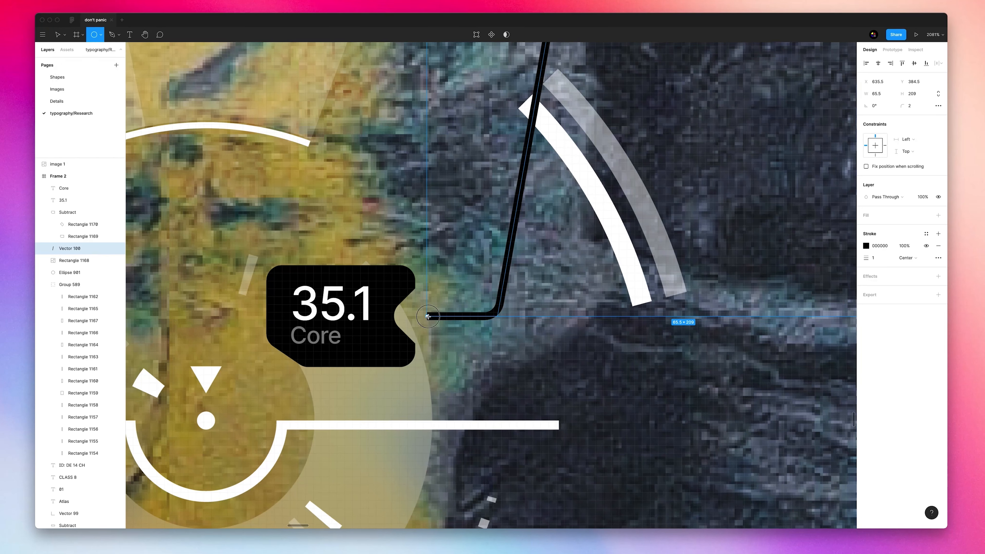
mouse_move(431, 312)
mouse_down()
mouse_move(446, 327)
mouse_move(425, 313)
mouse_move(431, 305)
mouse_up()
key(Down)
key(Up)
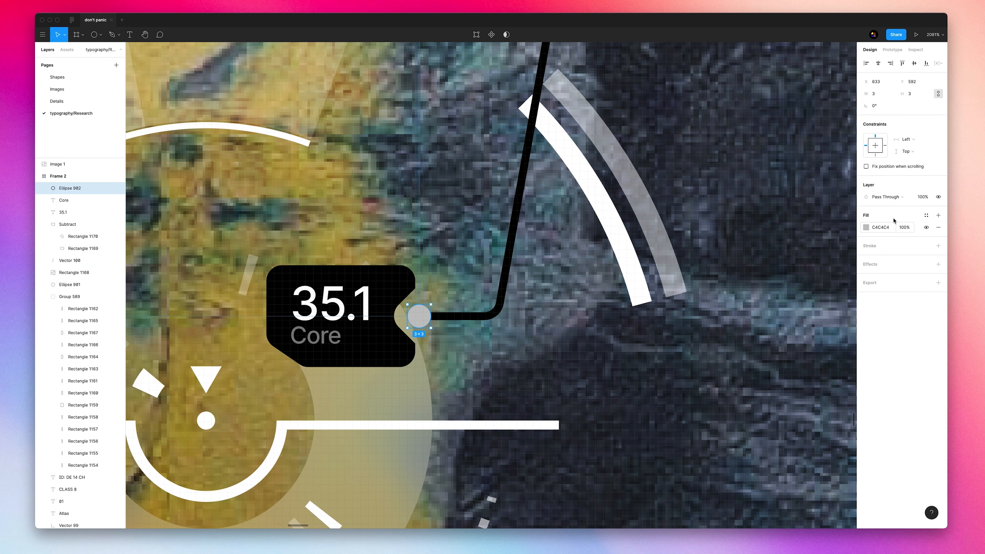
Fill the circle at the line's lower end with black (000000).
click(865, 230)
drag(804, 271, 761, 335)
click(586, 305)
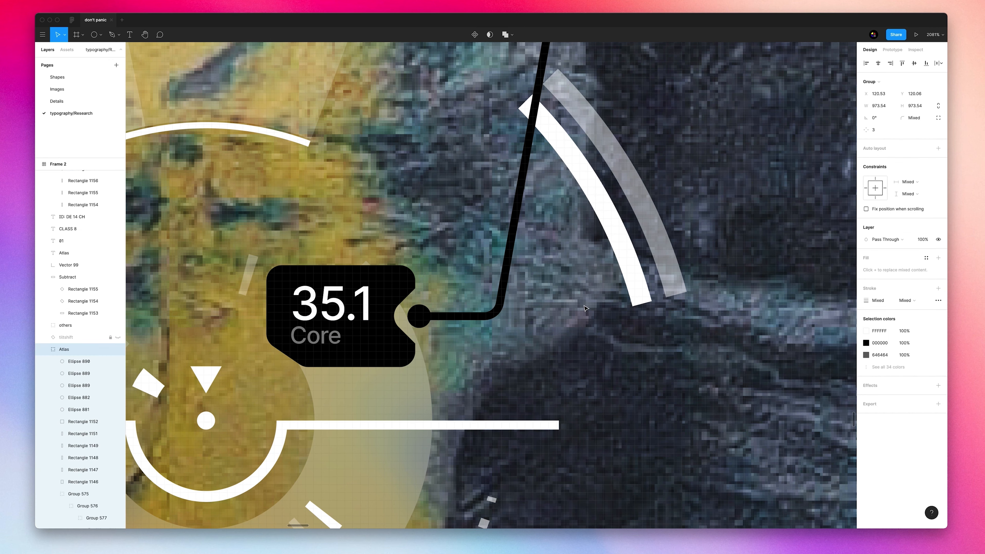
Duplicate the black circle and place the copy at the connector line's upper end, in the Atlas label's notch.
key(shift+0)
click(680, 291)
scroll(515, 208, up, 5)
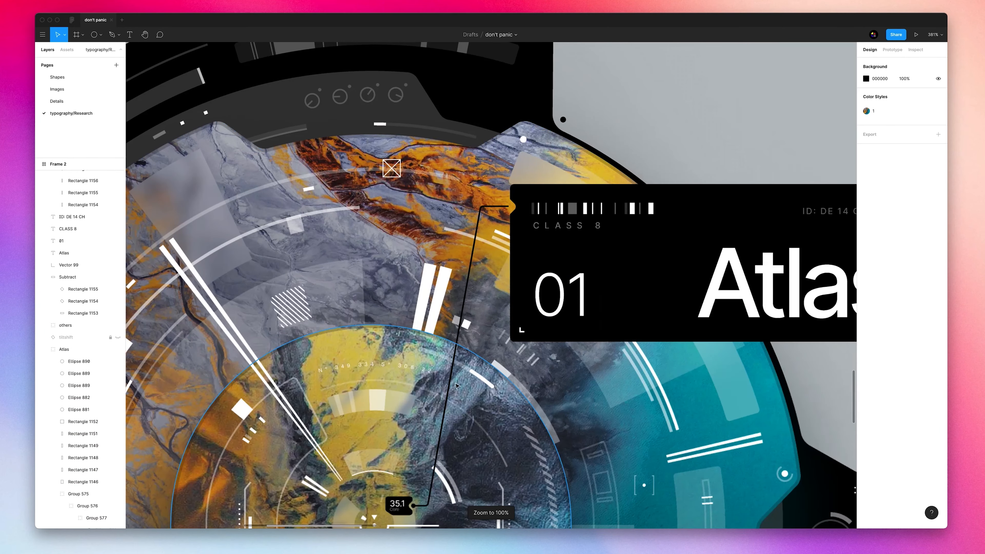
click(413, 505)
scroll(413, 504, up, 10)
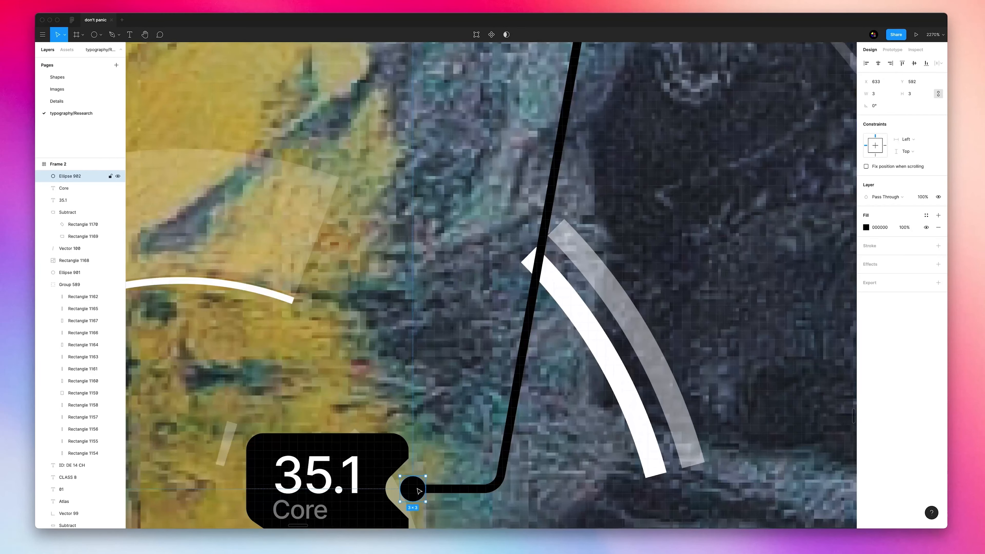
key(super+d)
scroll(418, 491, down, 5)
drag(418, 491, 482, 147)
scroll(482, 147, up, 4)
scroll(481, 154, up, 2)
Enlarge the circle at the line's upper end, centre it on the Atlas label's edge and align the line's upper segment with it.
click(464, 159)
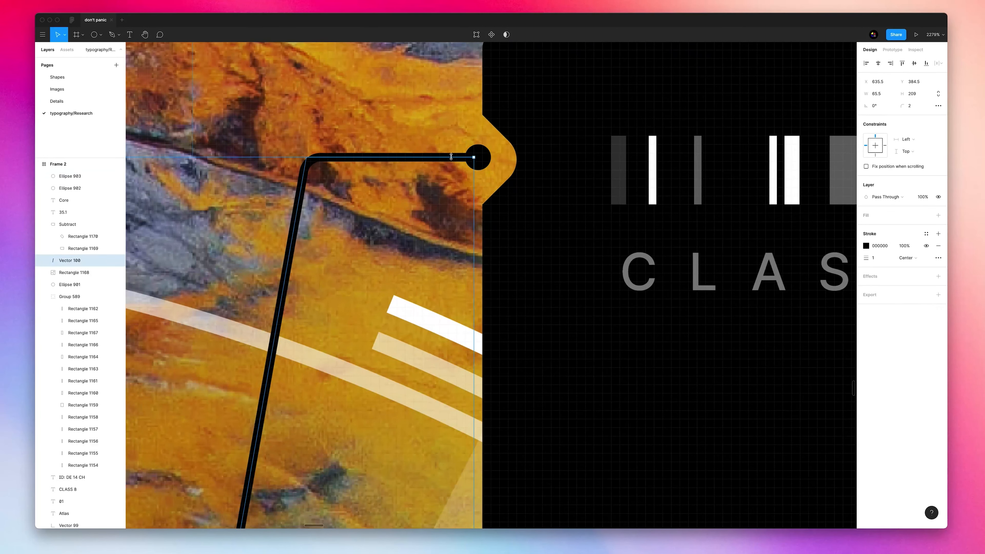
drag(452, 158, 505, 131)
click(480, 157)
click(437, 160)
click(481, 154)
Nudge the rotated rectangle that cuts the Atlas label's notch up 1 px to centre the notch on the circle.
click(516, 160)
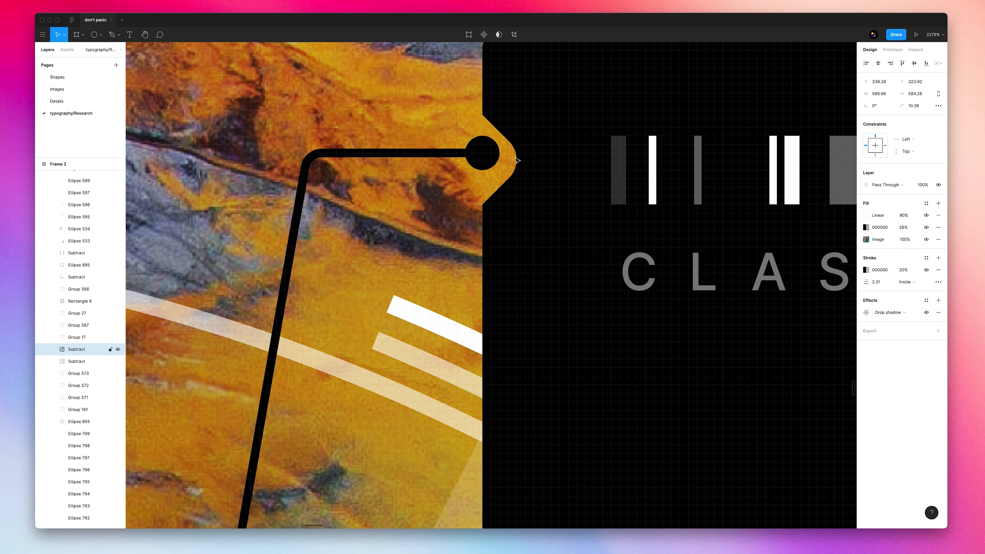
click(517, 163)
key(Up)
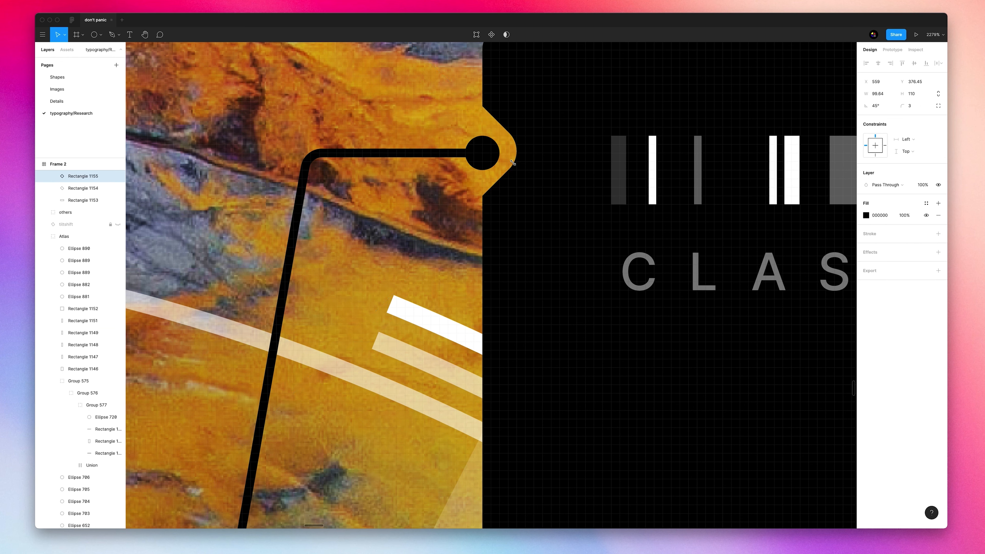
key(shift+1)
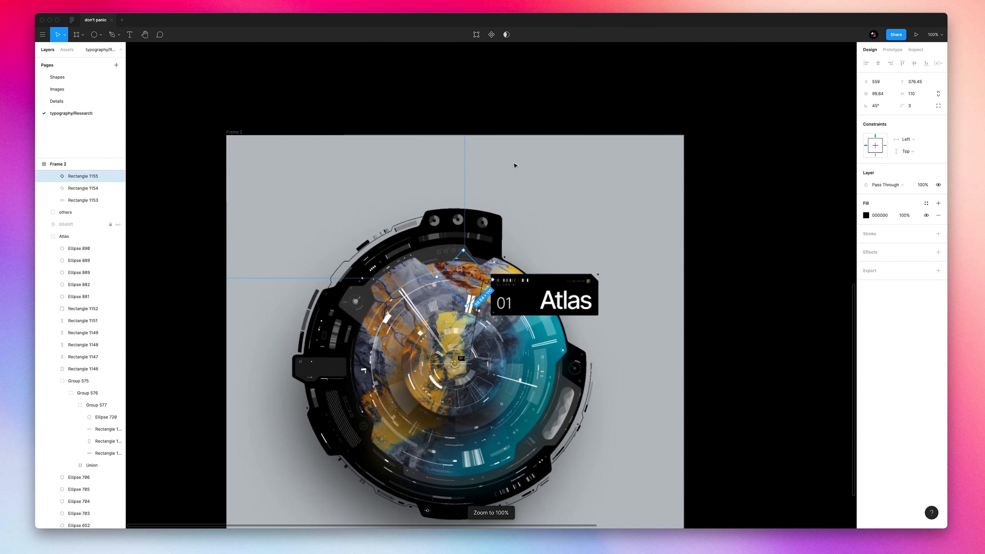
key(Escape)
key(shift+0)
scroll(471, 224, up, 10)
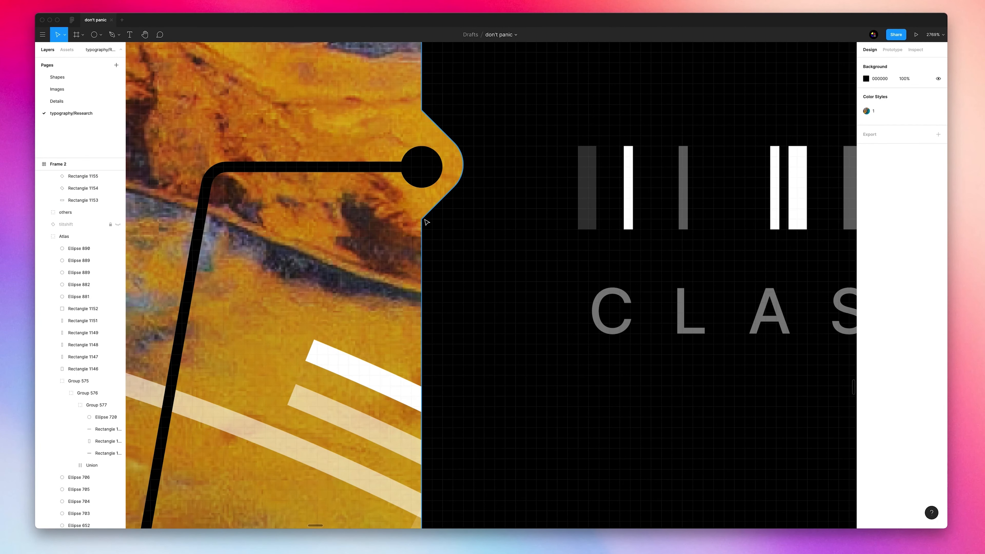
Round the two outer vertices of the Atlas label's notch with a corner radius of 4.
scroll(428, 222, down, 1)
click(452, 227)
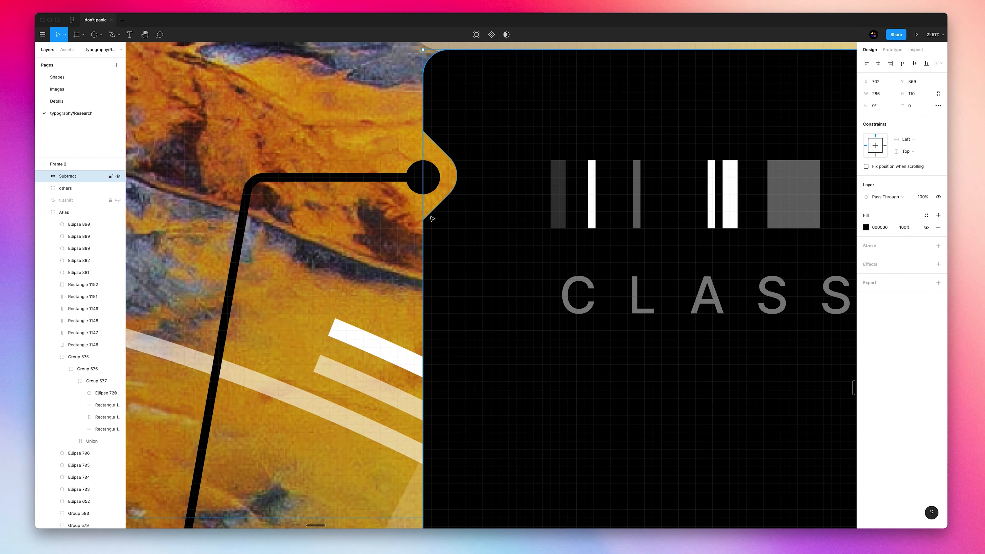
double_click(433, 230)
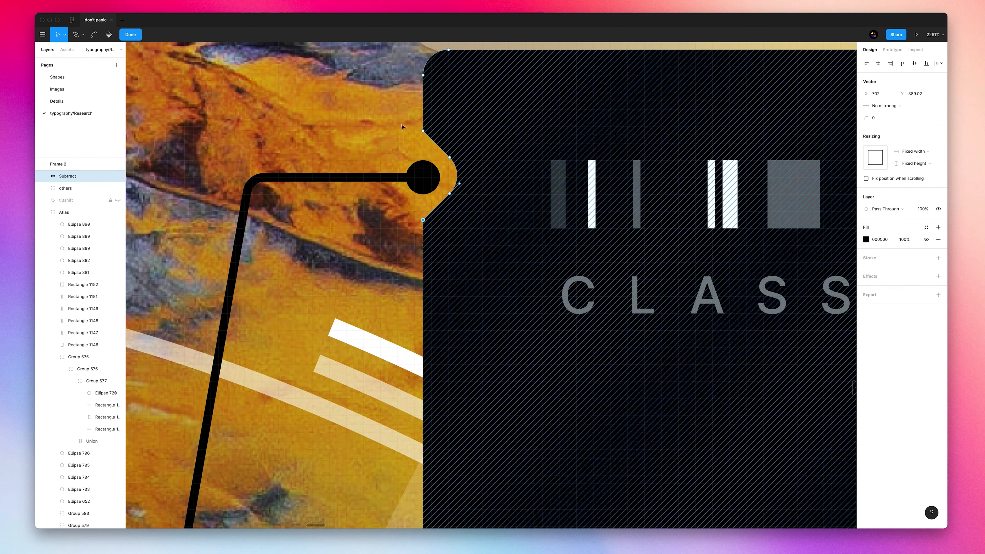
click(878, 119)
text(4)
key(Return)
click(398, 163)
key(Escape)
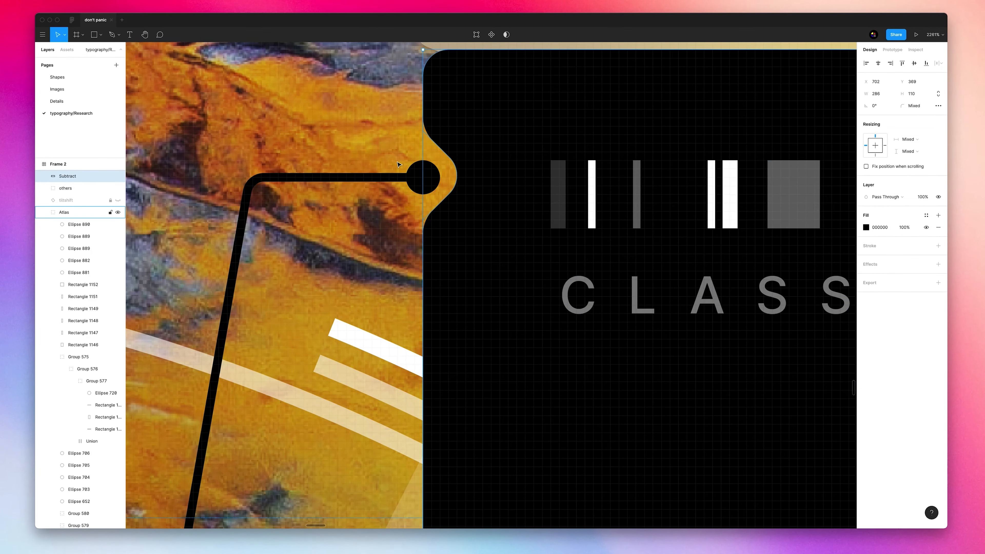
Round the lower vertex of the Atlas label's cut upper-right corner with a corner radius of 3.
scroll(397, 163, down, 10)
click(378, 158)
scroll(403, 184, down, 9)
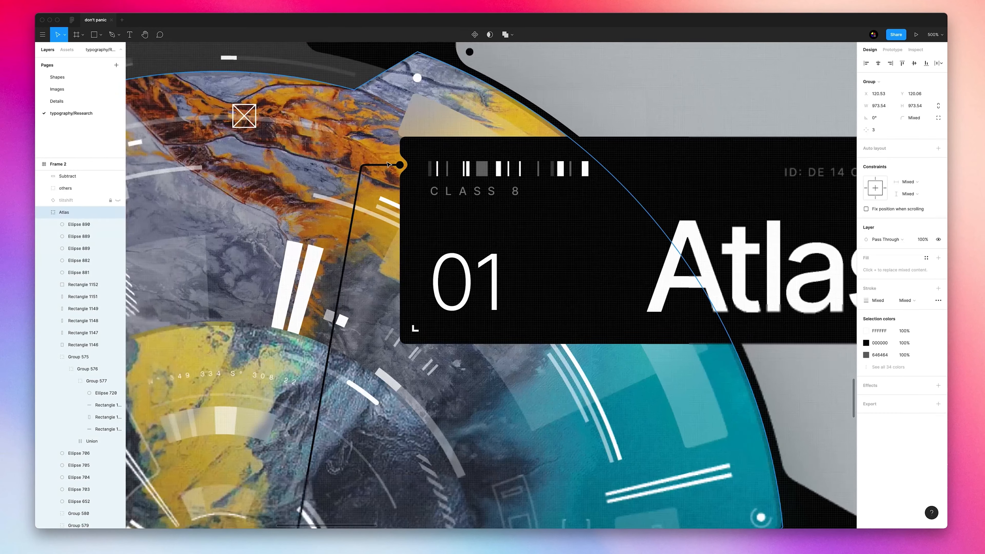
scroll(566, 253, right, 6)
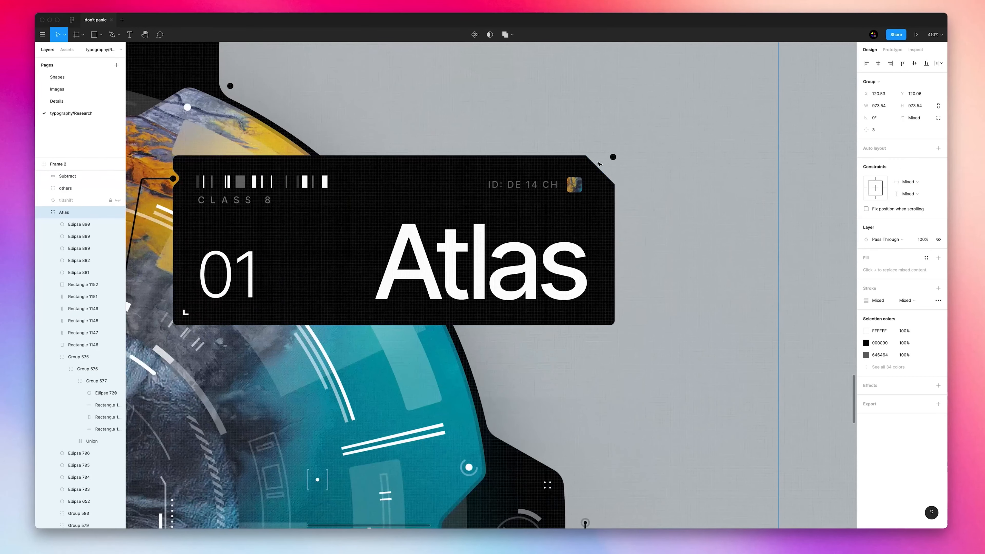
click(593, 200)
scroll(593, 200, up, 5)
key(Return)
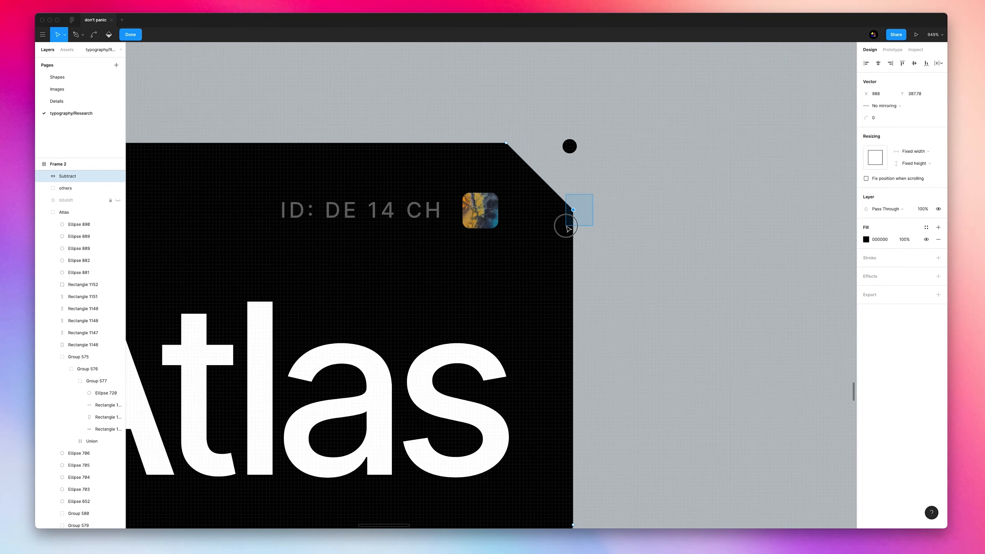
text(3)
key(Return)
key(Escape)
click(651, 208)
scroll(627, 209, down, 10)
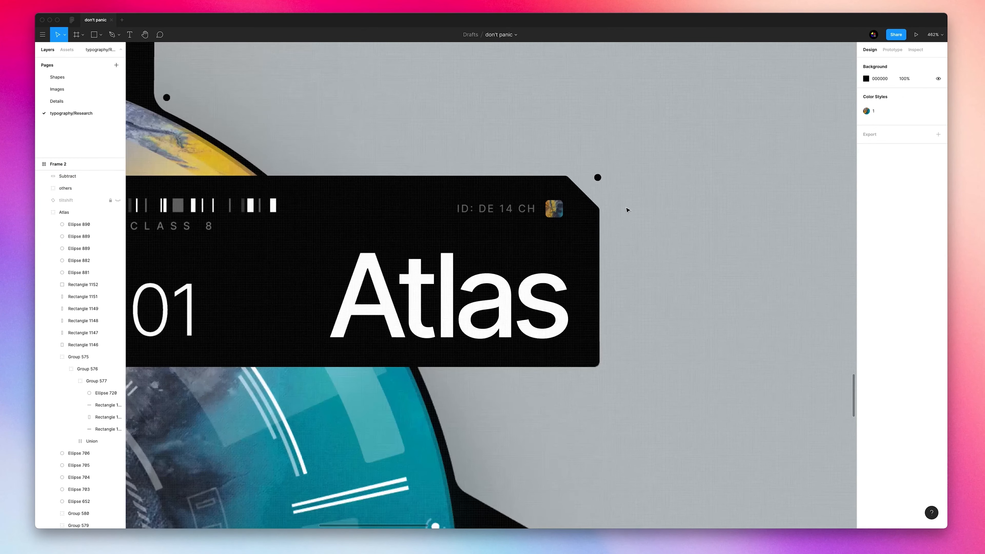
Round the two outer vertices of the 35.1 Core label's notch with a corner radius of 2.
scroll(626, 209, down, 3)
scroll(440, 273, up, 5)
scroll(465, 252, down, 2)
scroll(468, 251, up, 8)
click(468, 251)
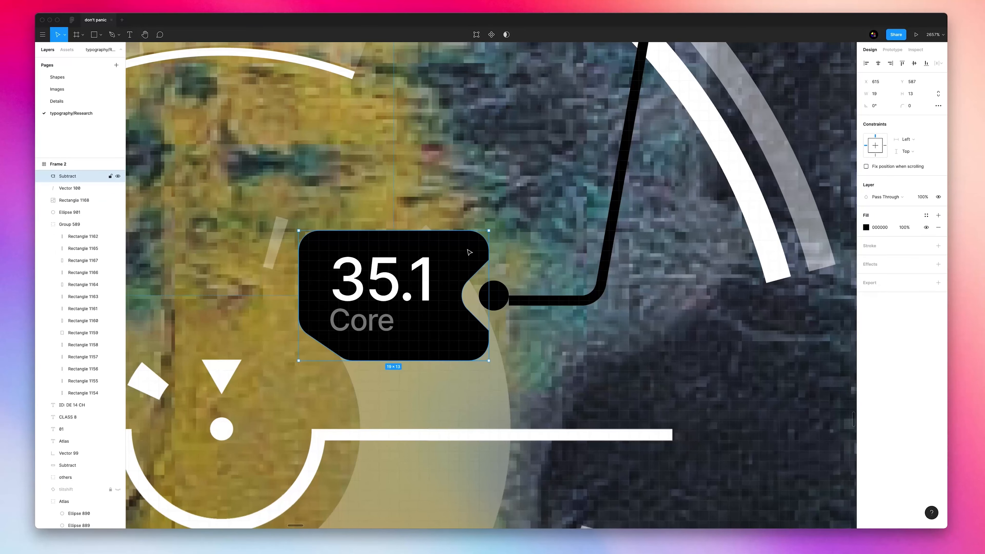
double_click(481, 259)
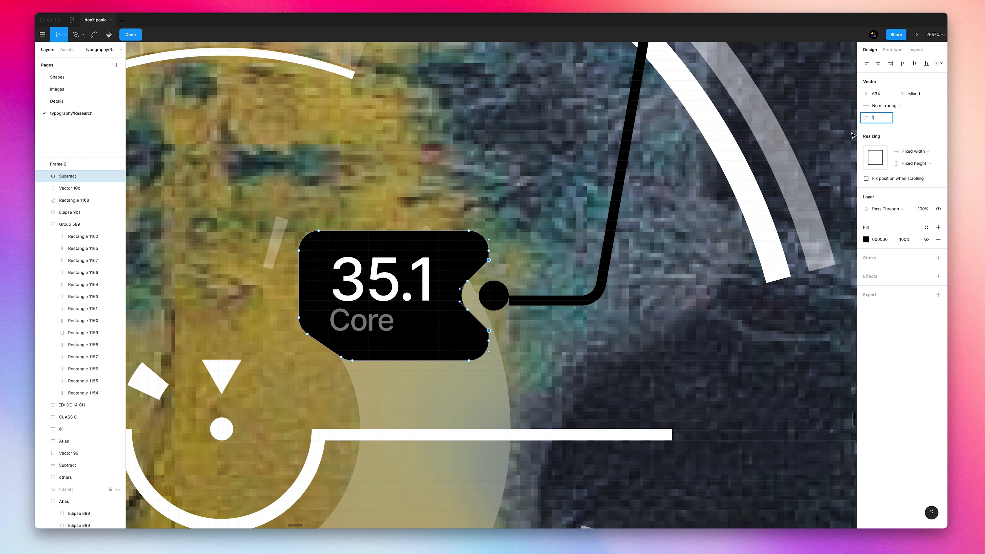
key(shift+0)
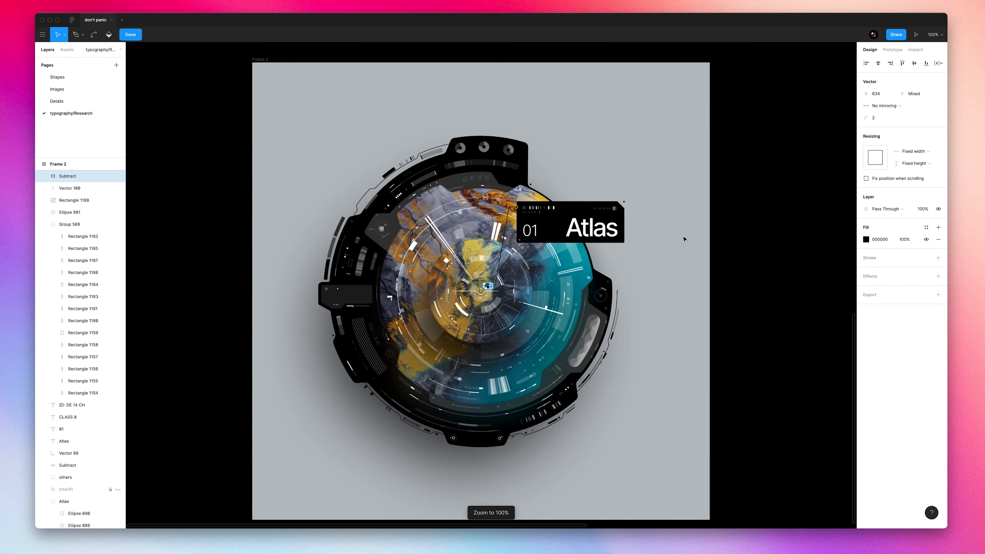
key(Escape)
key(Escape)
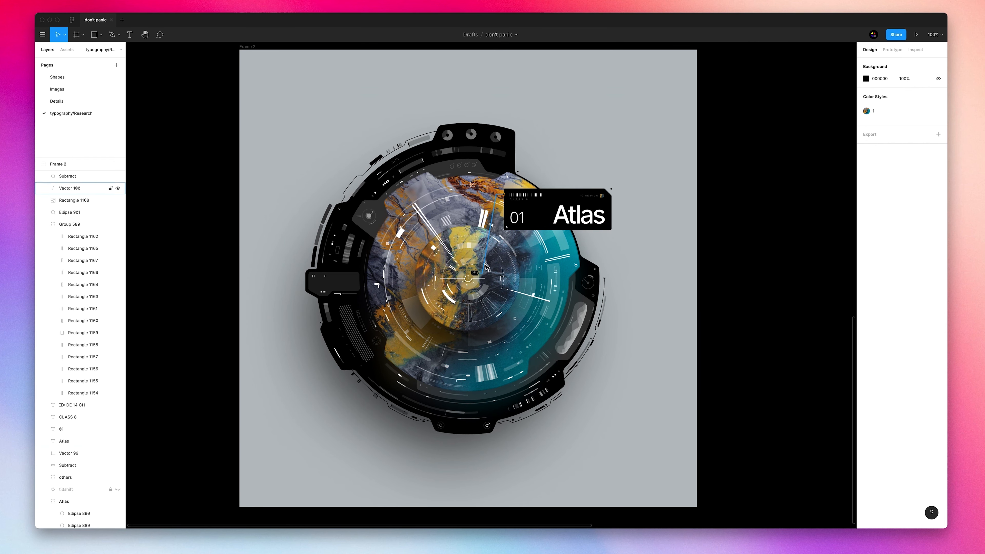
Examine the small yellow BLOKK Neue sample text in the font list and return to the Atlas label.
scroll(615, 282, up, 10)
scroll(614, 283, up, 8)
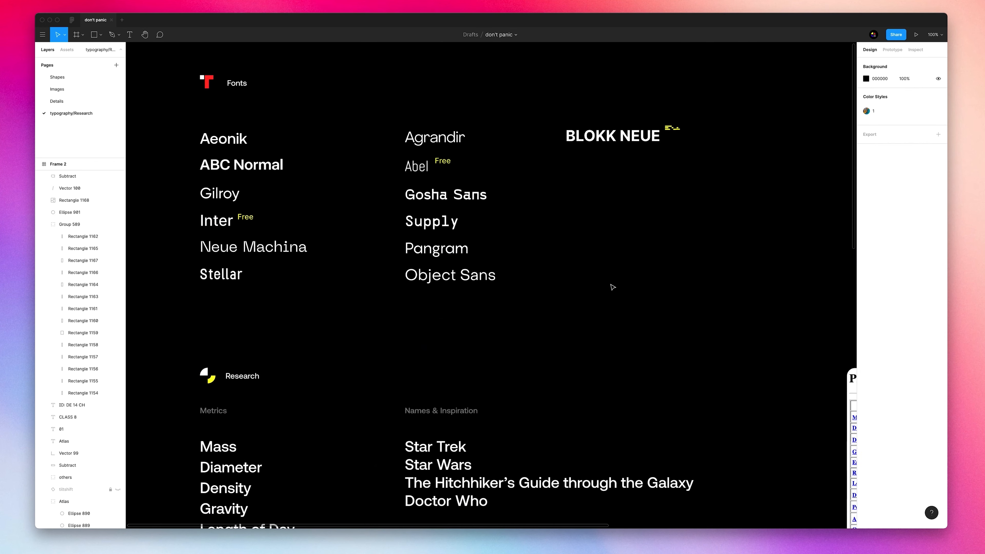
scroll(693, 227, right, 3)
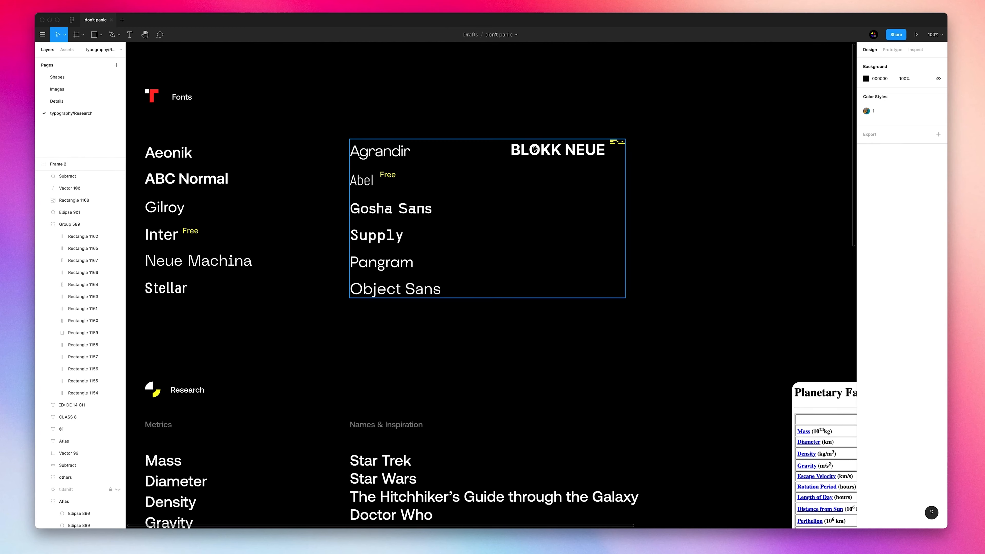
super+click(617, 143)
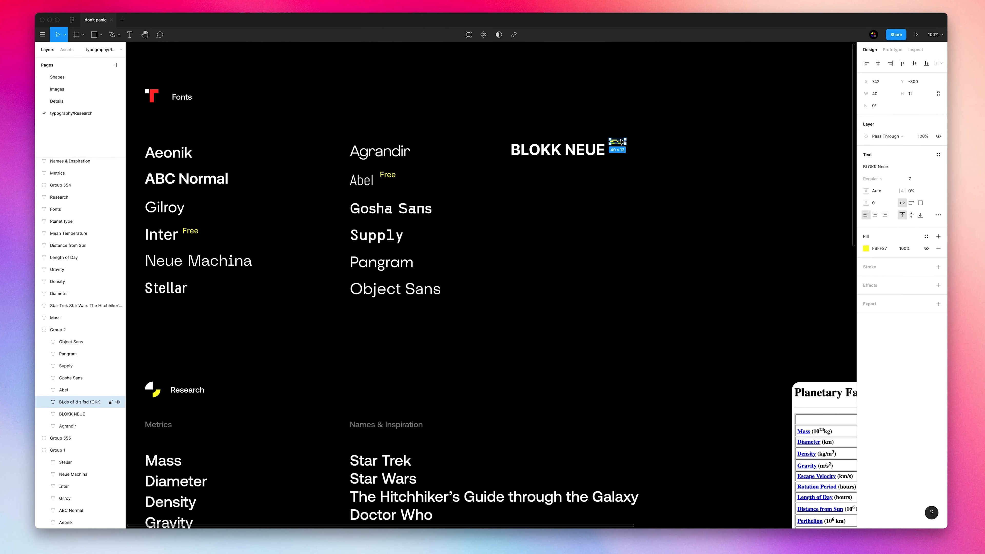
scroll(498, 296, down, 5)
drag(407, 490, 505, 159)
scroll(562, 304, up, 15)
scroll(564, 305, down, 5)
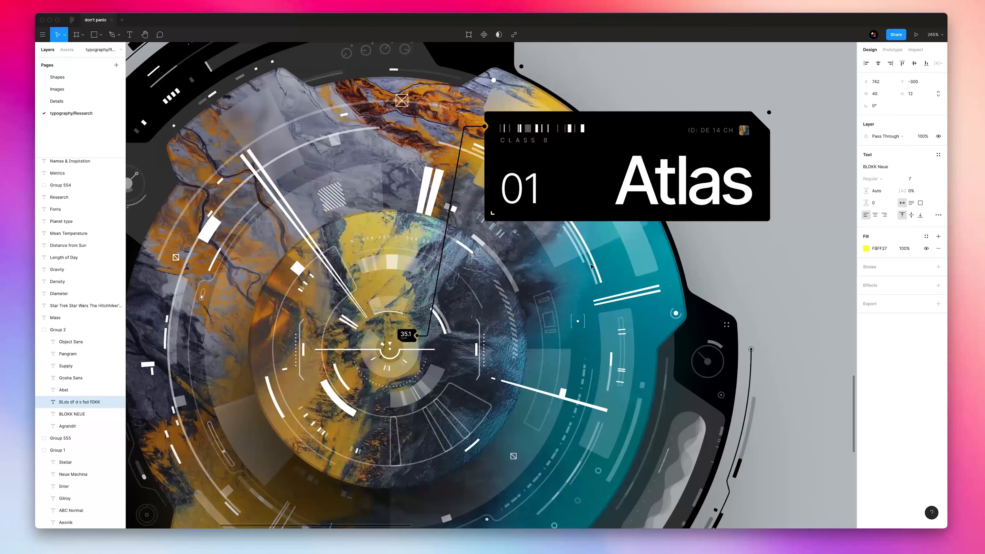
drag(586, 222, 504, 239)
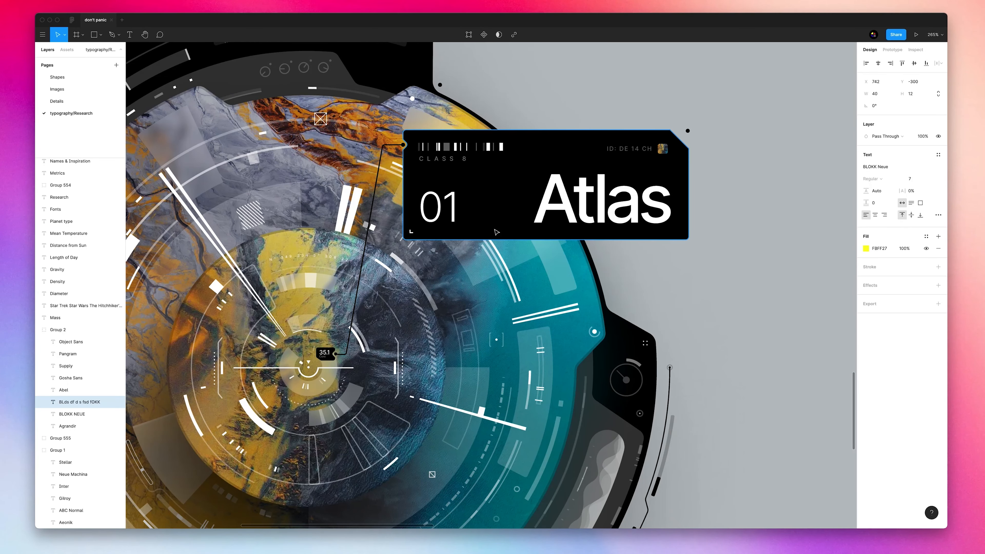
Draw a 190 × 20 rectangle just below the Atlas label's left part and nudge it up 1 px.
key(r)
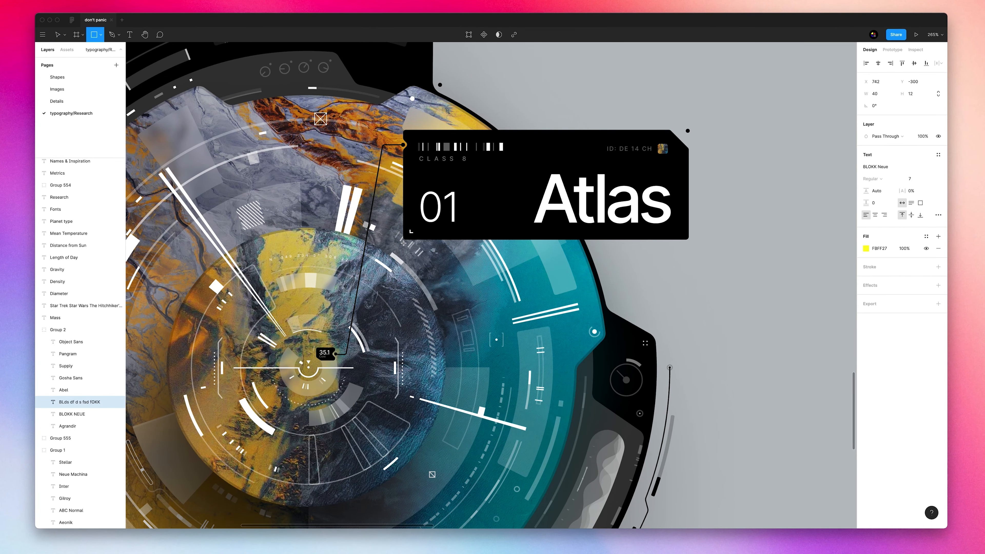
drag(508, 267, 508, 266)
drag(570, 265, 594, 264)
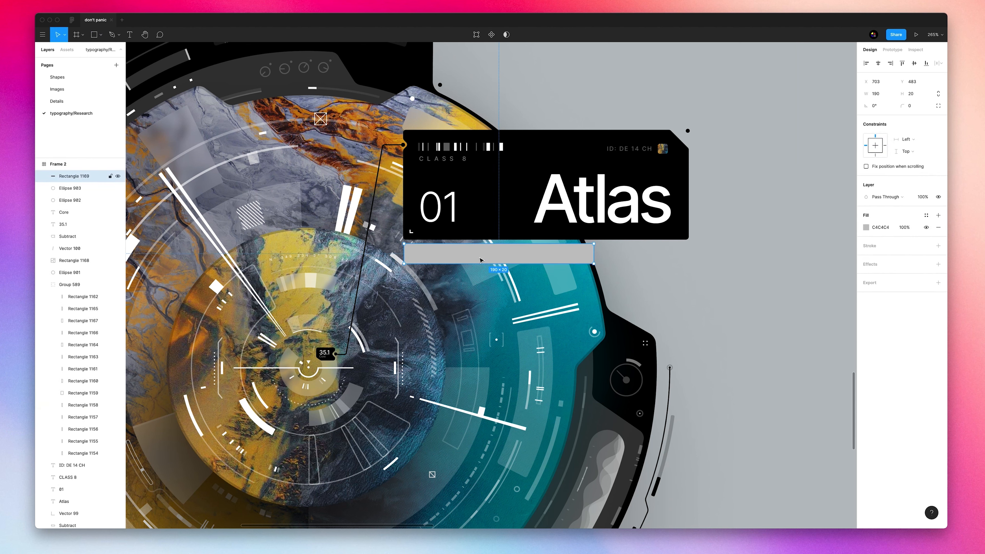
scroll(476, 258, up, 5)
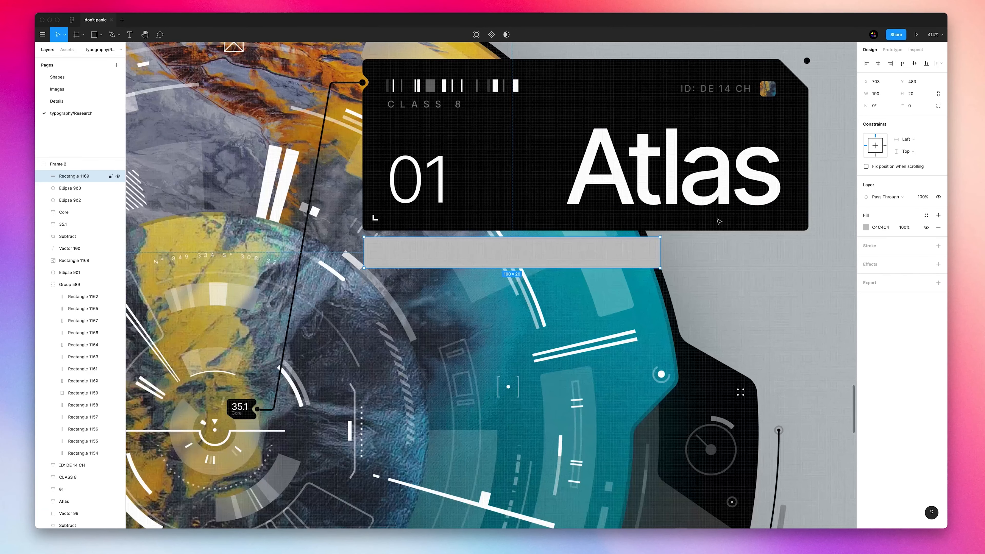
key(Up)
Fill the new rectangle with black (000000) and set its corner radius to 2.
click(866, 230)
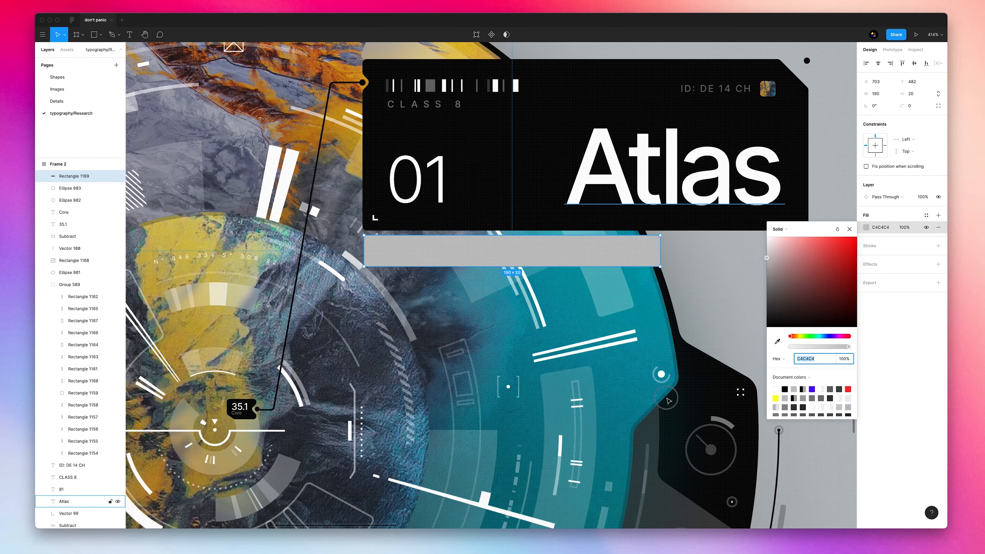
text(0)
key(Return)
click(925, 107)
text(1)
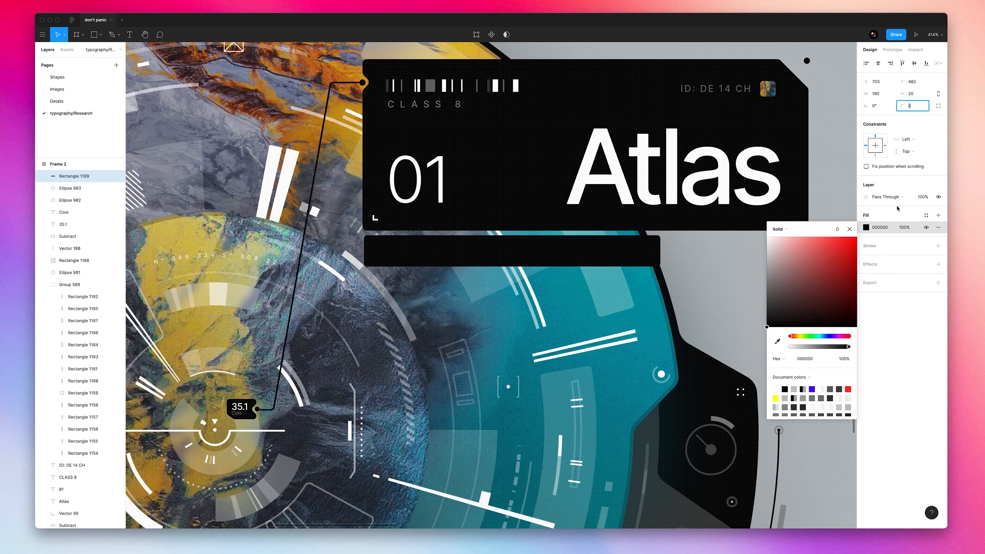
click(849, 229)
Align the black bar with the Atlas label's left edge, 1 px below the label, and set its height to 18.
drag(429, 249, 412, 245)
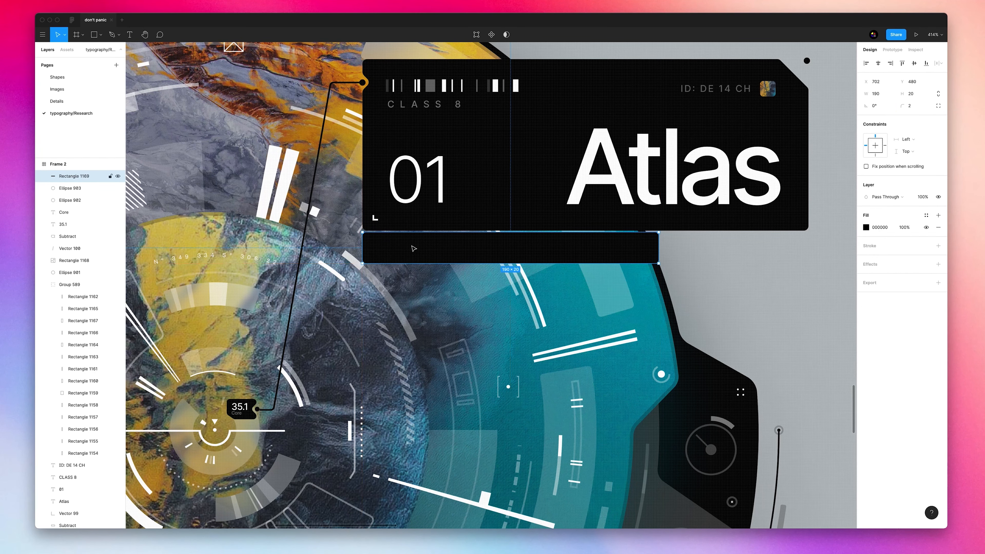
scroll(430, 231, up, 10)
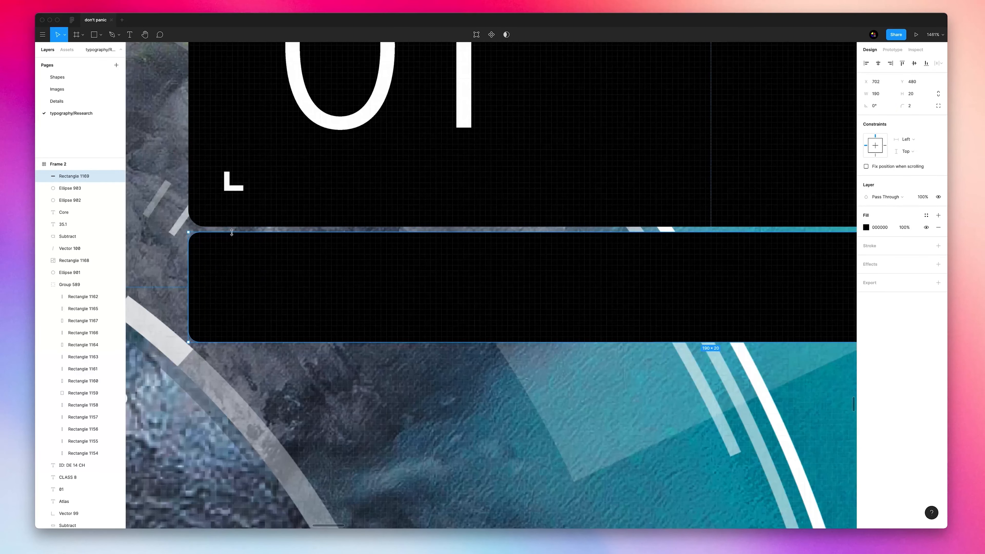
scroll(231, 232, down, 5)
scroll(222, 228, up, 15)
scroll(336, 271, down, 5)
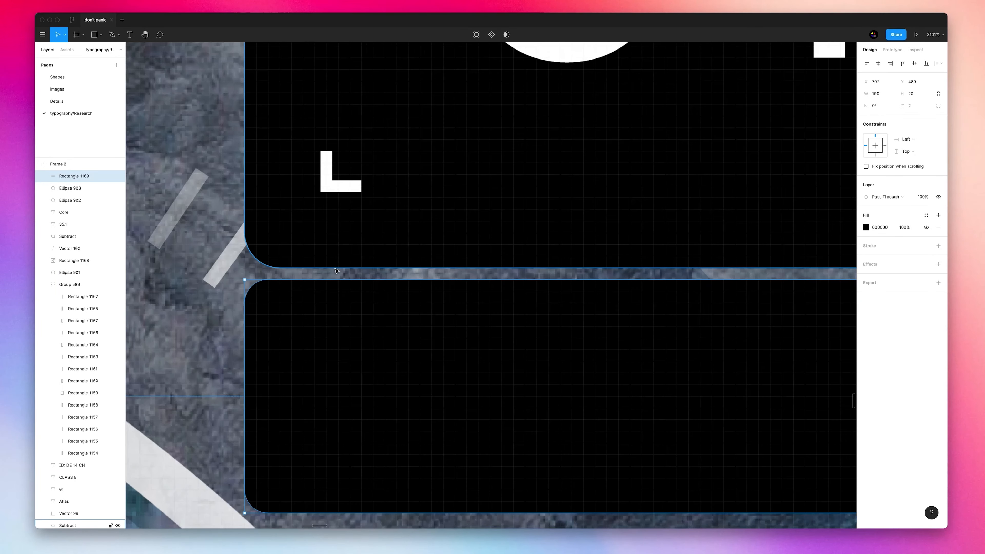
scroll(336, 271, down, 15)
scroll(414, 294, up, 1)
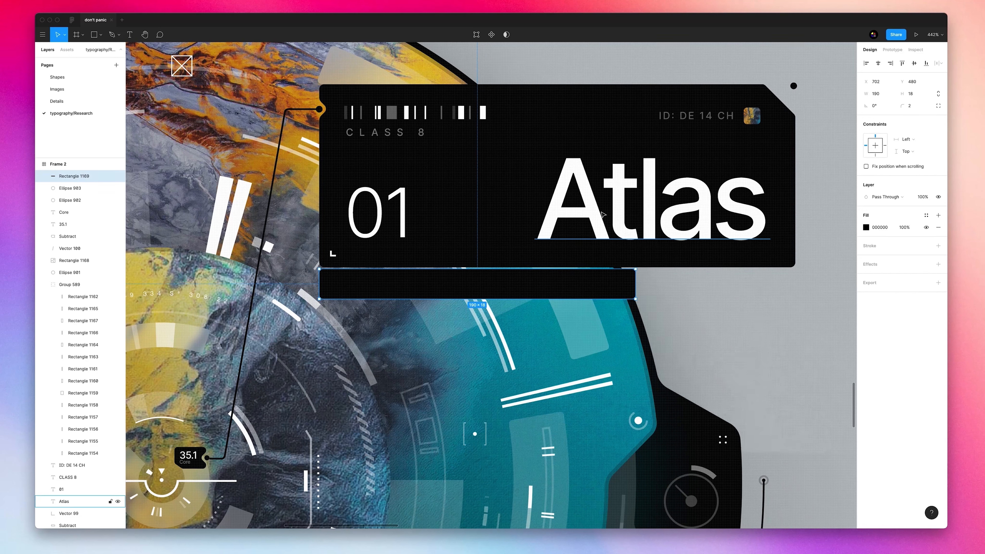
Duplicate the Atlas title text over the black bar and change the copy to "Hydroghen".
click(426, 270)
drag(426, 269, 402, 280)
key(Return)
text(Hydroghen)
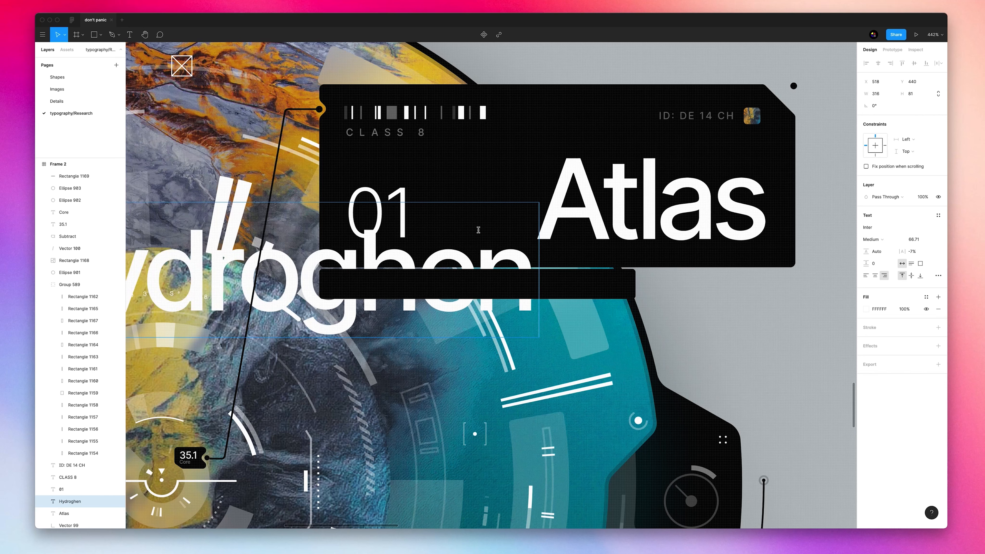
Set the Hydroghen text's font size to 20.
click(582, 233)
click(922, 239)
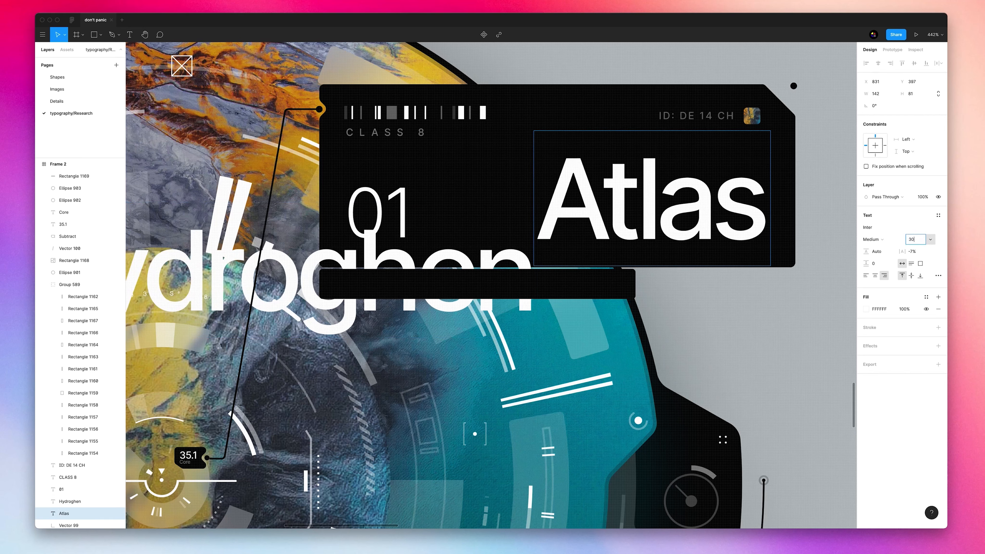
click(360, 285)
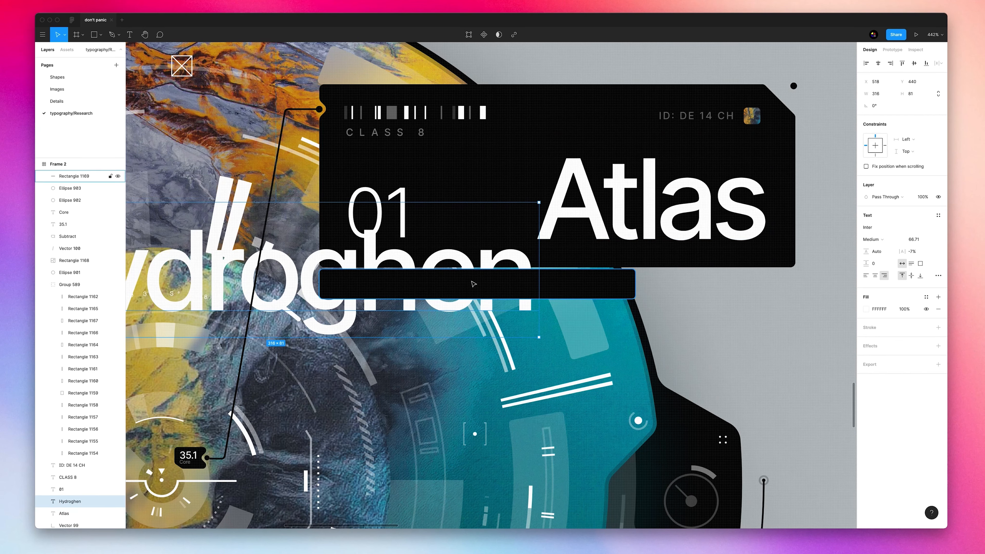
text(20)
key(Return)
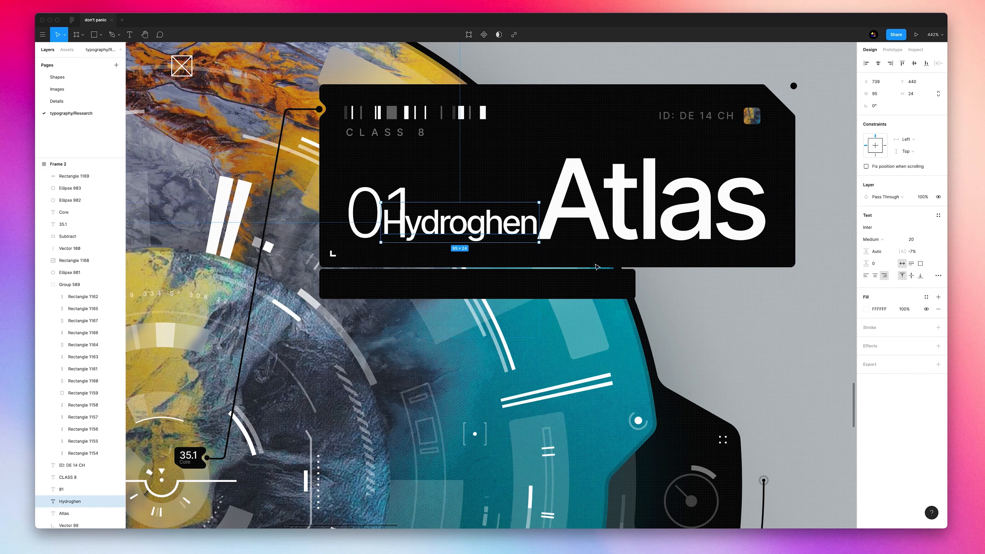
Move the Hydroghen text onto the black bar and place its layer above the bar in Frame 2.
drag(400, 215, 413, 279)
drag(70, 501, 63, 259)
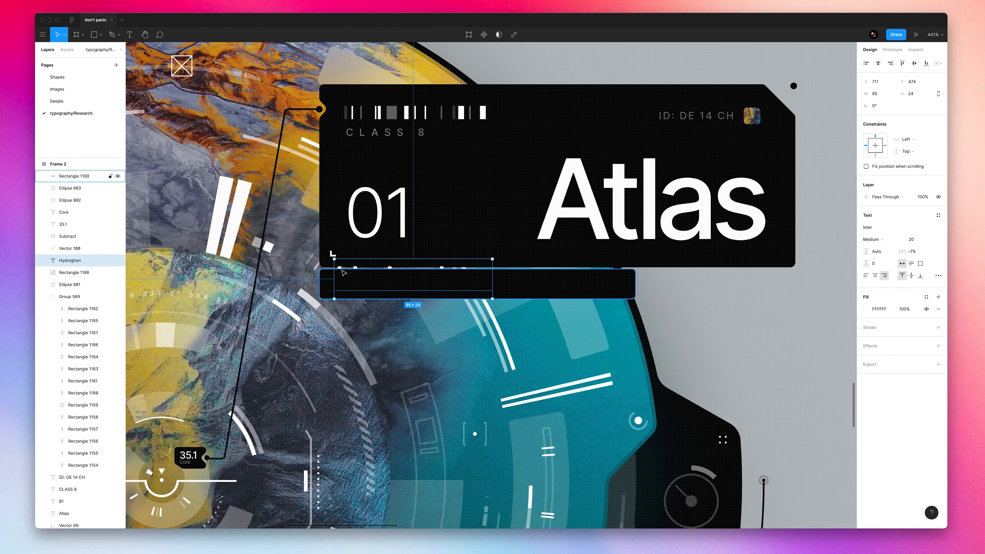
key(super+x)
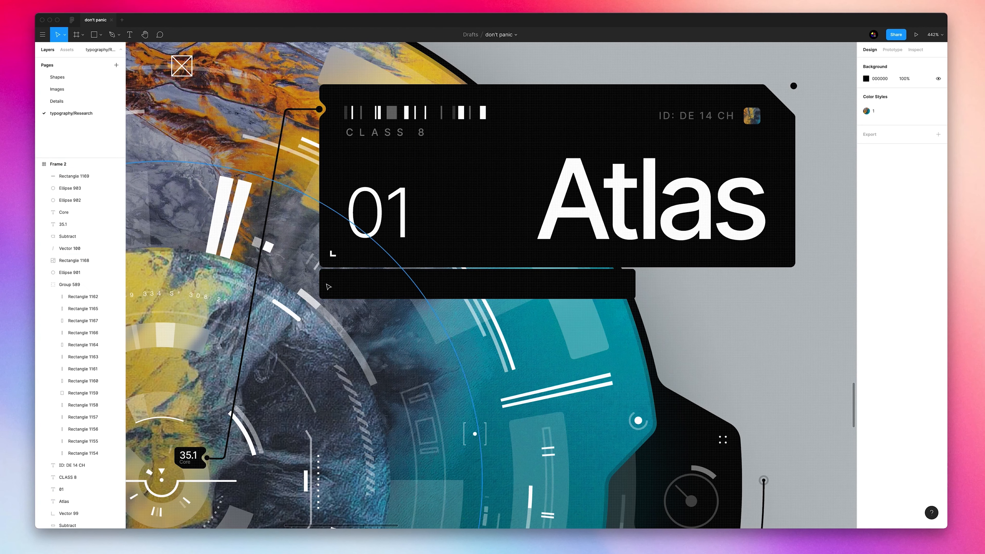
key(super+v)
Change the bar's text to "HYDROGEN" and set its font size to 10.
double_click(386, 279)
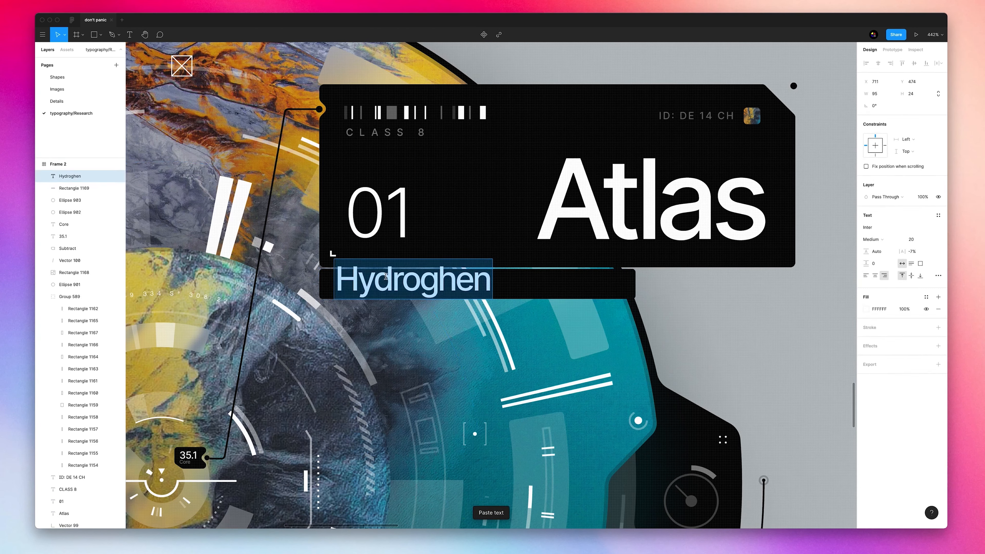
text(HYDROGEN)
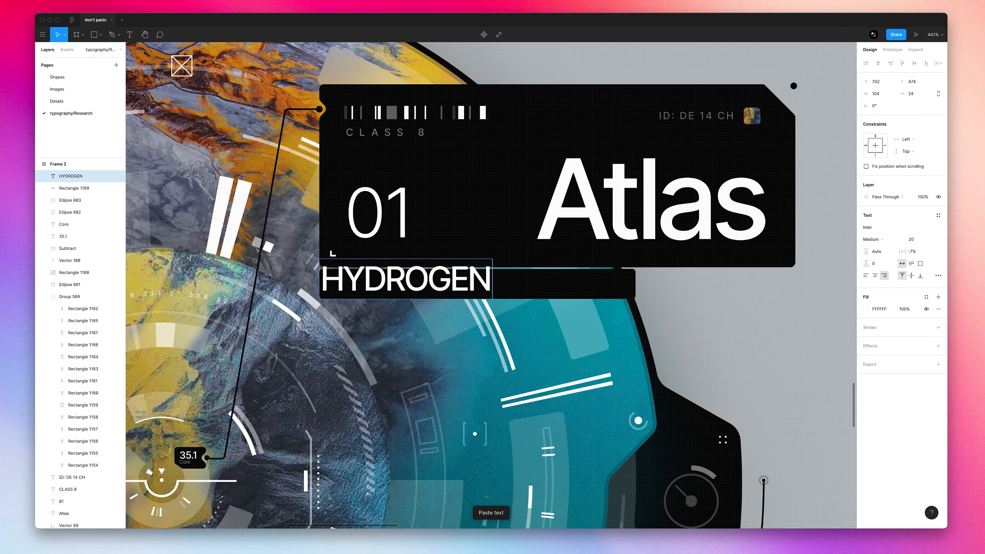
key(Escape)
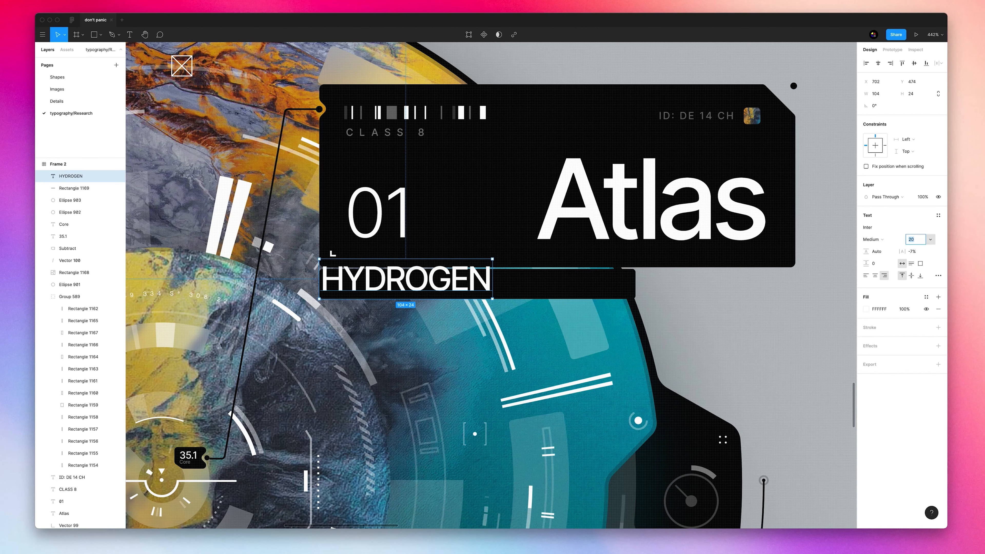
text(10)
key(Return)
Left-align the HYDROGEN text, set its letter spacing to 46.5% and place it at the black bar's left end.
drag(428, 273, 351, 286)
drag(904, 252, 943, 252)
click(866, 275)
drag(285, 291, 352, 292)
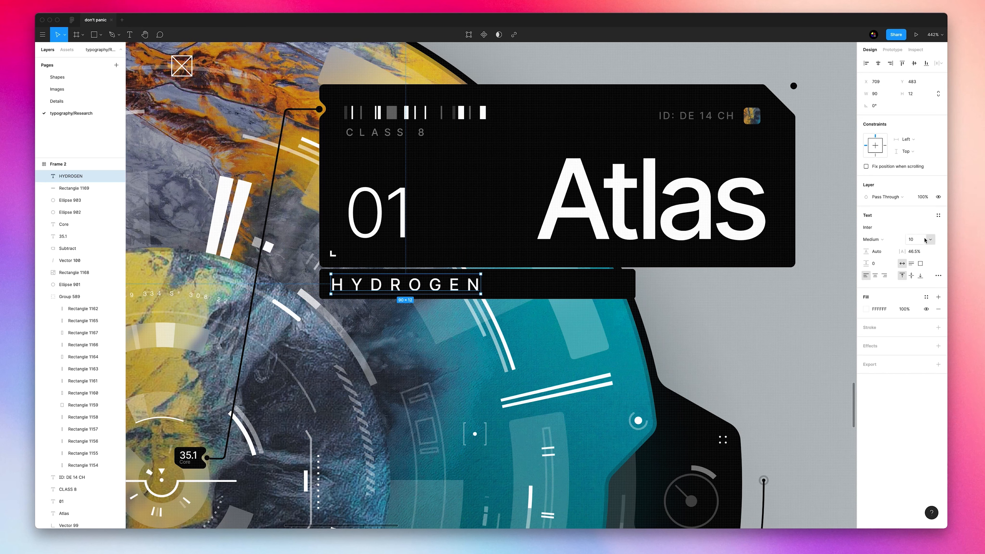
Set the HYDROGEN text's font size to 8 and nudge it slightly to the right.
click(924, 240)
text(8)
key(Return)
key(Right)
Duplicate the HYDROGEN text as "65%" at the black bar's right end, then nudge both texts down 1 px.
drag(444, 285, 522, 285)
double_click(522, 286)
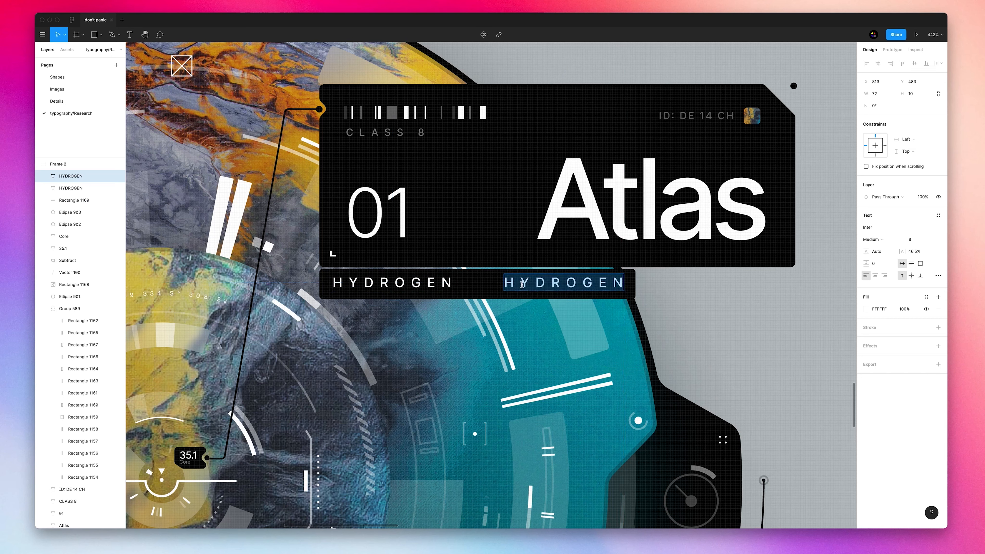
text(35)
key(BackSpace)
key(BackSpace)
text(65%)
key(Escape)
drag(525, 289, 608, 289)
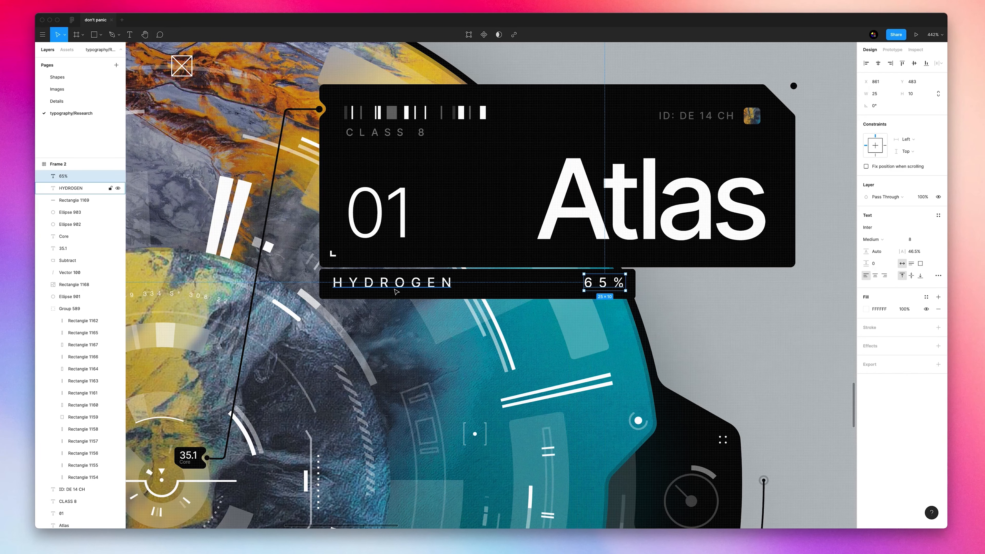
shift+click(354, 284)
key(Down)
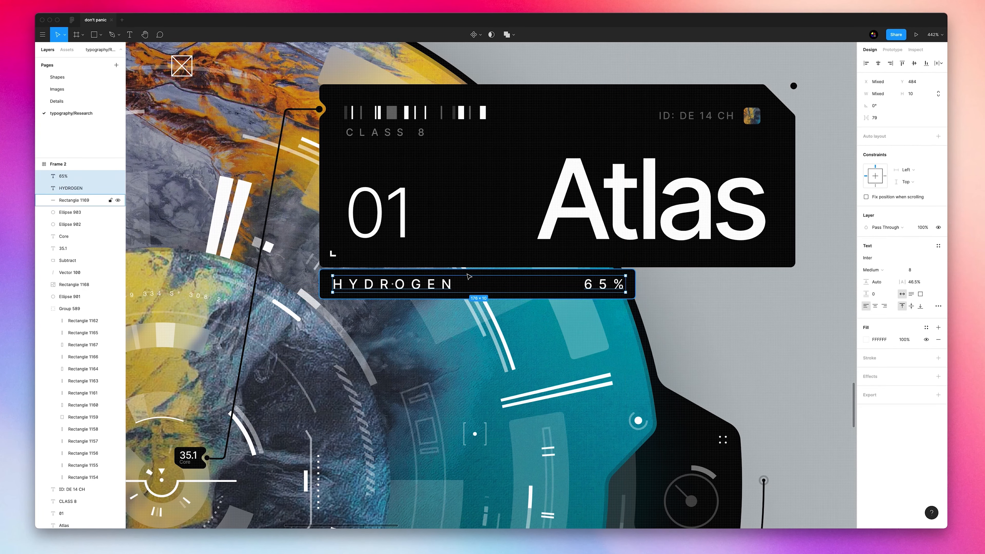
Widen the black bar beneath Atlas to 233 and move the 65% text to its right end.
key(shift+0)
key(Tab)
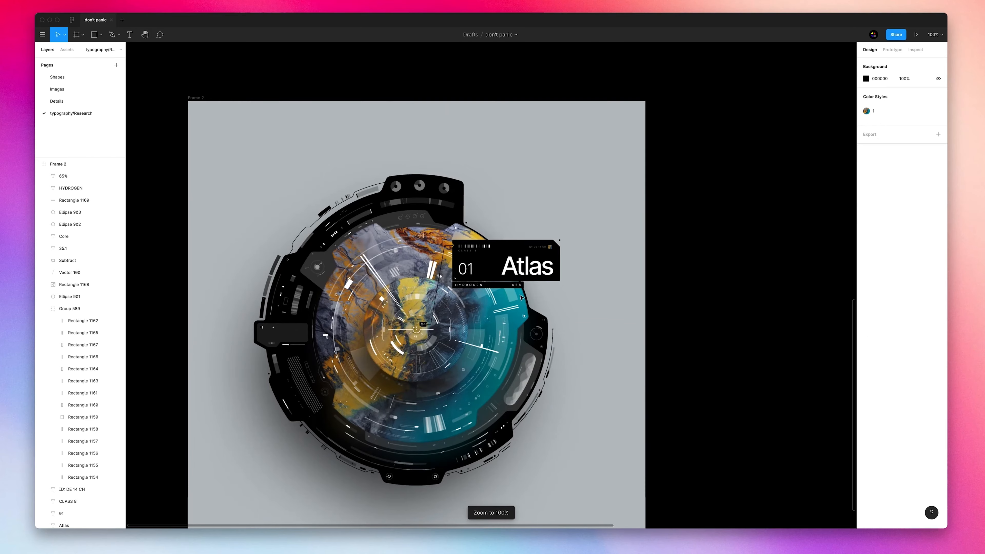
key(shift+2)
drag(687, 250, 801, 253)
click(657, 257)
drag(634, 256, 748, 258)
key(Right)
Set the HYDROGEN bar's fill opacity to 60%.
click(551, 254)
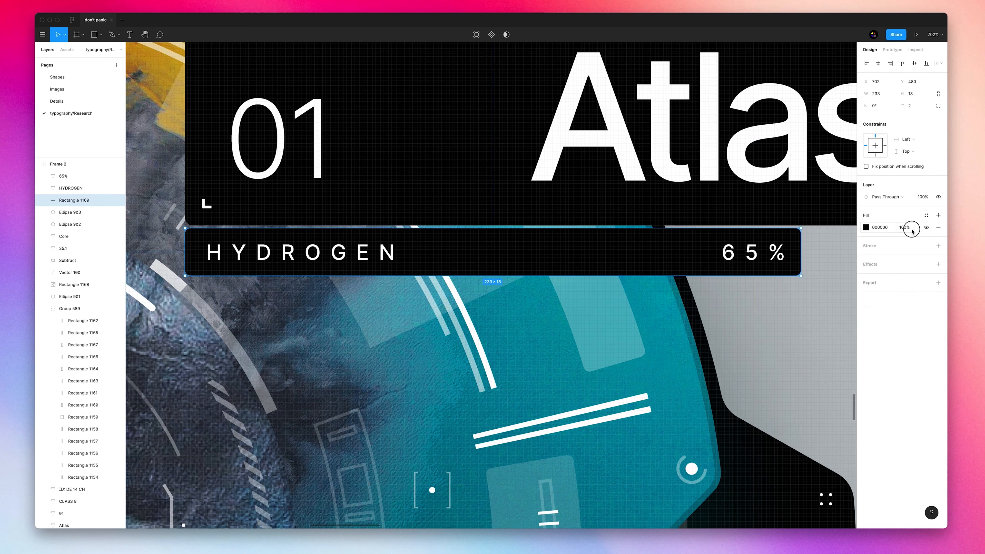
text(60)
key(Return)
Add a Background blur effect to the HYDROGEN bar with a blur of 24.
click(937, 264)
click(891, 277)
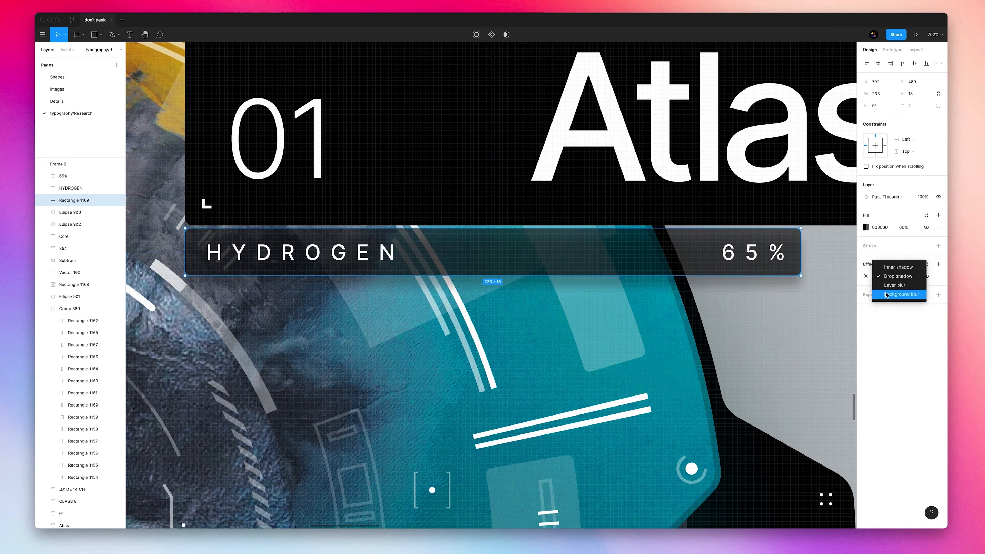
key(Return)
click(867, 276)
text(14)
key(Return)
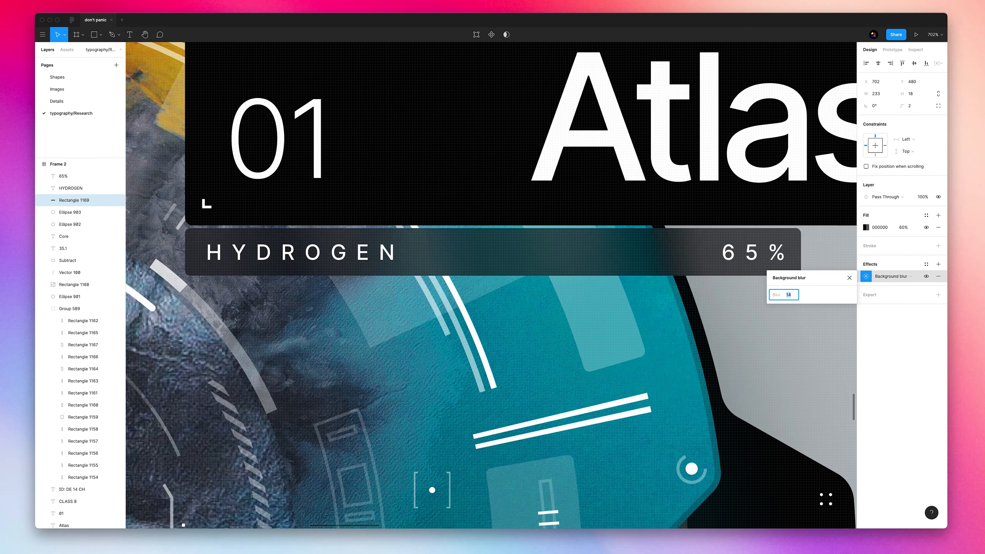
key(shift+0)
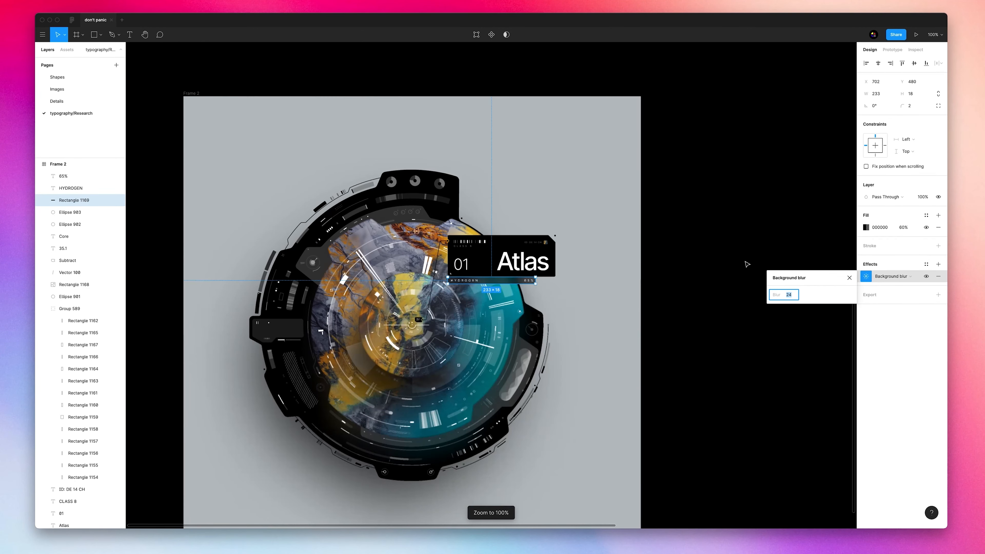
click(632, 307)
Set the opacity of the HYDROGEN and 65% texts to 60%.
scroll(501, 270, up, 10)
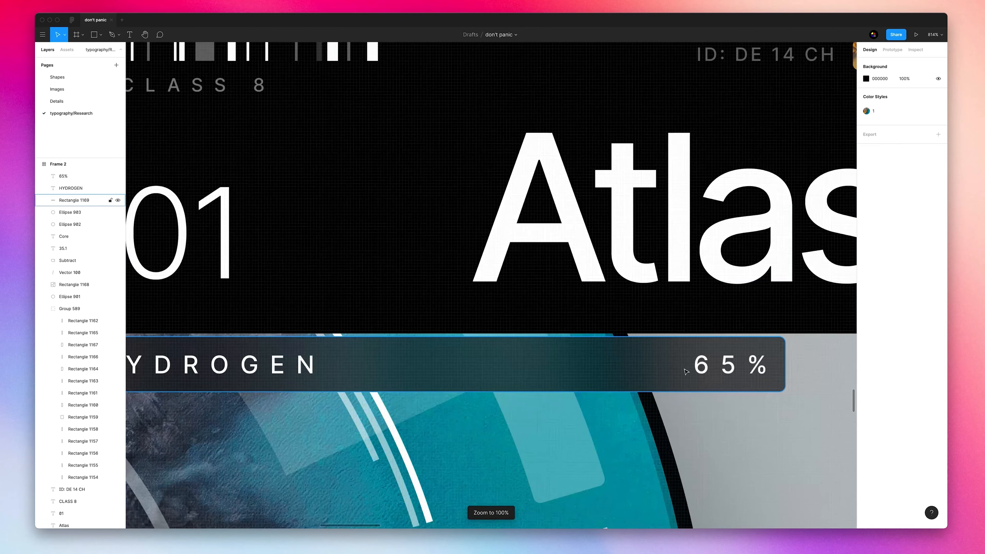
scroll(684, 371, down, 3)
click(714, 367)
shift+click(382, 368)
key(4)
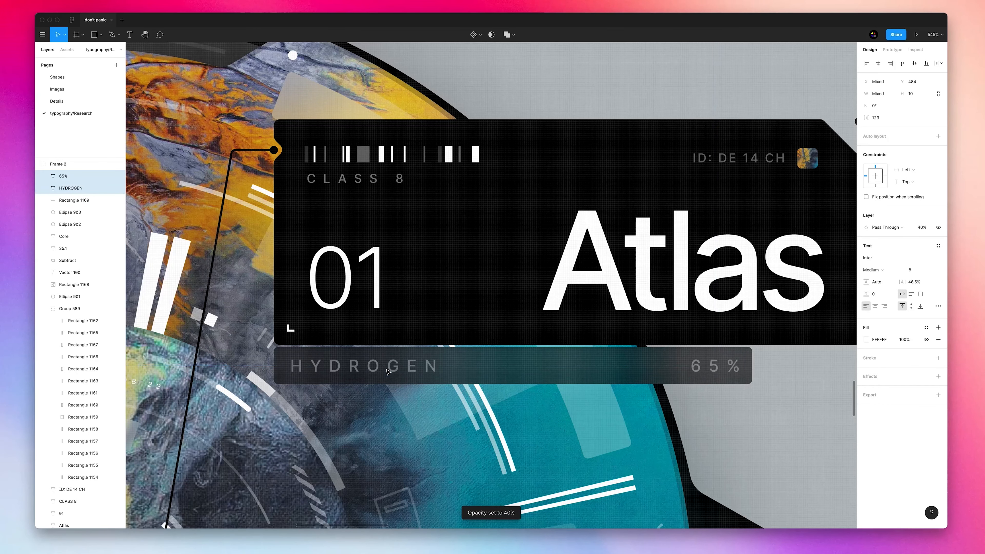
key(6)
Group the HYDROGEN bar with its two texts and duplicate the group directly beneath it.
shift+click(369, 369)
key(super+g)
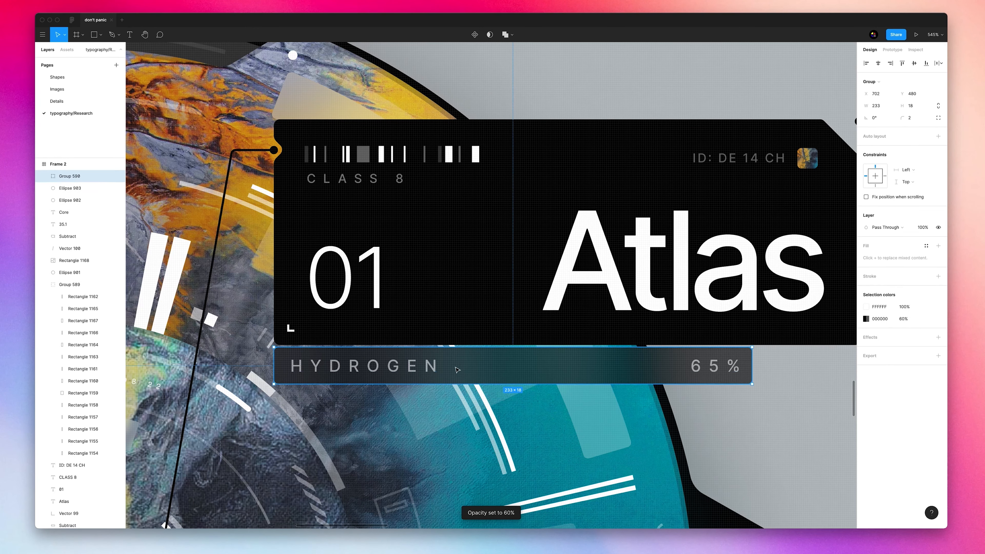
drag(367, 367, 369, 405)
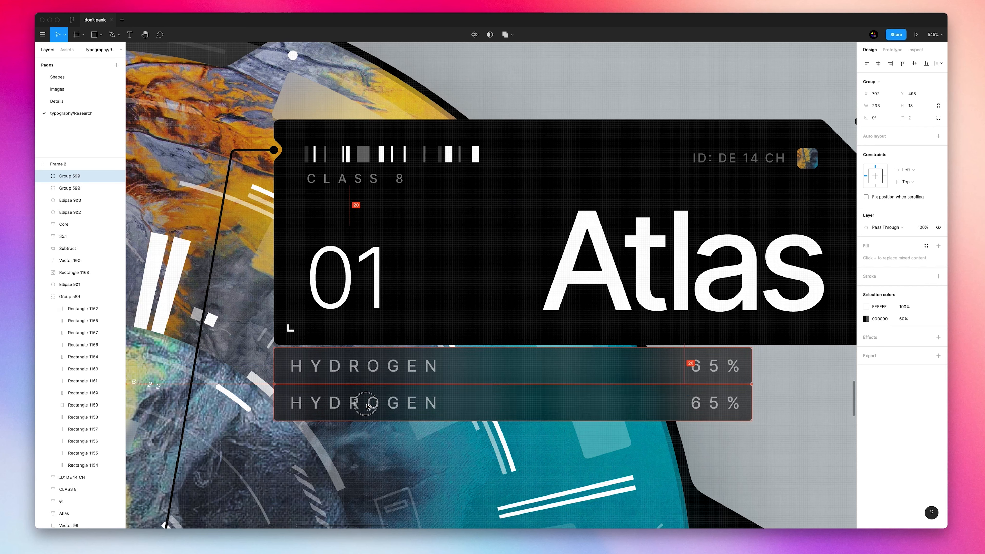
Change the lower bar's texts to "HELIUM" and "35%", moving the percentage left toward the middle.
double_click(696, 404)
drag(696, 404, 572, 409)
text(3)
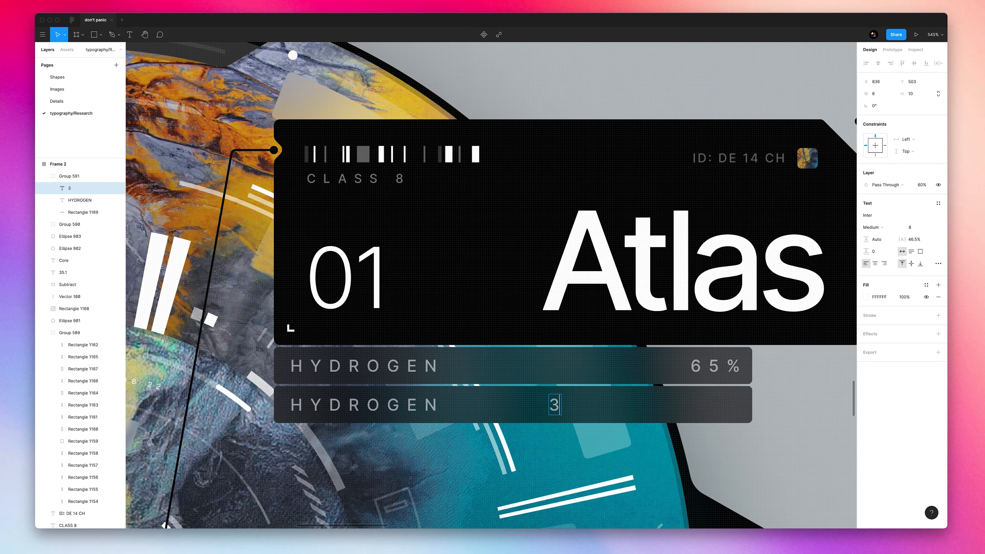
double_click(392, 406)
text(HELIUM)
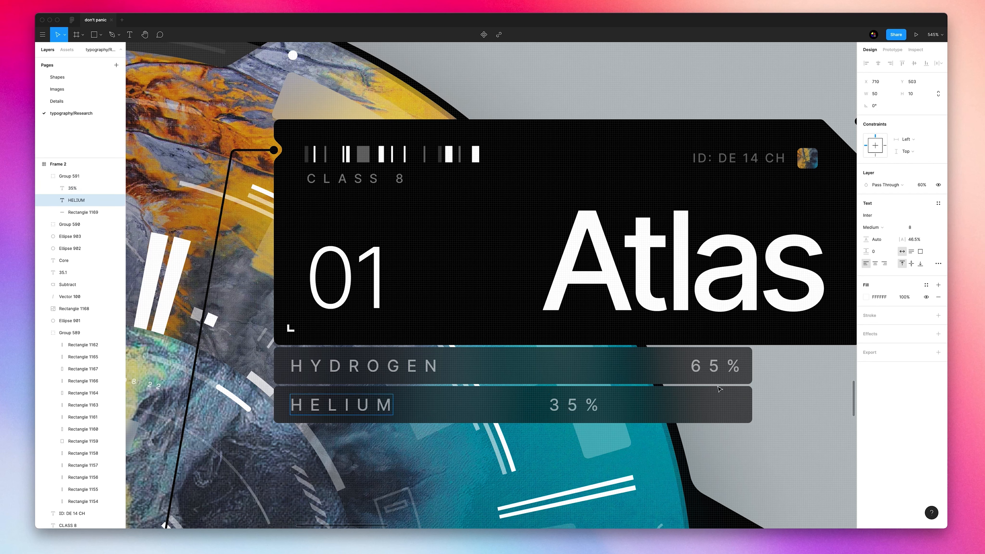
Shorten the HELIUM bar to a width of 169 so it ends just past the 35% text.
click(738, 406)
drag(753, 406, 621, 410)
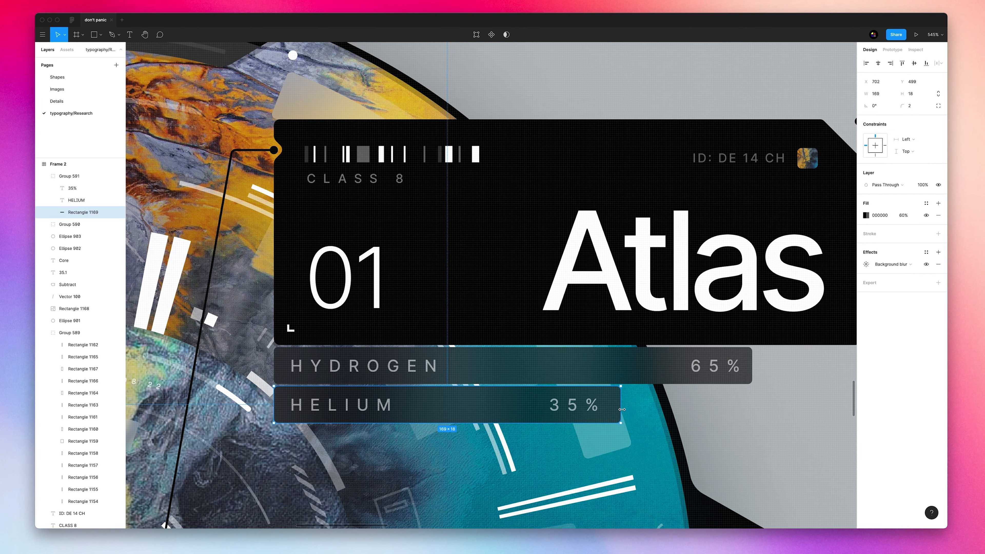
key(shift+0)
click(621, 412)
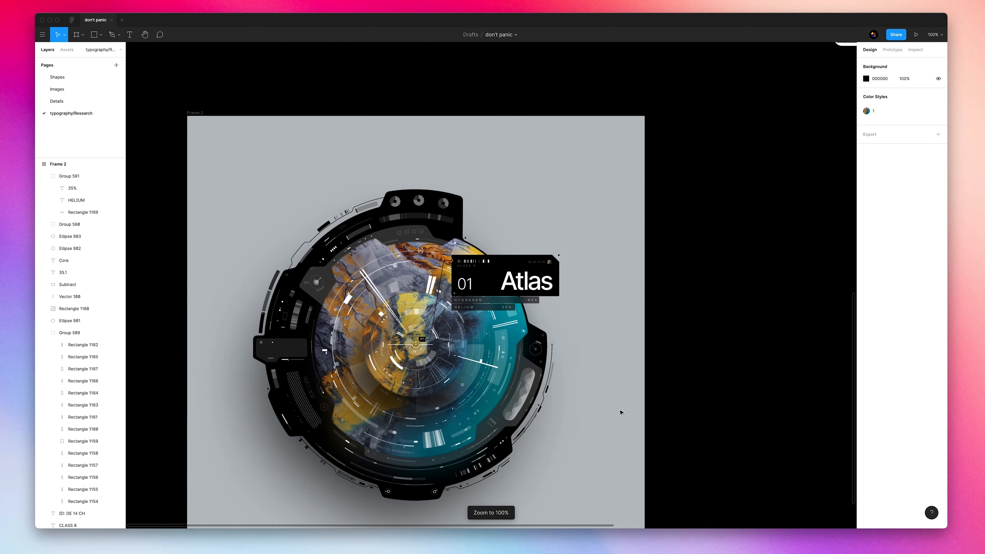
Copy the CLASS 8 text from the Atlas label to the first ring gauge on the planet's upper black housing.
scroll(480, 315, up, 5)
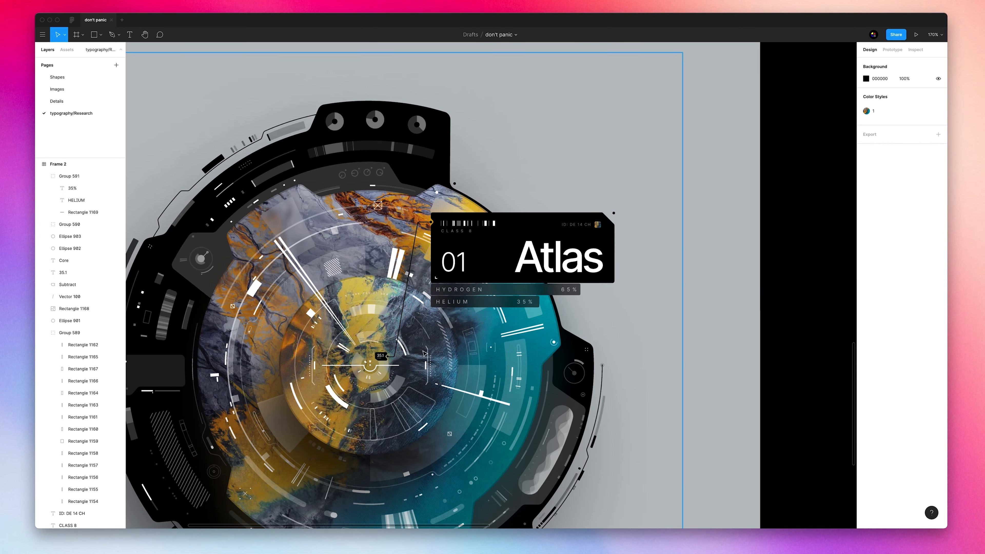
scroll(429, 350, left, 5)
scroll(429, 350, down, 4)
drag(459, 319, 513, 309)
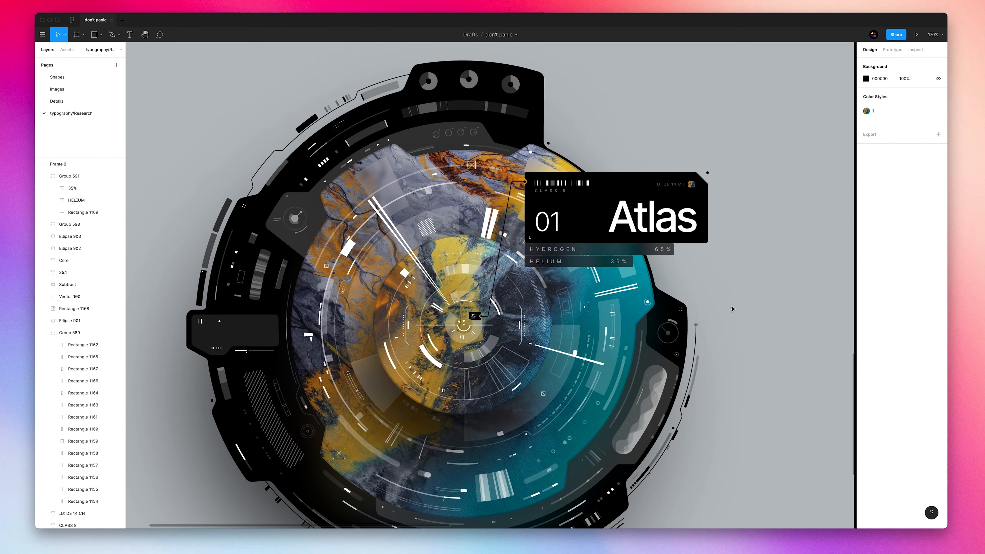
mouse_move(702, 273)
mouse_down()
mouse_move(701, 332)
mouse_move(761, 282)
mouse_move(693, 272)
mouse_up()
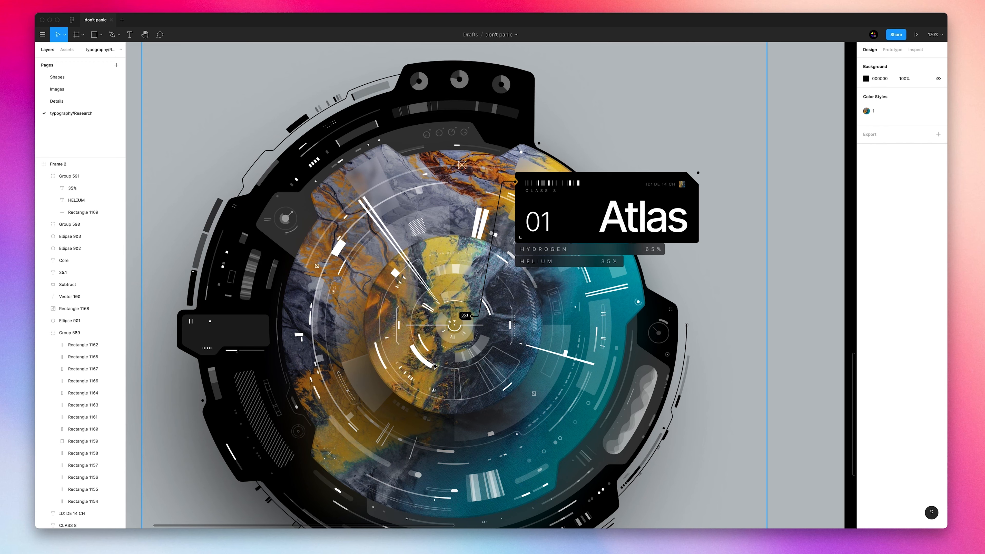
scroll(434, 364, up, 5)
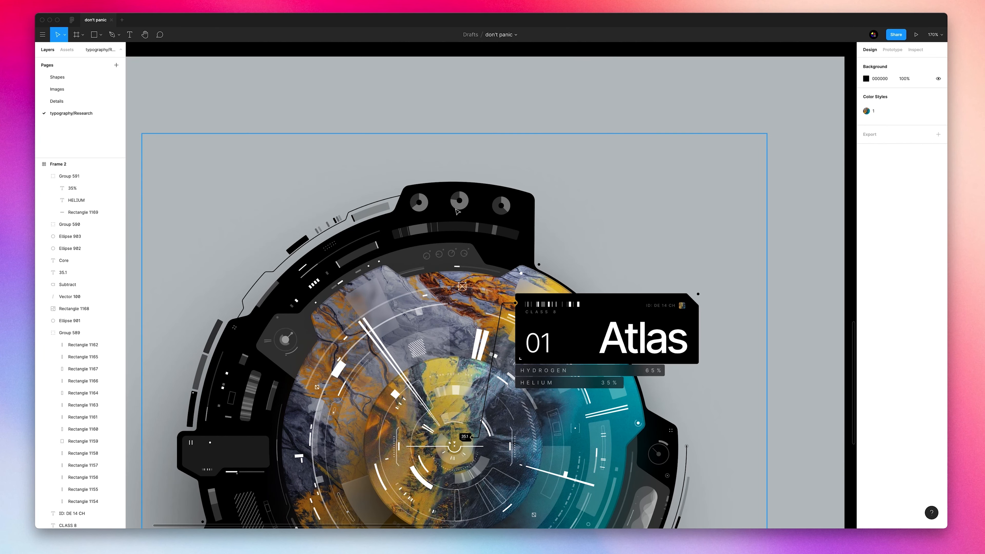
scroll(404, 256, up, 5)
scroll(404, 256, down, 3)
scroll(404, 256, right, 3)
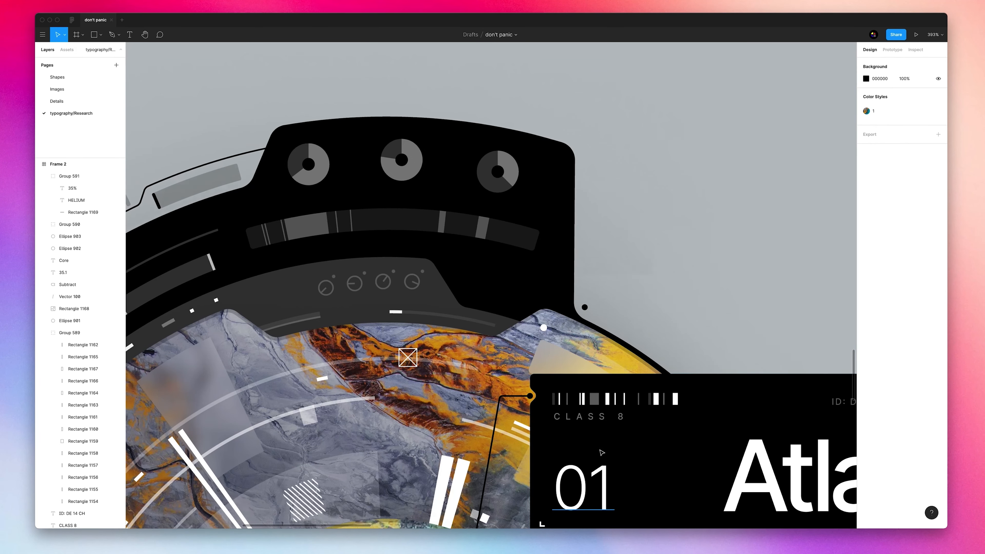
click(588, 416)
click(354, 160)
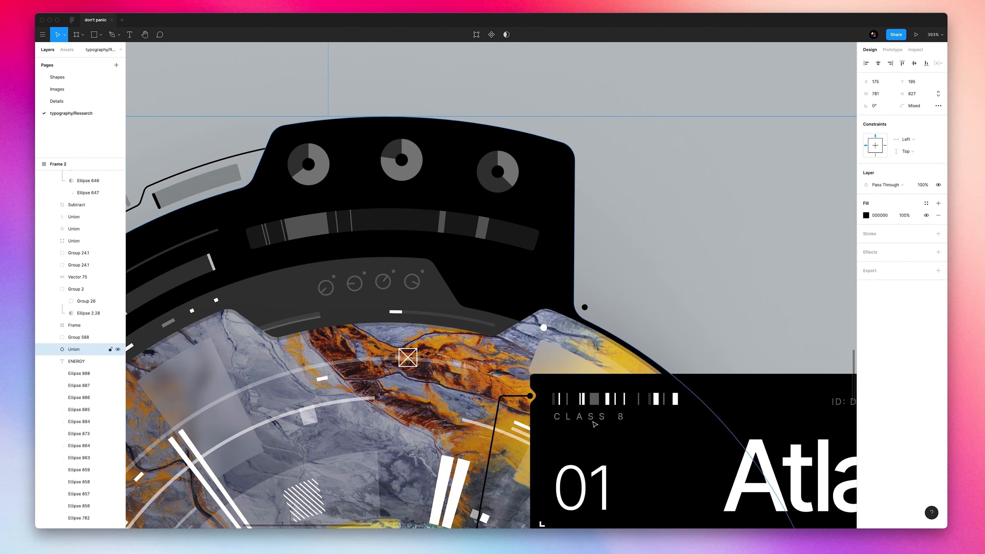
key(ctrl+v)
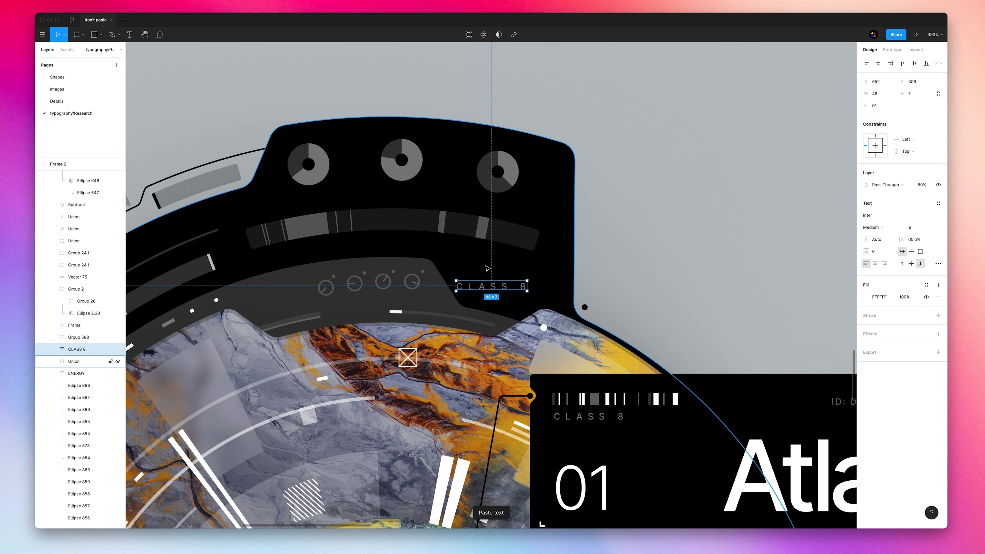
drag(489, 289, 354, 147)
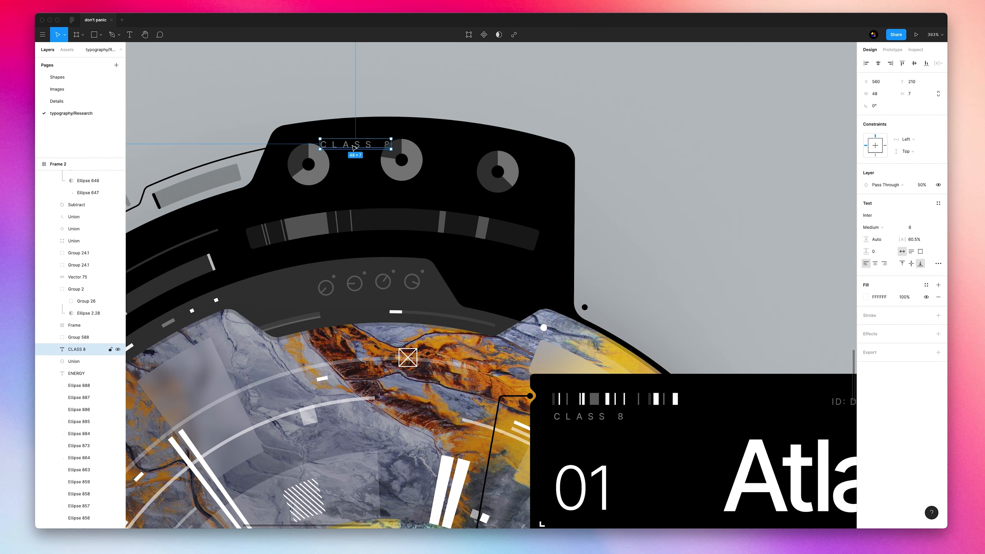
Change the copied text to "28" and set its letter spacing to 0%.
double_click(354, 147)
text(28)
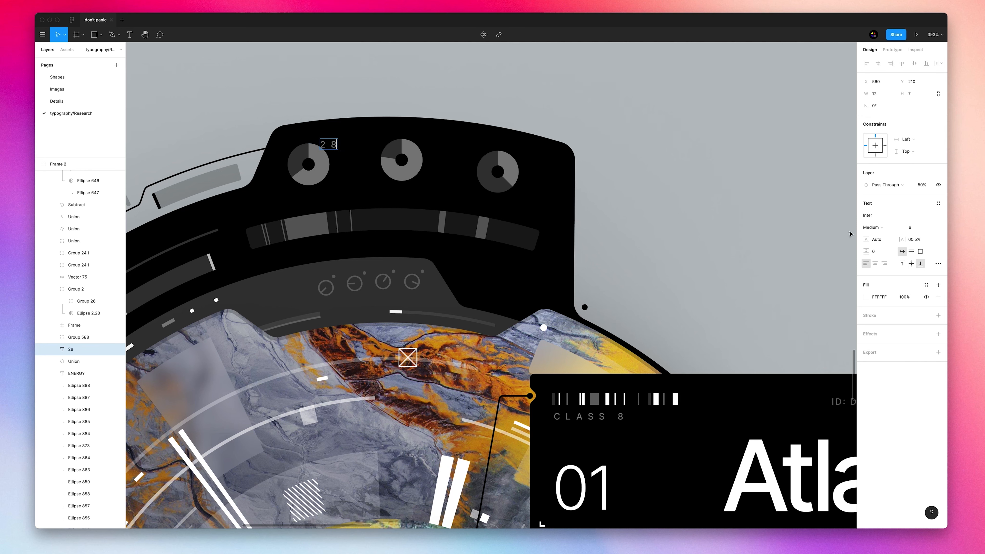
key(Return)
key(Escape)
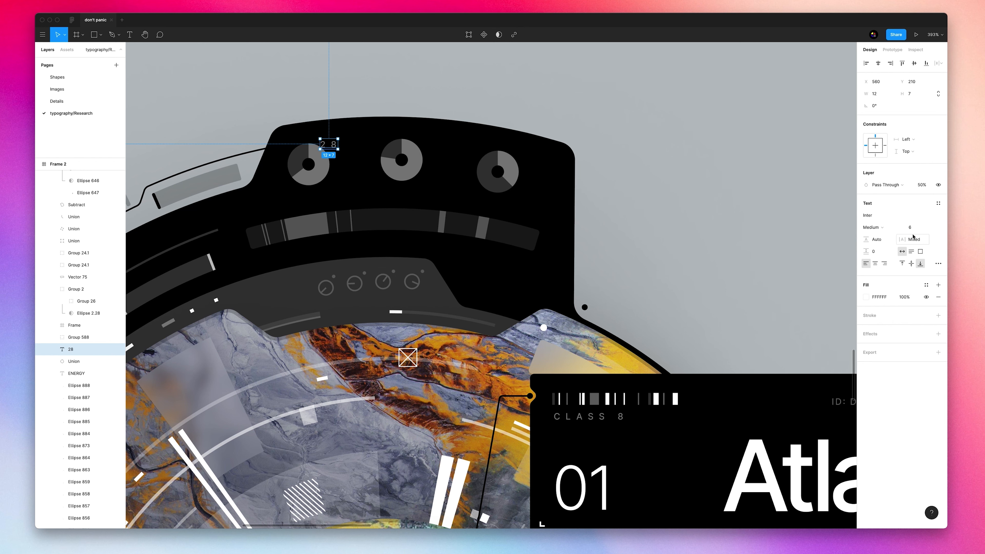
text(0)
key(Return)
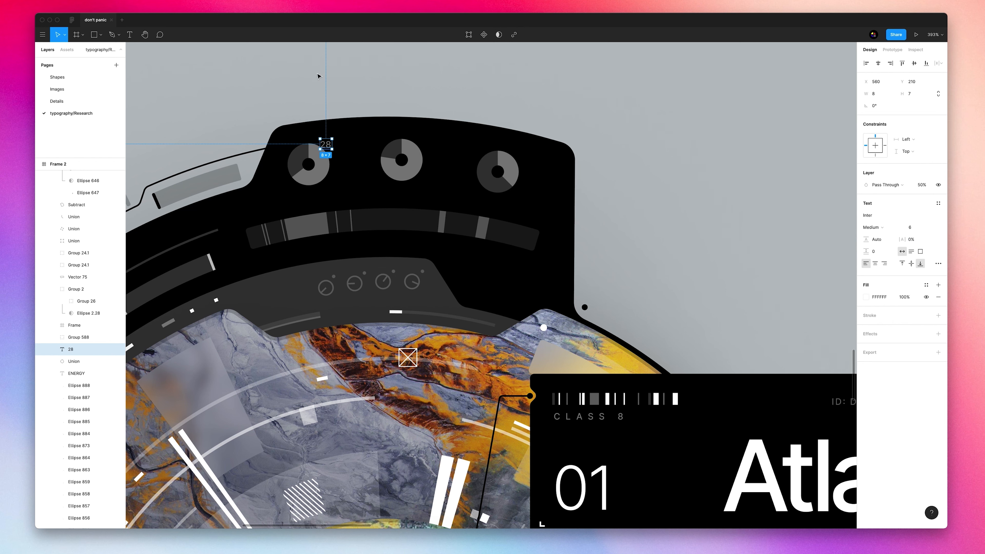
Set the 28 label's opacity to 100% and place it at the first gauge's upper right.
scroll(331, 138, up, 5)
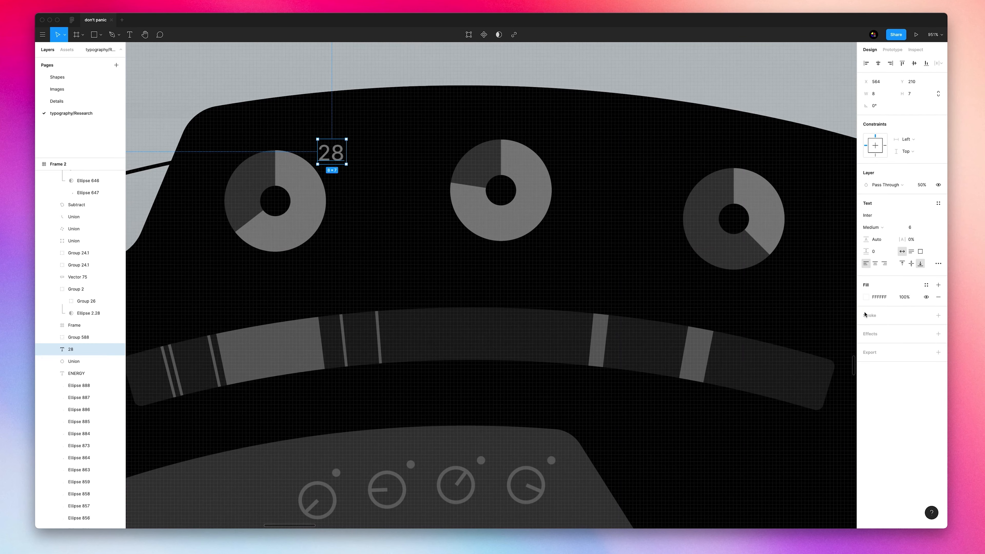
key(0)
key(Right)
key(Right)
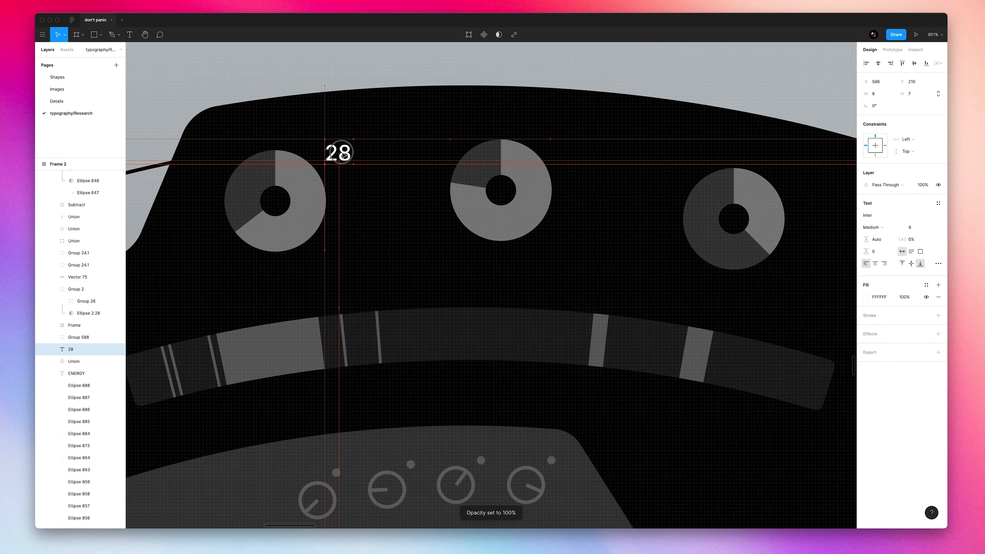
Duplicate the 28 label beside the second and third gauges, changing the copies to "42" and "57".
drag(497, 162, 575, 159)
double_click(576, 159)
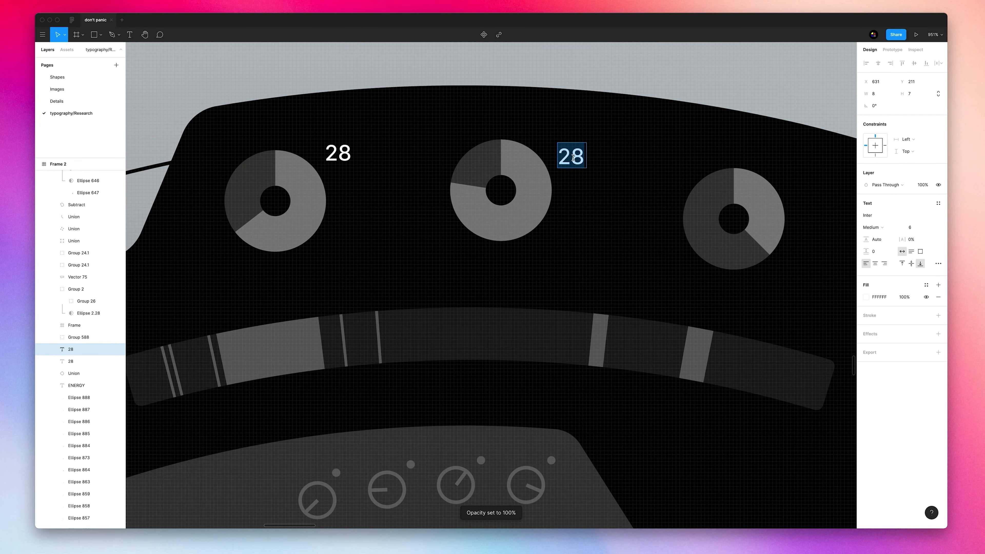
text(42)
key(Escape)
drag(576, 158, 813, 196)
double_click(813, 195)
text(57)
key(Escape)
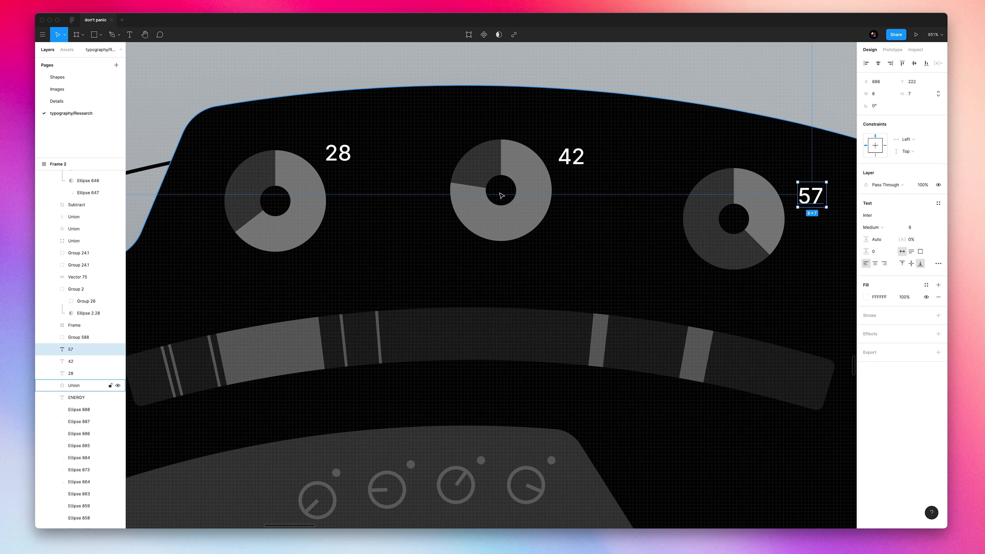
Duplicate the 28 label just below itself and replace the copy with three lines of random filler text.
click(343, 154)
drag(343, 155, 359, 191)
double_click(356, 188)
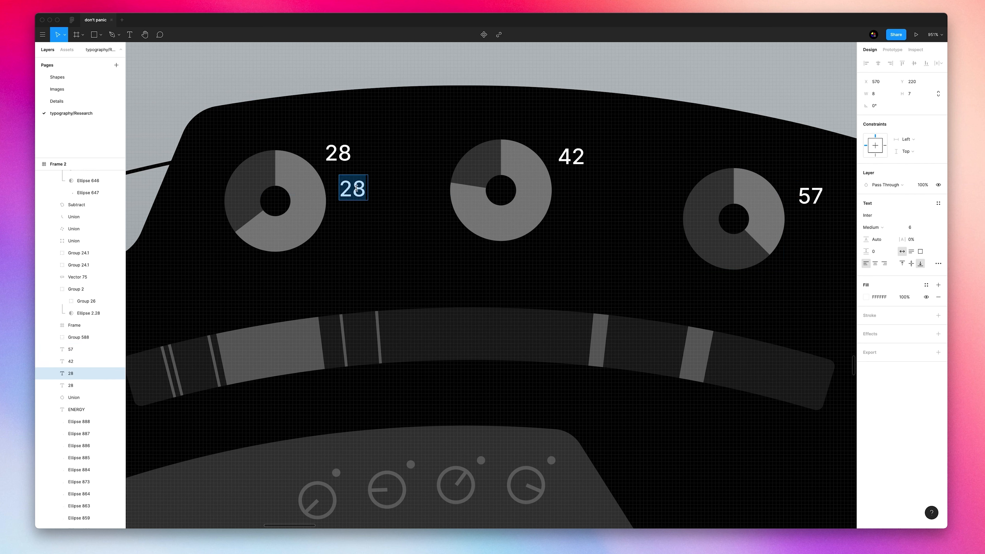
text(jksg dfgkjdfg)
key(Return)
text(dfh df)
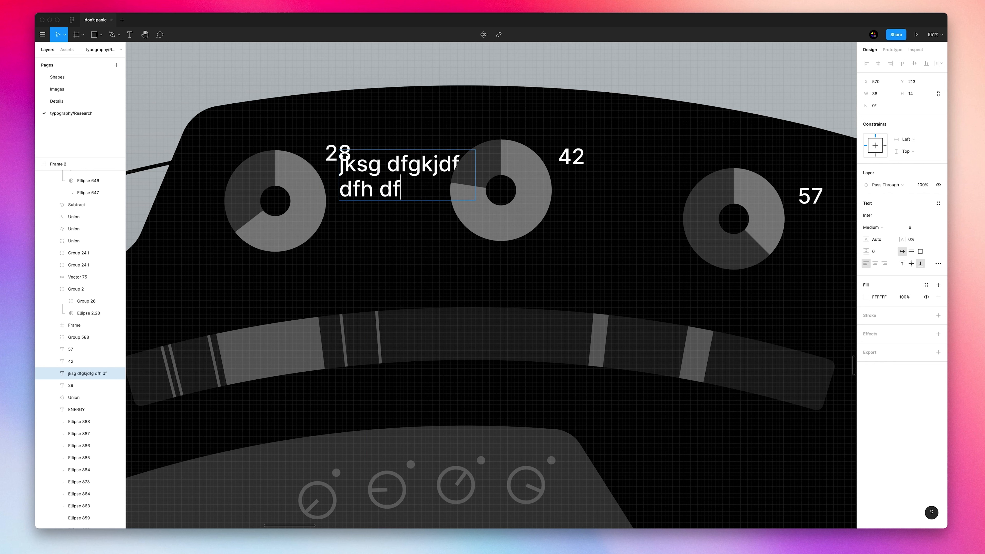
text(hpdfhkjd dfh d)
key(Return)
text(dfh d)
click(698, 155)
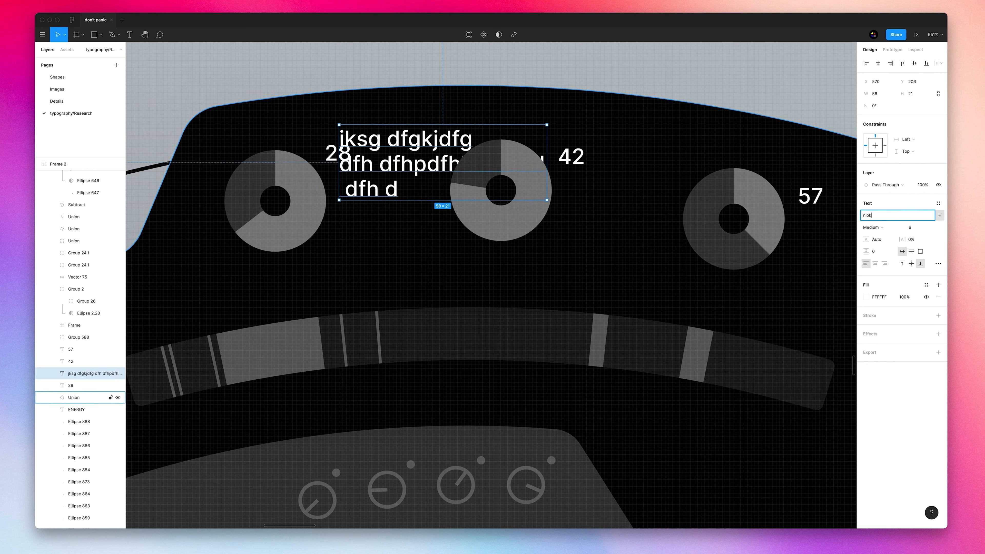
Set the filler text's font to BLOKK Neue and its font size to 1.
text(Blokk)
key(Return)
click(918, 228)
text(1)
key(Return)
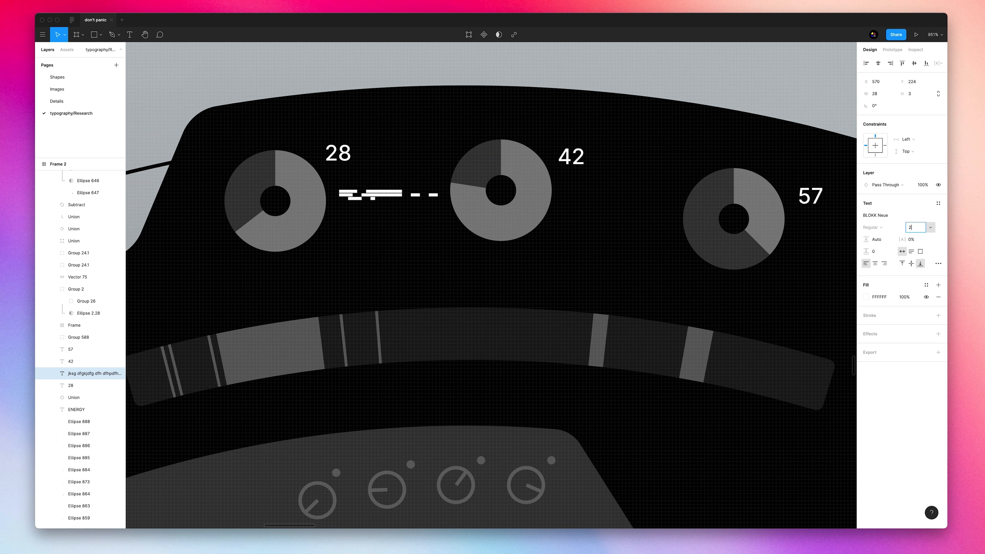
Narrow the filler text box under the 28 label and set its font size to 2.
drag(389, 196, 352, 180)
click(918, 228)
text(2)
key(Return)
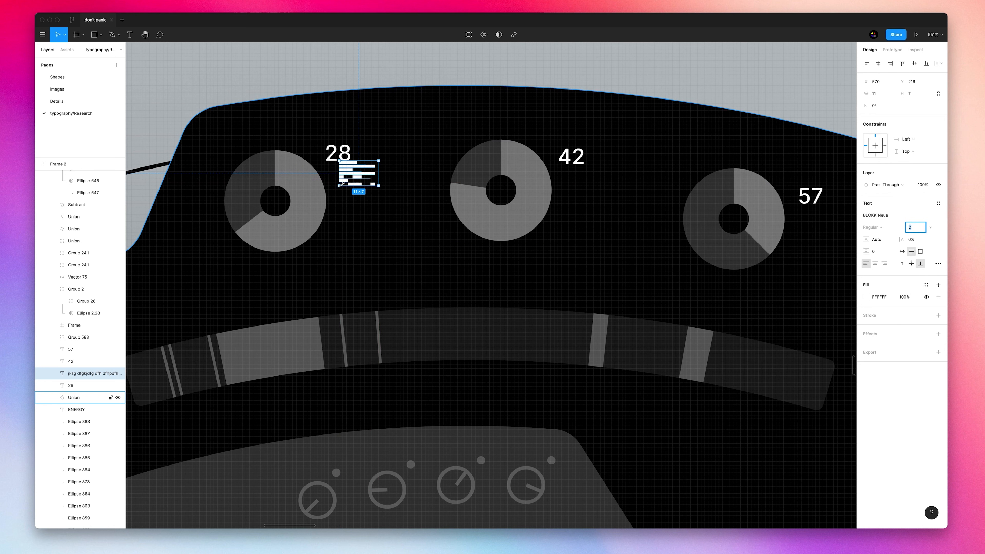
Set the filler text's line height to 114.5%, widen its box to 23 and set its opacity to 40%.
click(891, 240)
key(Up)
drag(379, 160, 378, 189)
key(4)
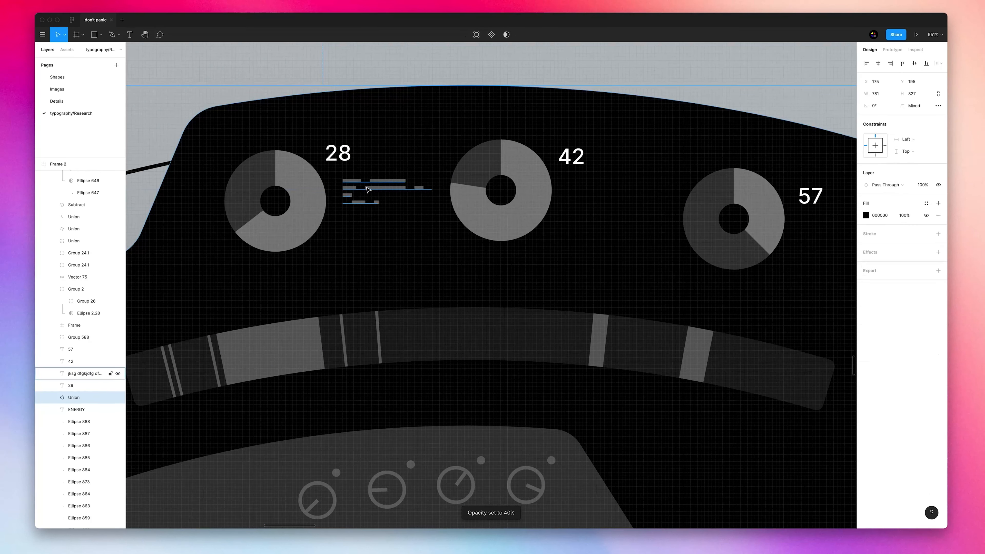
Trim the filler text to three lines and duplicate it beneath the 42 and 57 labels.
double_click(353, 201)
click(352, 201)
key(BackSpace)
key(BackSpace)
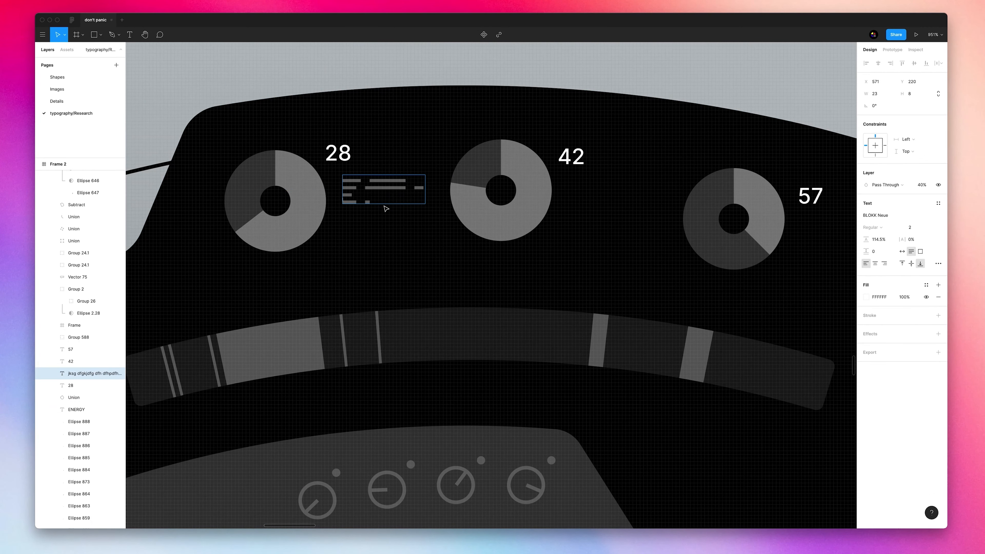
drag(363, 200, 818, 225)
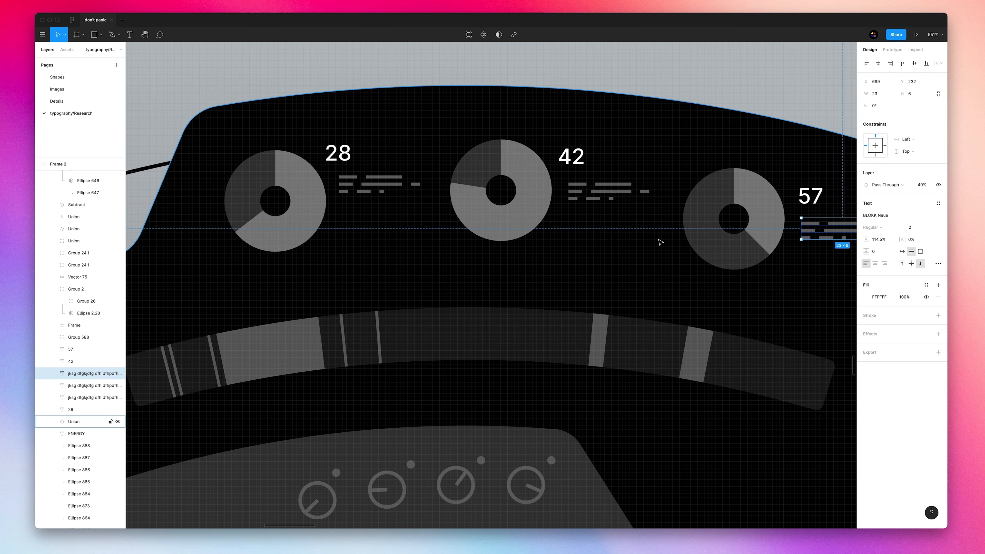
scroll(620, 241, down, 10)
click(717, 248)
scroll(717, 248, down, 1)
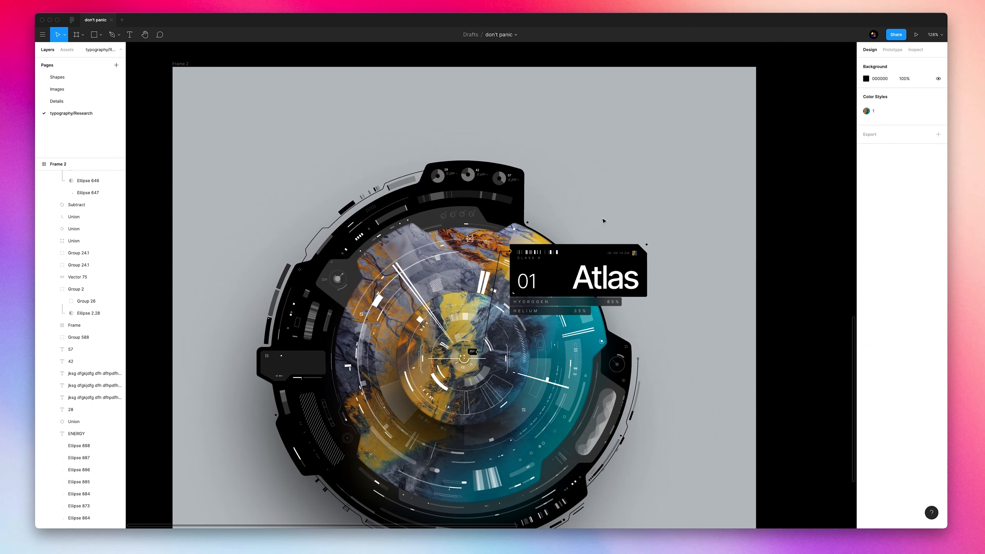
Edit the filler text under the 57 and 42 labels so each shows a different word pattern.
scroll(604, 220, up, 8)
click(511, 184)
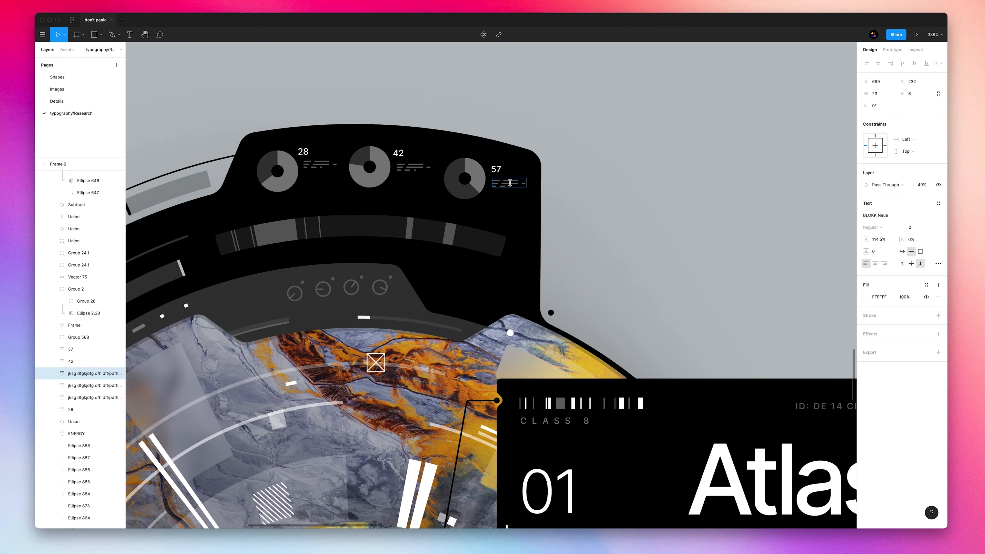
click(511, 182)
key(BackSpace)
key(BackSpace)
key(BackSpace)
key(BackSpace)
click(410, 165)
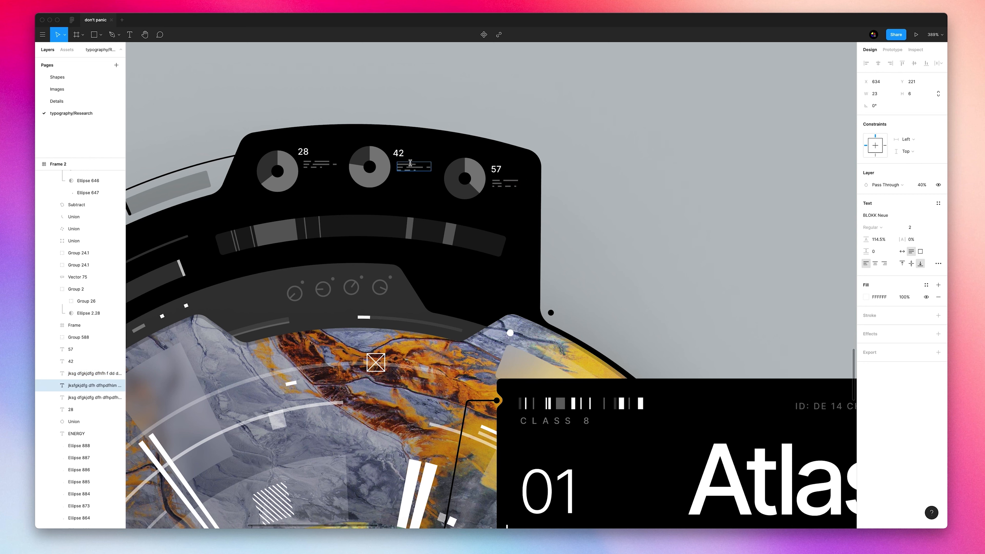
click(622, 201)
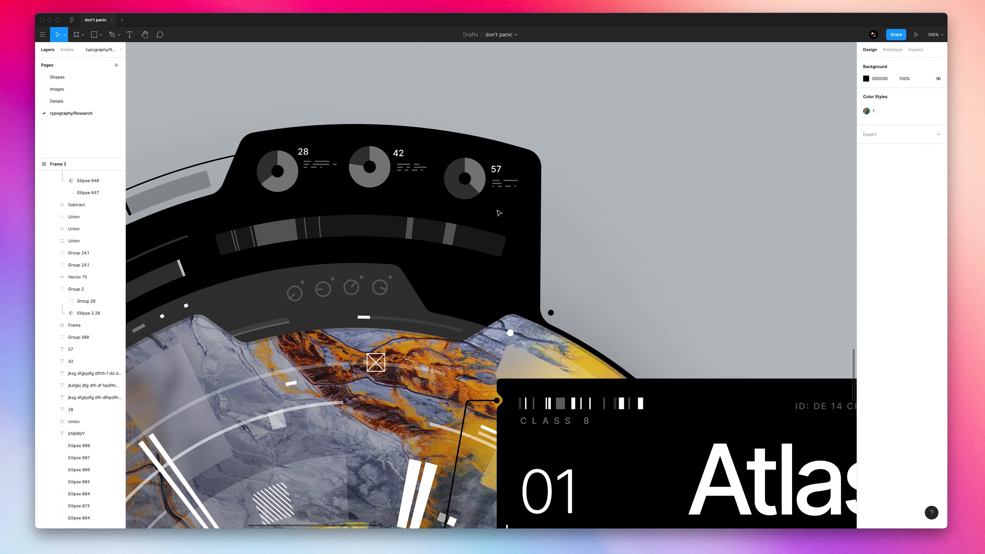
Narrow the filler text box under the 42 label to a width of 18.
click(419, 167)
mouse_move(432, 167)
mouse_down()
mouse_move(423, 167)
mouse_move(427, 155)
mouse_up()
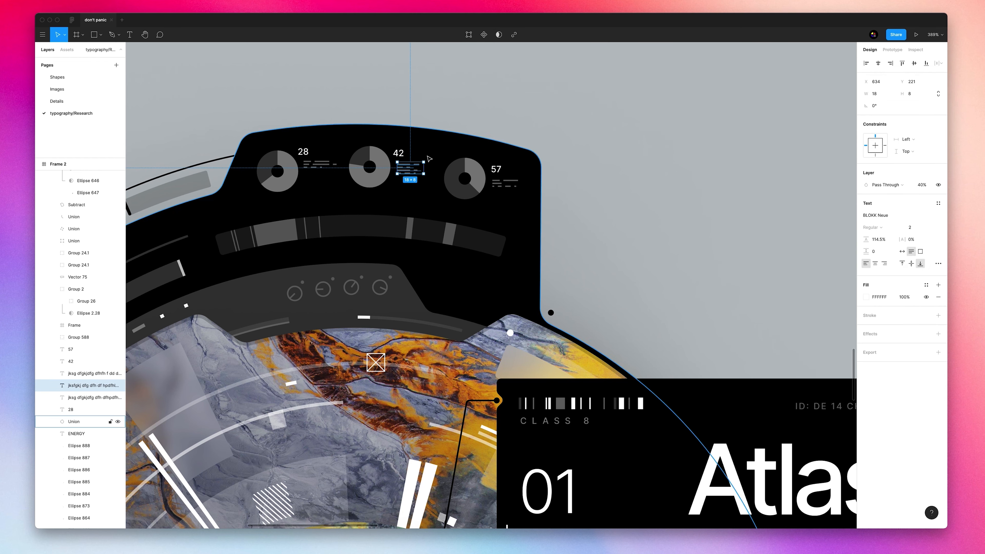
click(593, 185)
key(Escape)
scroll(552, 216, down, 5)
drag(542, 227, 493, 155)
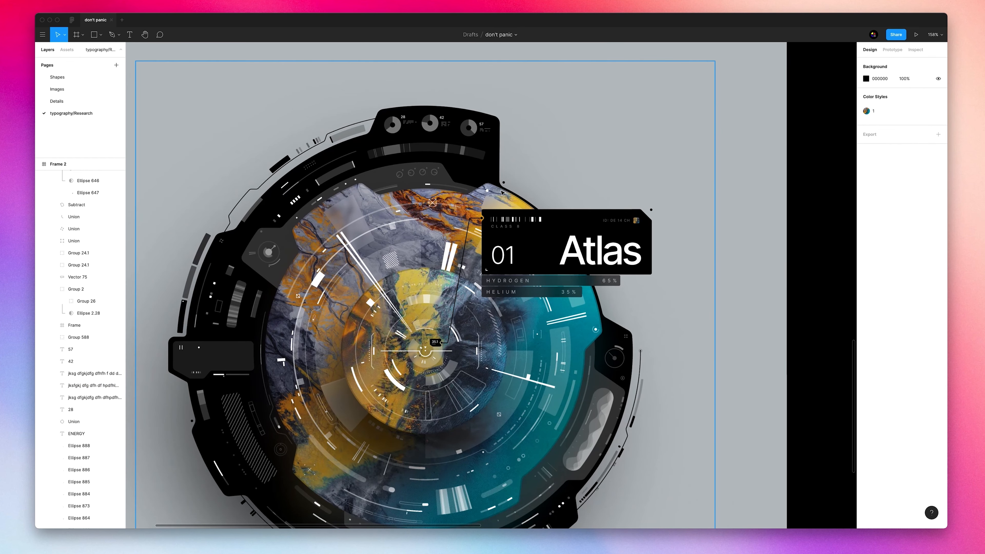
Set the opacity of all three gauge filler texts to 30%.
click(487, 129)
shift+click(446, 124)
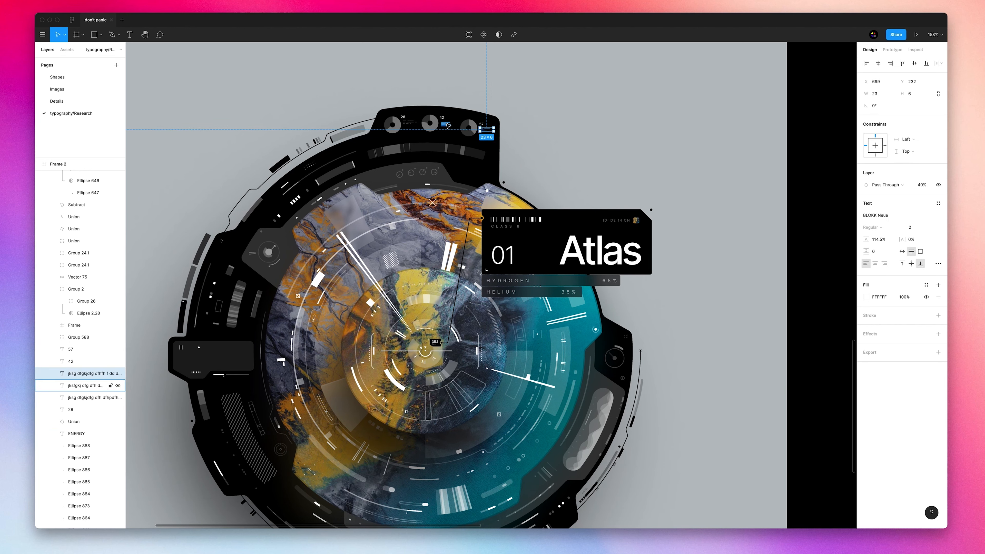
shift+click(411, 122)
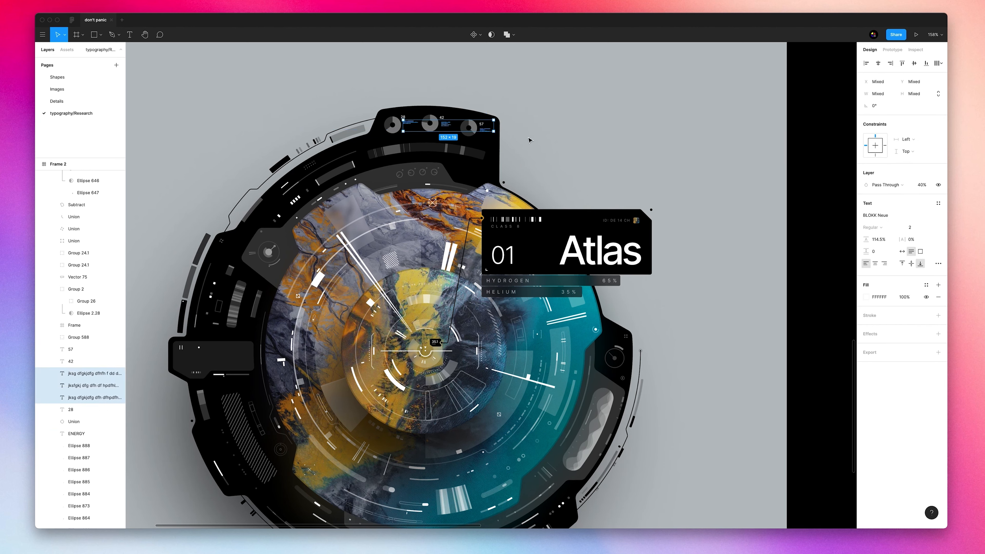
key(3)
click(548, 139)
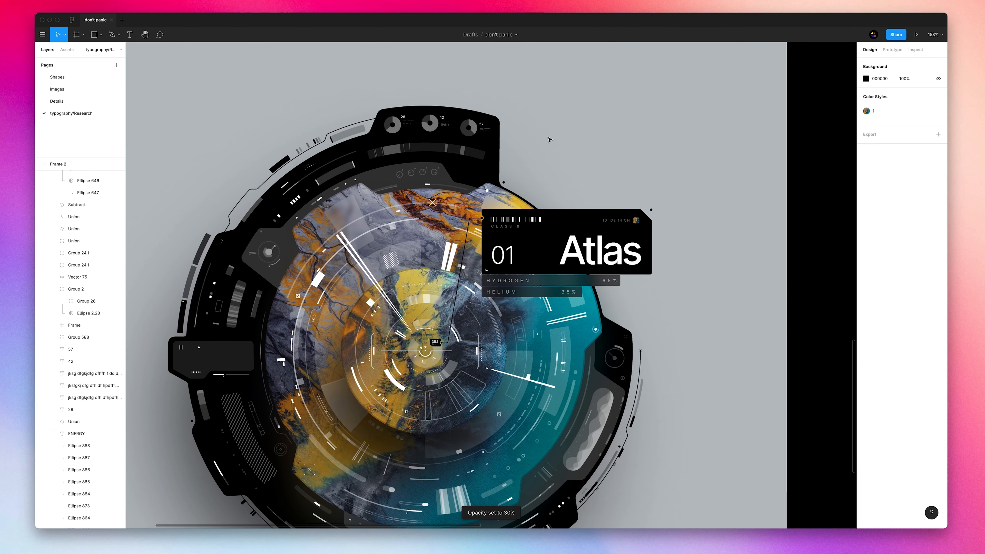
Vary the filler text under the 28 label in a box 18 wide and lower it to Y 221.
click(412, 122)
key(Escape)
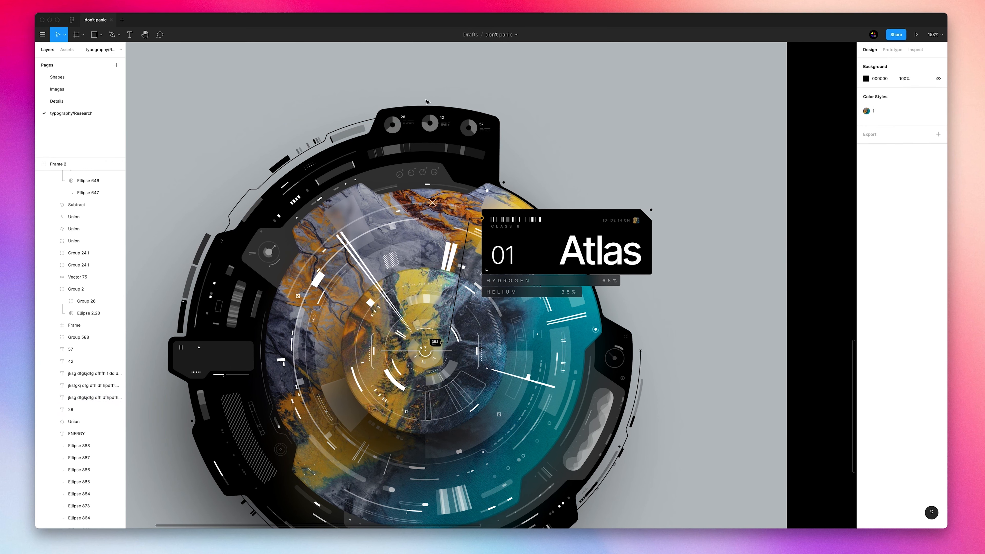
scroll(417, 123, up, 5)
click(417, 123)
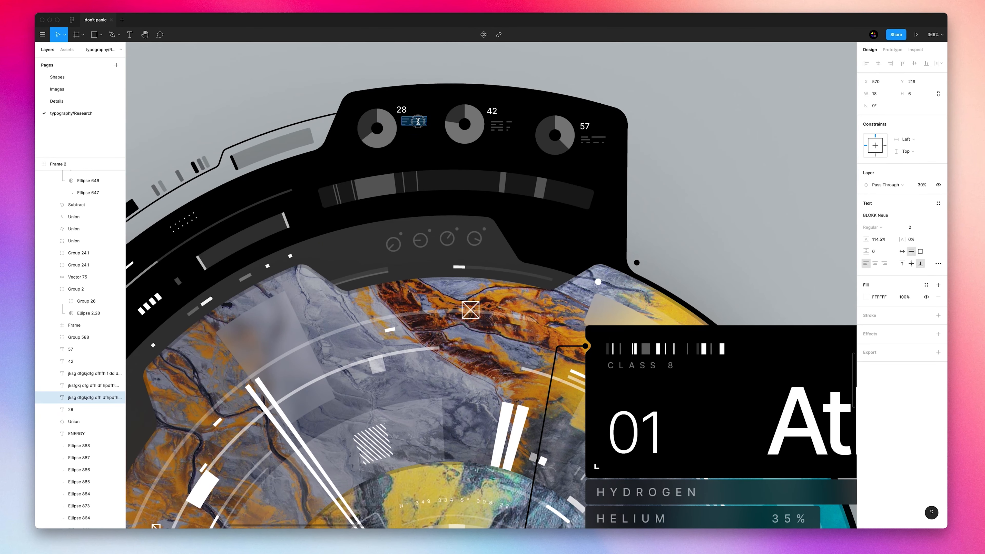
key(Down)
key(Down)
key(Down)
key(Down)
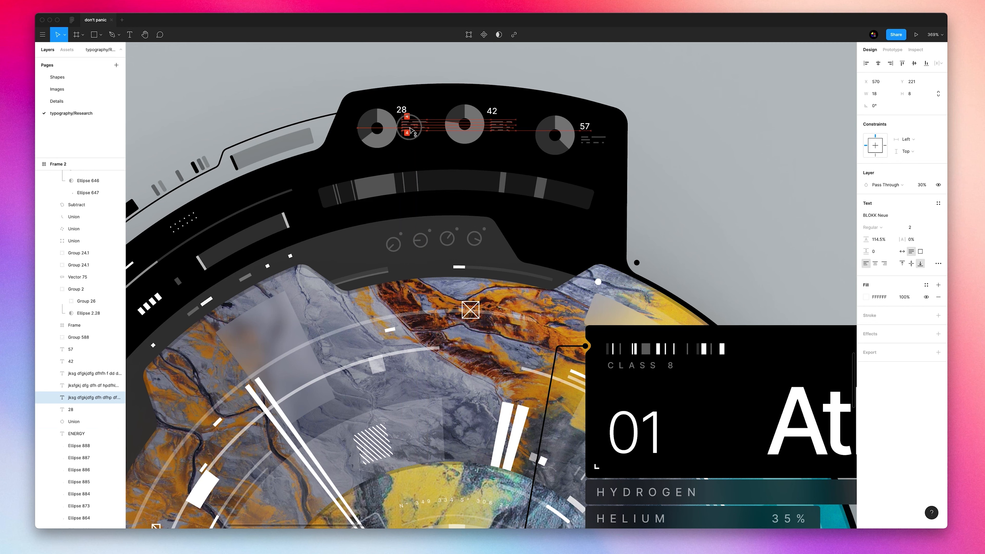
scroll(500, 212, down, 5)
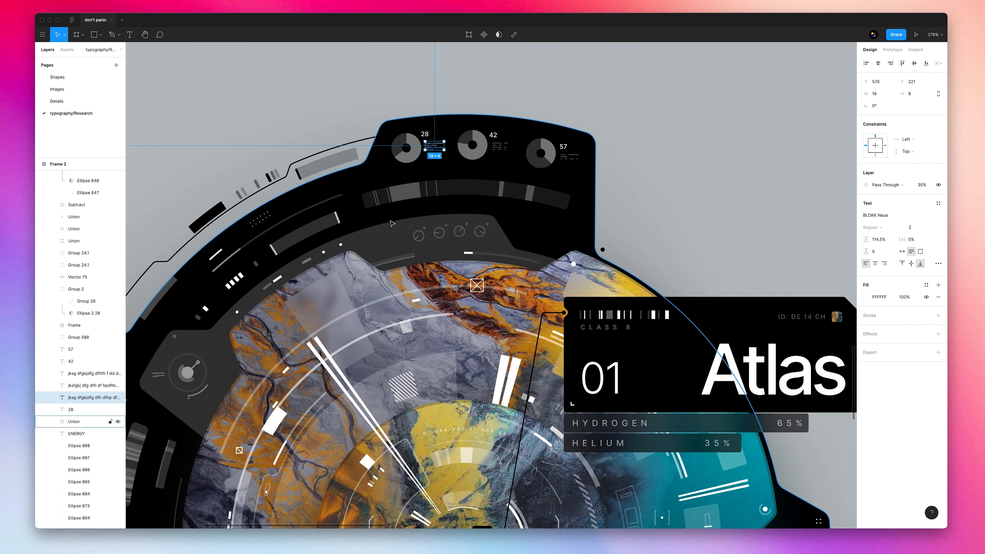
Duplicate the 01 label onto the curved grey panel beside the small dials and change the copy to "2.9".
scroll(597, 342, down, 1)
click(601, 377)
drag(604, 378, 391, 247)
double_click(390, 246)
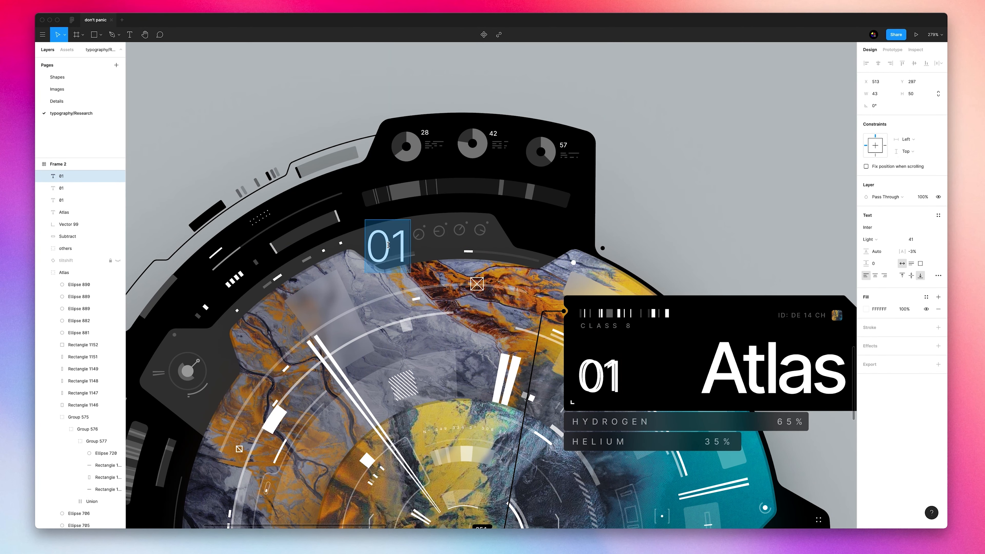
text(2.9)
key(Escape)
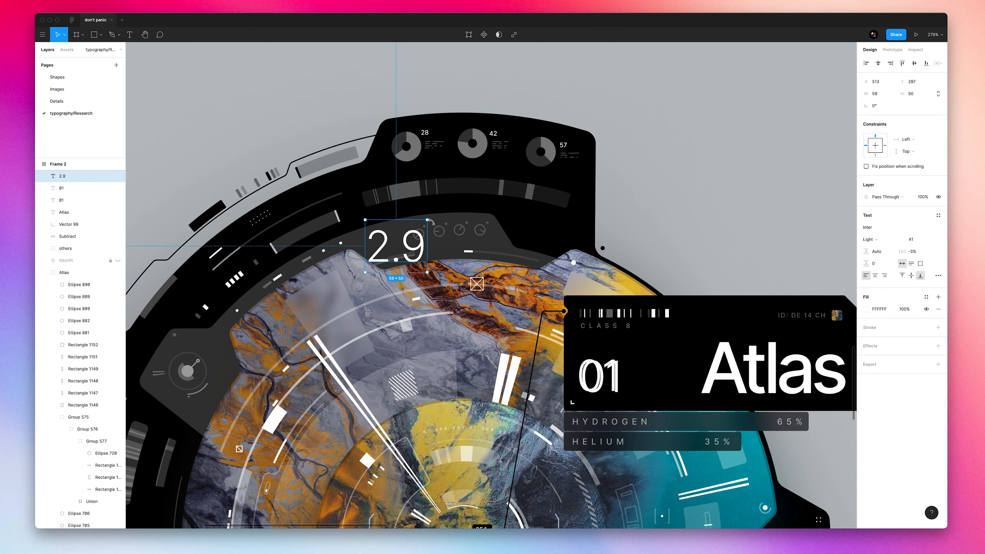
Scale the 2.9 label down to a font size of about 11.4 and rotate it 16.53° to follow the panel's curve.
key(k)
drag(428, 220, 402, 255)
scroll(379, 237, up, 10)
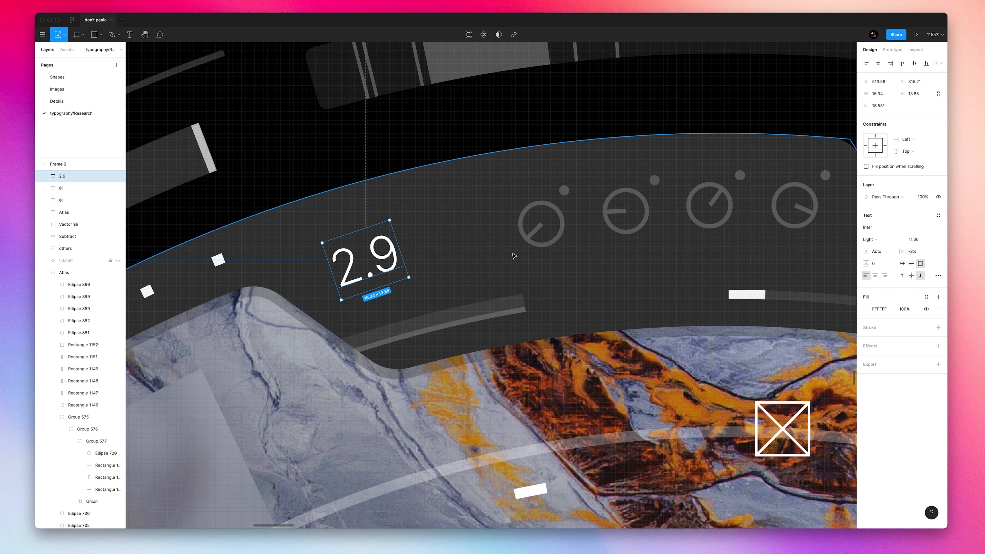
Set the 2.9 label's font weight to Medium and fit its text box to the number.
click(882, 243)
click(888, 261)
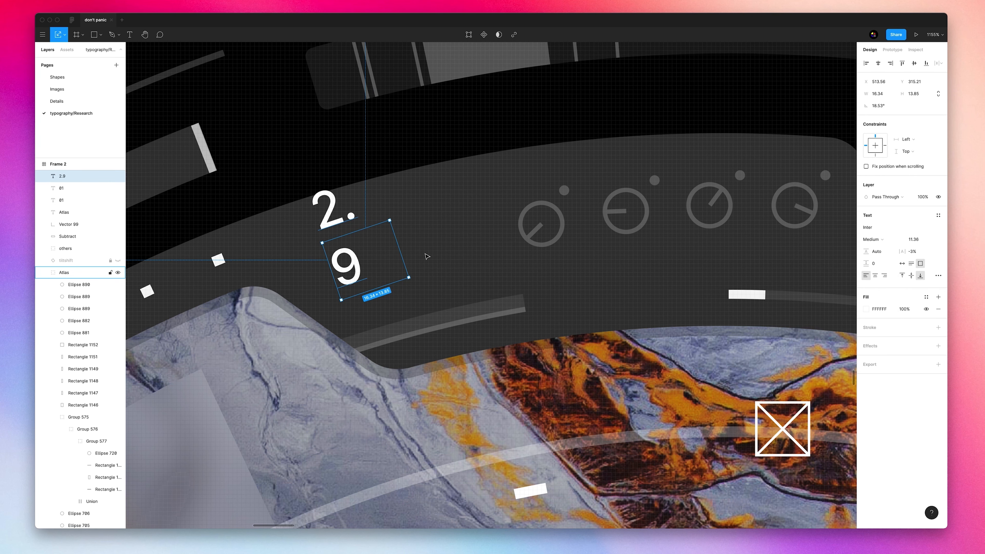
double_click(389, 222)
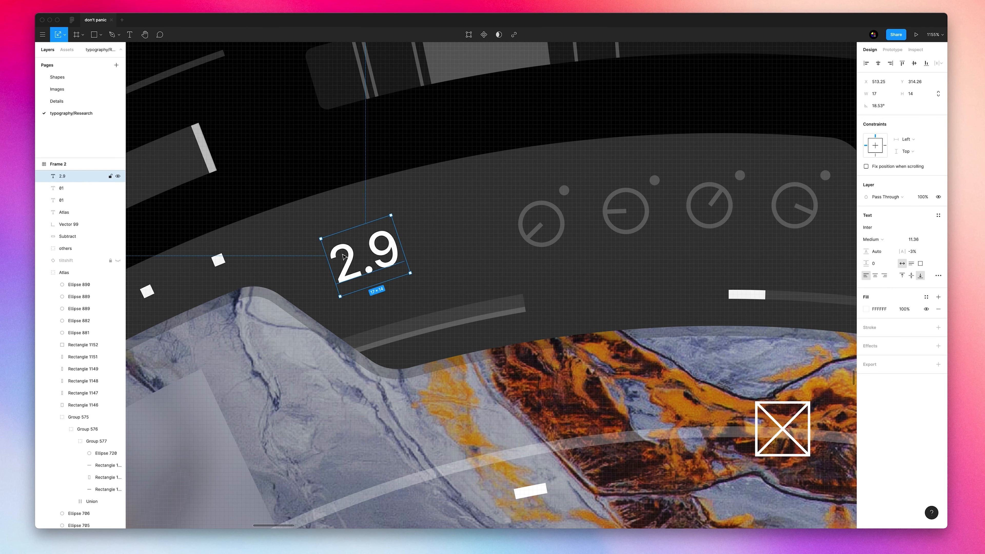
Scale the 2.9 label down further to a font size of 9.6 and set its opacity to 30%.
key(shift+0)
click(644, 200)
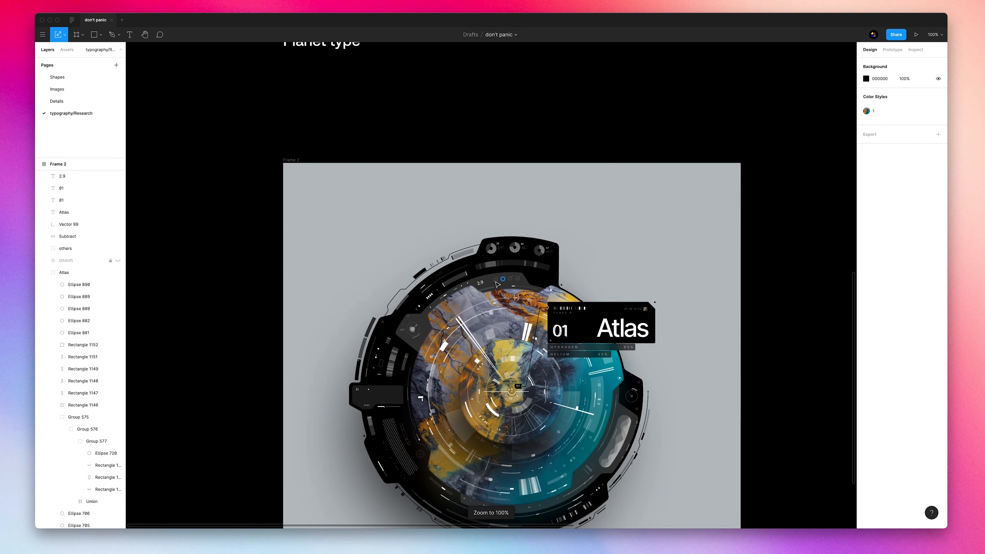
scroll(496, 281, up, 10)
click(502, 295)
drag(508, 289, 496, 282)
key(2)
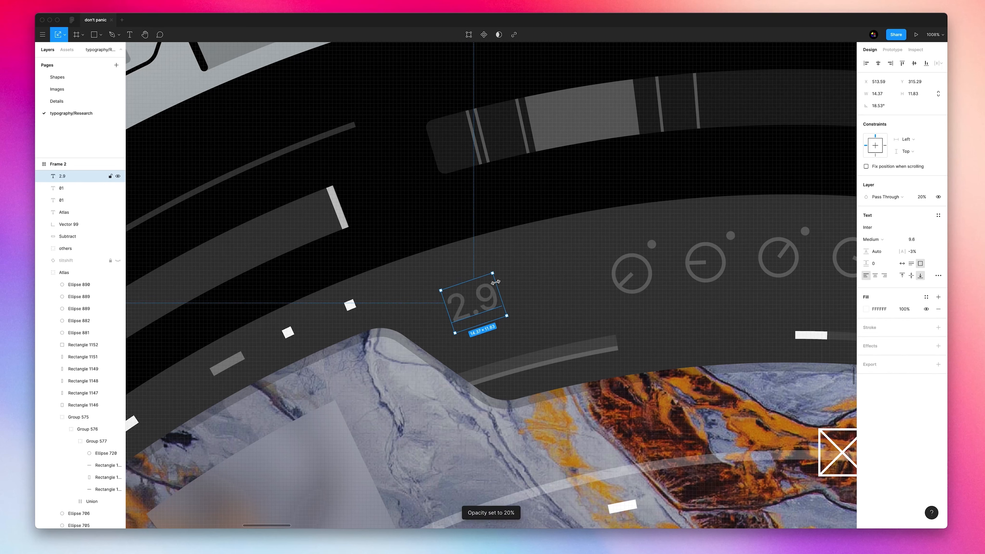
key(3)
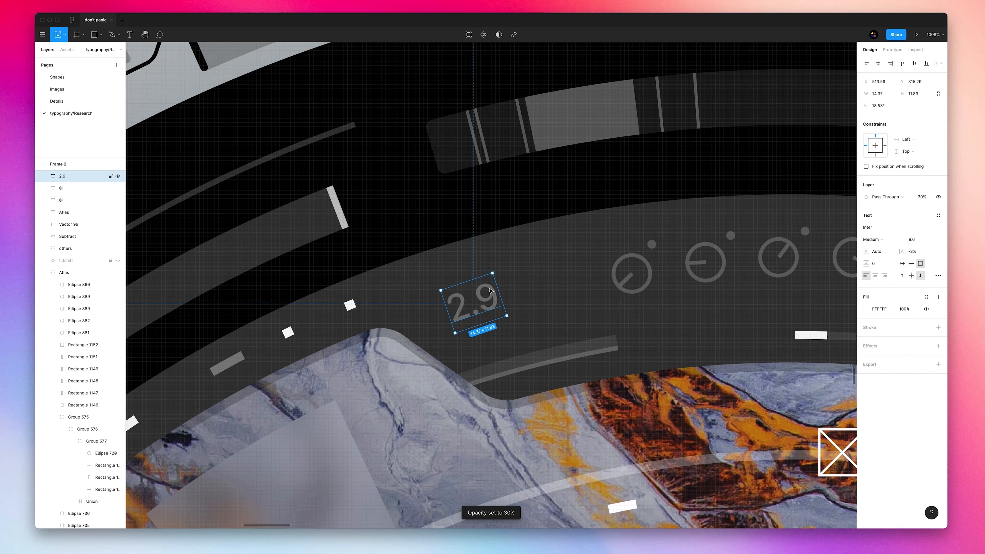
key(shift+0)
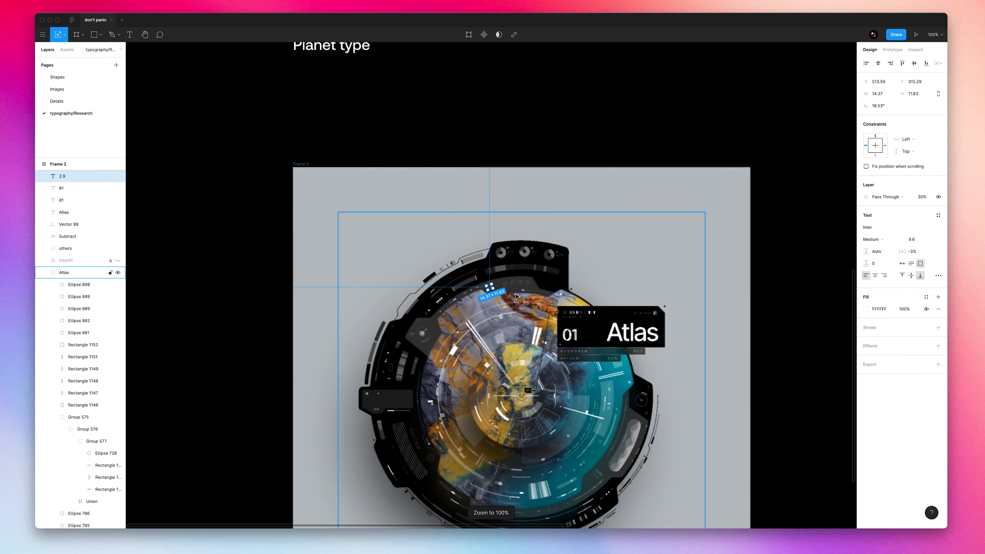
click(677, 271)
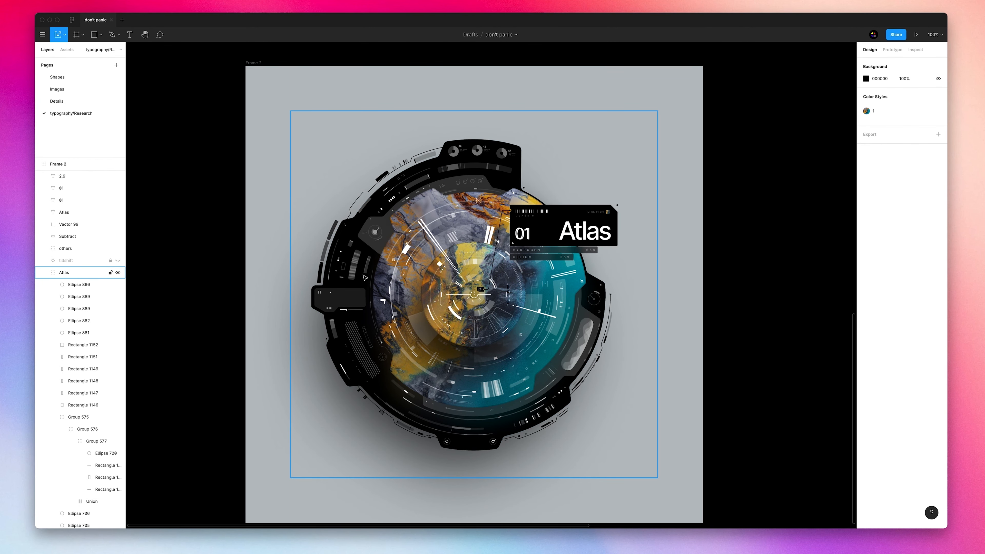
Delete the extra overlapping 01 label on the Atlas card.
scroll(465, 184, up, 1)
scroll(463, 175, up, 5)
scroll(464, 163, down, 3)
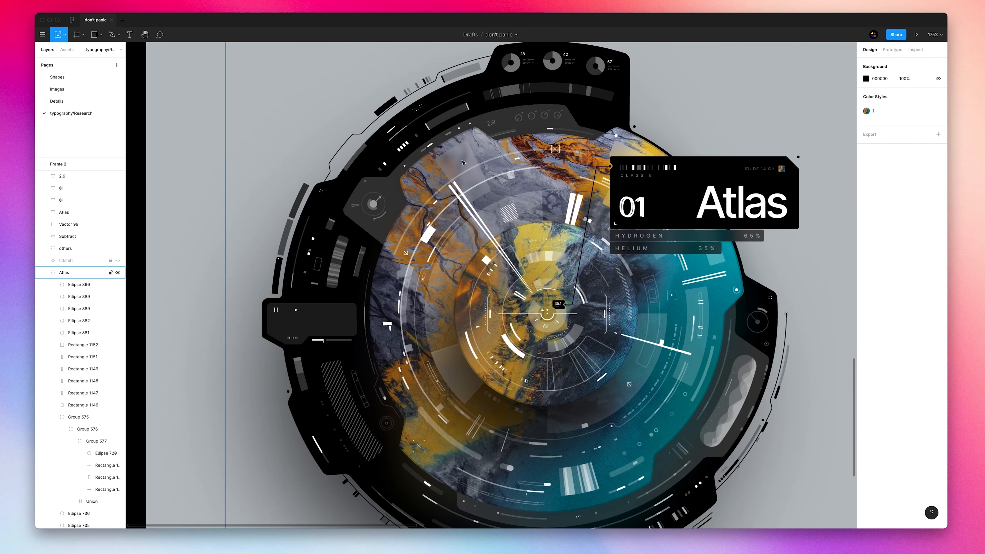
click(491, 123)
click(642, 209)
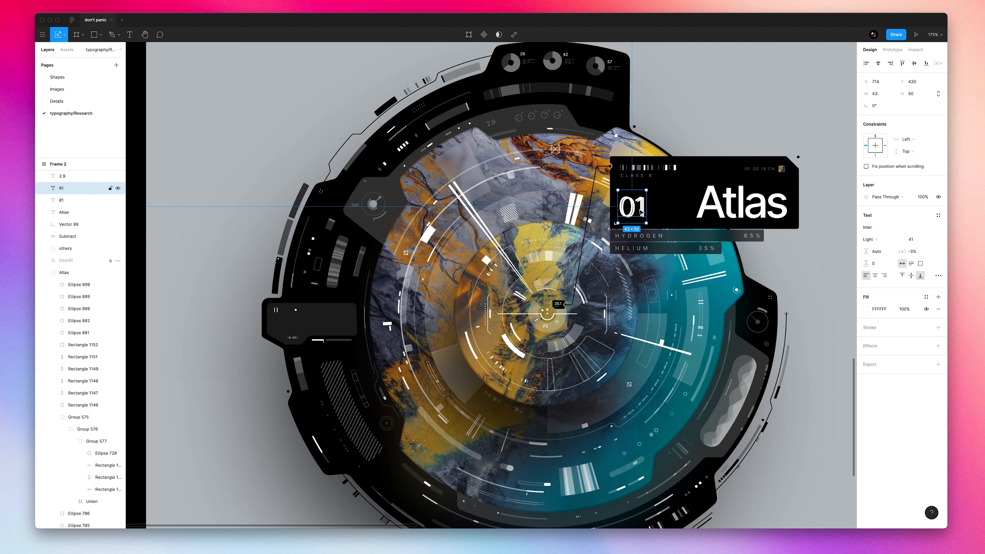
key(Delete)
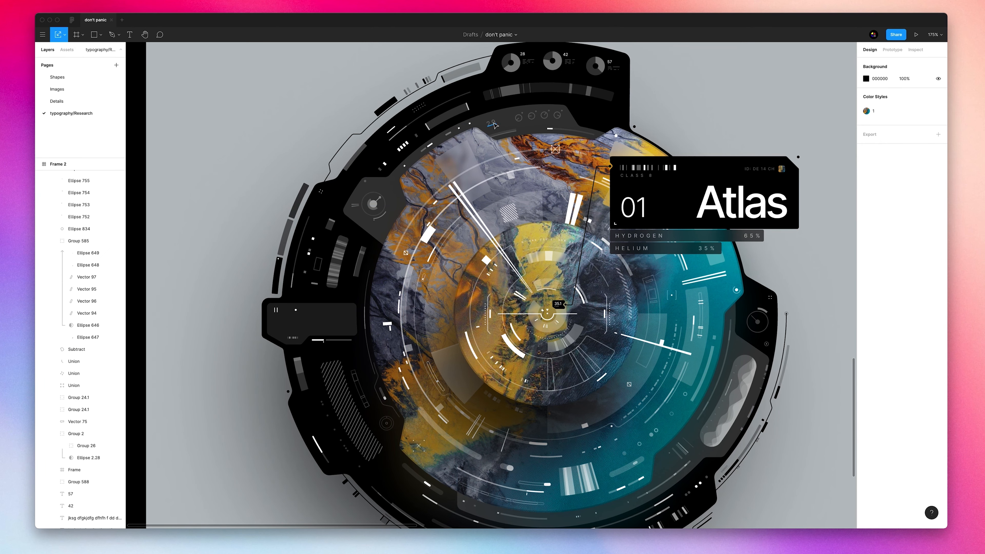
Duplicate the 2.9 label onto the small panel at the device's left edge with its rotation at 0°.
click(492, 122)
drag(501, 117, 306, 317)
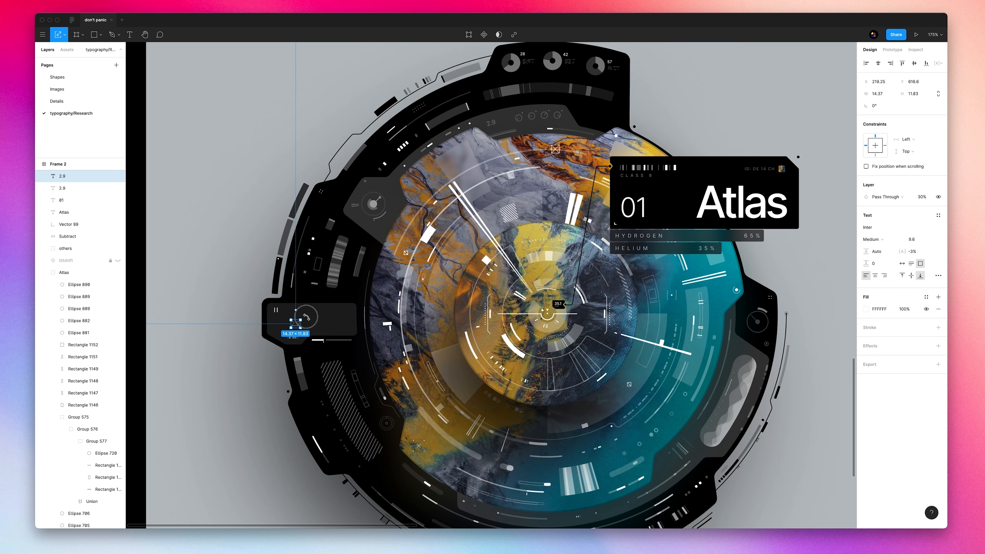
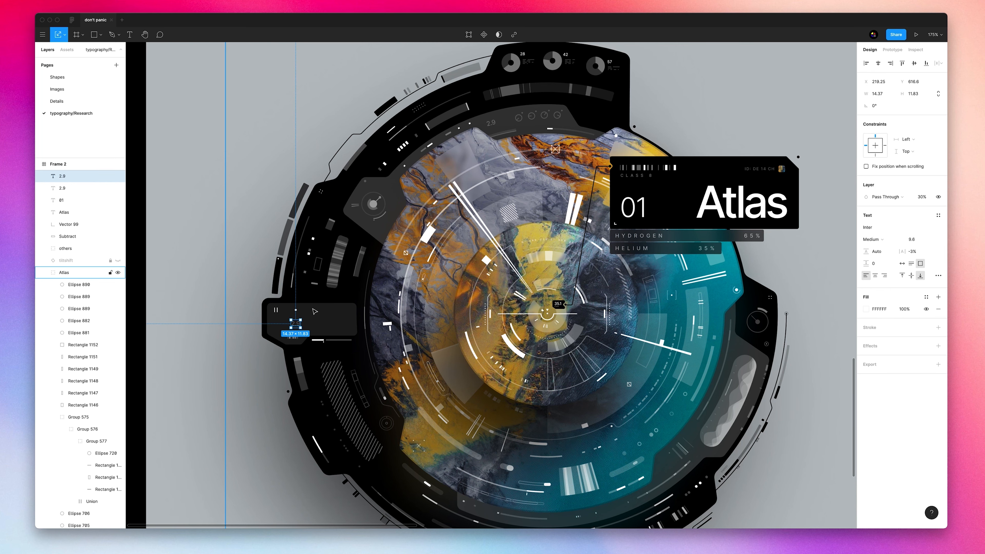
scroll(297, 327, up, 5)
Change the copied label to "00:43:28" and shift it left within the small panel to X 201.
double_click(296, 324)
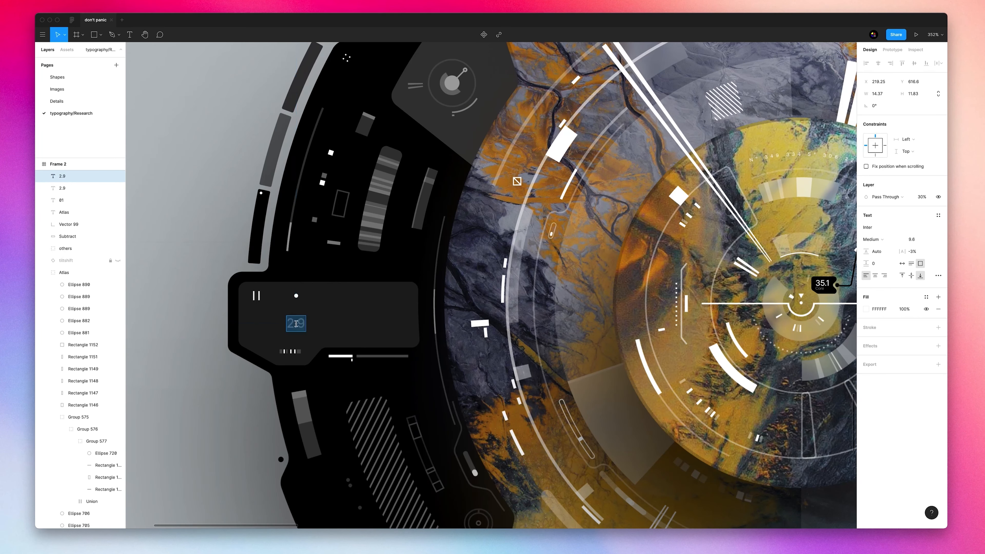
text(00:43)
key(Escape)
double_click(306, 318)
drag(314, 324, 290, 324)
double_click(297, 322)
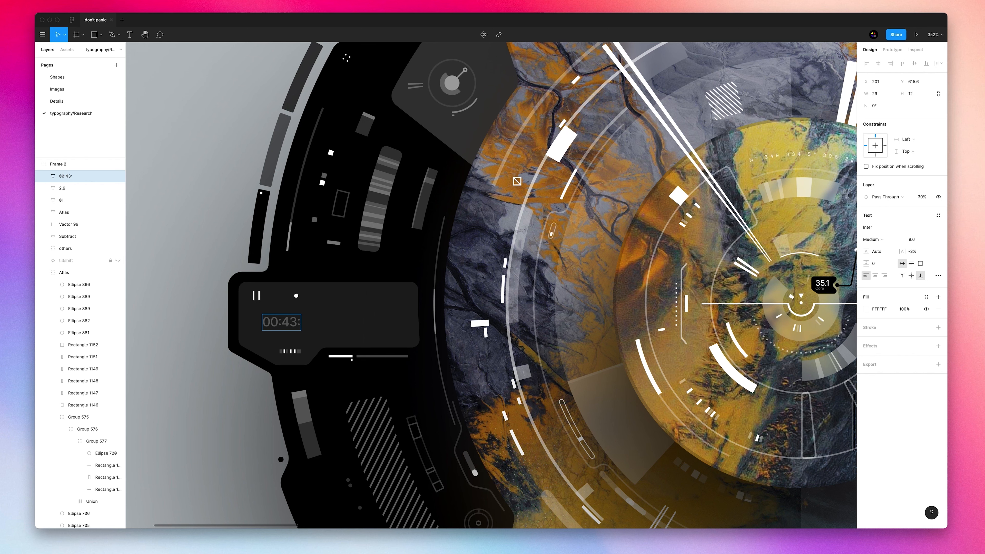
key(Escape)
Enlarge the 00:43:28 timer to a font size of 19.6 and place it at X 194, Y 608.
click(919, 239)
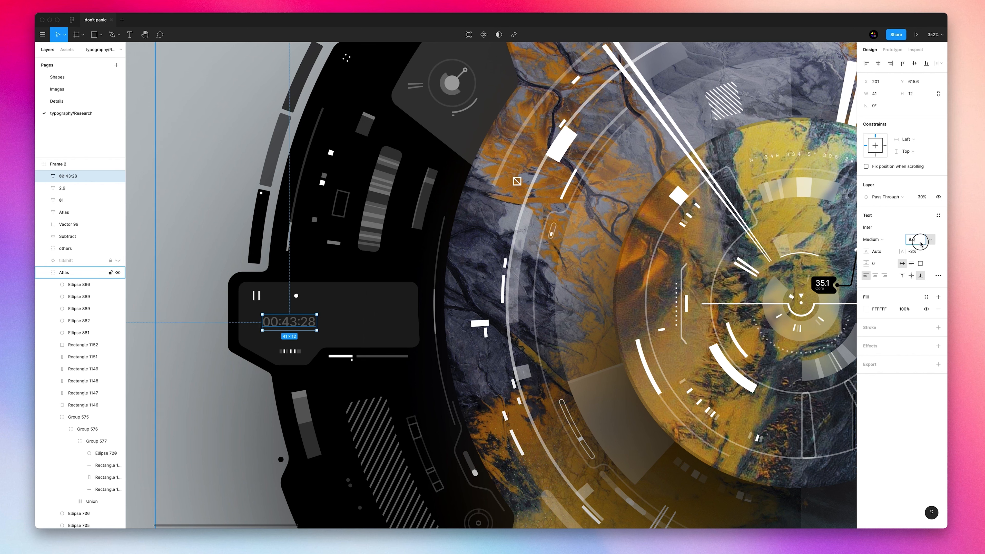
text(19.6)
key(Return)
Duplicate the 00:43:28 timer within the small panel and change the copy's text to "56".
drag(343, 336, 372, 326)
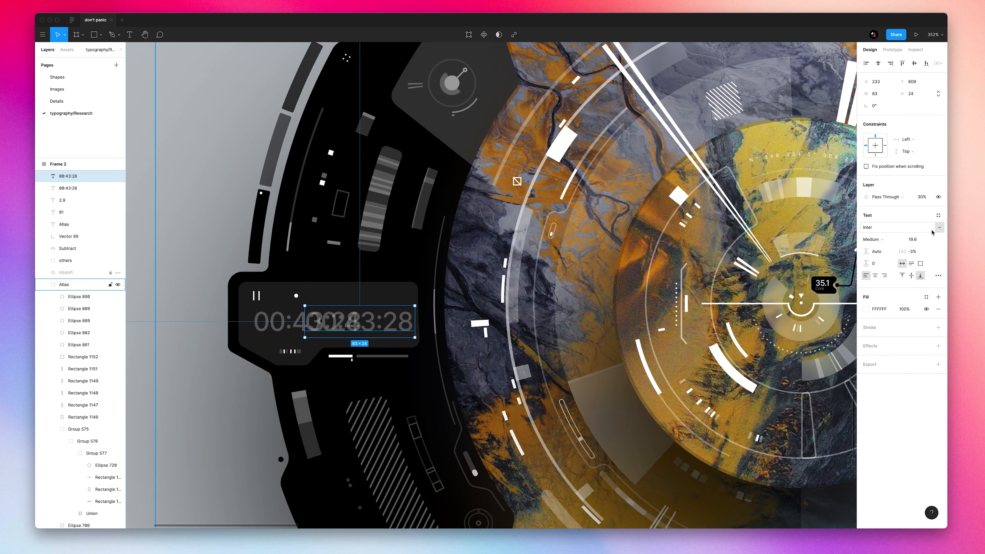
key(Return)
text(56)
key(Escape)
Move the 56 label to the panel's right end at X 301, Y 620 and scale it down to a font size of 7.84.
drag(322, 323, 392, 320)
click(915, 239)
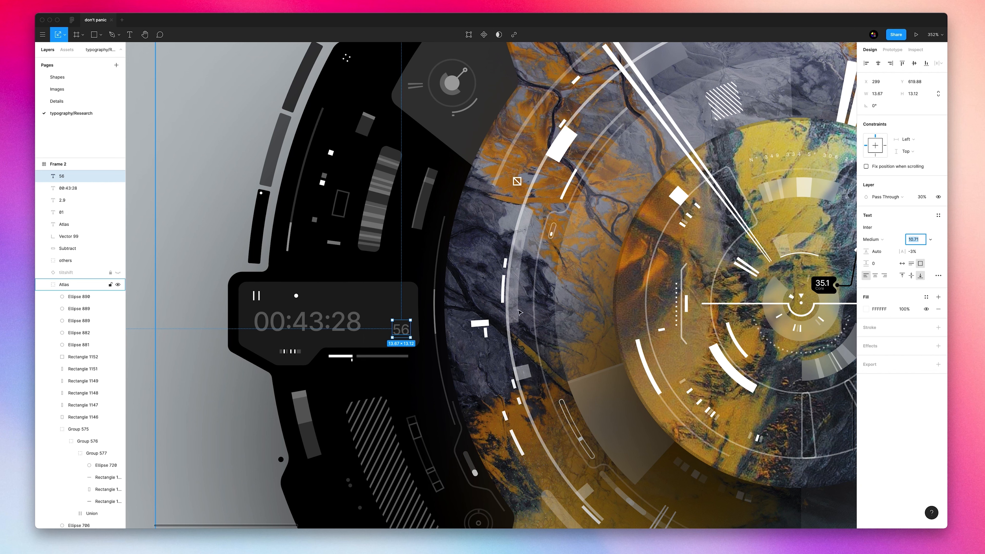
drag(410, 329, 404, 328)
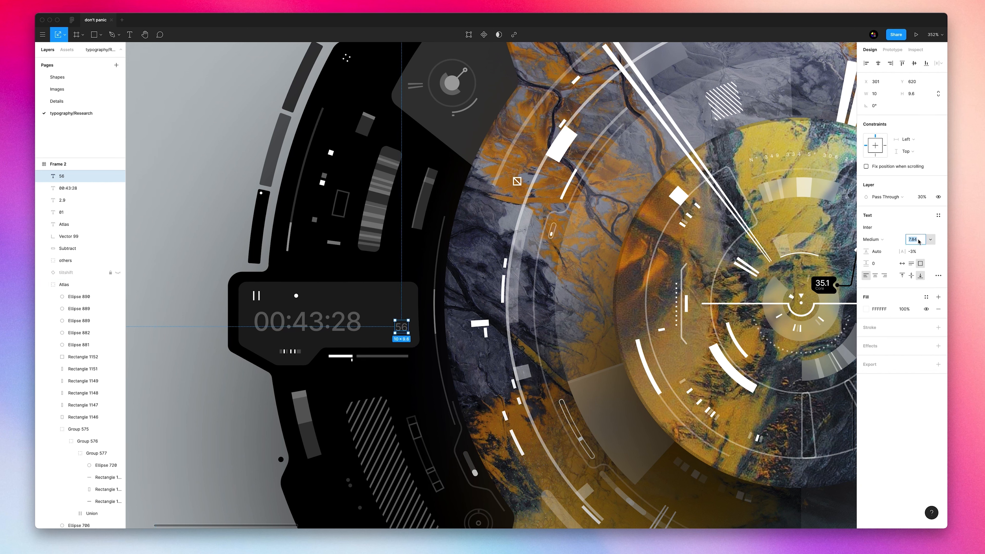
drag(396, 321, 393, 314)
key(ctrl+z)
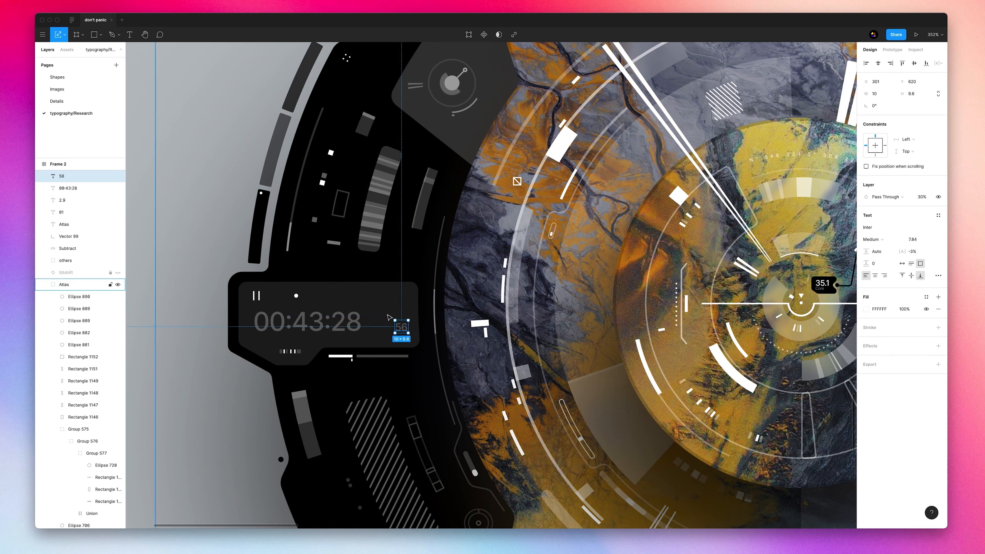
Raise the 00:43:28 timer's layer opacity to 100%.
click(354, 325)
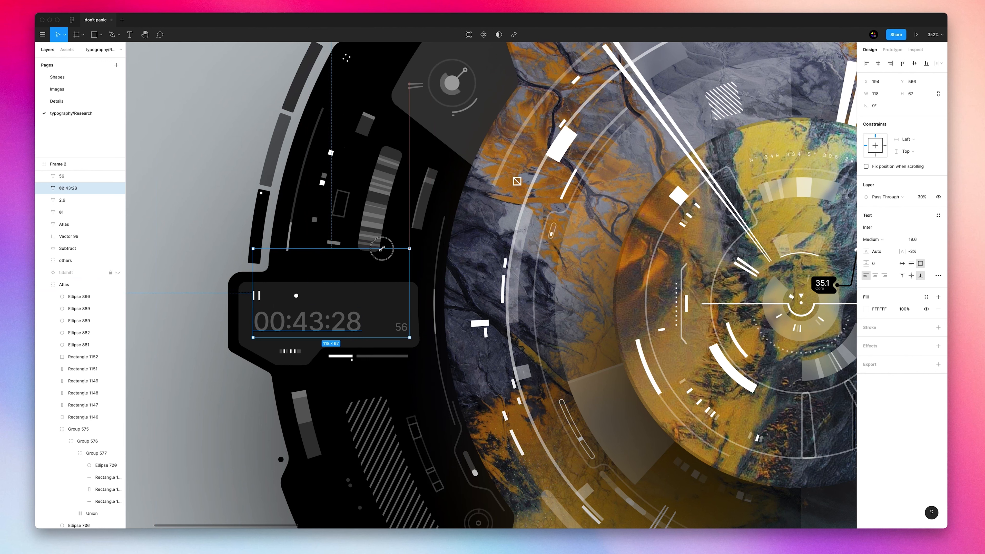
drag(362, 306, 460, 278)
key(super+z)
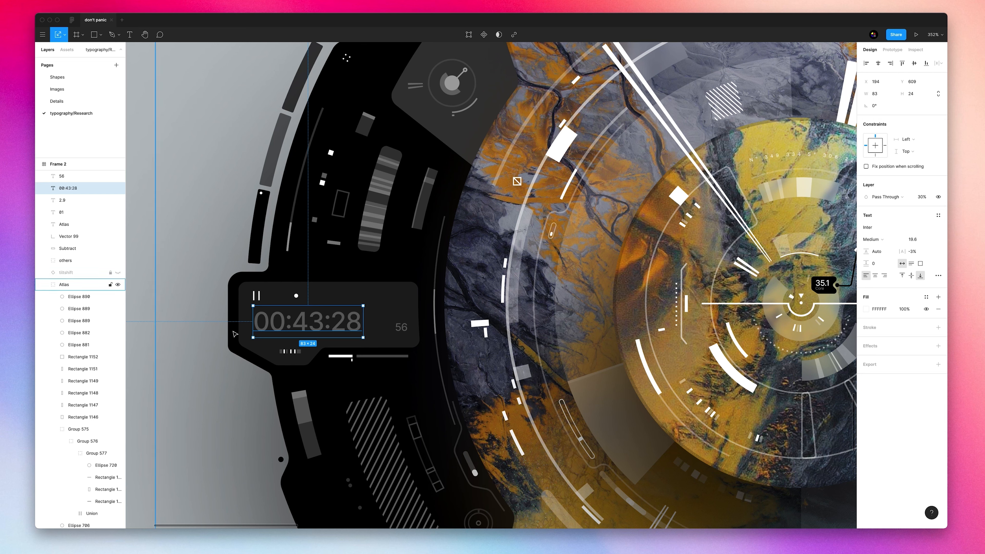
key(0)
Dim only the leading "00:" of the timer by setting its fill opacity to 20%.
double_click(287, 319)
drag(291, 319, 254, 318)
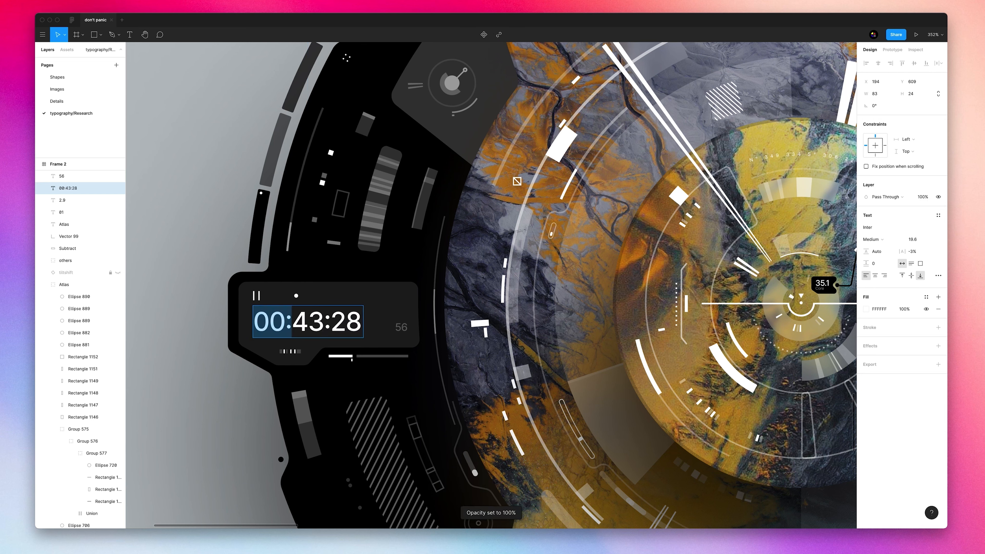
click(903, 309)
text(20)
key(Return)
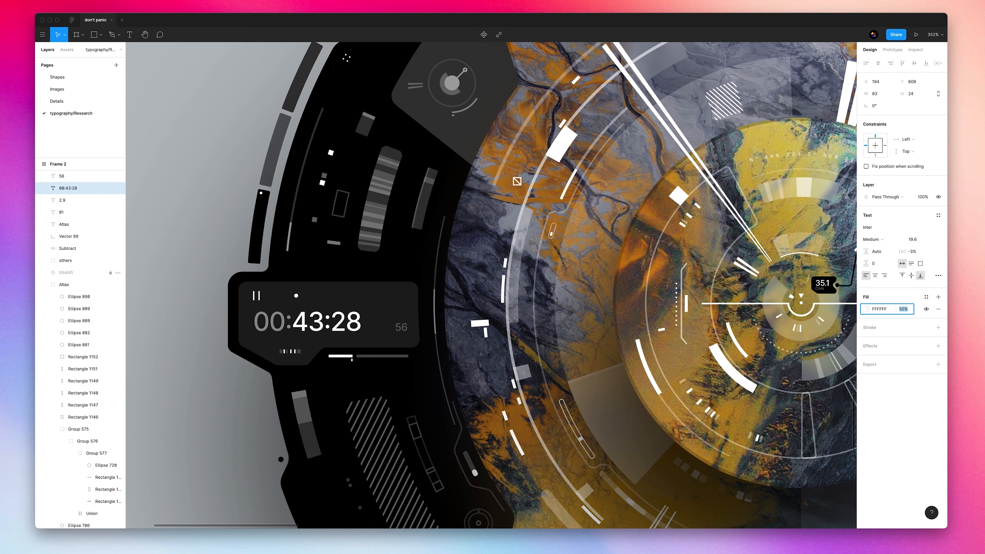
key(Escape)
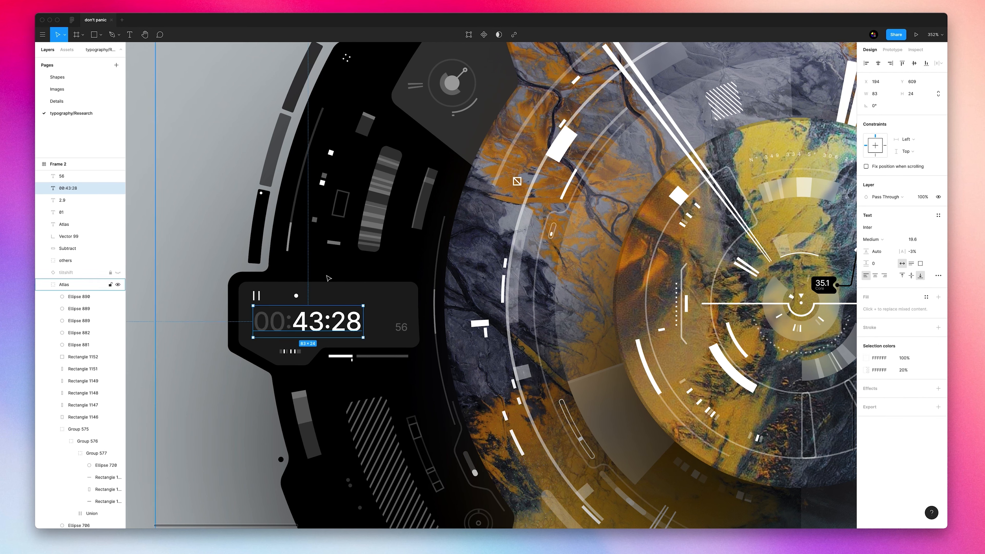
Duplicate the timer directly above itself and change the copy's text to "RECORDING".
drag(322, 328, 323, 303)
key(Return)
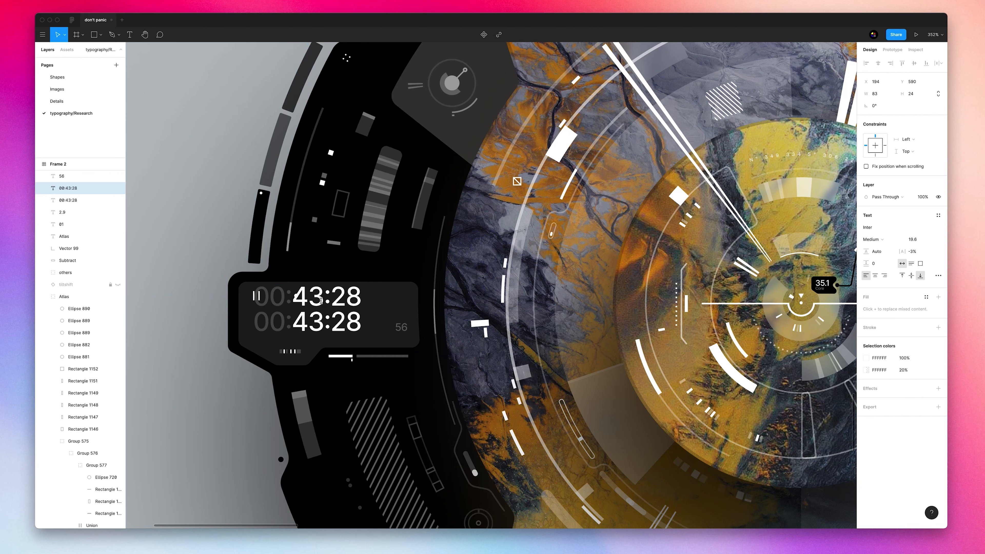
text(REO)
text(CO)
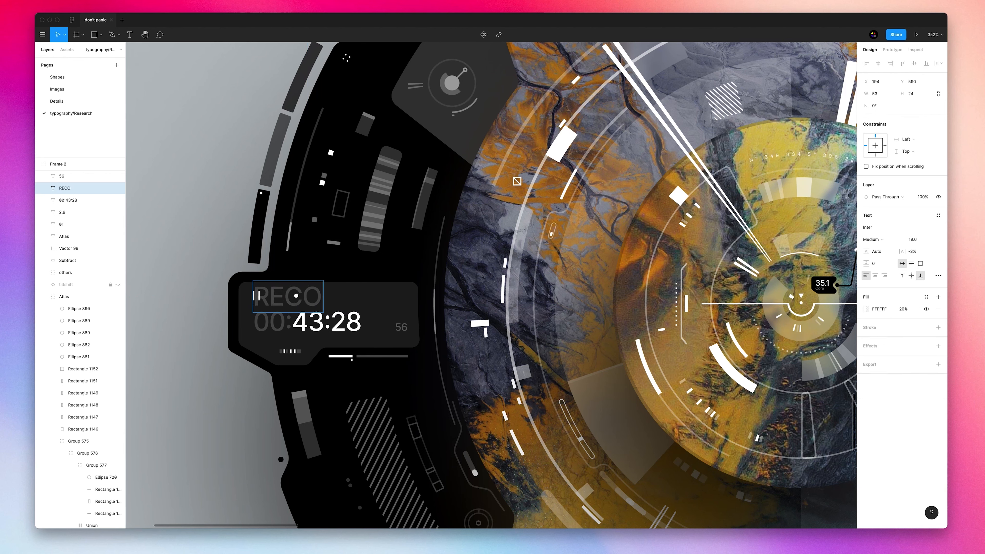
text(RDING)
key(Escape)
Reduce the RECORDING label to a font size of 6 and place it beside the white dot at X 234, Y 598.
drag(334, 304, 388, 302)
text(12)
key(Return)
click(923, 238)
key(Down)
key(Down)
key(Down)
key(Down)
key(Down)
key(Down)
drag(318, 309, 319, 300)
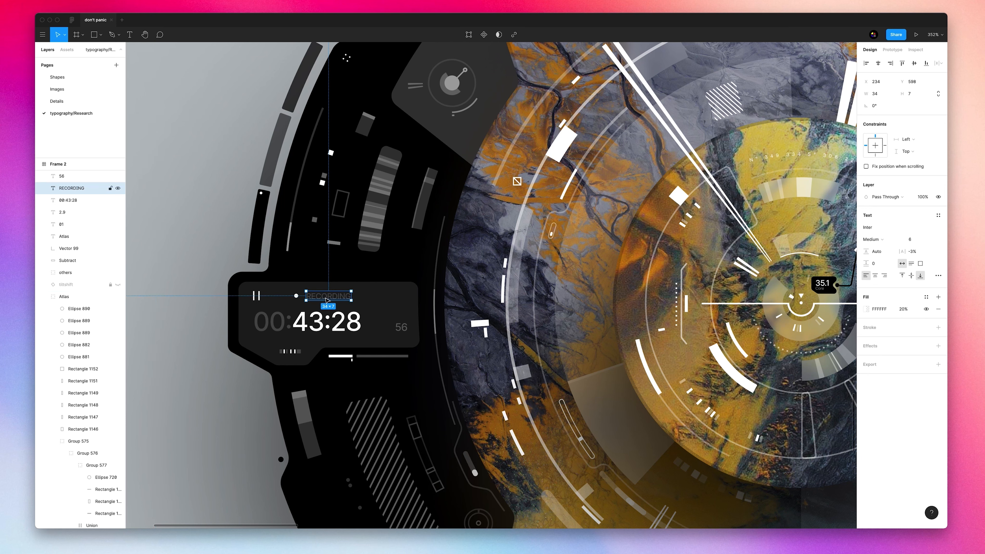
Set the RECORDING label to font size 4 with 40.5% letter spacing and nudge it to X 233, Y 599.
drag(907, 252, 924, 252)
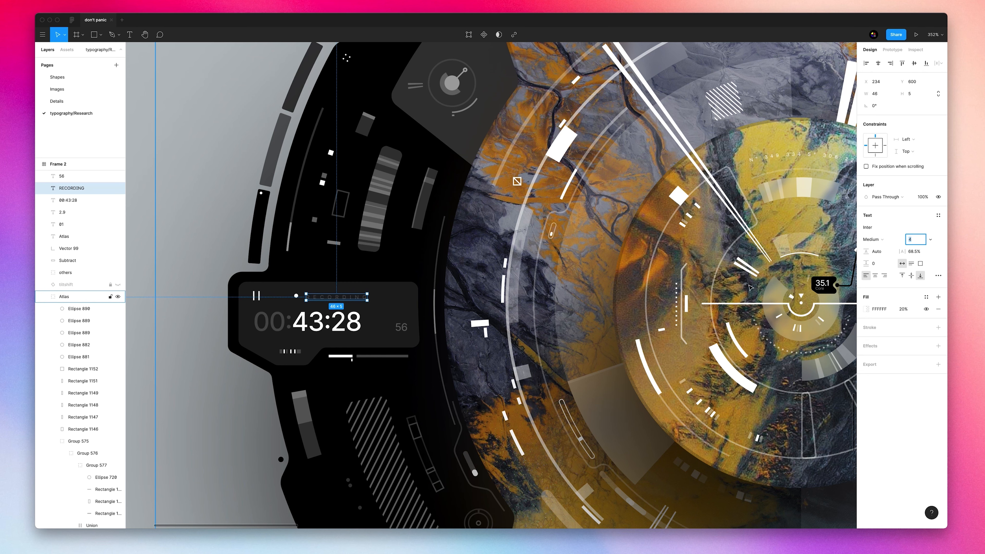
click(913, 253)
key(Down)
key(Down)
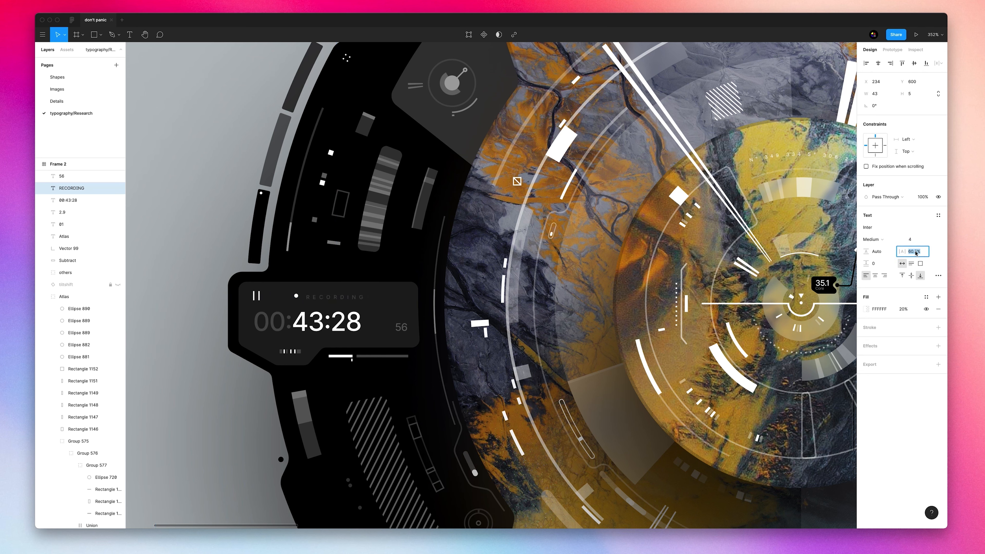
key(Return)
key(Up)
key(Up)
key(Down)
key(Left)
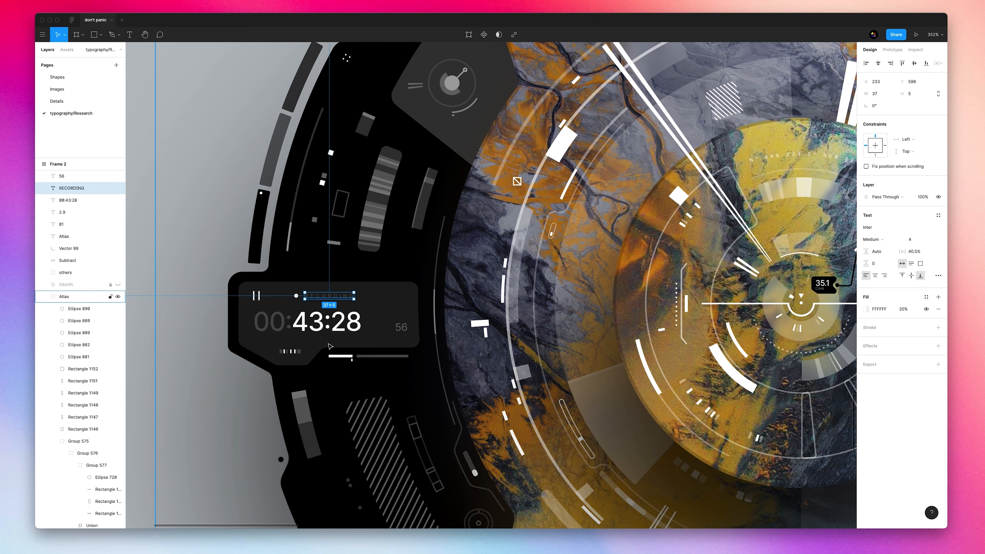
Reposition the timer at X 191, Y 611 and the 56 label at X 302, Y 625 in the panel.
scroll(328, 344, down, 1)
click(301, 314)
drag(317, 313, 314, 314)
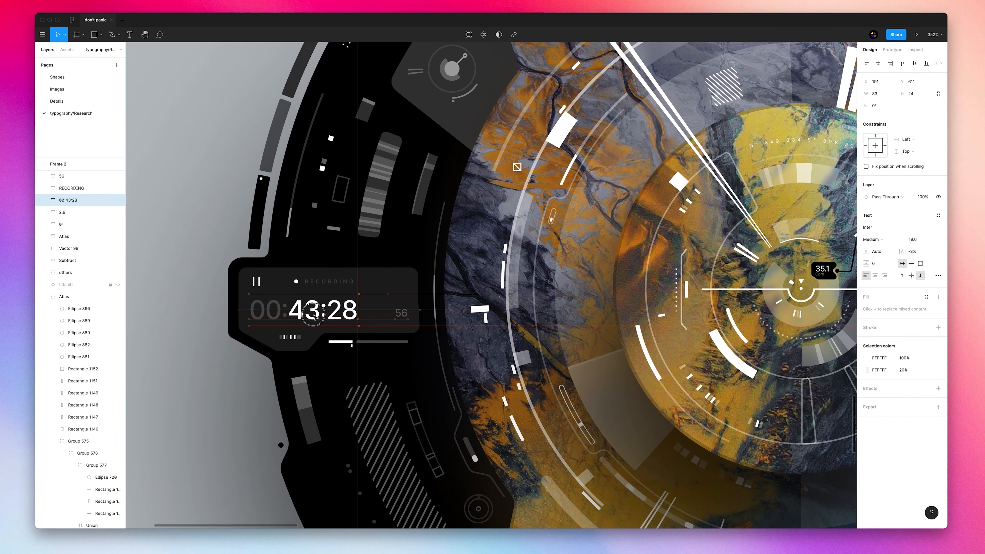
drag(402, 313, 404, 321)
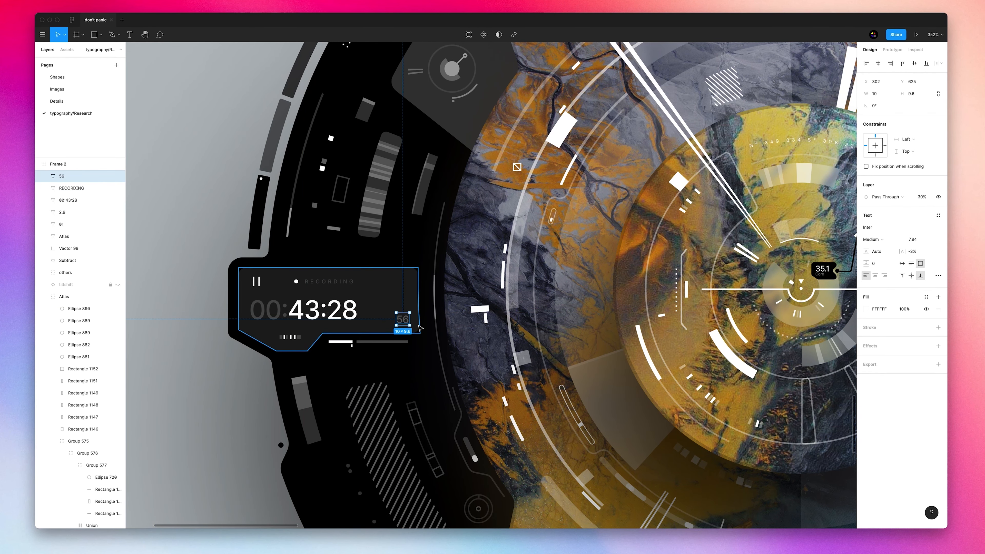
Examine the timer panel up close and within the whole planet illustration.
key(shift+1)
key(Escape)
key(shift+0)
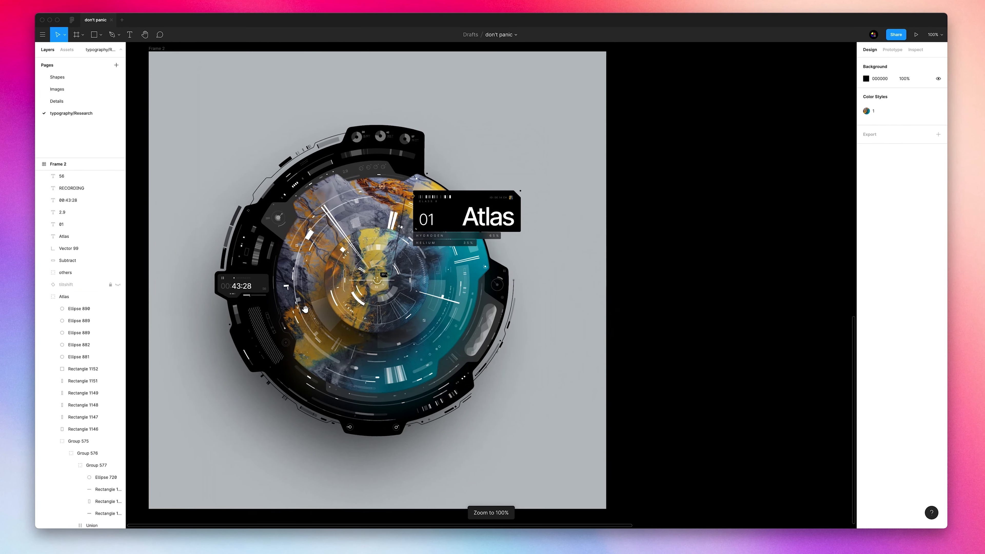
click(237, 290)
scroll(238, 289, up, 5)
key(k)
drag(273, 273, 280, 271)
click(206, 360)
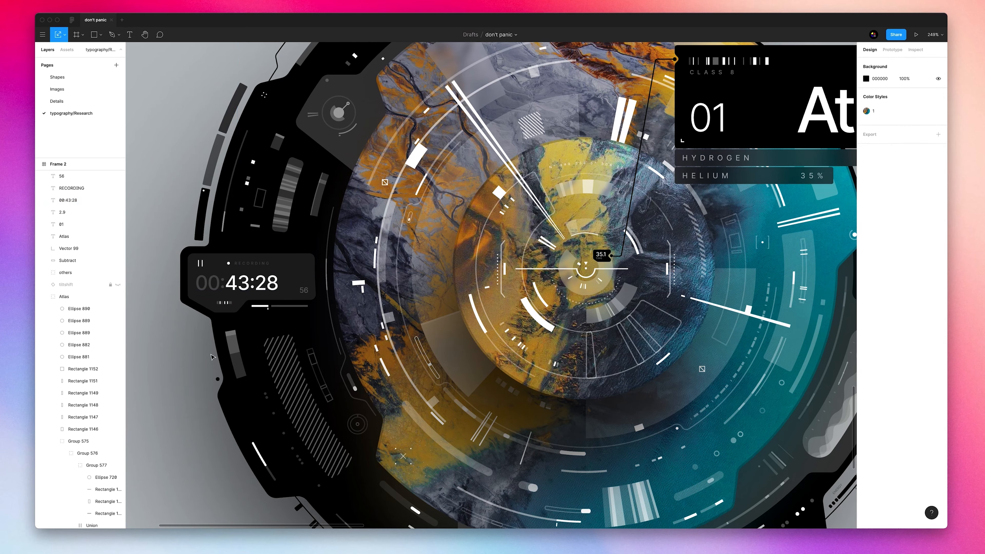
key(shift+1)
key(shift+0)
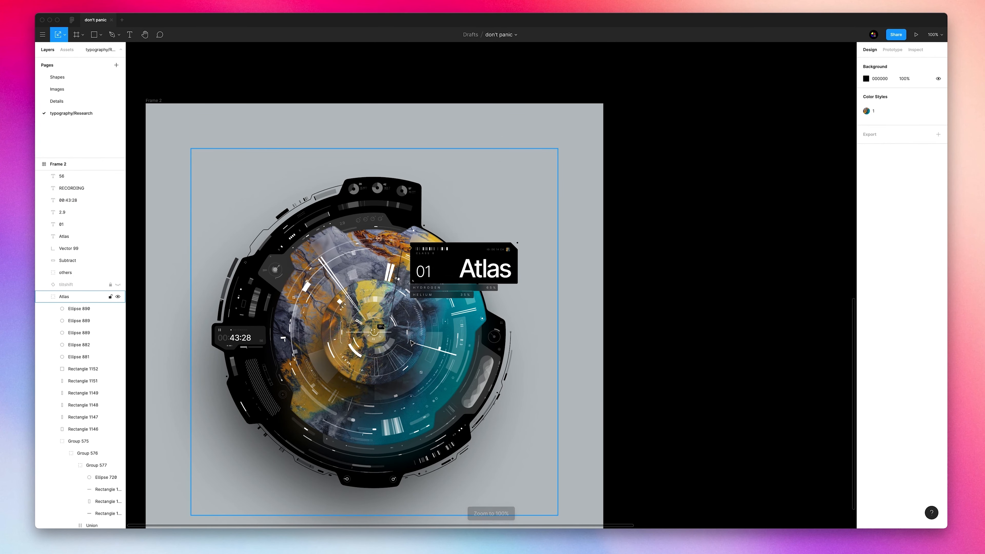
scroll(338, 354, up, 5)
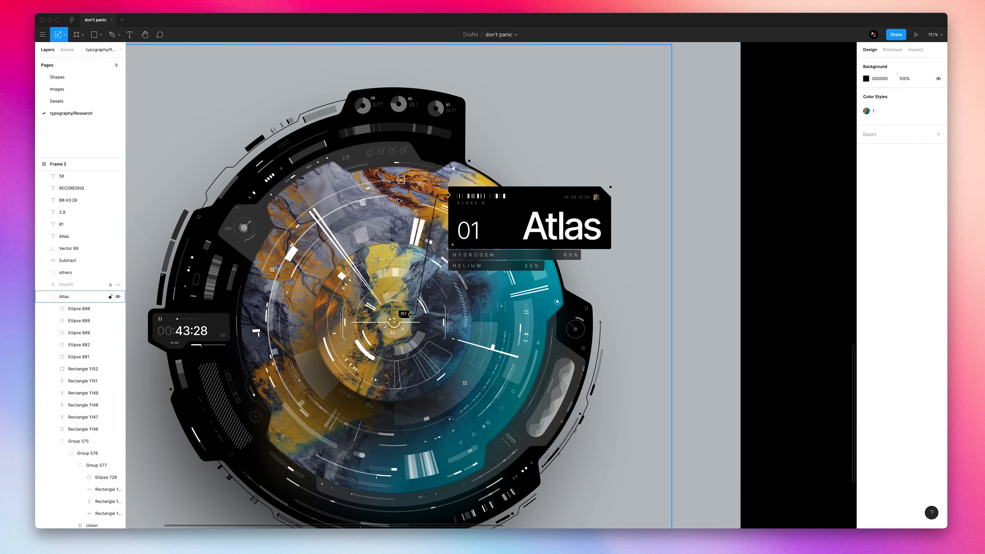
Add the text "Time To spin on Axis 395 days" on the grey background above the device.
scroll(414, 229, up, 6)
scroll(414, 229, left, 2)
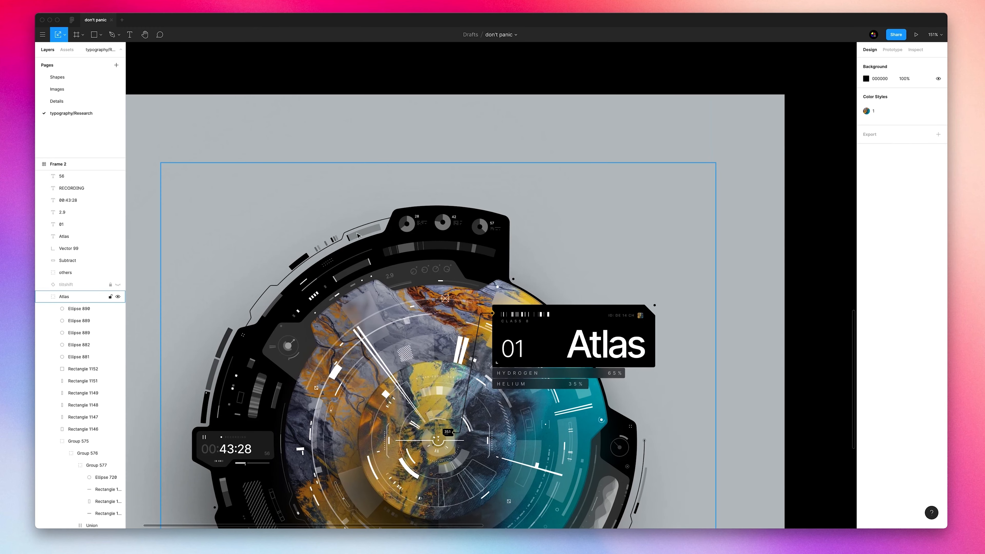
key(t)
click(349, 148)
text(Time)
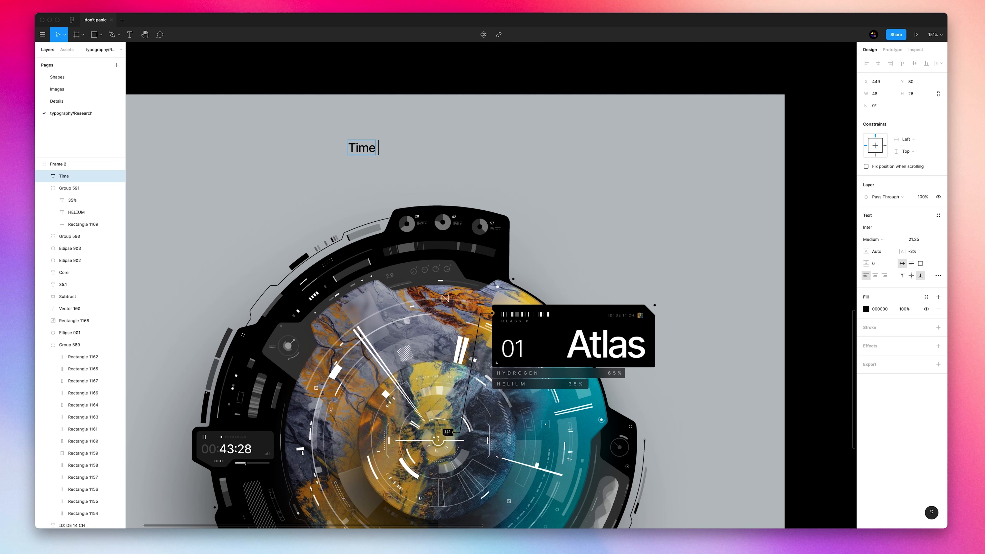
text( TO)
key(BackSpace)
text(o spin on Axis)
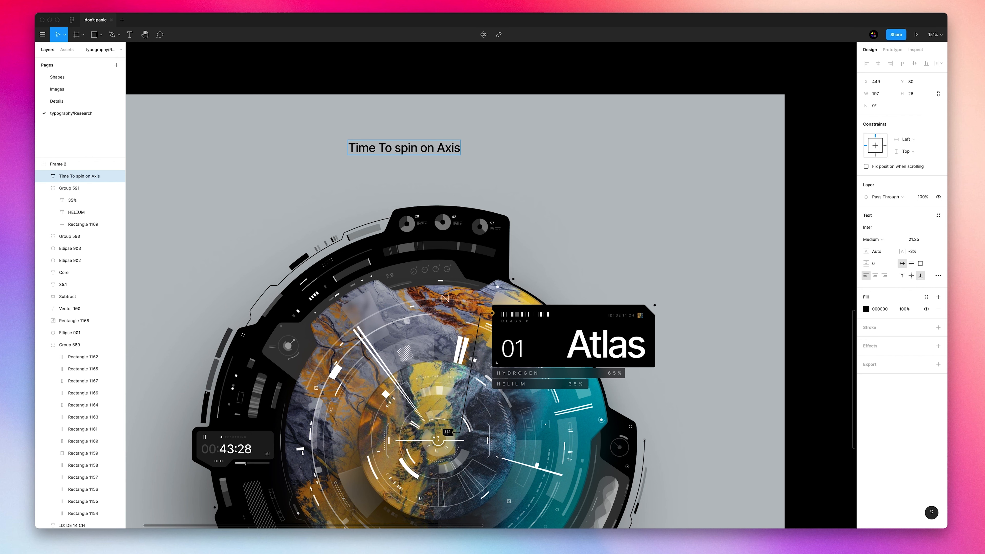
text( 395 days)
key(Escape)
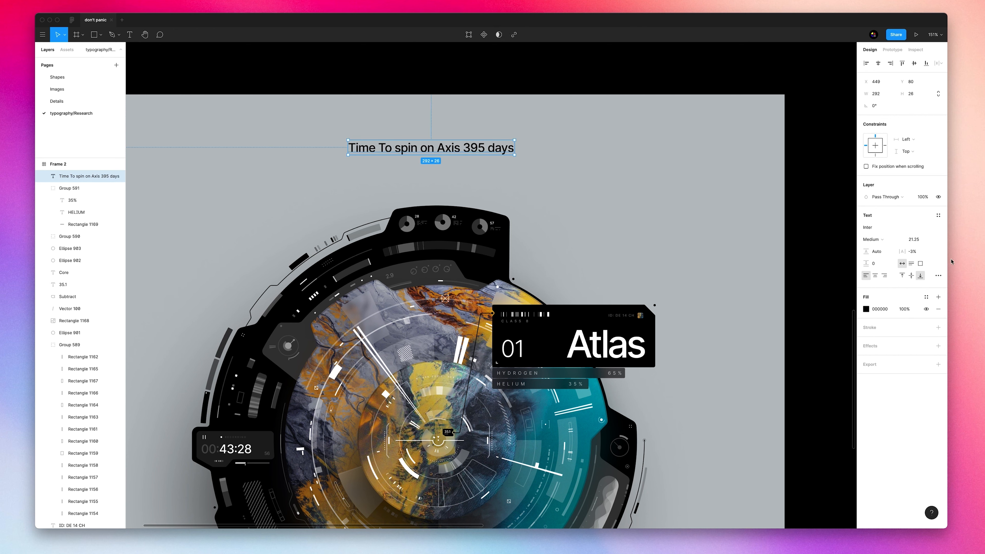
Switch the new text line's letter case to uppercase and move it to X 407, Y 107.
click(938, 275)
click(829, 399)
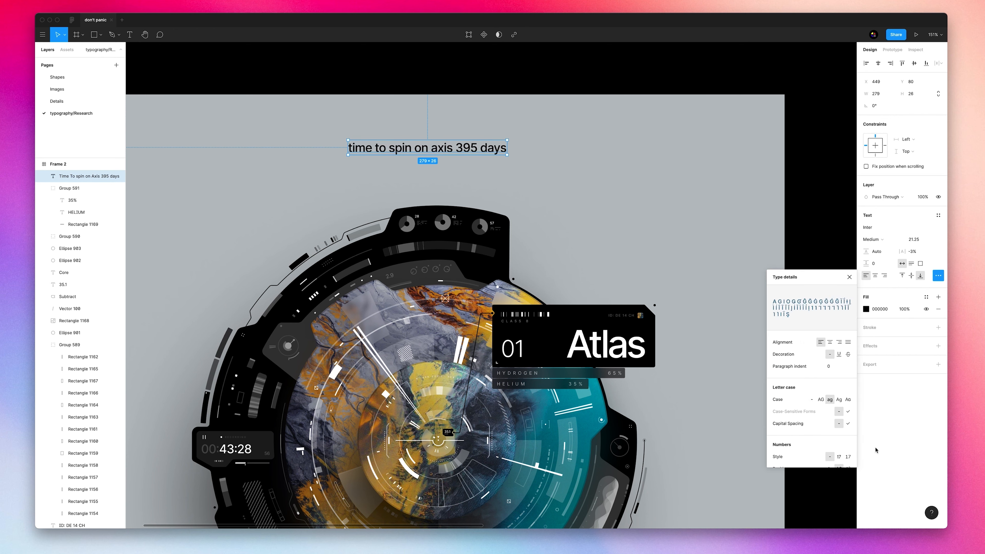
click(820, 399)
click(512, 176)
drag(466, 149, 443, 164)
Bend the text line into an arch with the arc plugin at 30% bend strength and apply it.
right_click(443, 164)
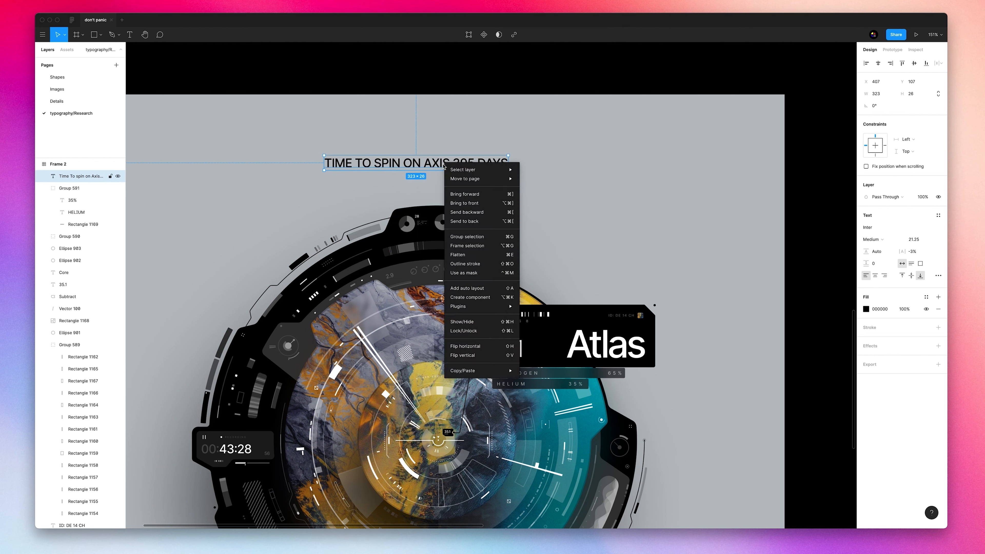
mouse_move(479, 307)
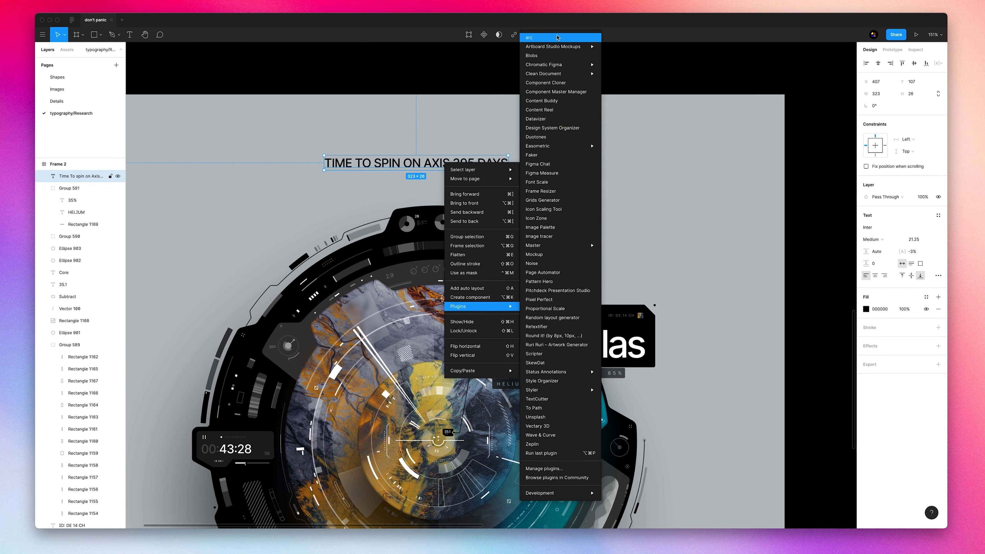
click(555, 40)
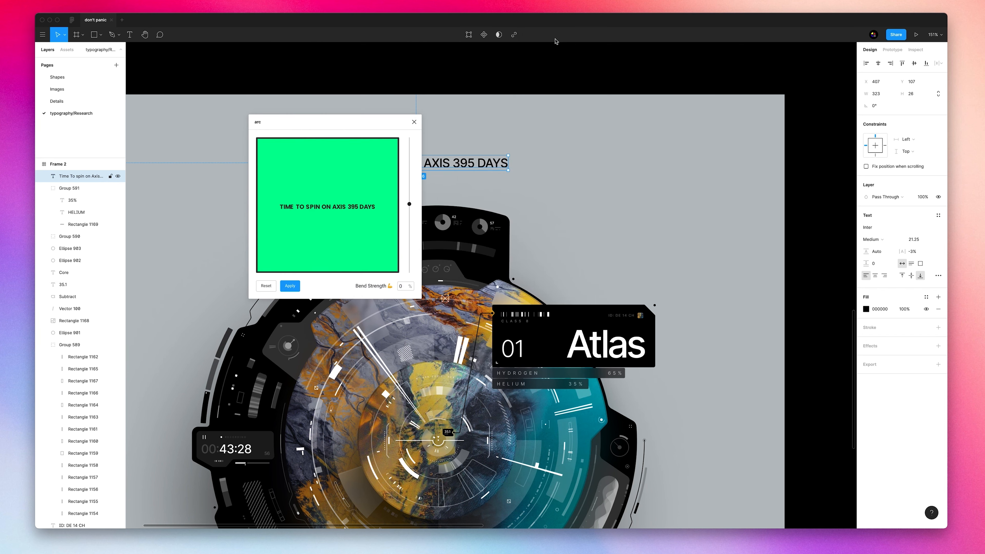
drag(667, 209, 666, 183)
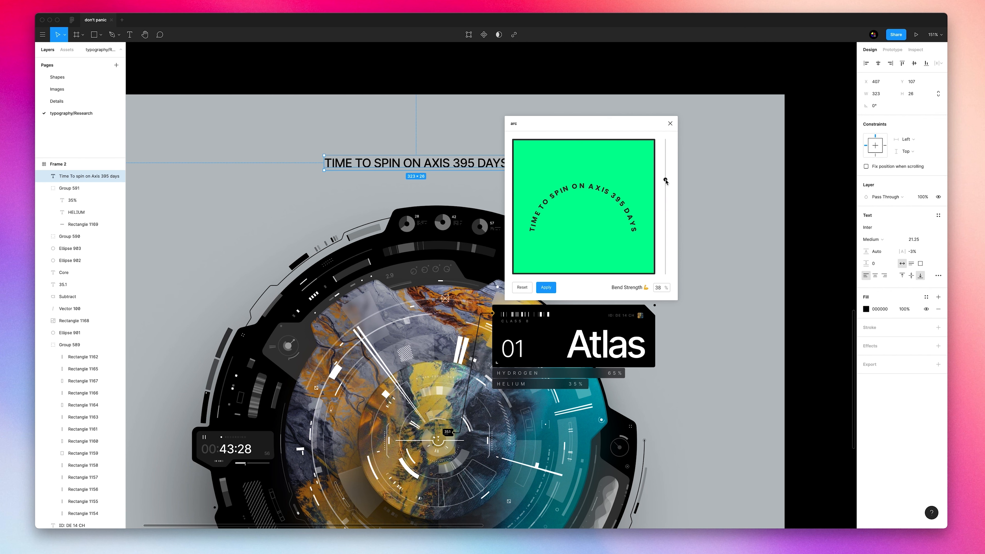
drag(665, 181, 666, 186)
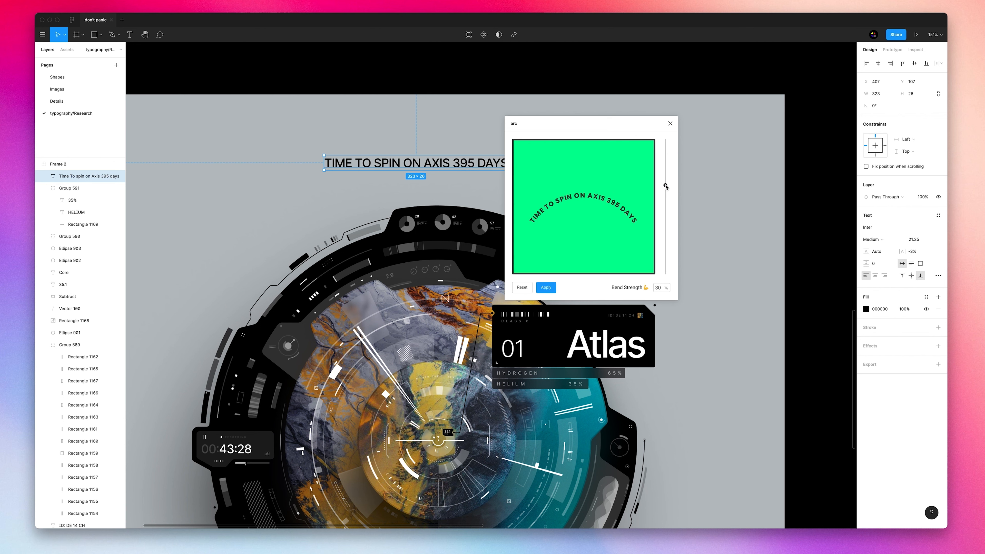
click(547, 288)
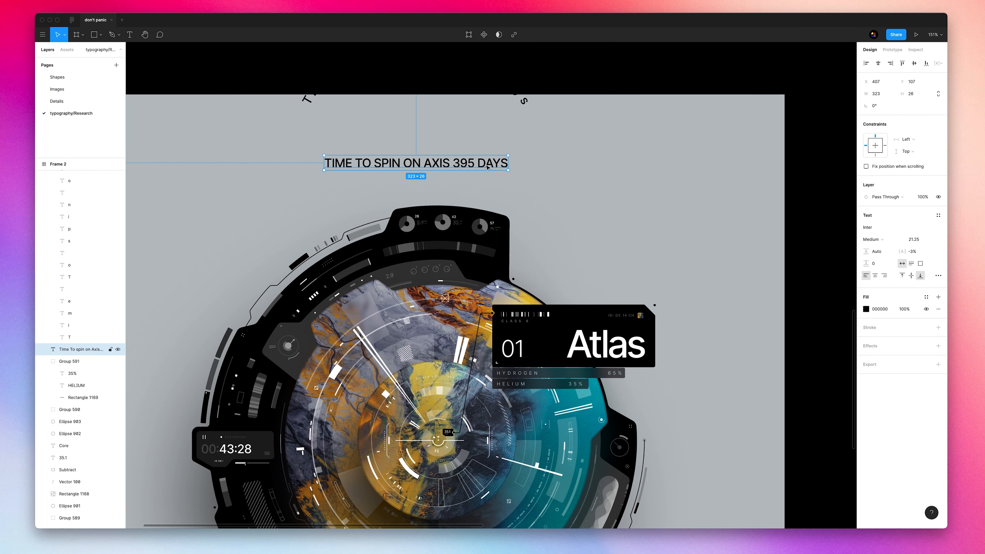
Undo the trial resize of the arched text group and move the group to X 785, Y 65 on the grey background.
drag(525, 103, 652, 196)
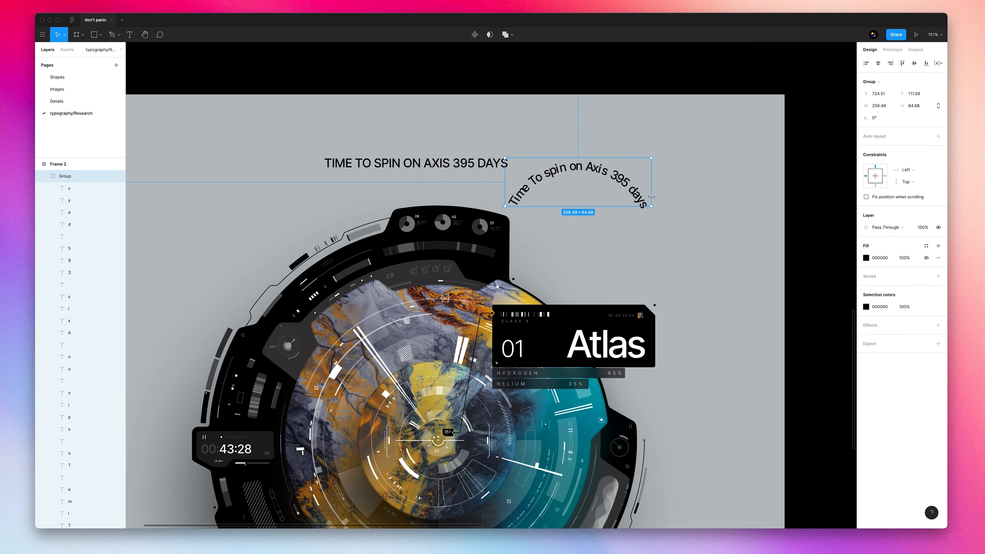
key(super+z)
double_click(633, 167)
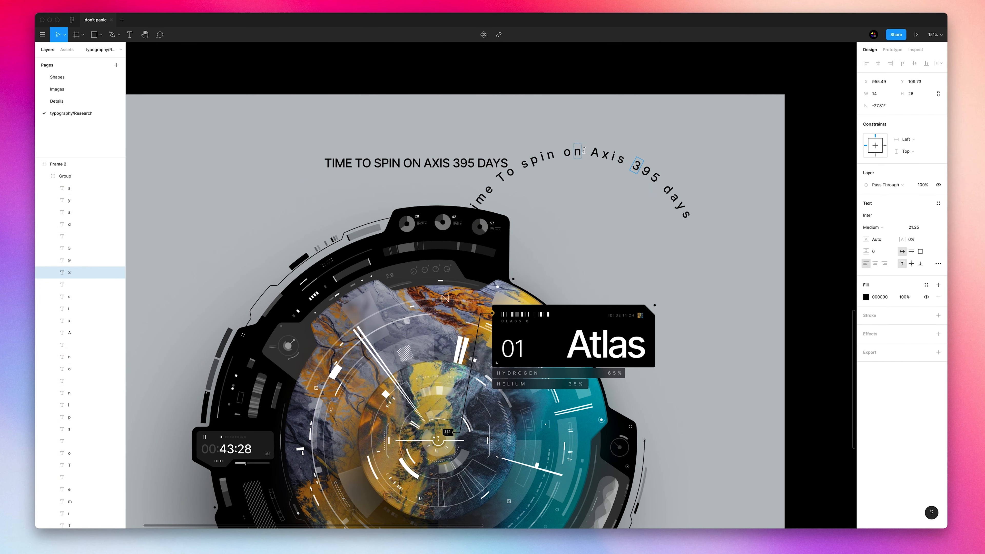
click(613, 157)
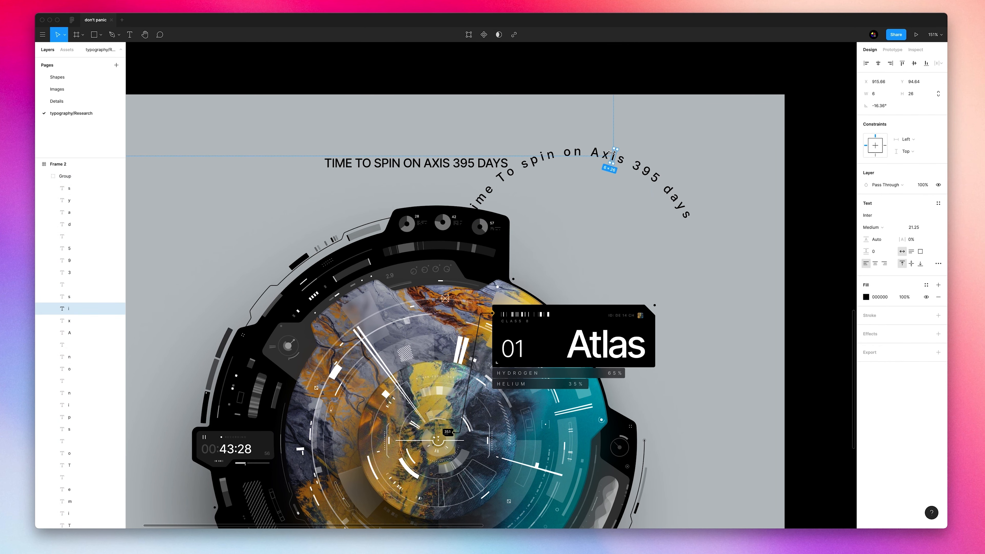
key(Escape)
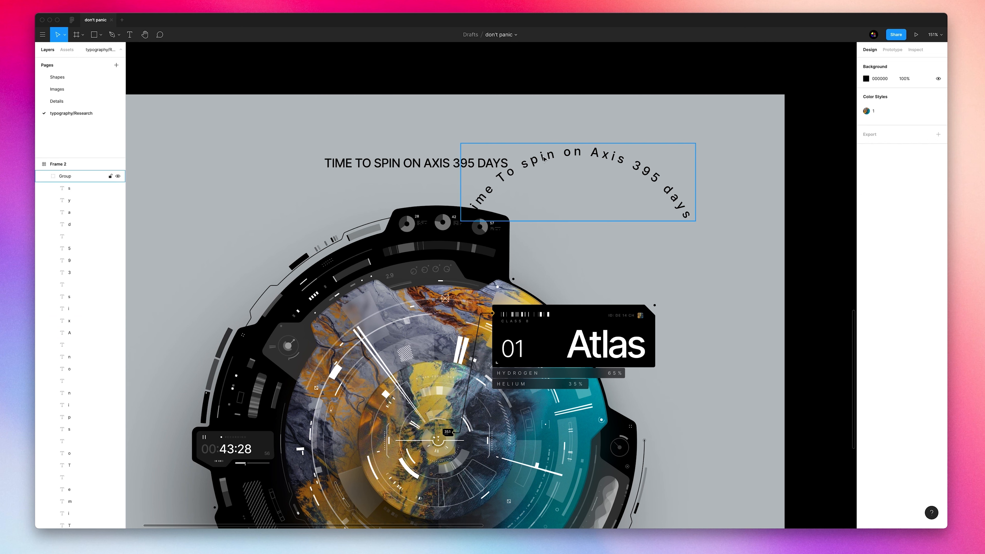
drag(544, 159, 622, 147)
Try replacing the "o" of "To" in the arched text with "ghfh" and undo the edit.
double_click(582, 164)
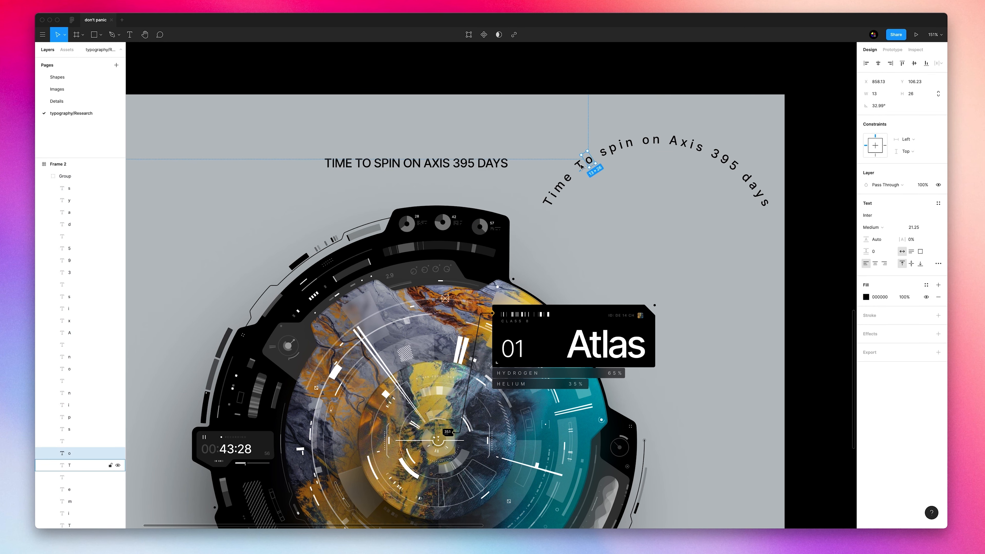
double_click(589, 164)
text(ghfh)
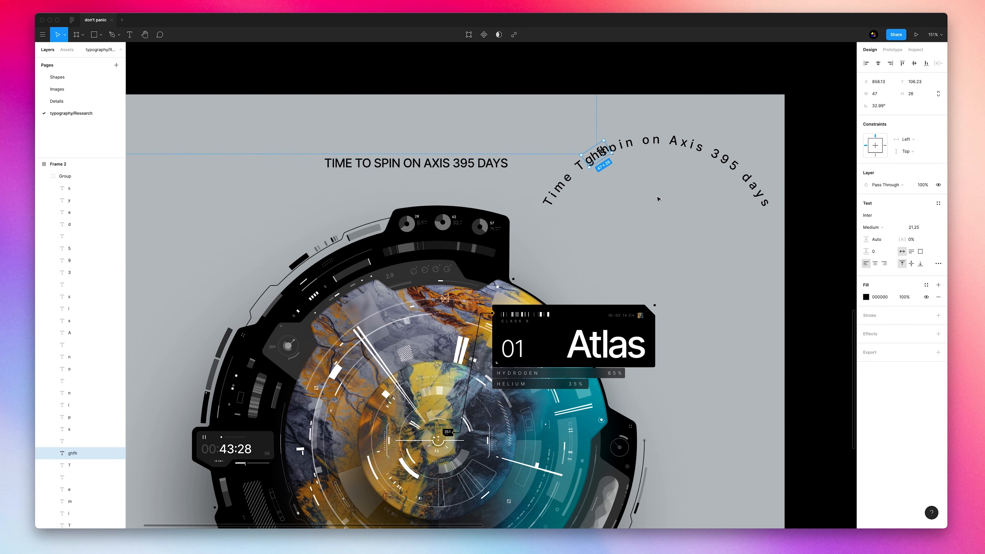
key(super+z)
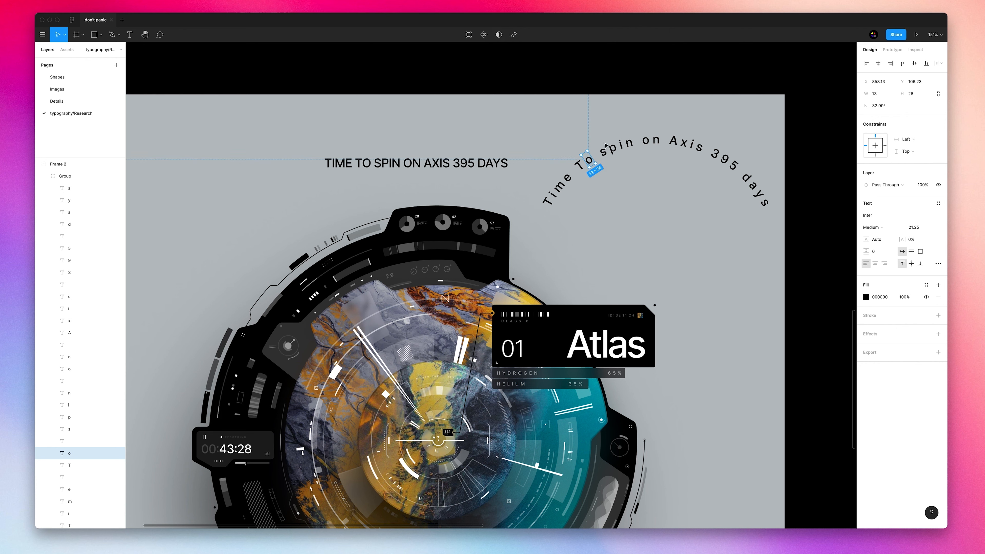
Scale the whole arched text group down to about 192 px wide.
click(589, 140)
click(669, 146)
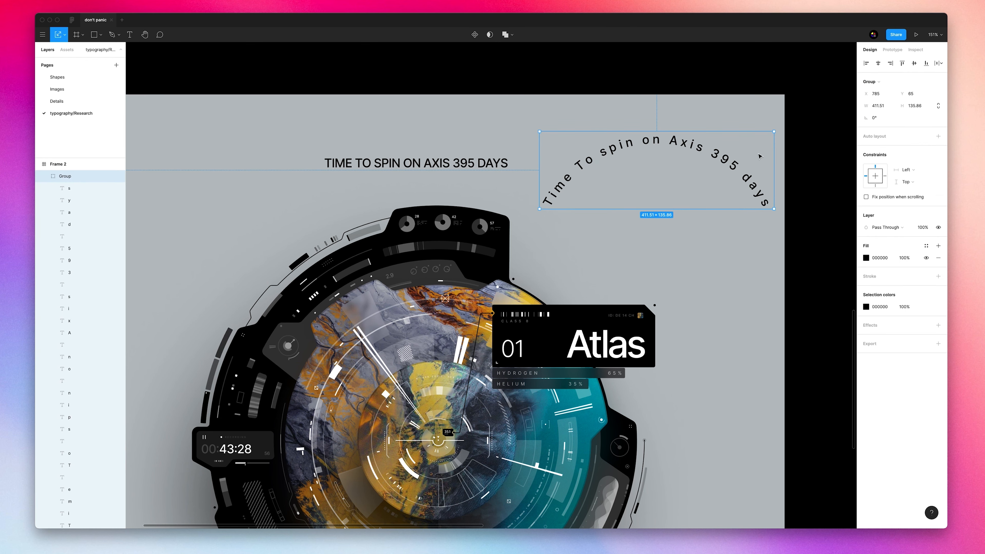
drag(772, 175, 650, 134)
Try replacing the "s" of "Axis" in the small arched text with random letters and restore the letter.
double_click(646, 133)
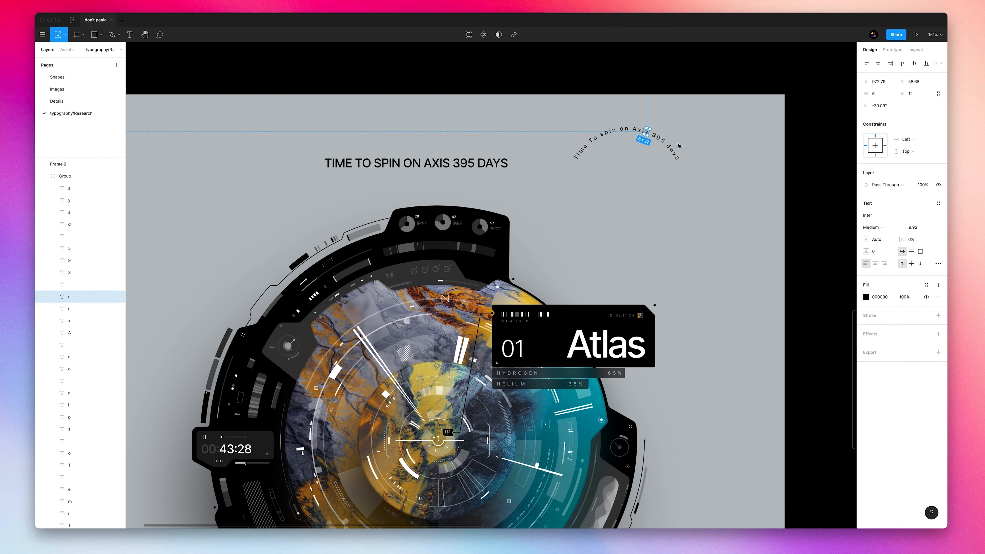
text(sfdsgdfhgfjghkgjhhjljk;jk;j;)
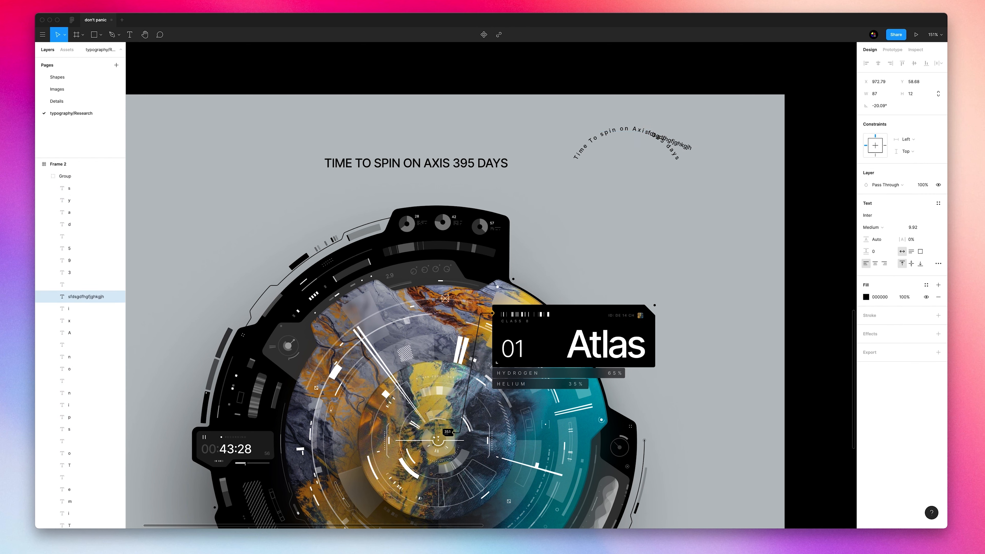
key(BackSpace)
key(BackSpace)
key(BackSpace)
key(BackSpace)
key(BackSpace)
key(BackSpace)
key(BackSpace)
key(BackSpace)
key(BackSpace)
key(BackSpace)
key(BackSpace)
key(BackSpace)
key(BackSpace)
key(BackSpace)
key(BackSpace)
key(BackSpace)
key(BackSpace)
key(BackSpace)
key(BackSpace)
key(BackSpace)
key(Escape)
click(600, 162)
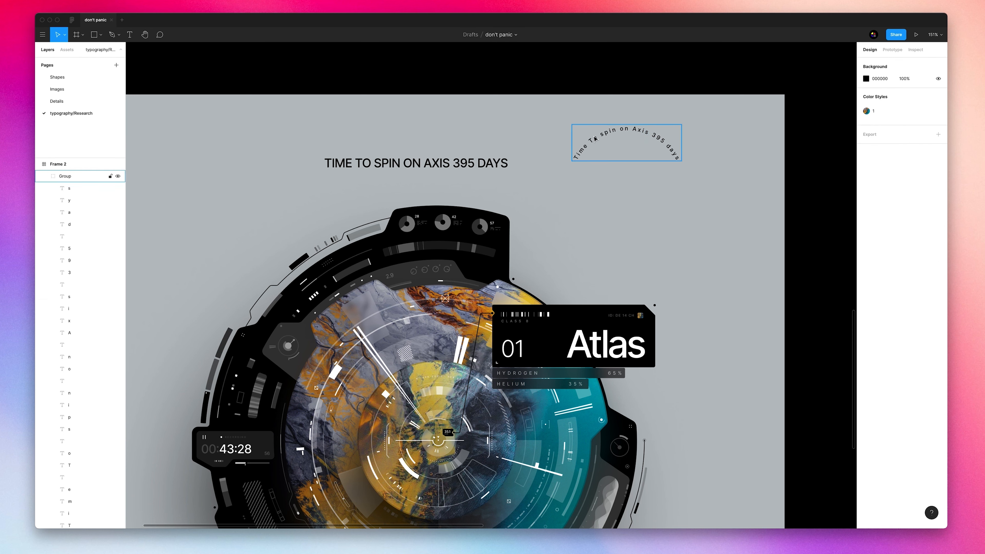
Delete the arched text group and scale the straight text line to about 146 px wide at X 290.3, Y 138.48.
click(584, 151)
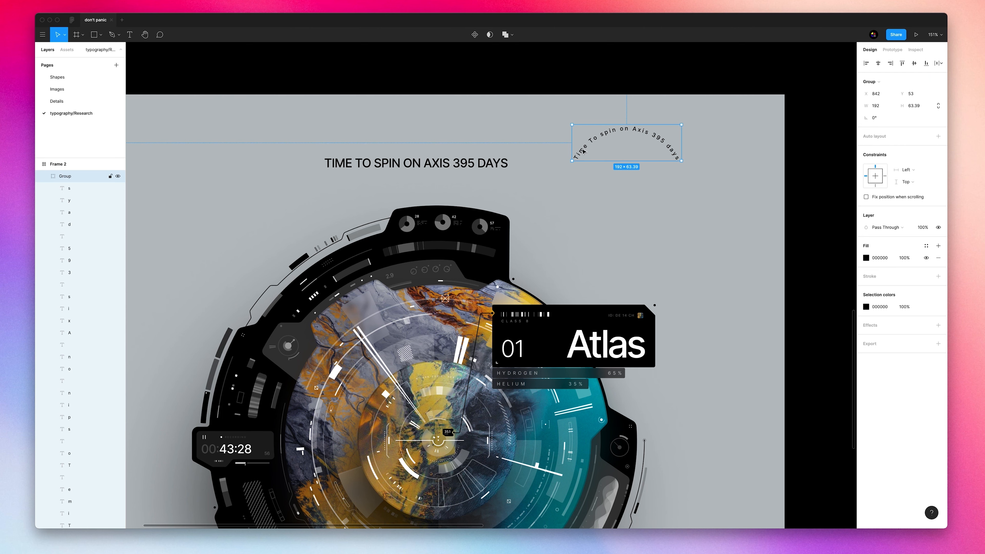
click(385, 165)
drag(389, 156, 390, 171)
key(ctrl+z)
drag(505, 165, 349, 198)
Bend the small straight text line with the arc plugin at 12% bend strength and apply it.
right_click(310, 177)
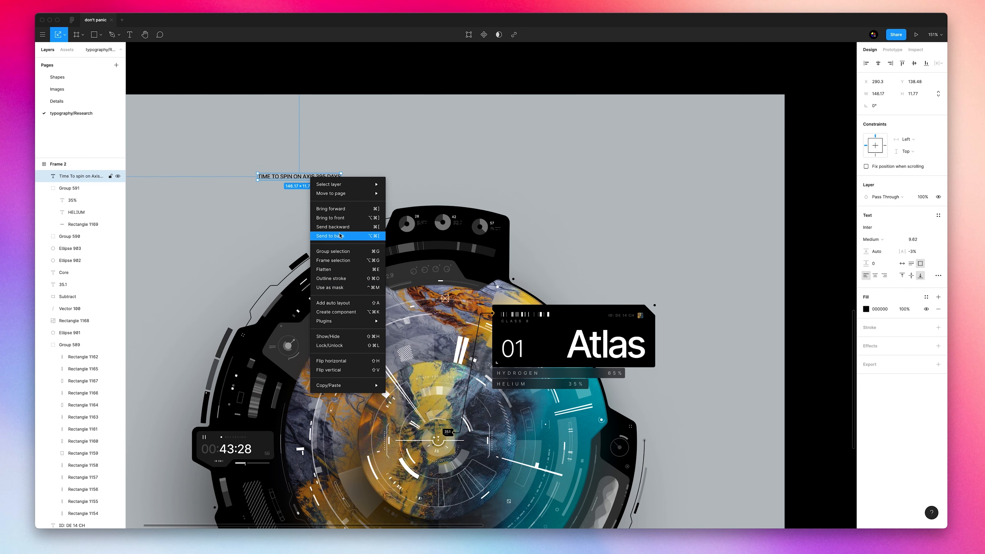
mouse_move(348, 321)
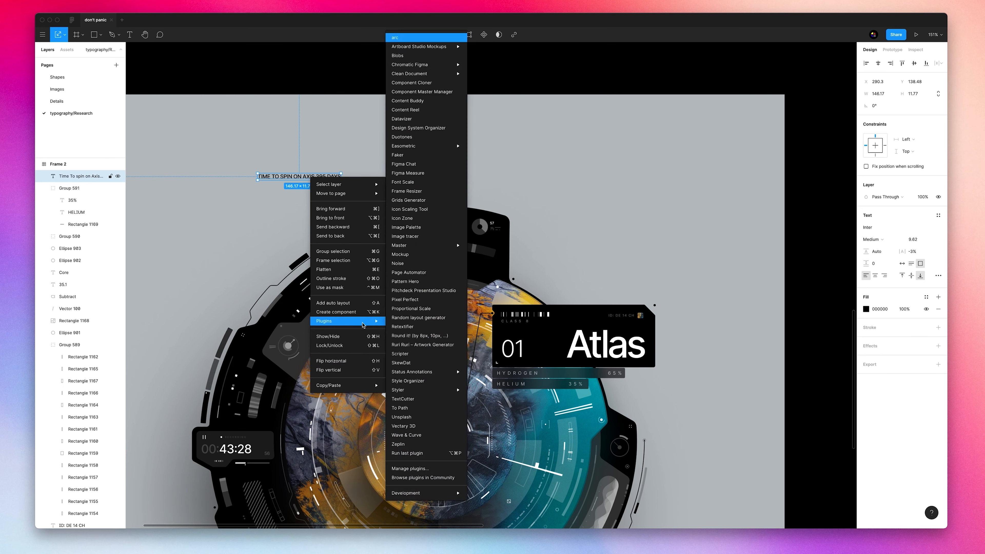
click(443, 454)
mouse_move(665, 204)
mouse_down()
mouse_move(666, 186)
mouse_move(668, 197)
mouse_up()
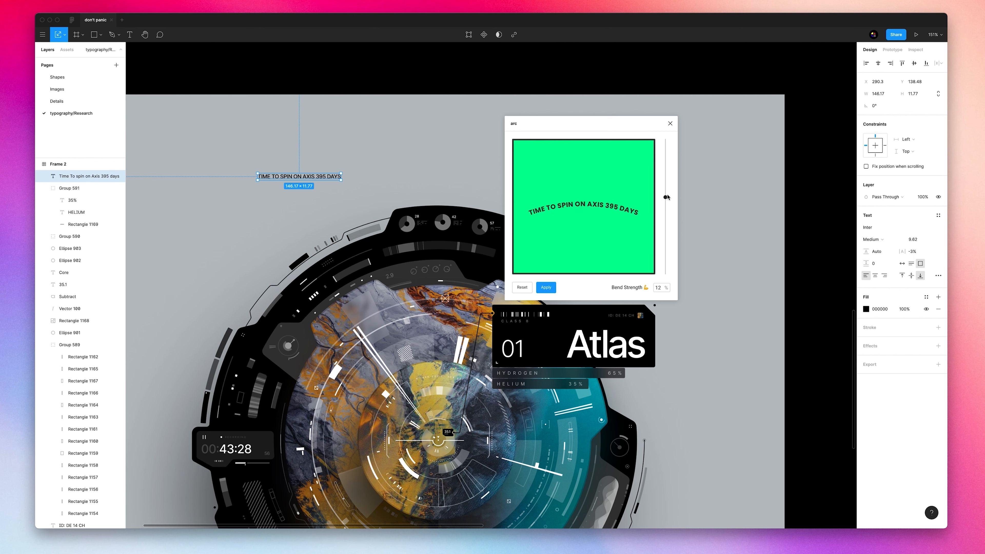
click(546, 287)
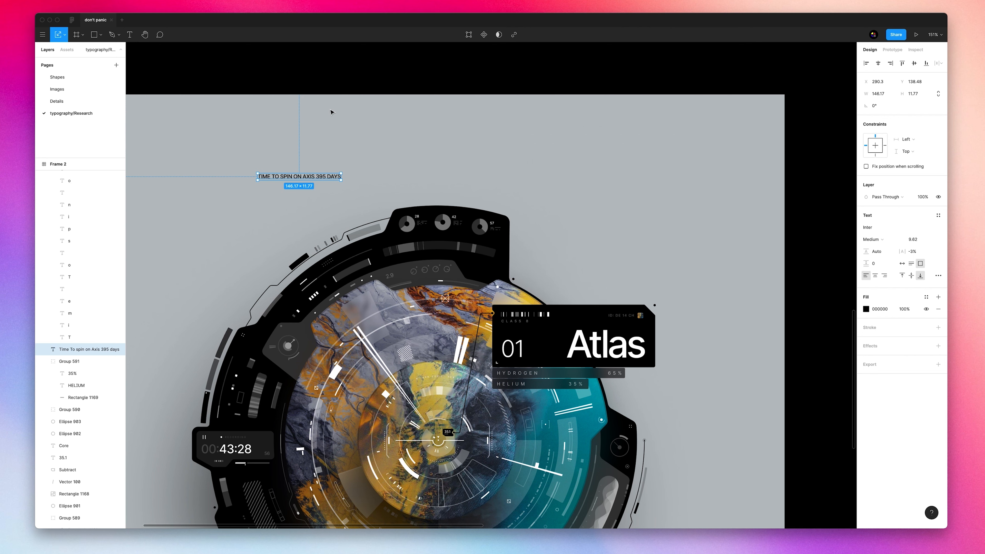
Move the new arched text group onto the grey background over the straight line, at X 218.67, Y 112.
scroll(275, 125, up, 2)
drag(232, 79, 406, 152)
drag(300, 92, 316, 233)
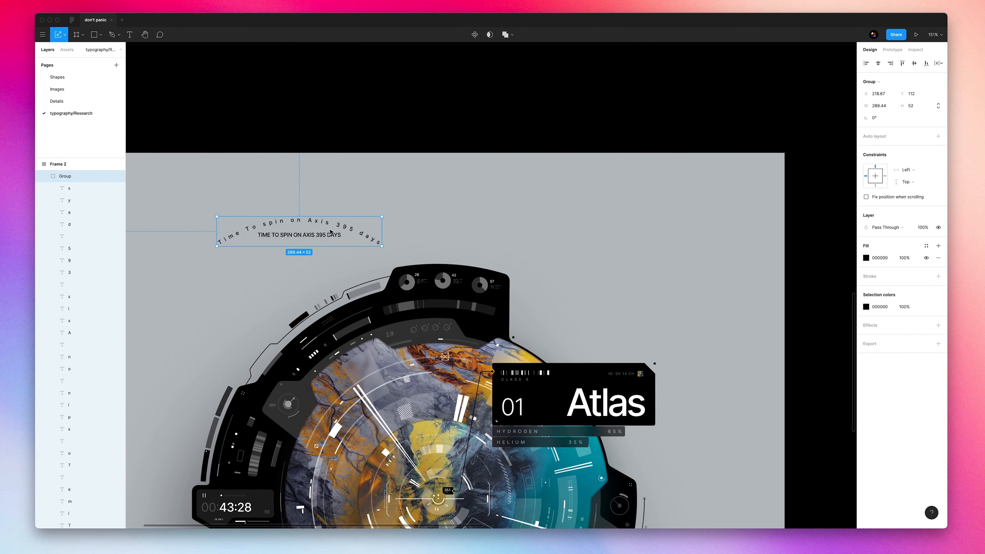
Scale the arched text to about 148 px wide, rotated 55.14°, and place it along the planet's inner ring at X 438, Y 579.23.
drag(381, 218, 323, 413)
scroll(324, 413, up, 10)
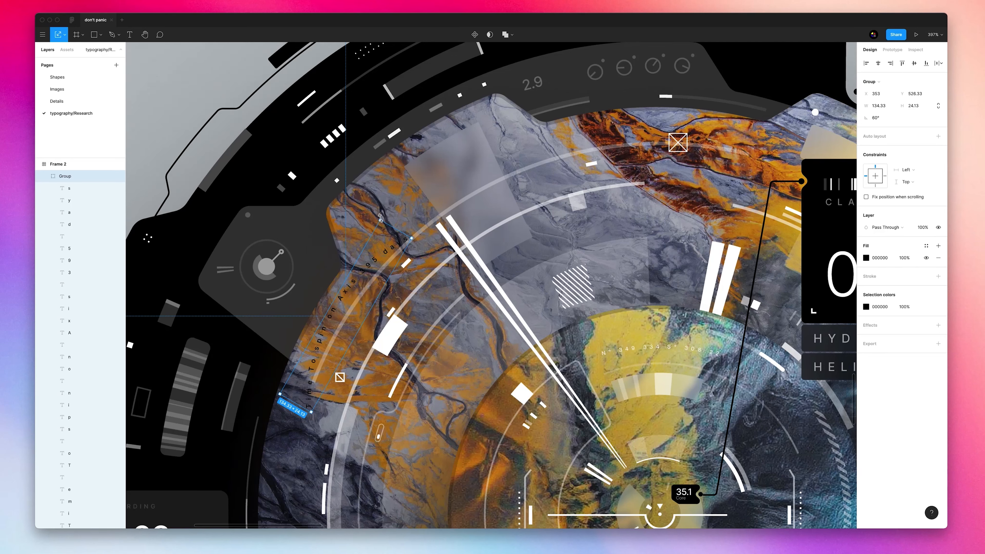
drag(382, 216, 435, 192)
drag(381, 256, 500, 367)
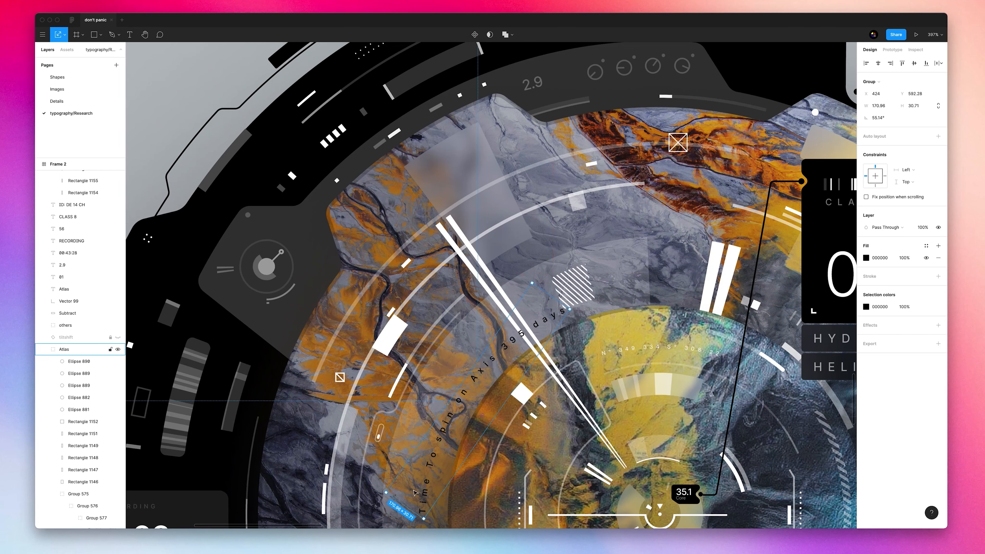
drag(417, 513, 468, 413)
Recolor the arched text on the planet to white (FFFFFF) and set its layer opacity to 70%.
click(866, 307)
click(775, 469)
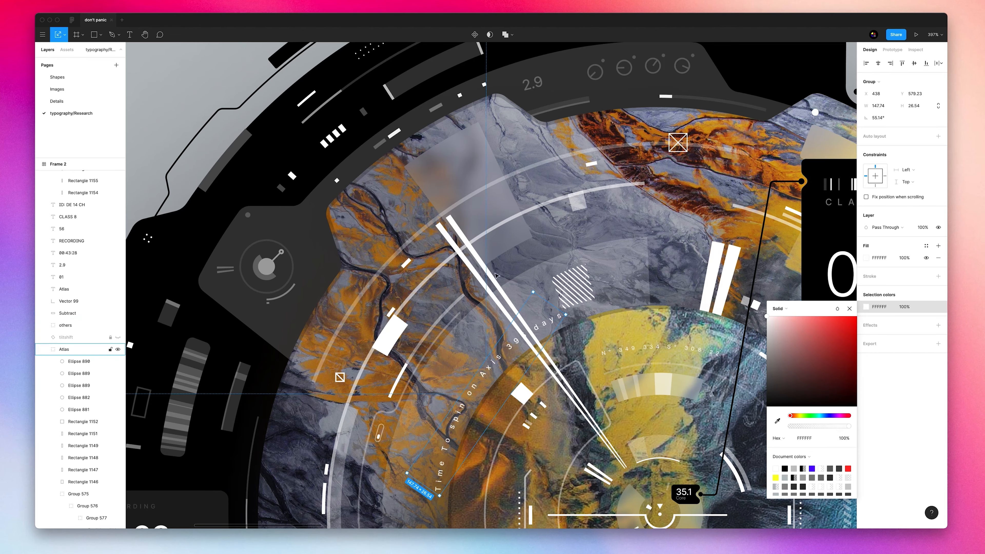
scroll(487, 268, down, 5)
drag(483, 265, 403, 211)
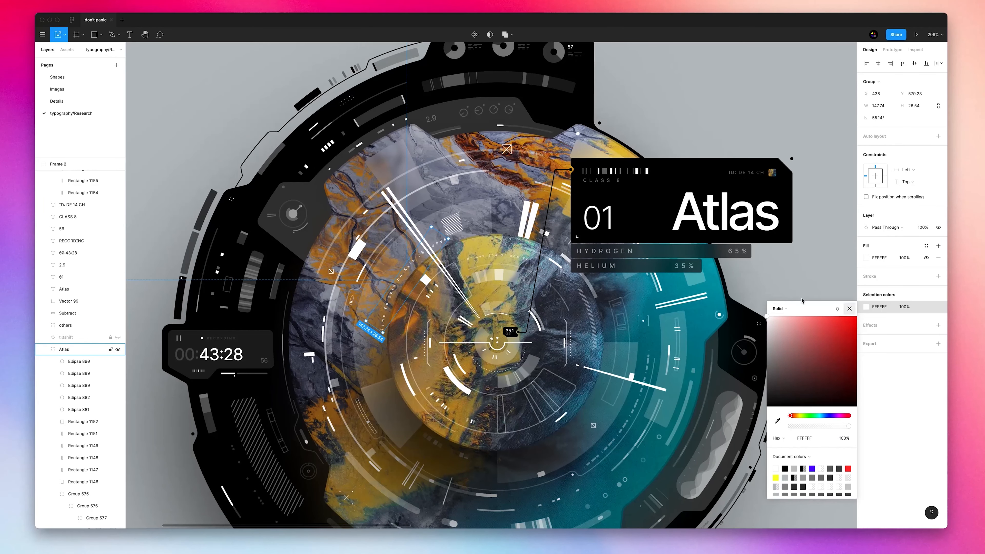
key(3)
click(849, 309)
key(7)
Scale the white arched text to about 140 px wide, move it to X 442, Y 580.96 and deselect everything.
drag(432, 227, 431, 234)
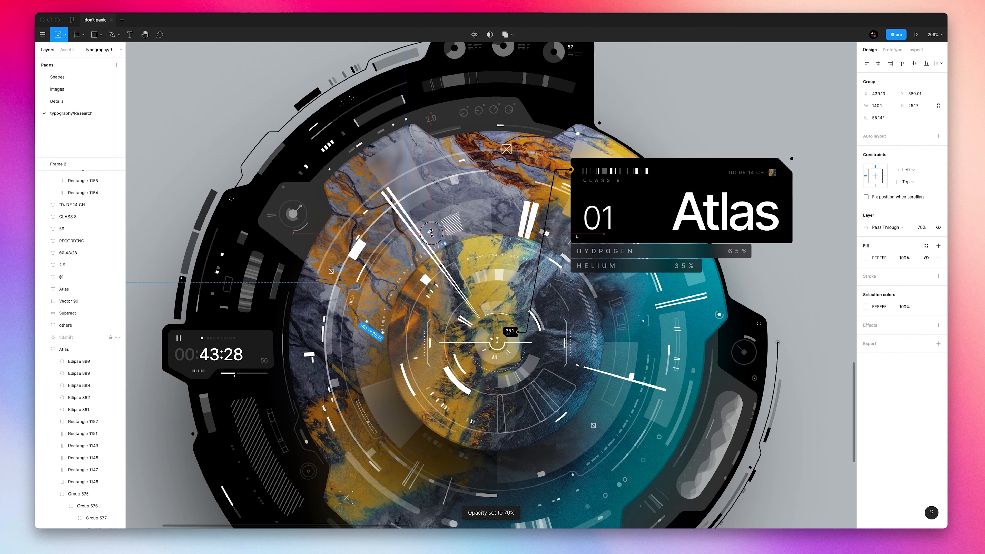
drag(415, 267, 418, 267)
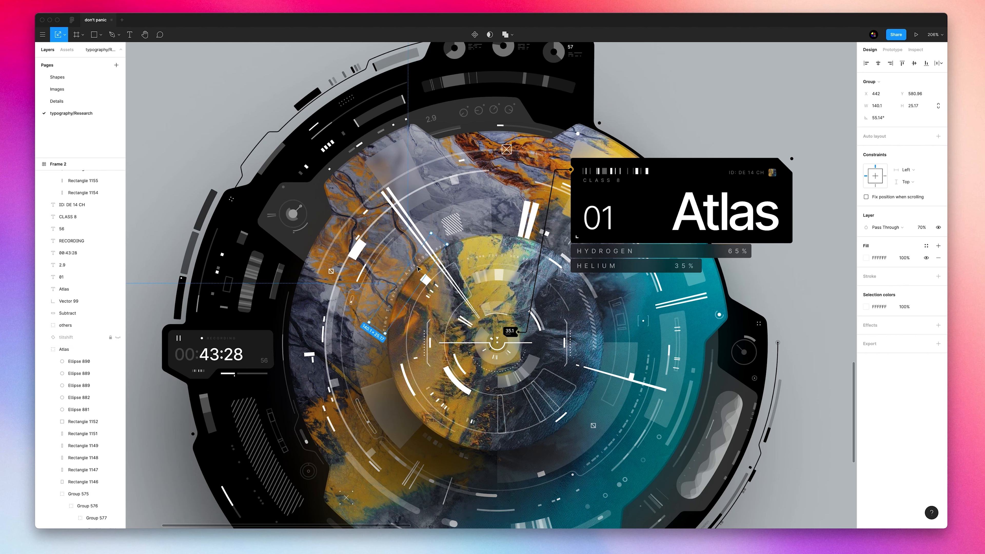
click(402, 268)
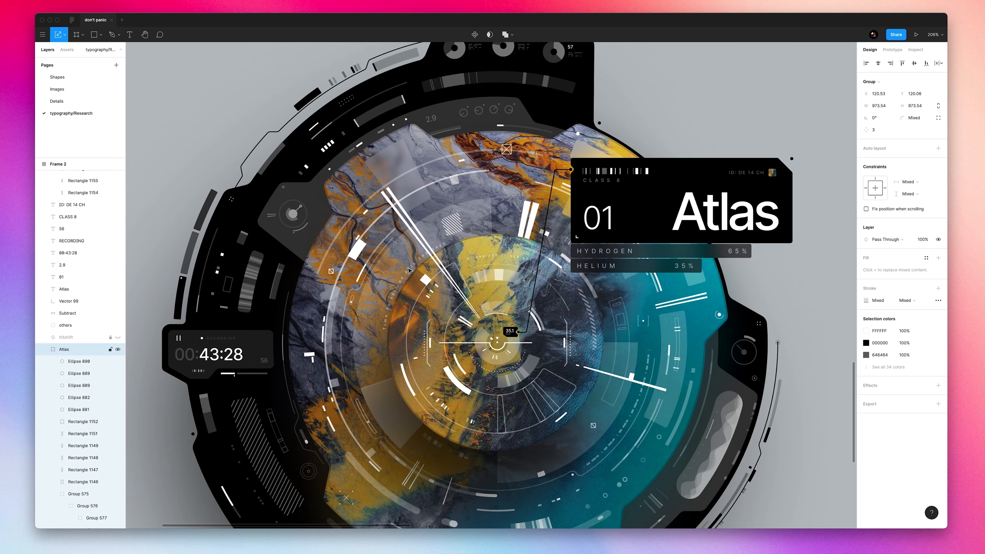
scroll(403, 267, down, 3)
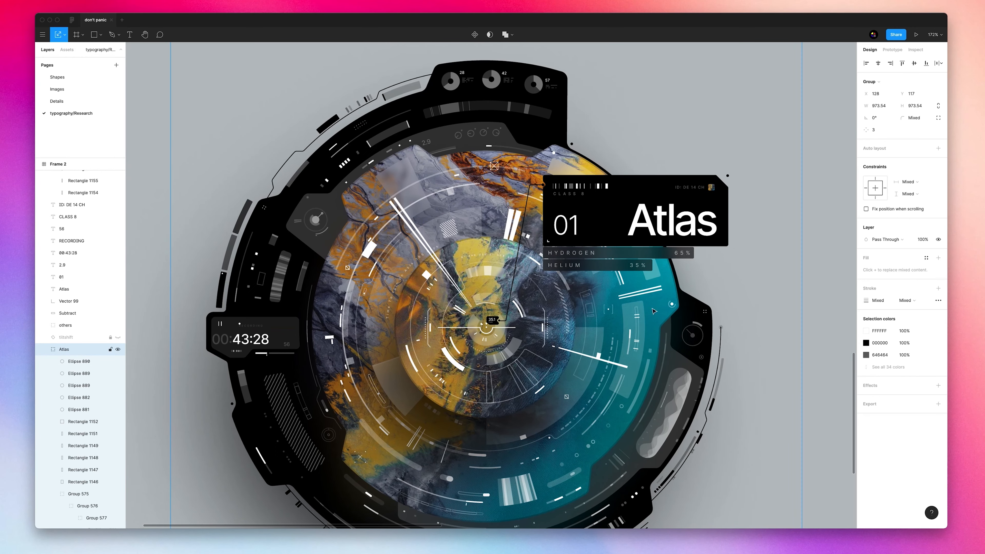
click(767, 300)
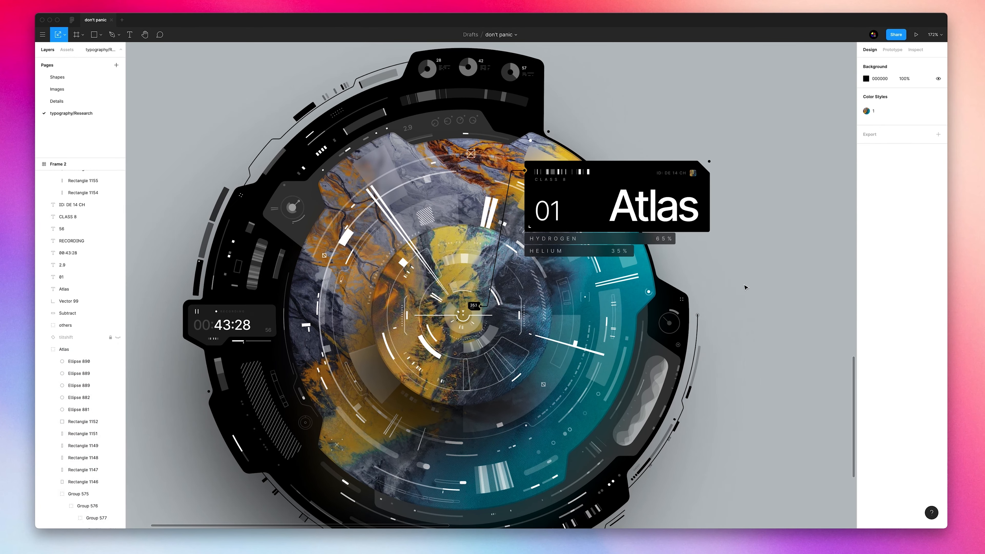
scroll(659, 388, down, 2)
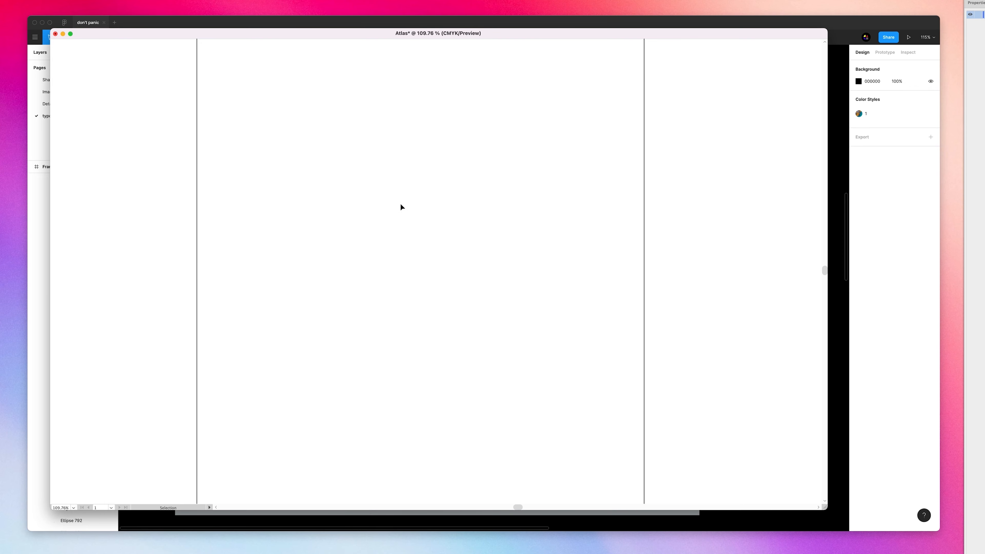
Switch to the Atlas document in Illustrator, draw a large circle on the artboard and choose the Type on a Path tool.
drag(416, 268, 570, 135)
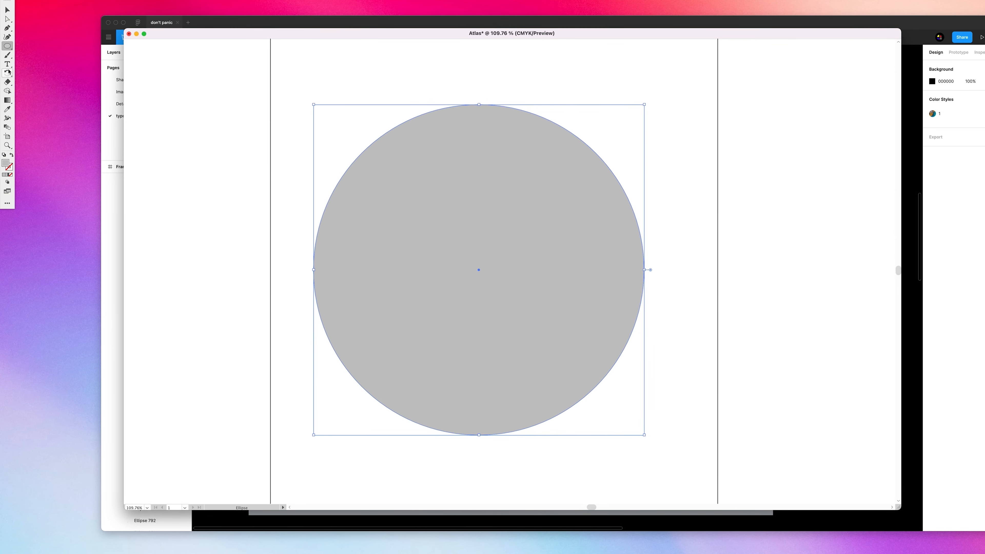
click(8, 65)
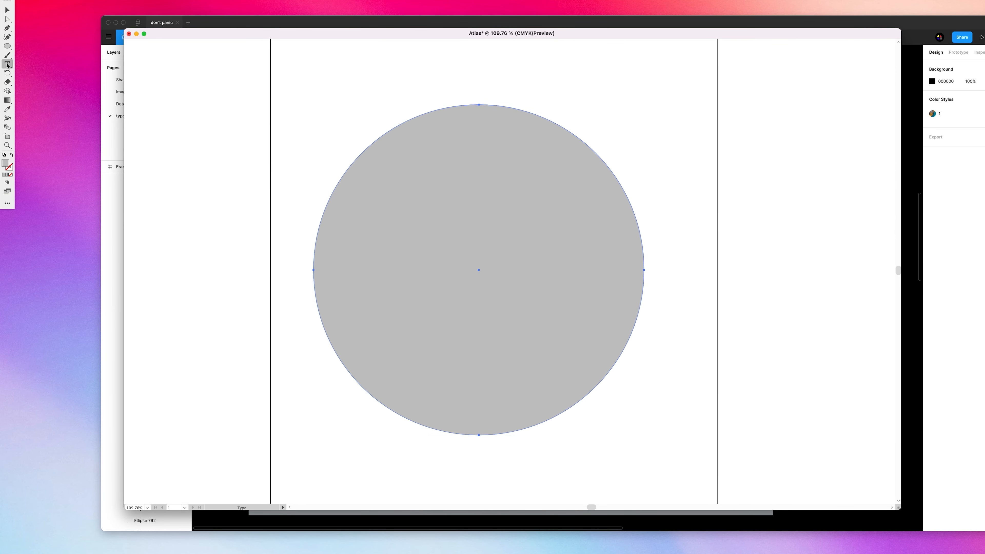
click(8, 64)
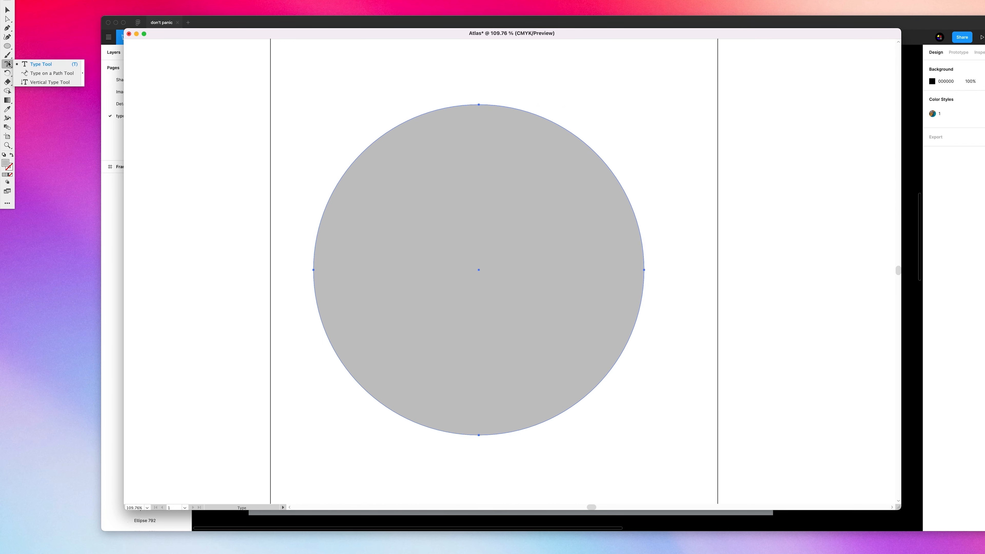
click(48, 73)
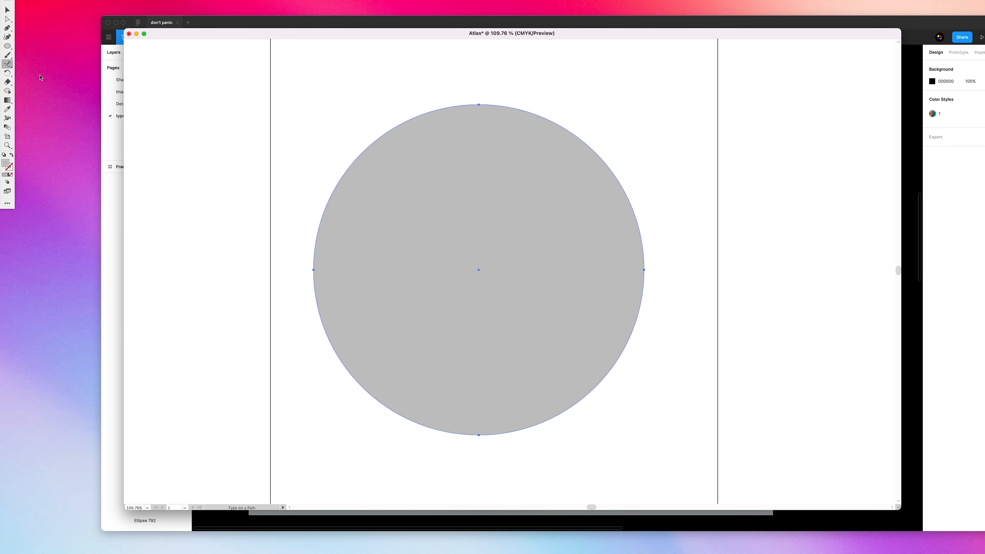
click(8, 65)
click(43, 72)
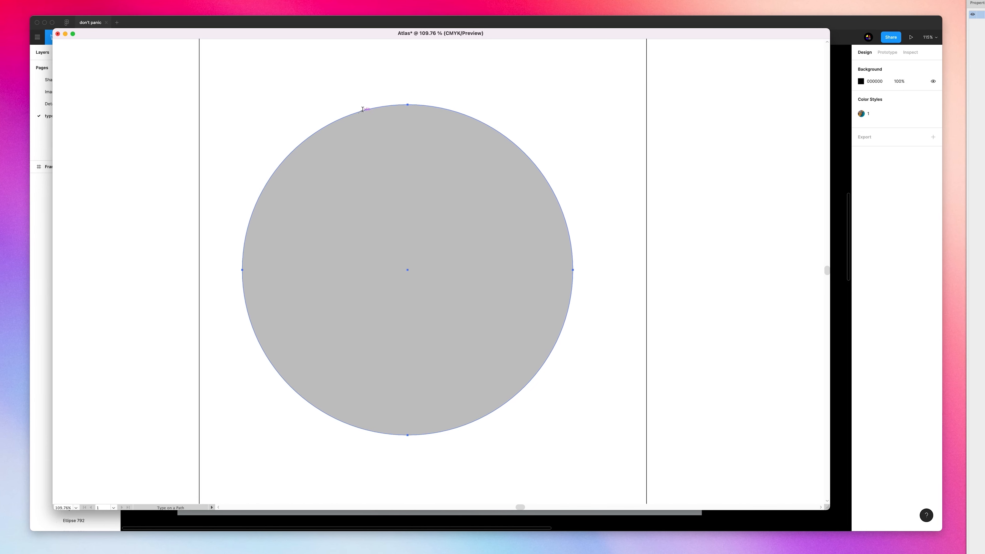
Add random sample text along the circle's upper edge, finish the text and switch back to Figma.
click(363, 109)
key(BackSpace)
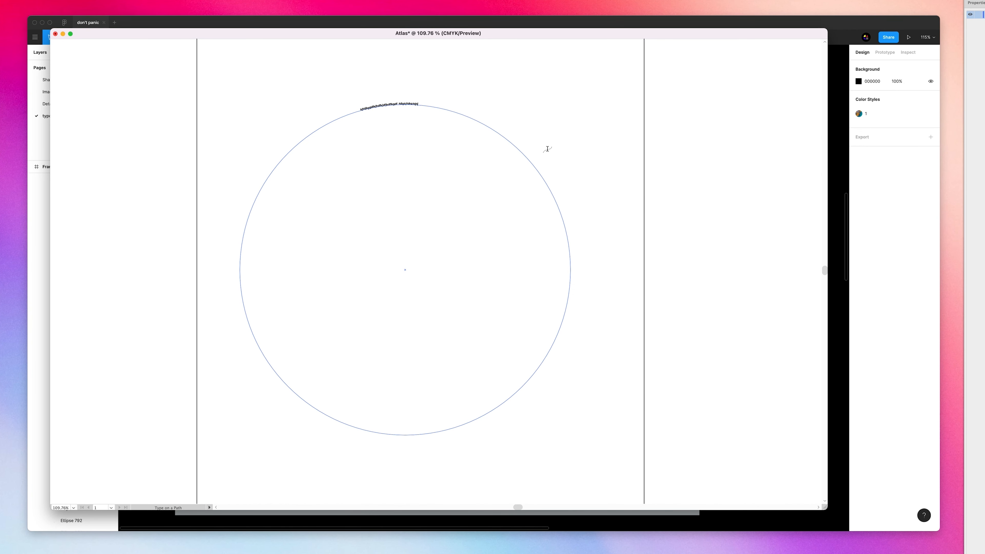
key(Escape)
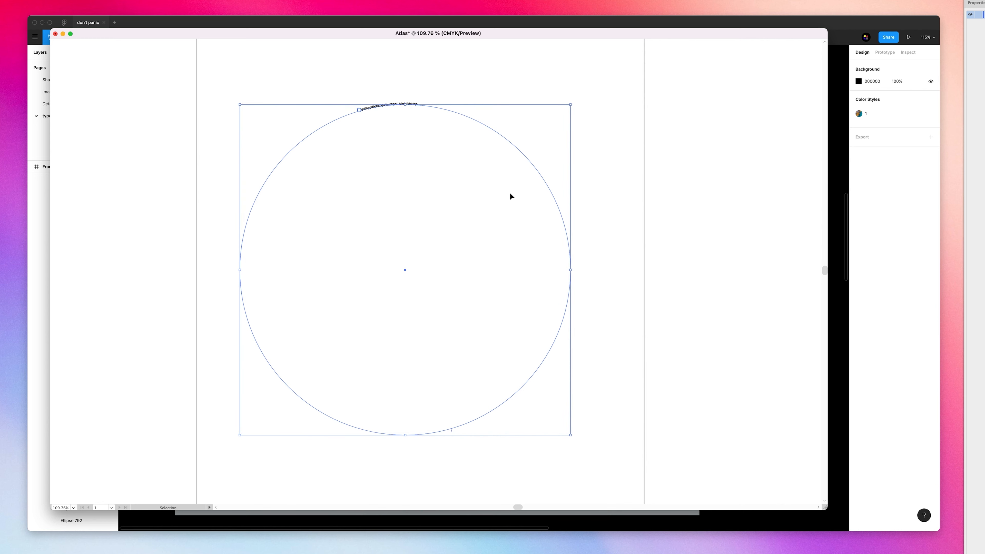
click(405, 20)
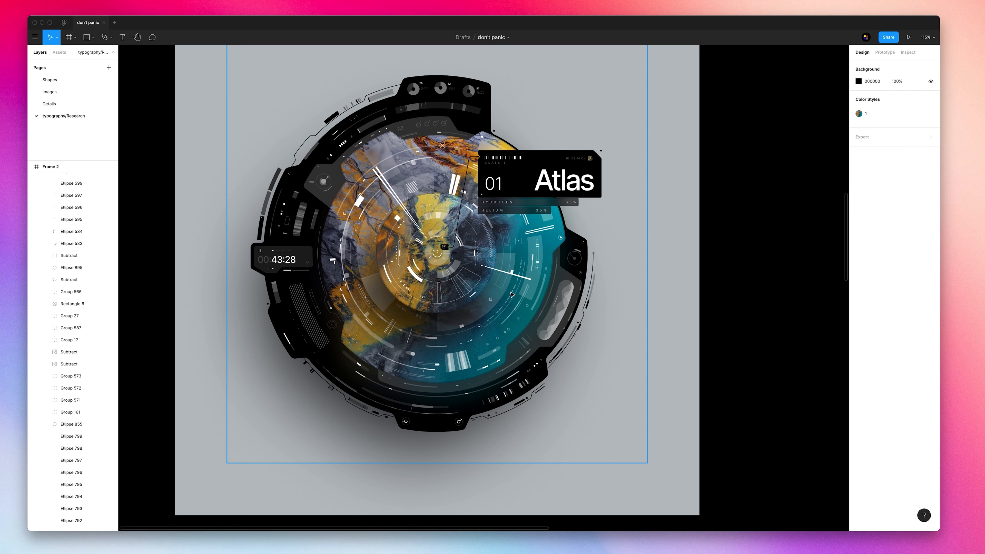
Duplicate the planet's notched outline shape to the right, remove its fills, stroke and drop shadow, and give it a plain C4C4C4 fill.
super+click(349, 169)
drag(349, 169, 544, 162)
click(930, 217)
click(930, 218)
click(930, 218)
click(930, 236)
click(930, 254)
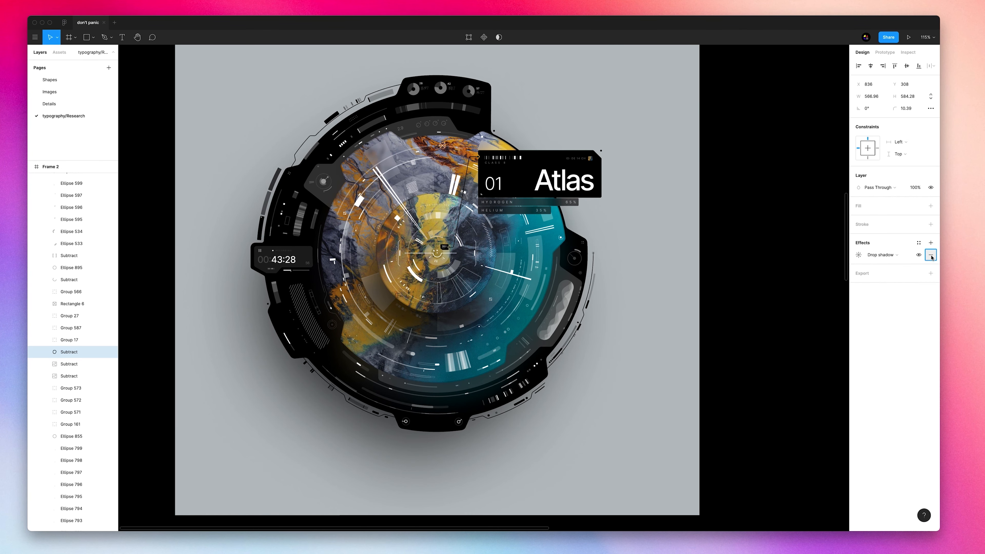
click(930, 206)
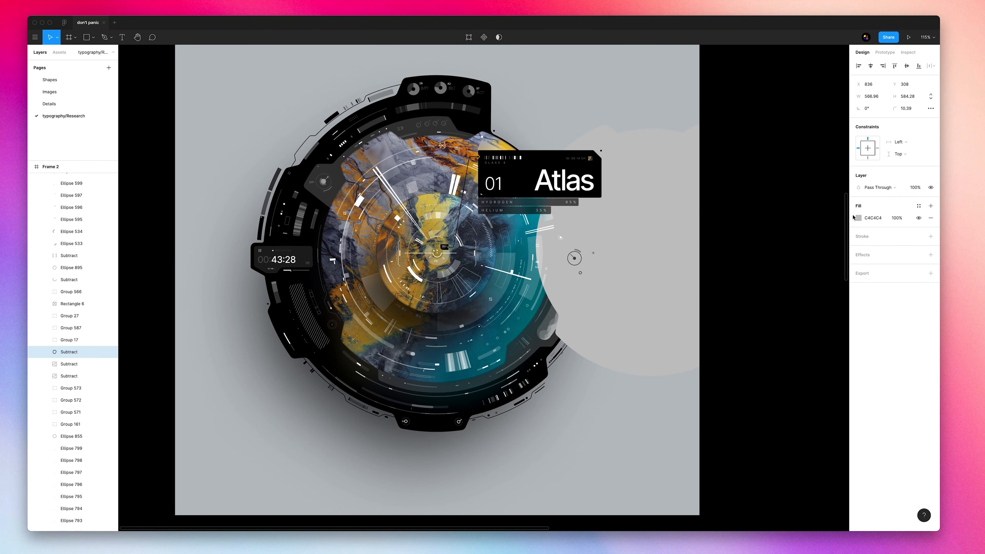
Move the grey notched shape out of the Atlas group to about X 694, Y 233, copy it and delete it from the design.
drag(716, 230, 654, 197)
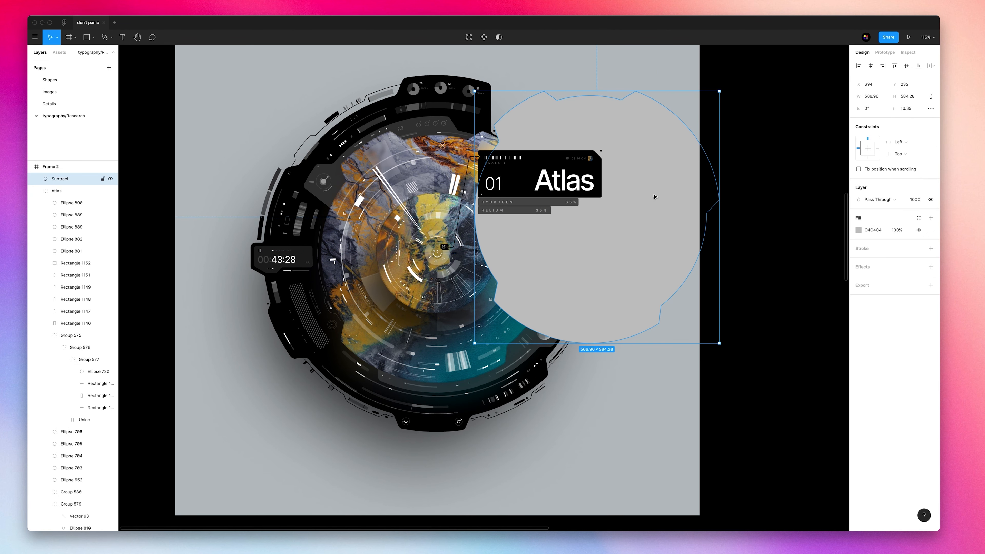
drag(728, 219, 586, 214)
drag(698, 180, 697, 181)
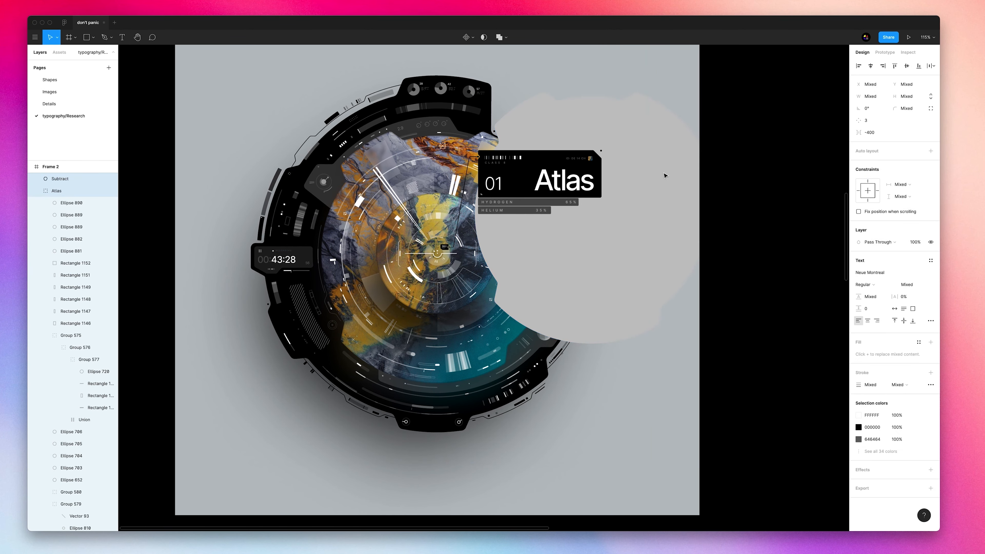
click(655, 163)
right_click(656, 159)
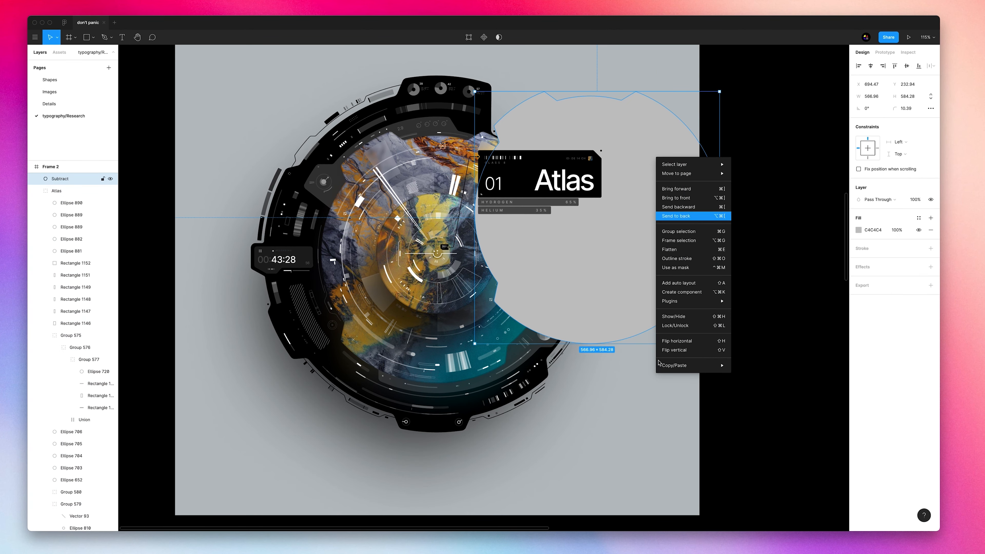
mouse_move(682, 365)
click(752, 374)
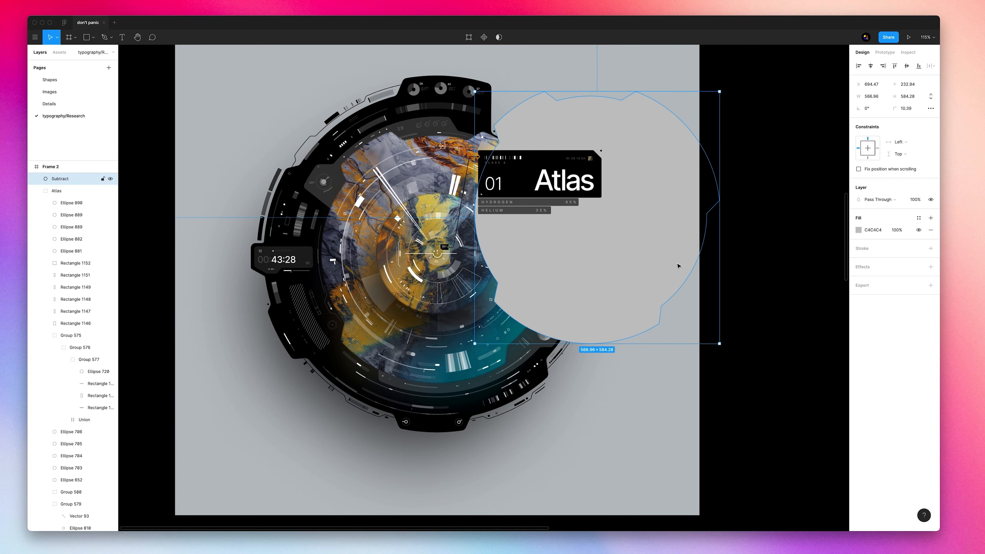
key(Delete)
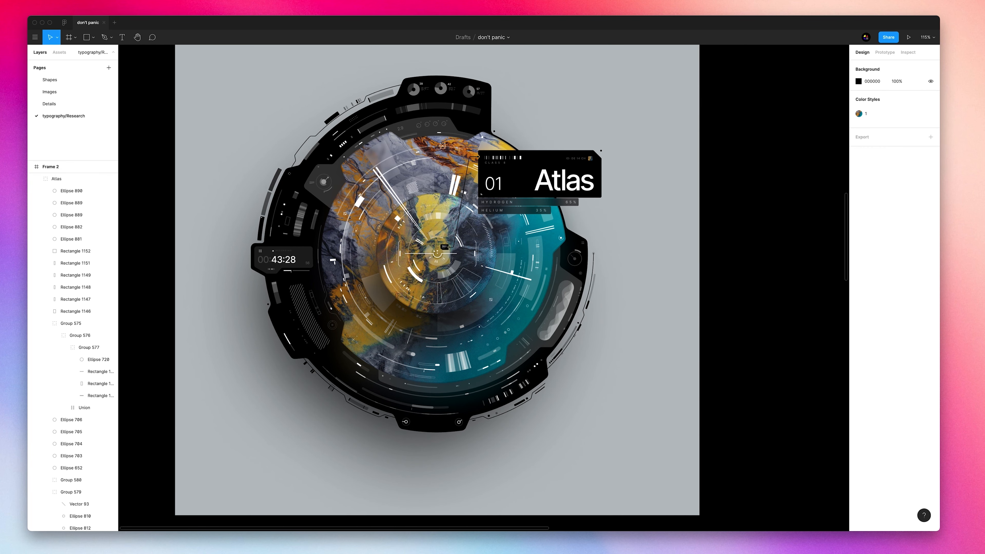
Switch to Illustrator, paste the notched shape, scale it down slightly, reposition it around the text circle and send it to the back.
key(super+Tab)
key(super+v)
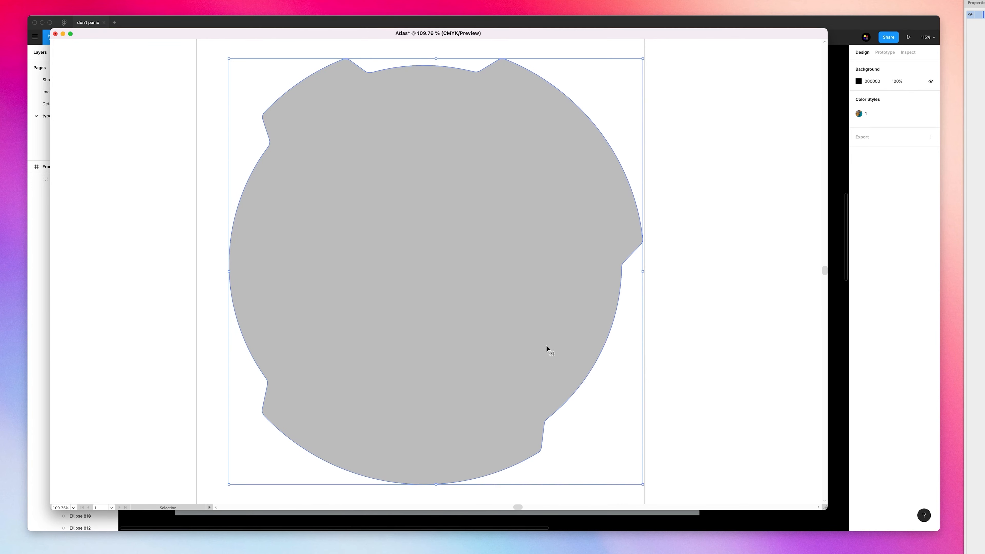
drag(437, 59, 436, 83)
drag(451, 242, 444, 229)
right_click(444, 229)
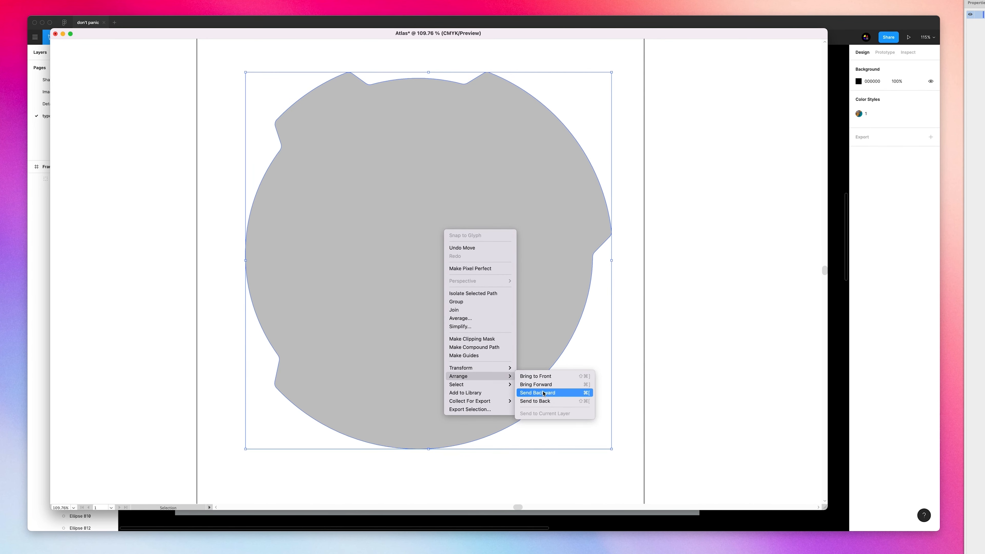
click(539, 401)
Replace the sample text along the circle's upper edge with "TIME TO".
click(378, 106)
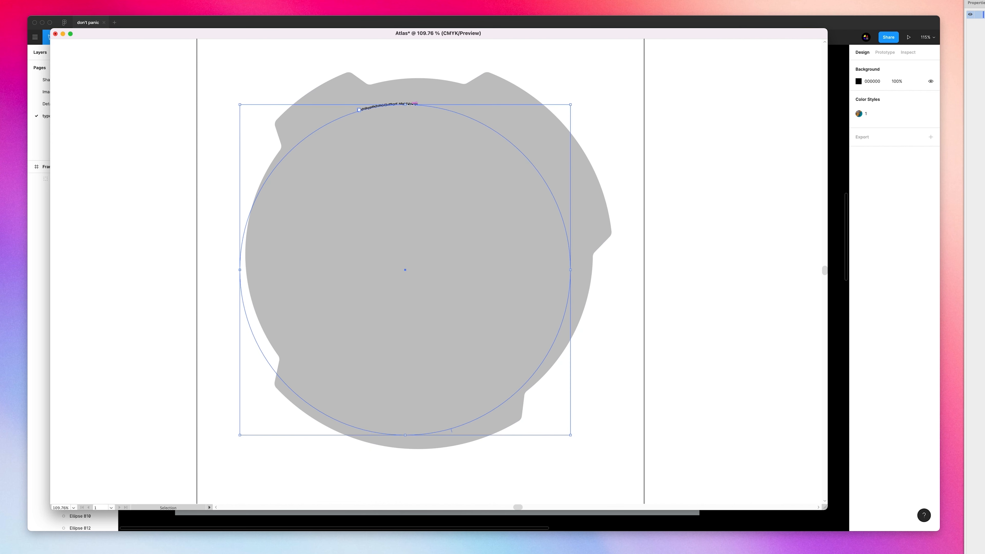
double_click(413, 102)
triple_click(412, 102)
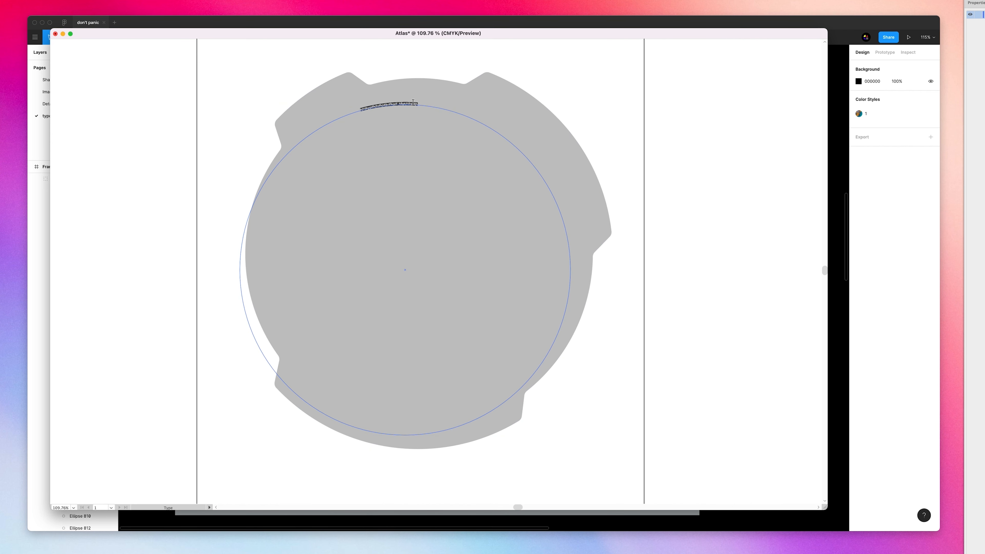
text(TIME TO)
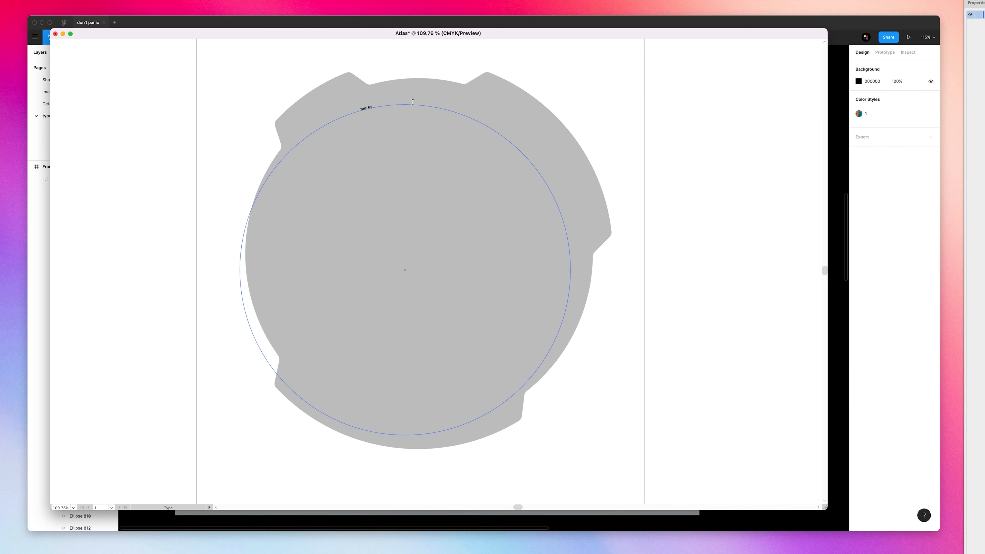